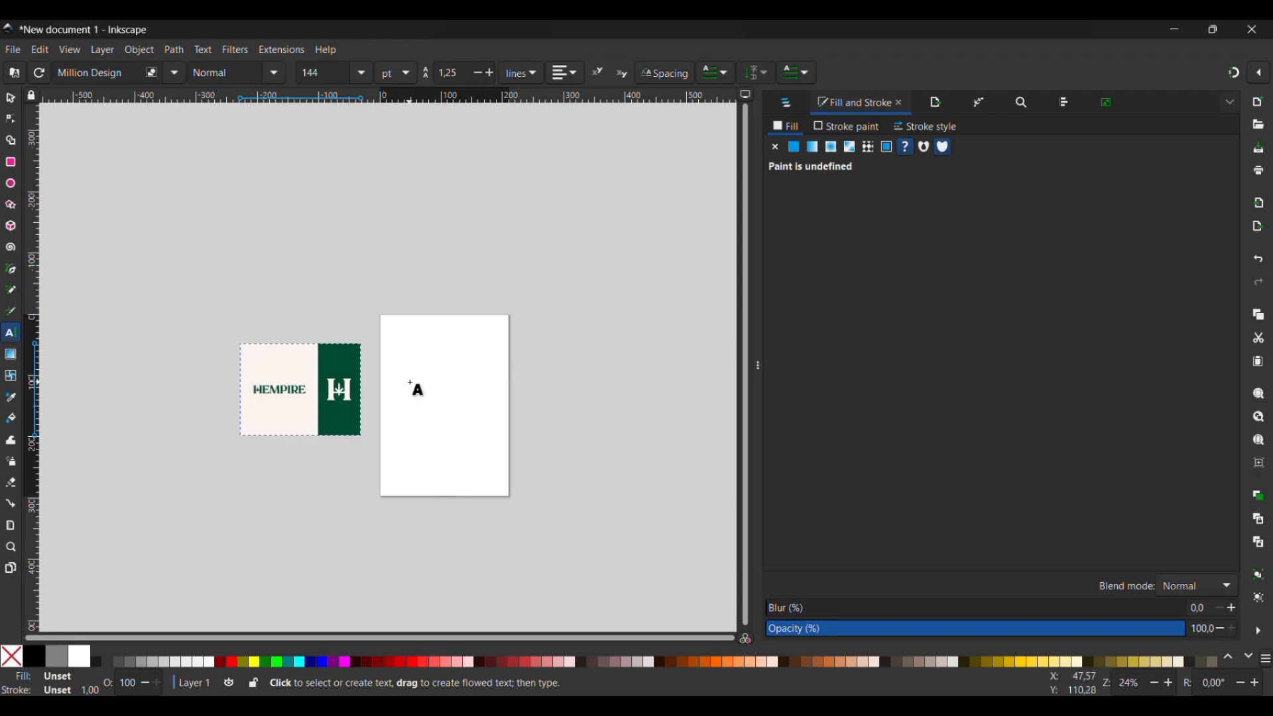
# Step: Add a capital H as a text object in the upper part of the page
pyautogui.click(412, 382)
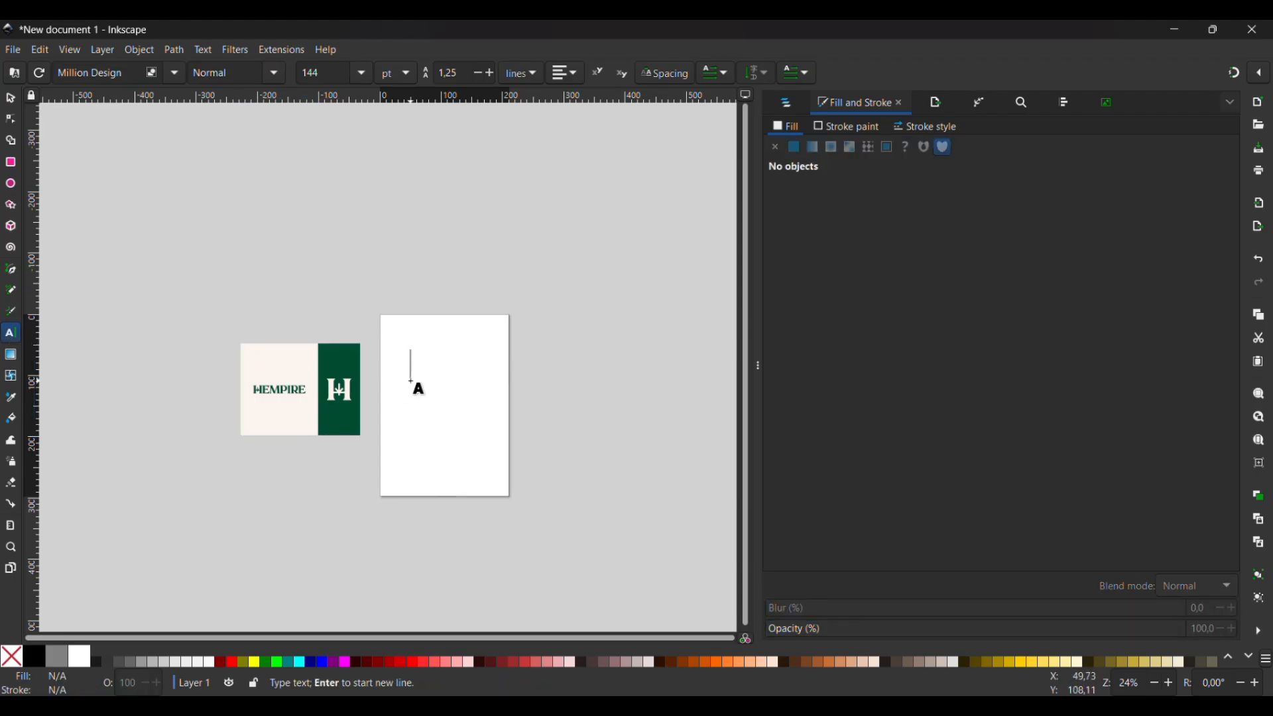
pyautogui.write('H')
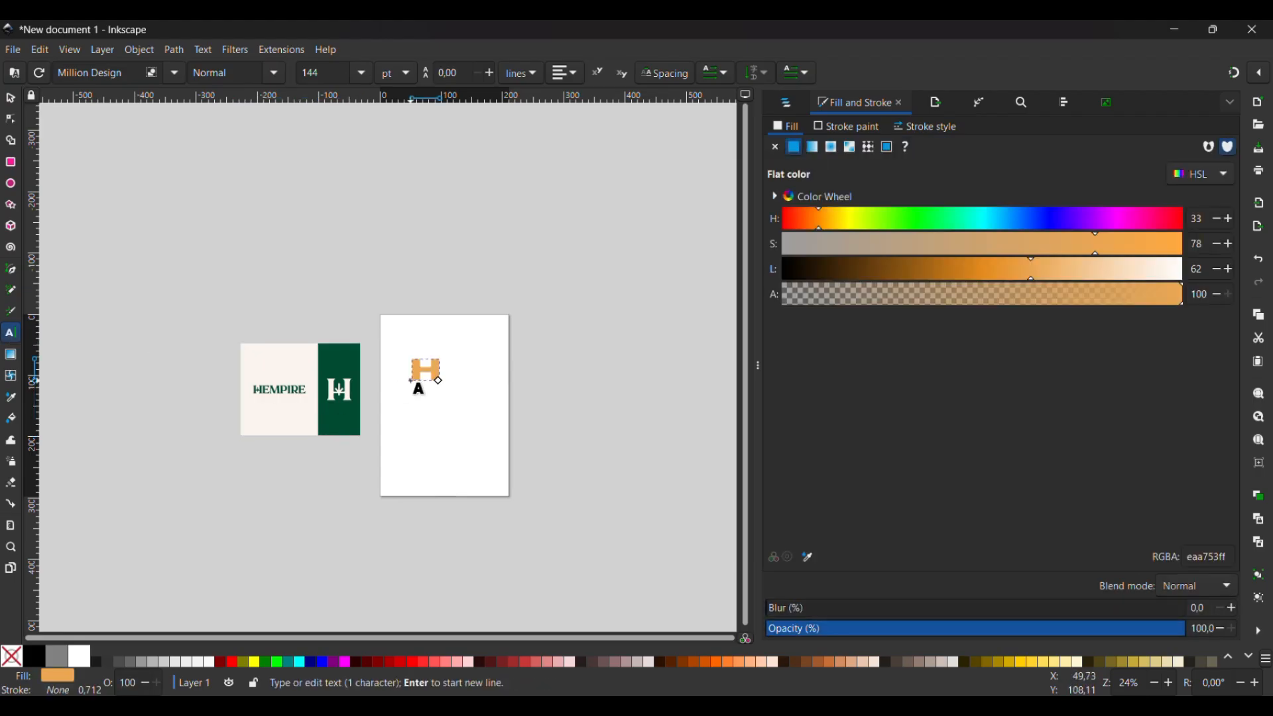
pyautogui.scroll(-1, 425, 386)
pyautogui.scroll(5, 425, 386)
pyautogui.hscroll(-20, 425, 386)
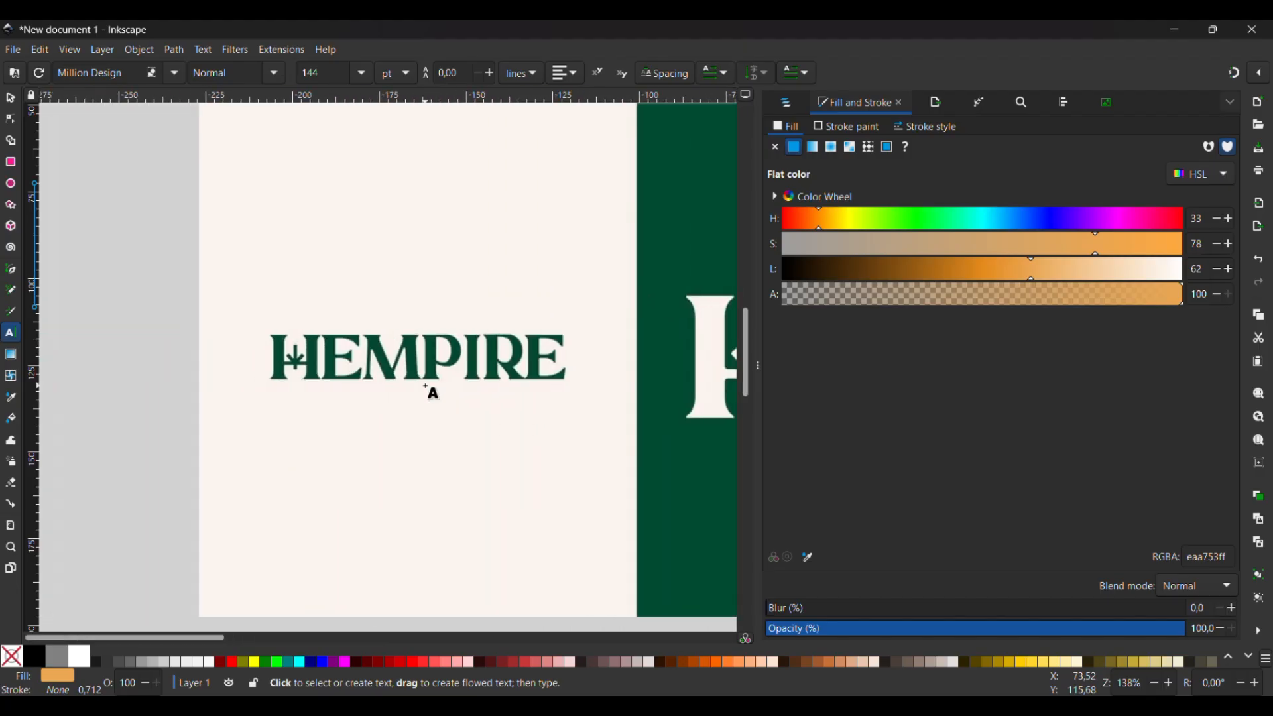
pyautogui.hscroll(10, 427, 387)
pyautogui.scroll(-1, 426, 387)
pyautogui.scroll(-2, 426, 386)
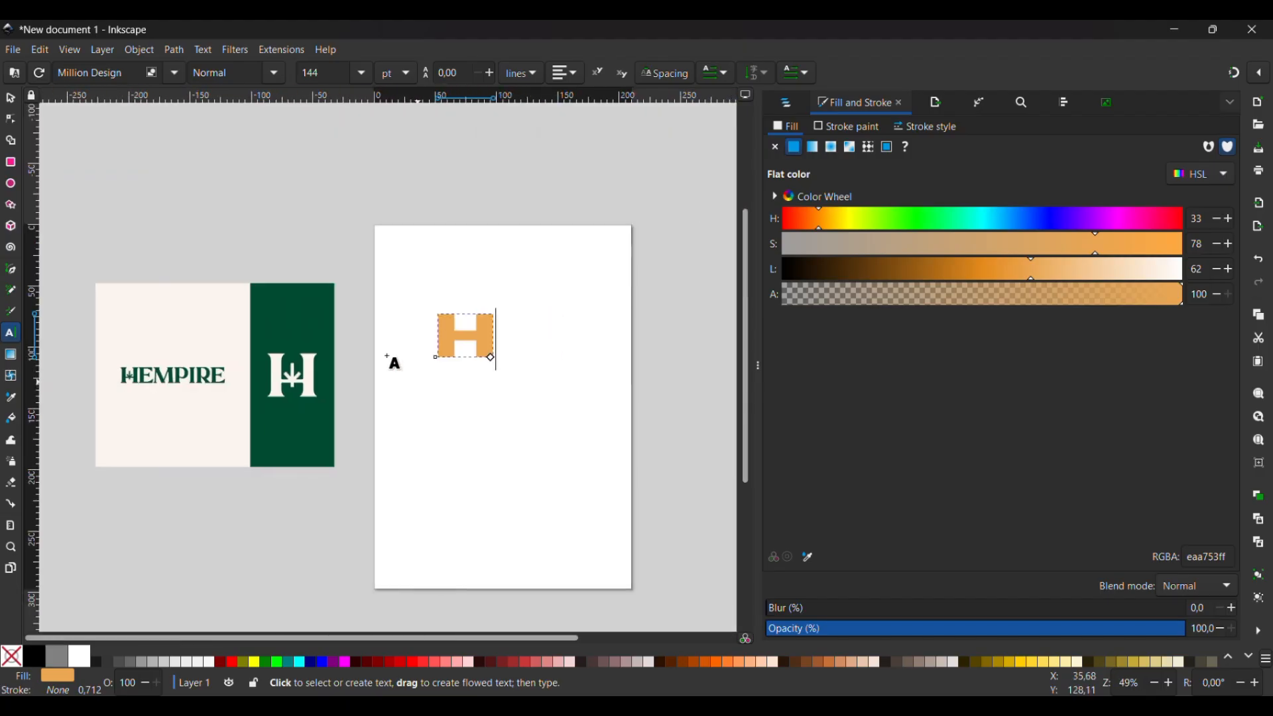
pyautogui.click(12, 50)
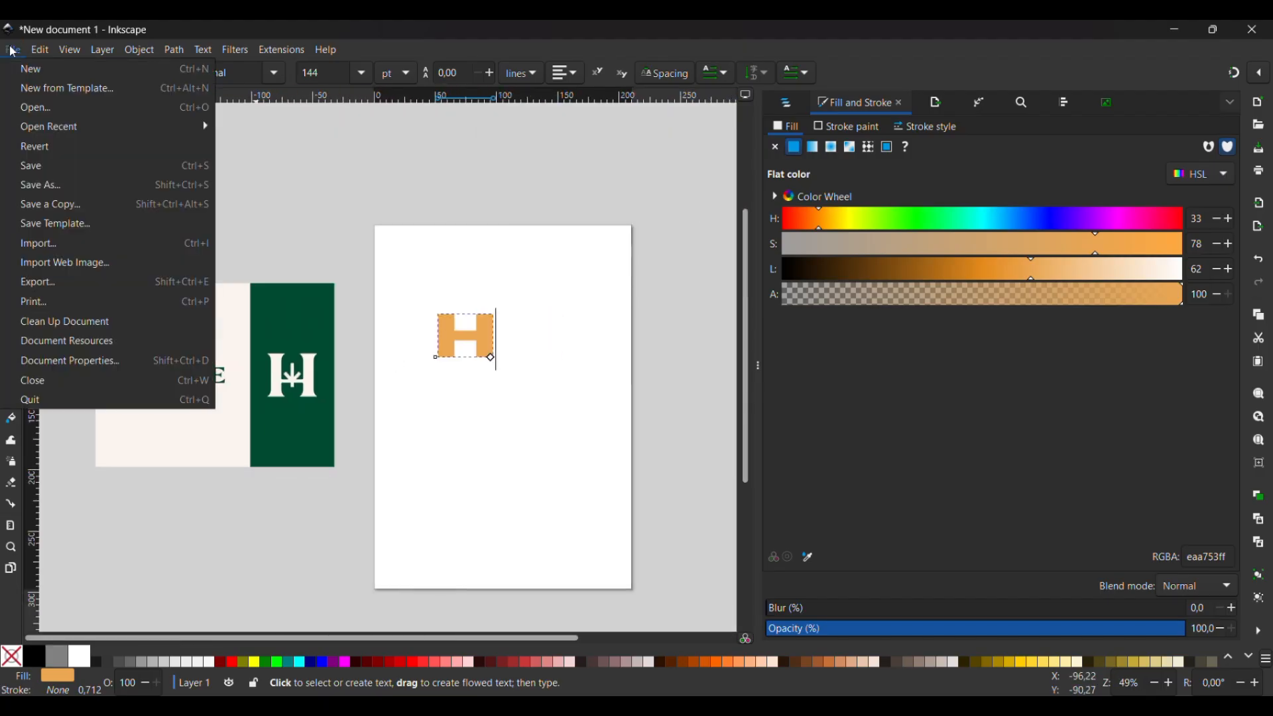
pyautogui.click(13, 50)
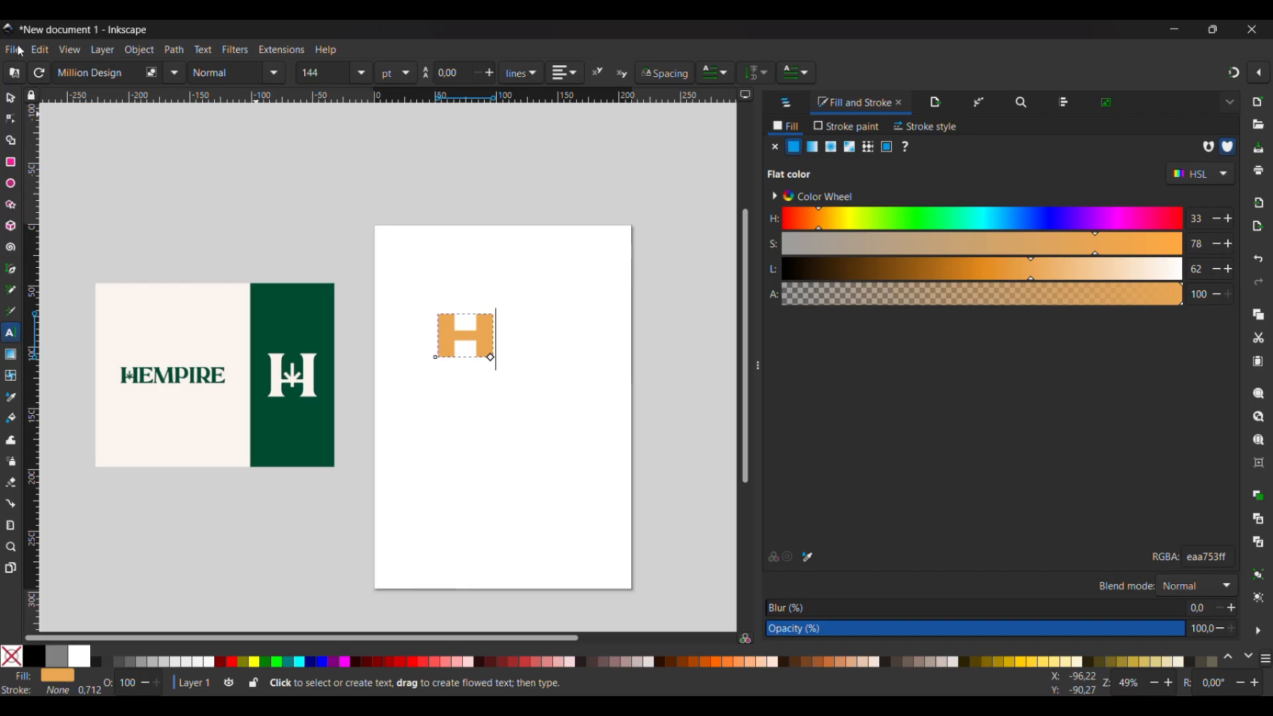
pyautogui.click(41, 50)
pyautogui.click(51, 51)
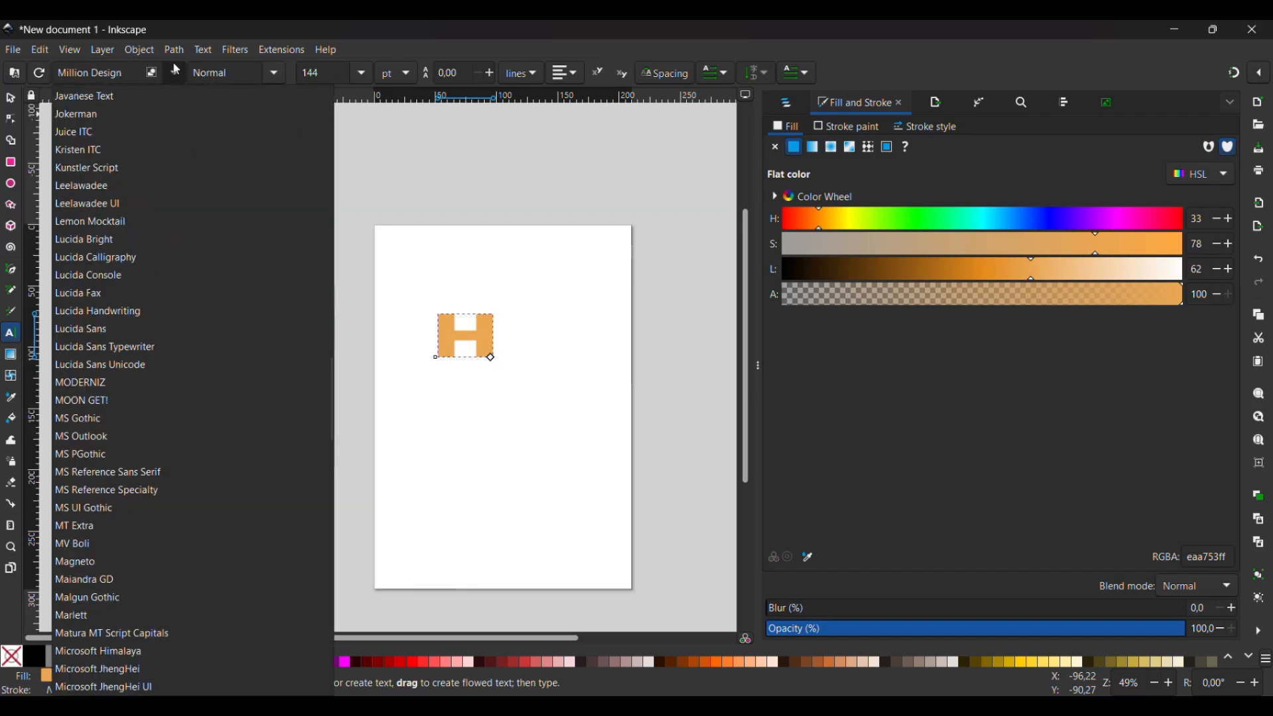
# Step: Try the Abominable font on the letter H
pyautogui.click(175, 72)
pyautogui.scroll(5, 138, 219)
pyautogui.scroll(15, 139, 222)
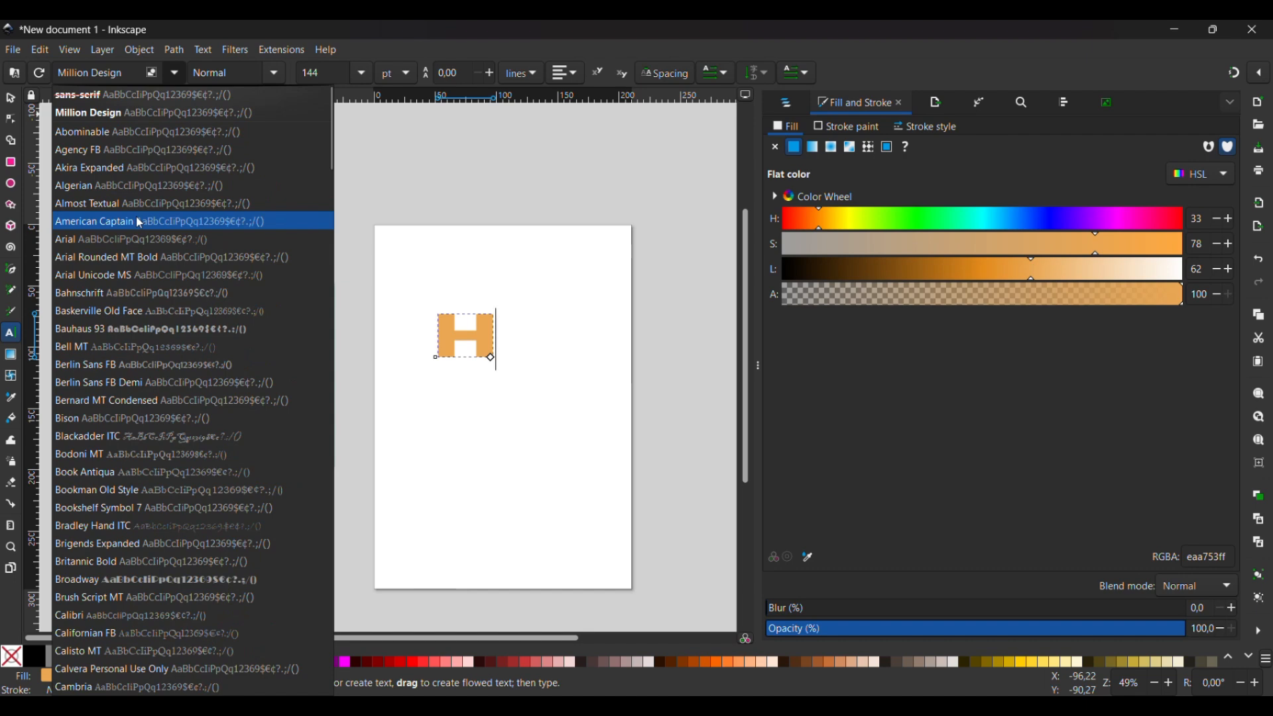
pyautogui.click(154, 132)
# Step: Set the H's font to Baskerville Old Face and move the letter to the page's upper-right corner
pyautogui.click(174, 72)
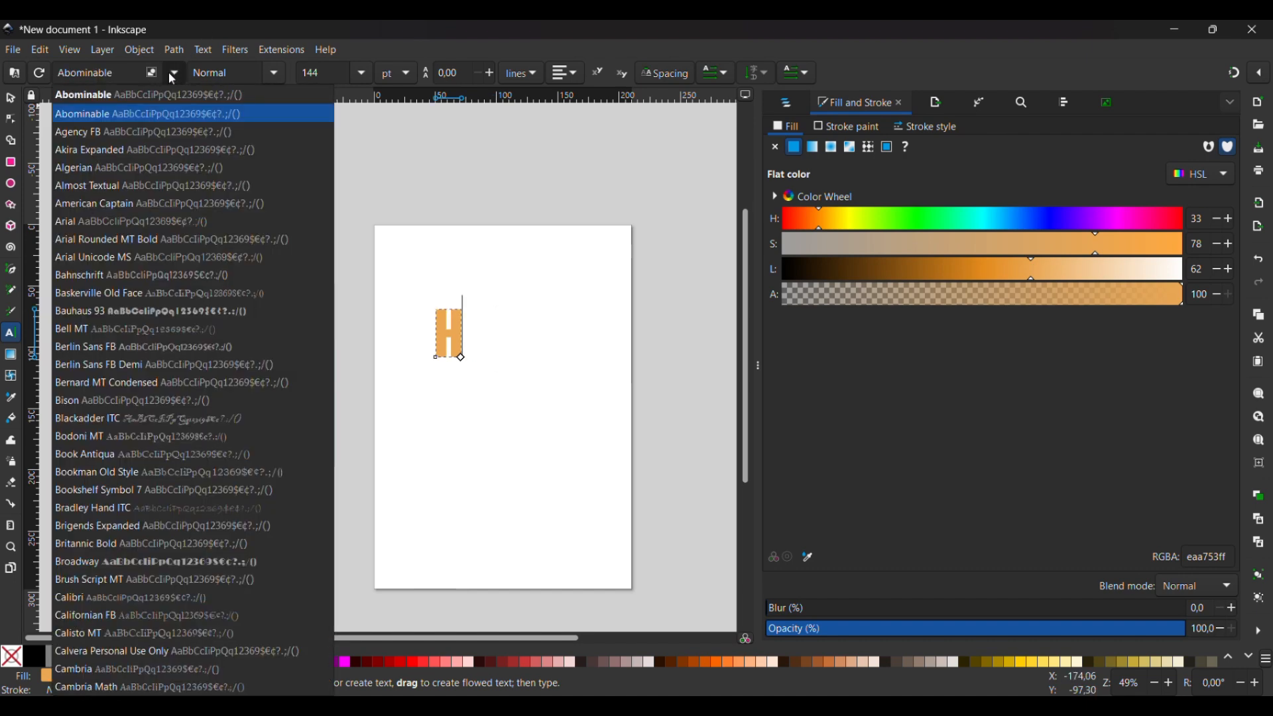
pyautogui.press('Down')
pyautogui.press('Down')
pyautogui.press('Down')
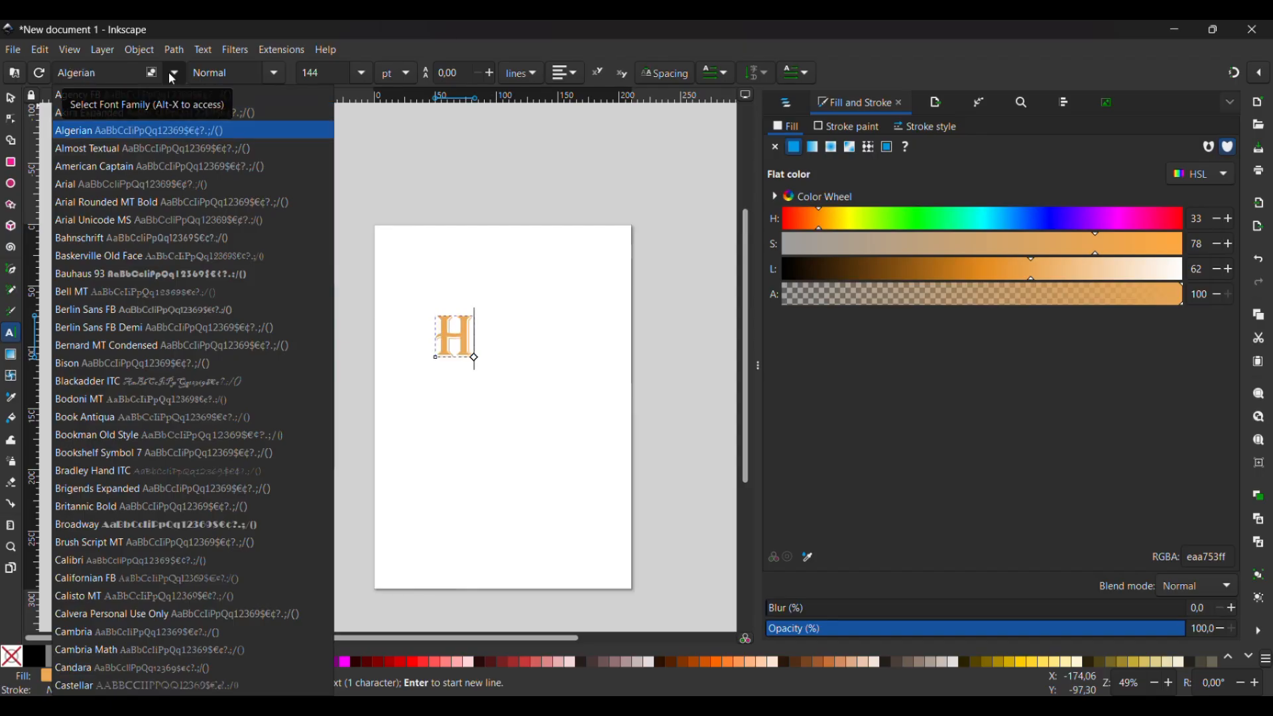
pyautogui.press('Down')
pyautogui.press('Down')
pyautogui.press('Down')
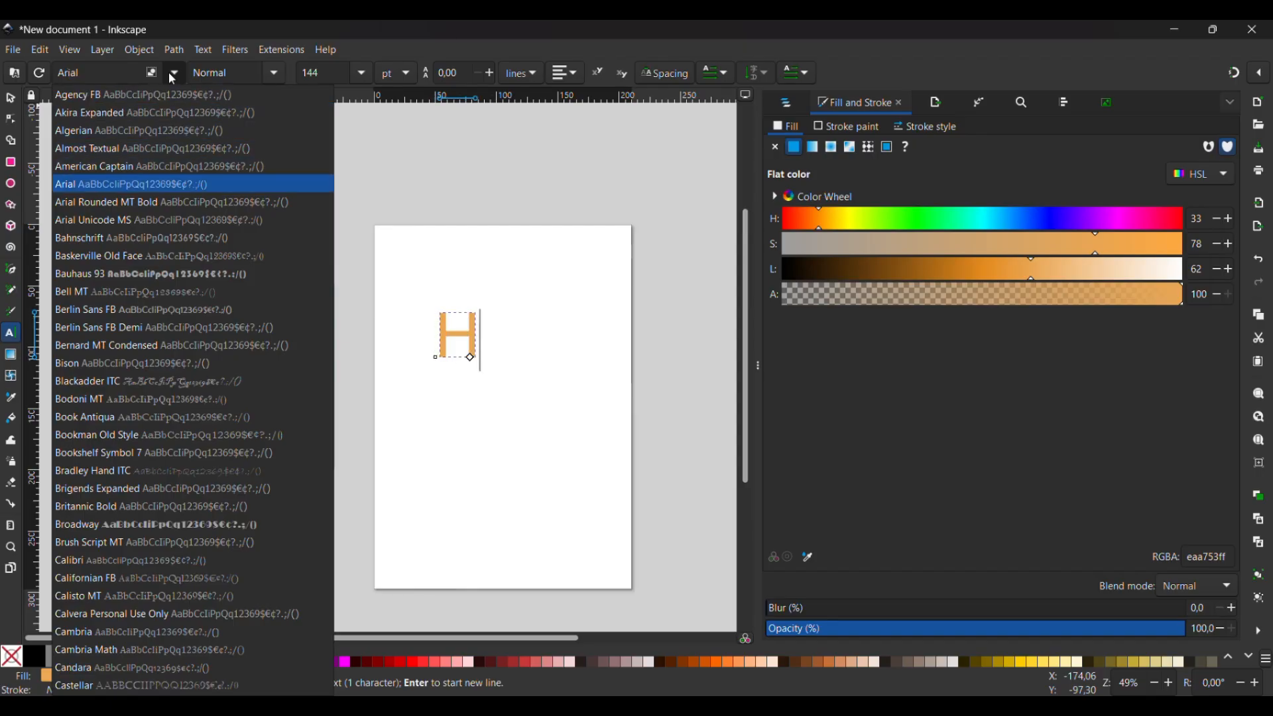
pyautogui.press('Down')
pyautogui.press('Down')
pyautogui.press('Down')
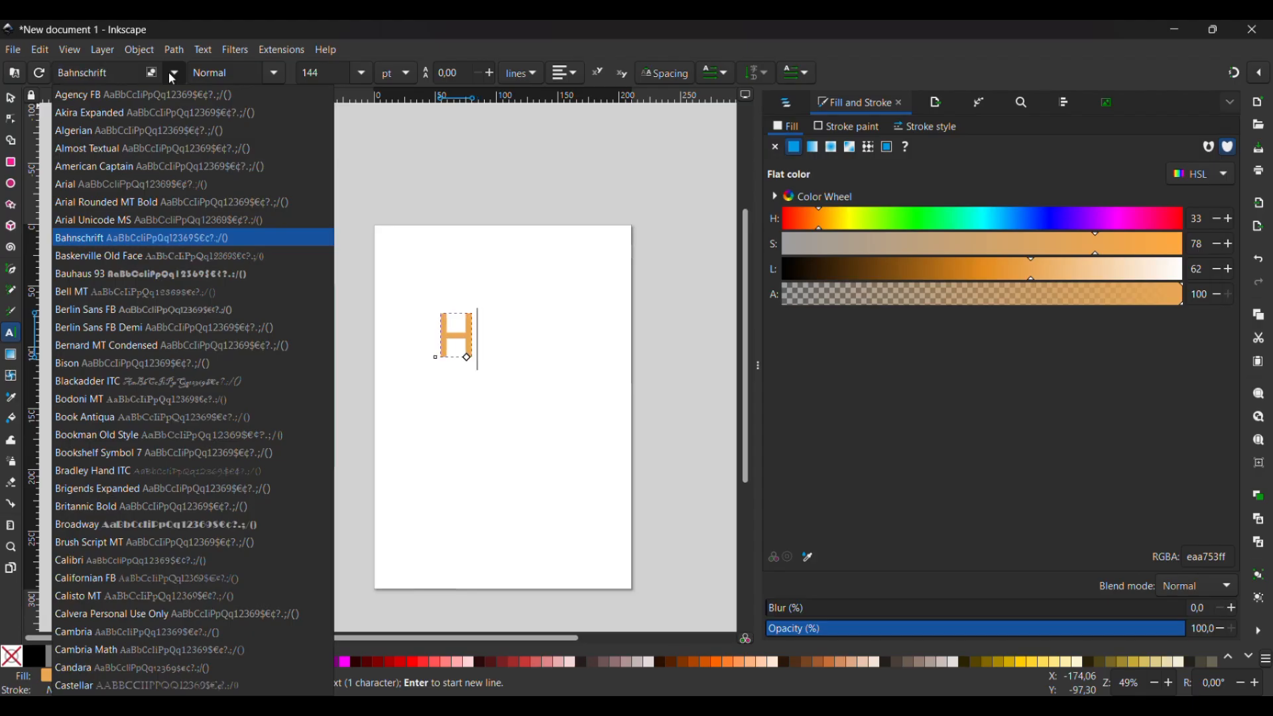
pyautogui.press('Down')
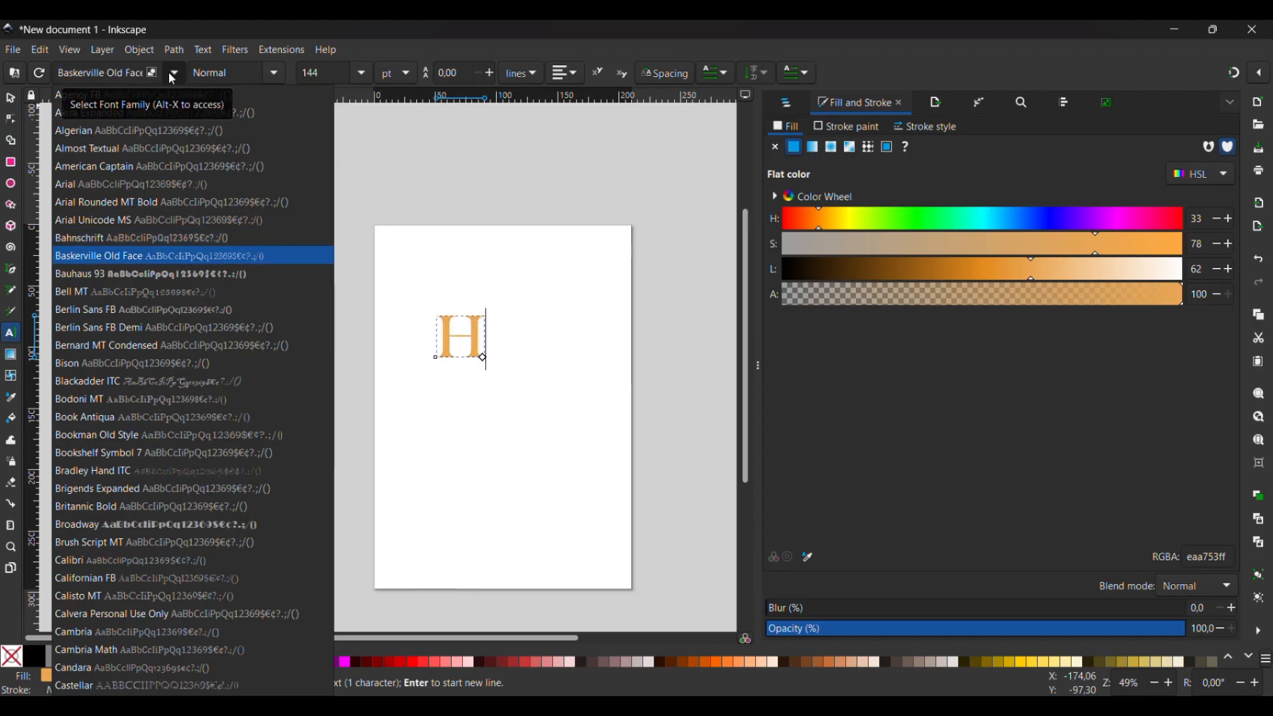
pyautogui.click(571, 207)
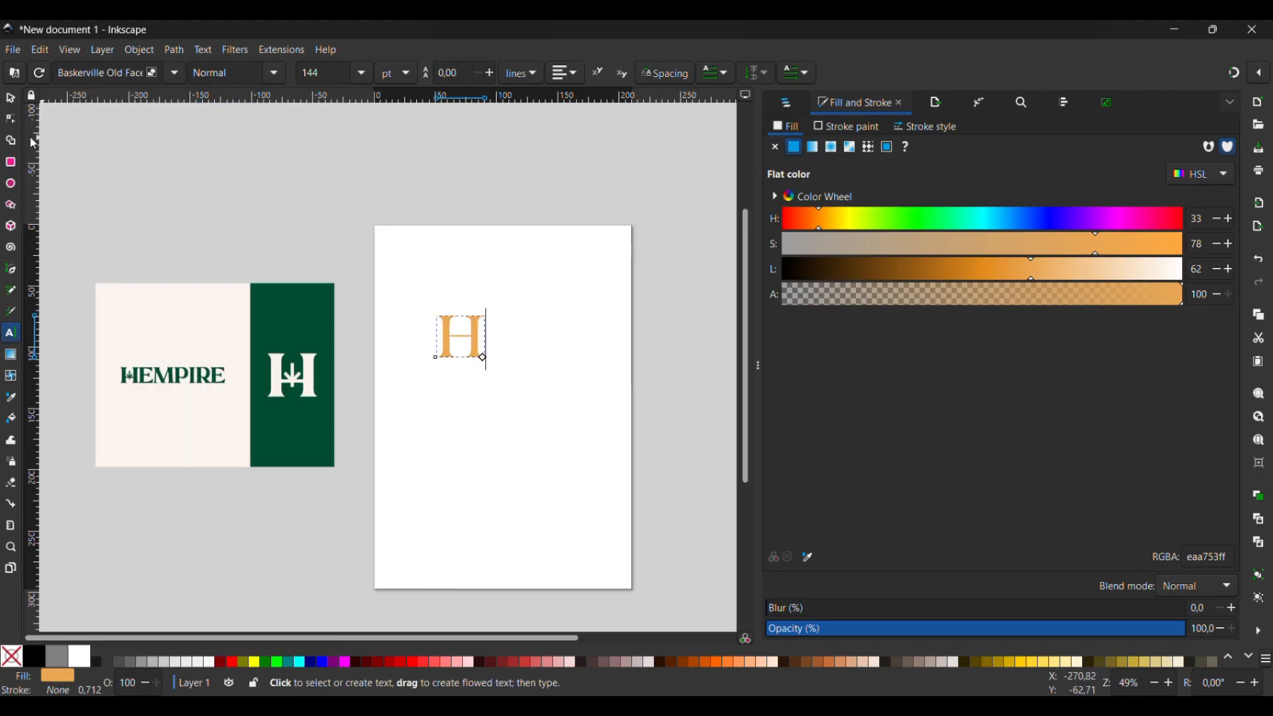
pyautogui.click(11, 98)
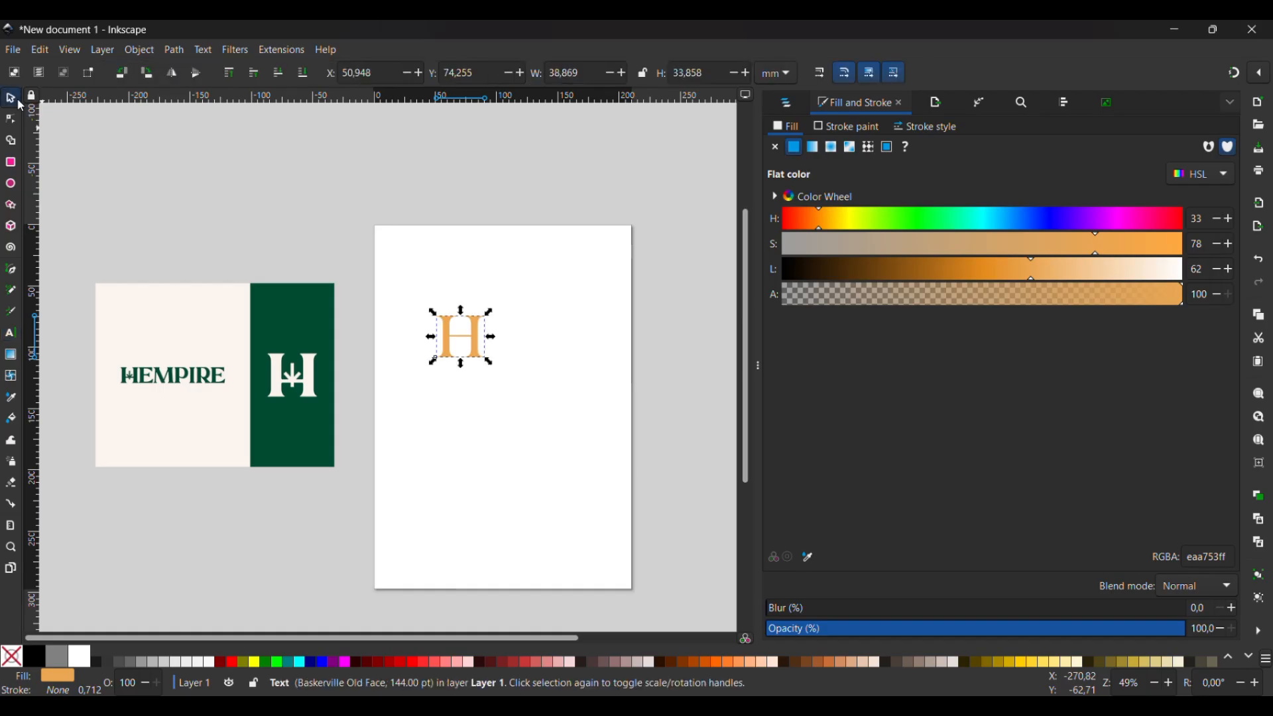
pyautogui.moveTo(489, 329); pyautogui.dragTo(587, 242)
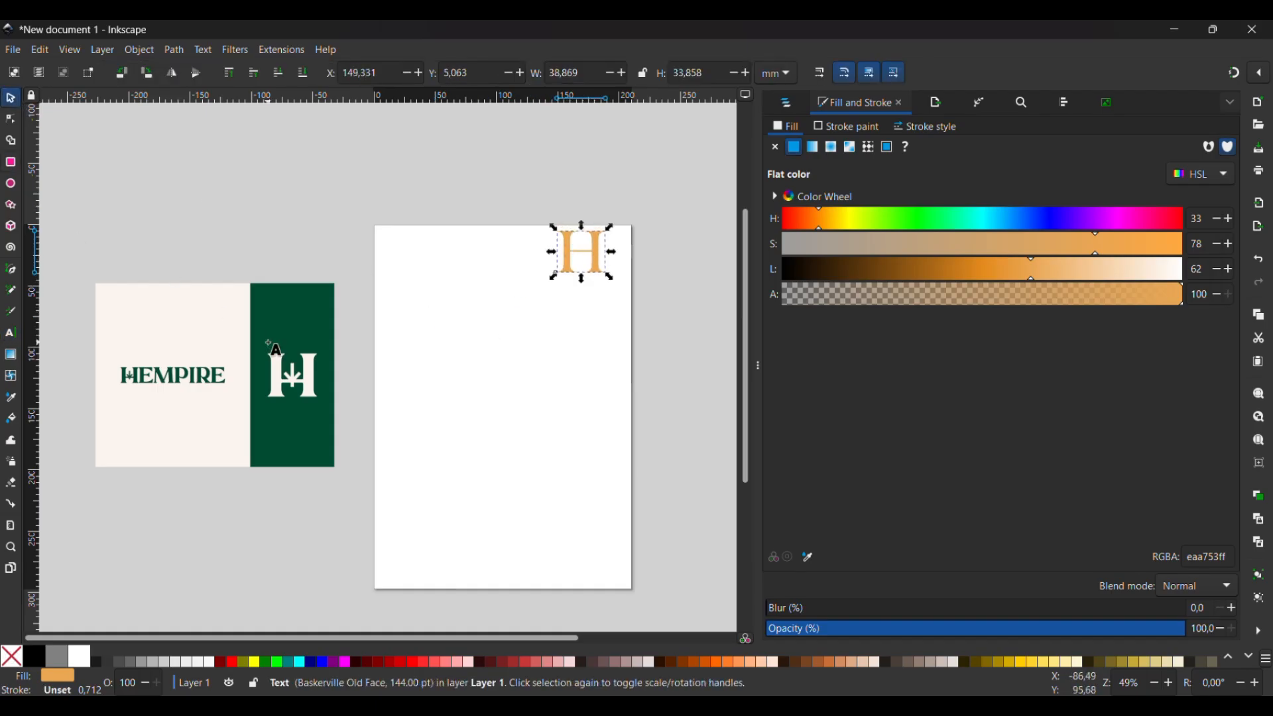
# Step: Add a second capital H as a separate text object near the page's left edge, below the first H's level
pyautogui.press('t')
pyautogui.click(370, 367)
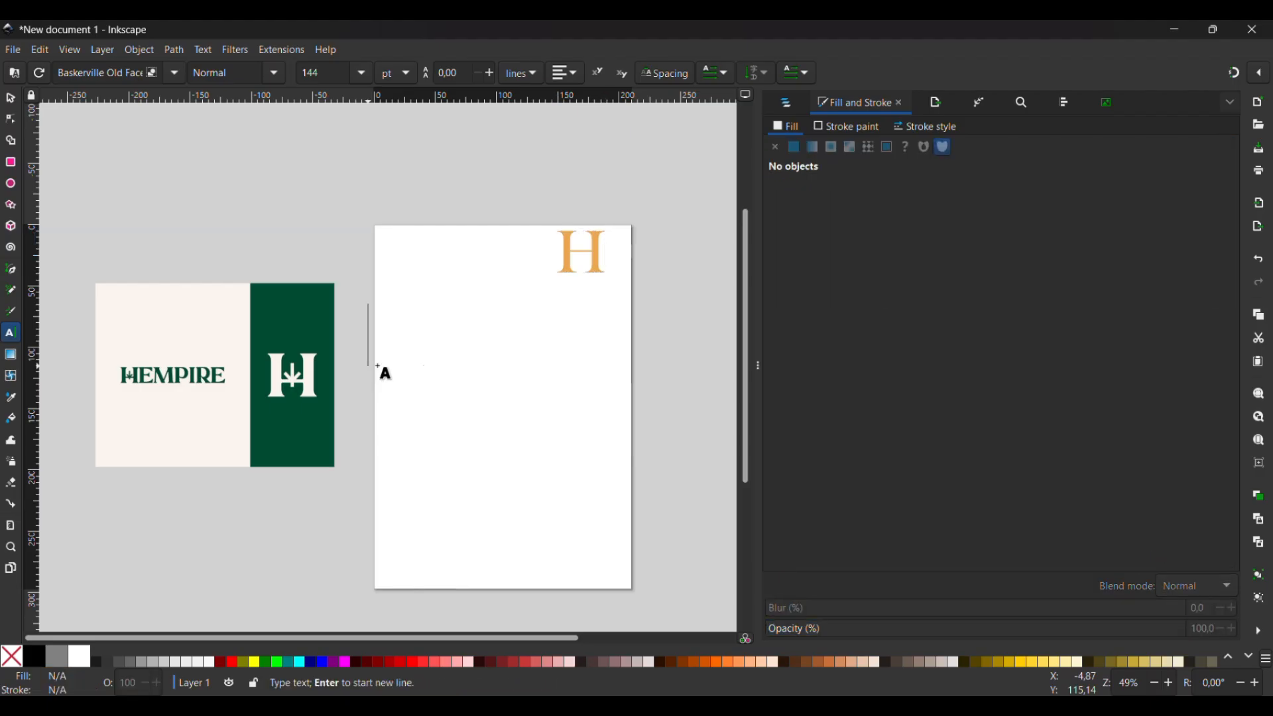
pyautogui.click(391, 372)
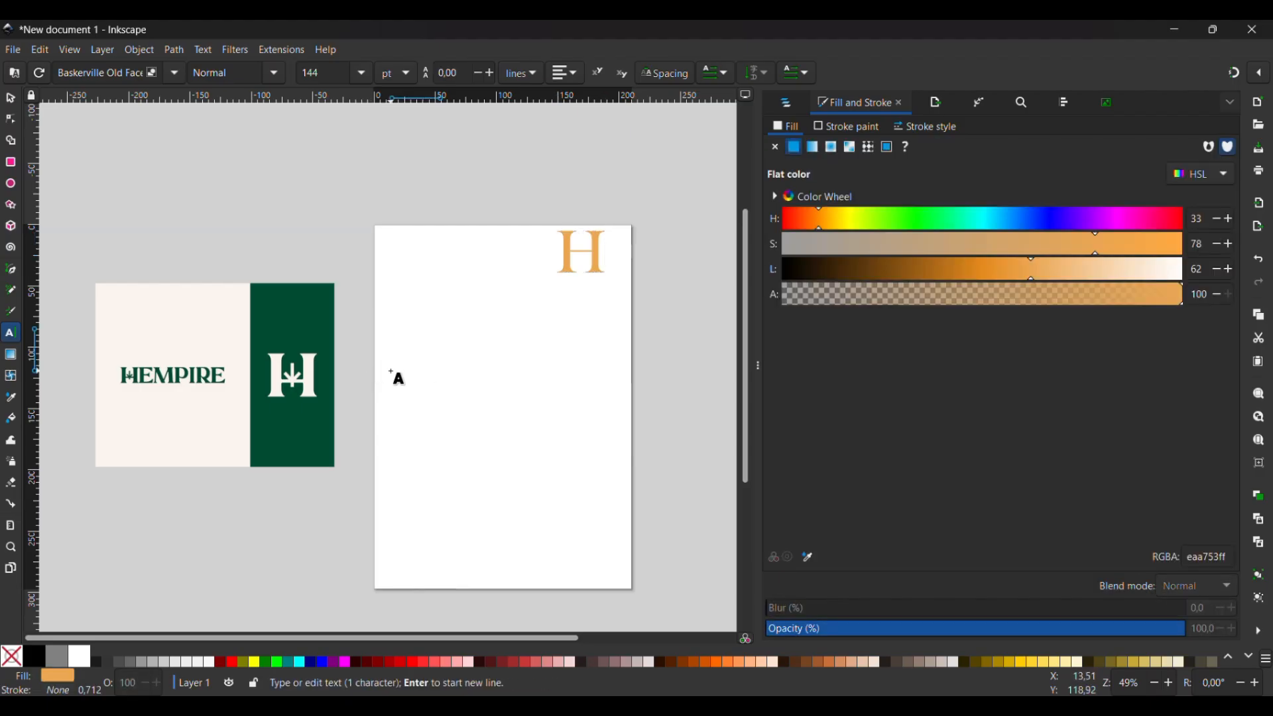
pyautogui.write('H')
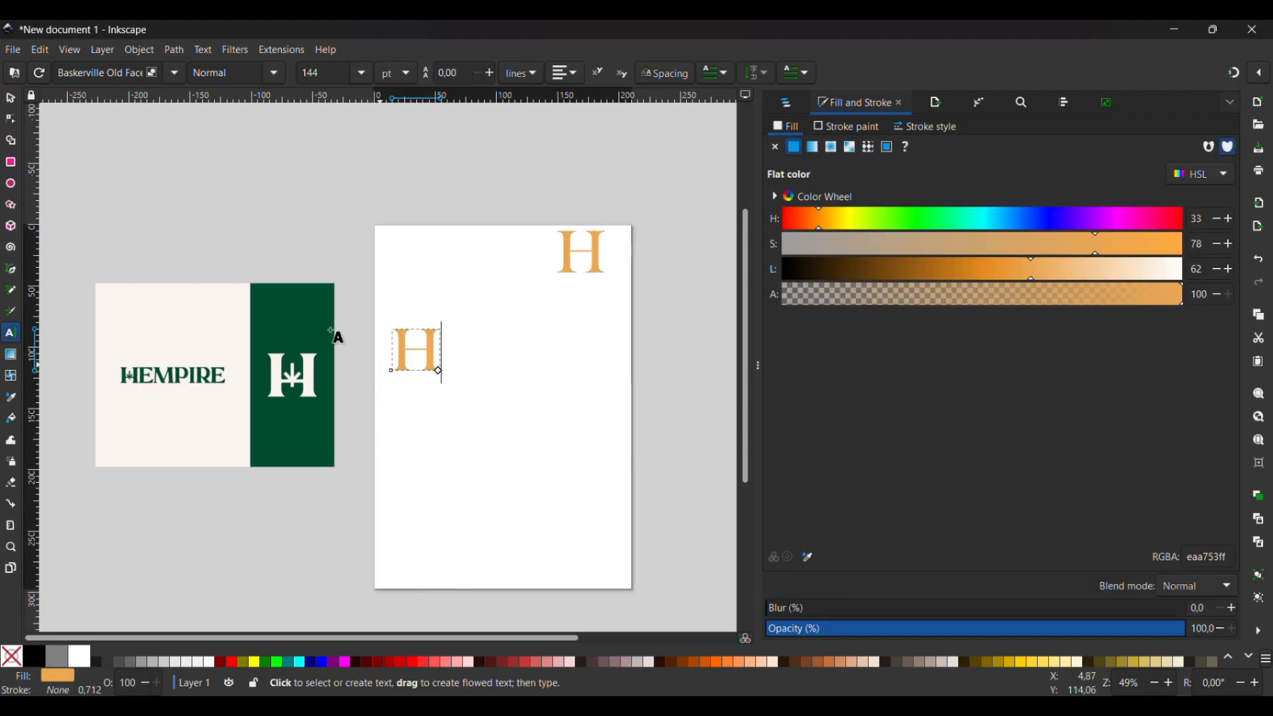
# Step: Set the second H's font to Bell MT and move it directly to the left of the Baskerville H
pyautogui.click(178, 73)
pyautogui.press('Down')
pyautogui.press('Down')
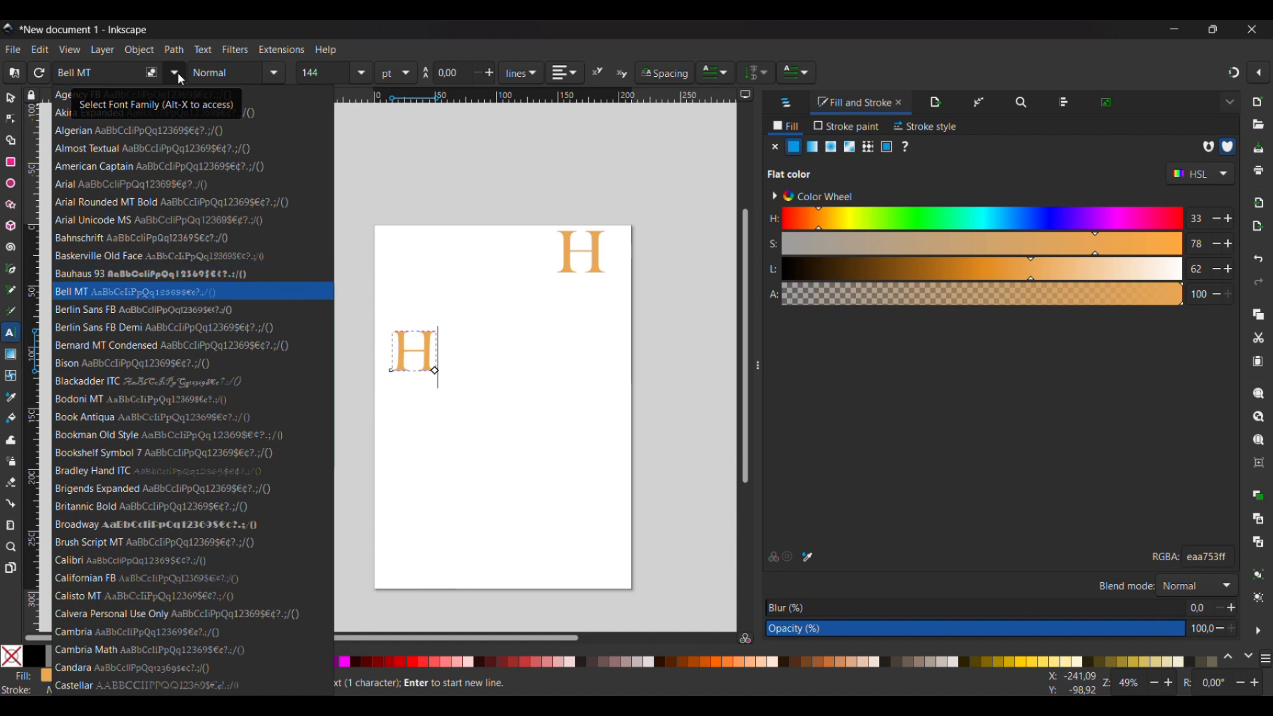
pyautogui.press('Down')
pyautogui.press('Up')
pyautogui.press('Return')
pyautogui.click(10, 97)
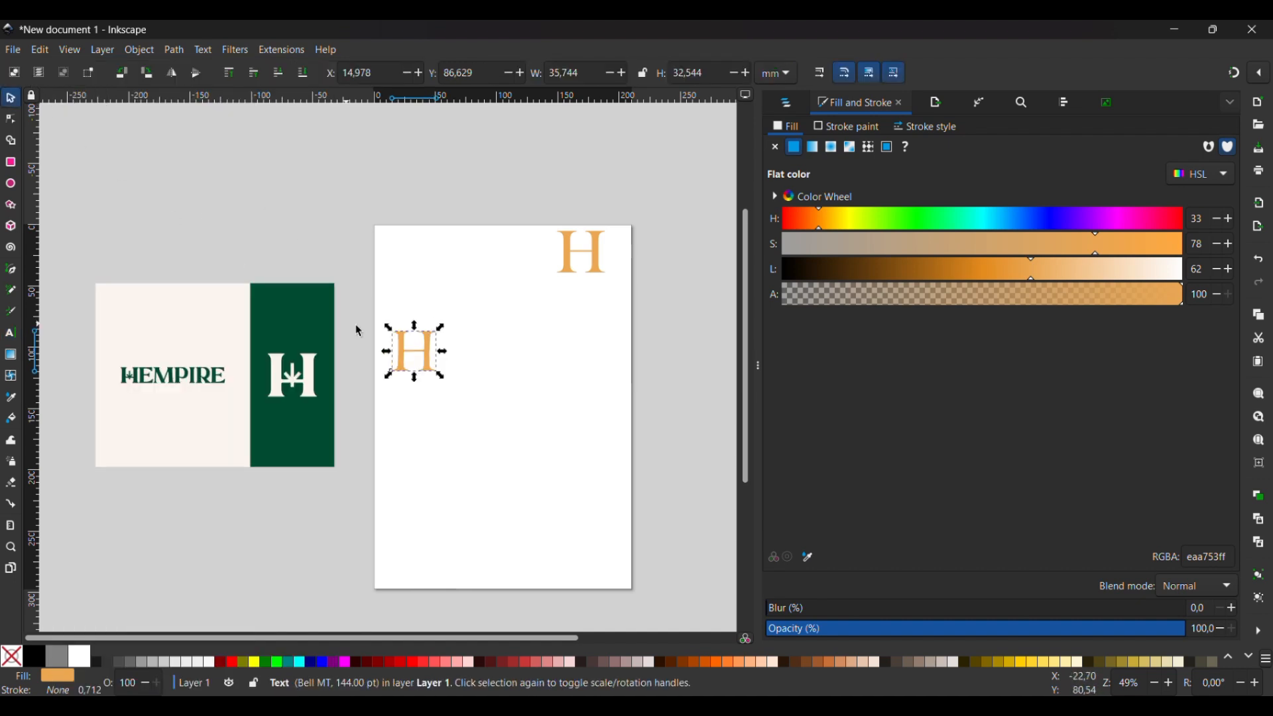
pyautogui.moveTo(416, 346); pyautogui.dragTo(527, 244)
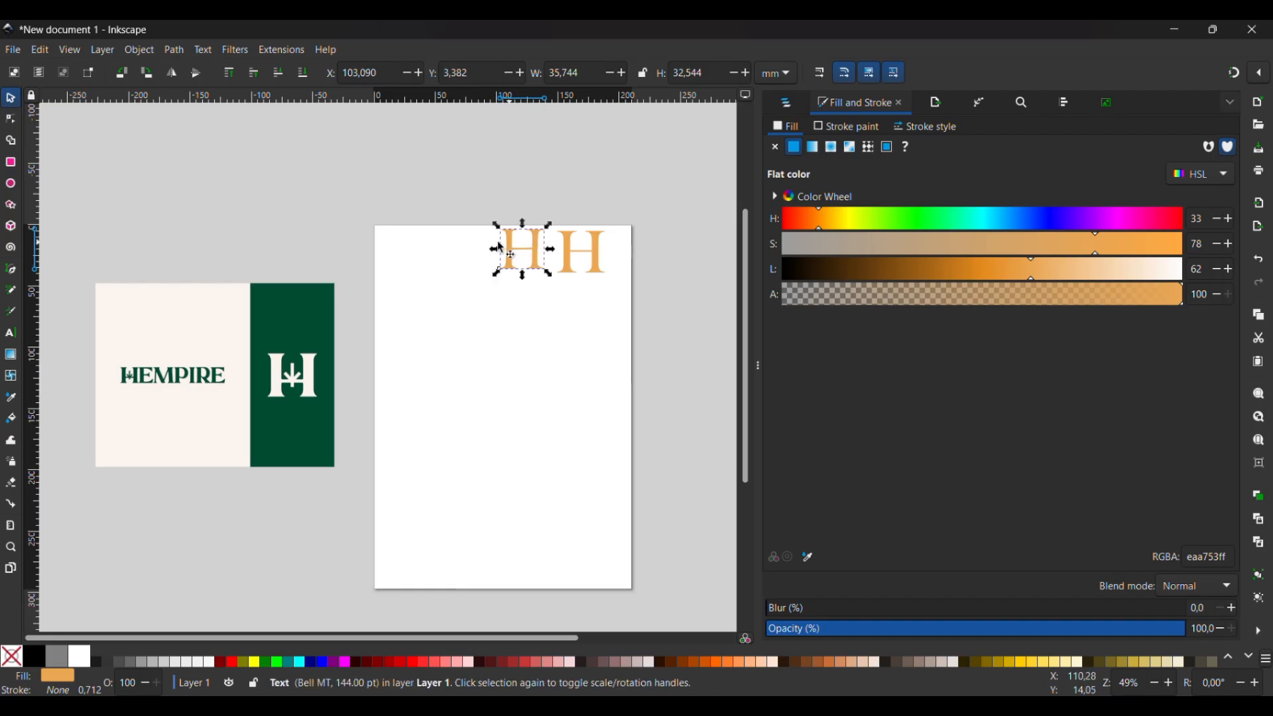
# Step: Add a third capital H as a separate text object near the middle of the page's left edge
pyautogui.press('t')
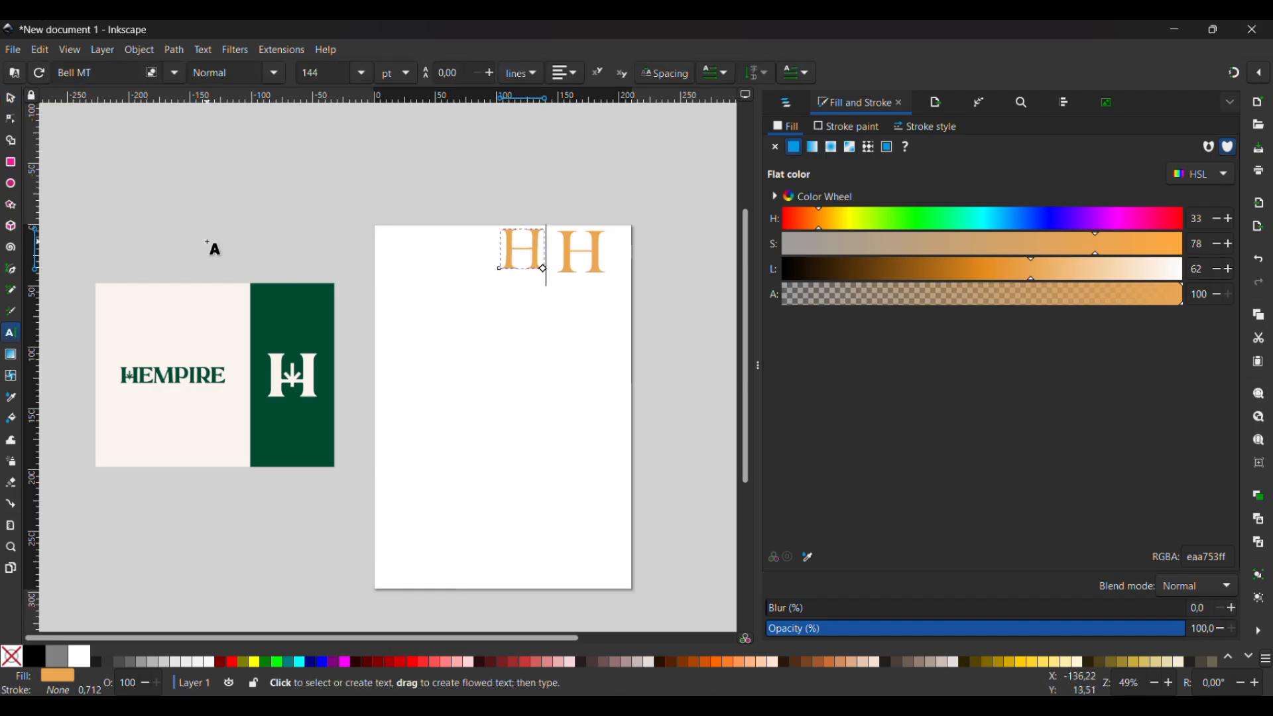
pyautogui.click(394, 420)
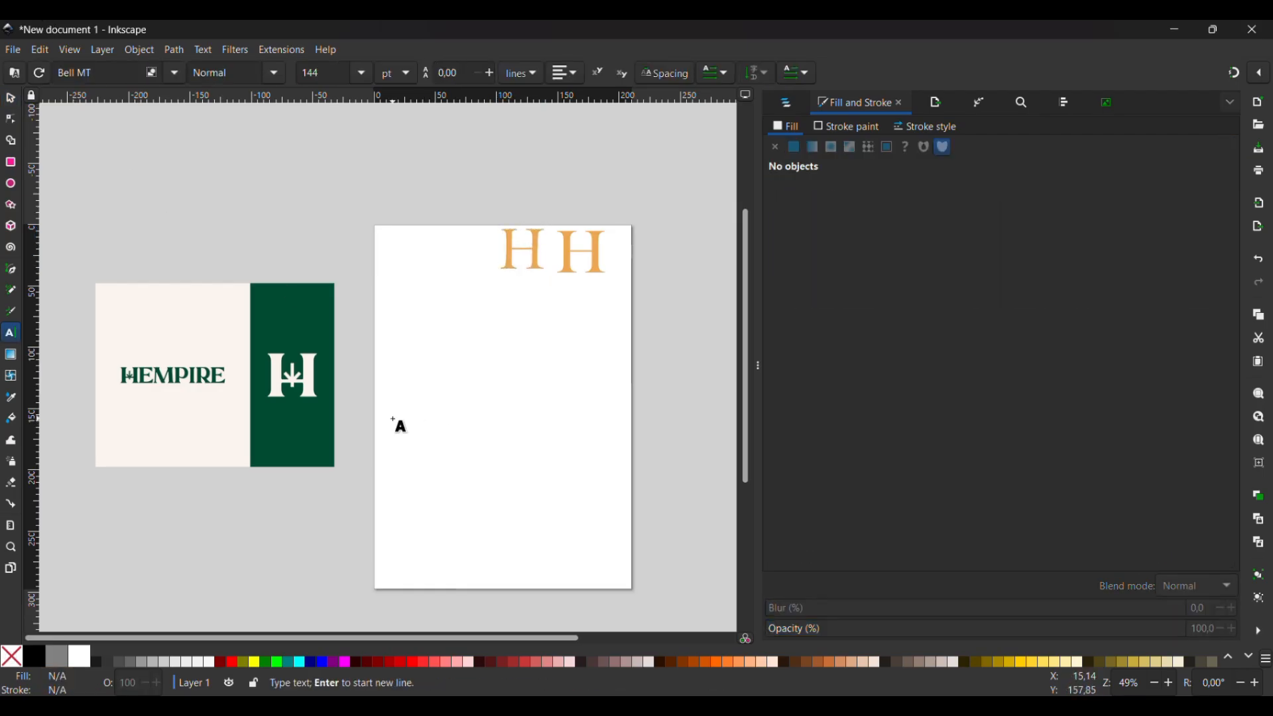
pyautogui.write('H')
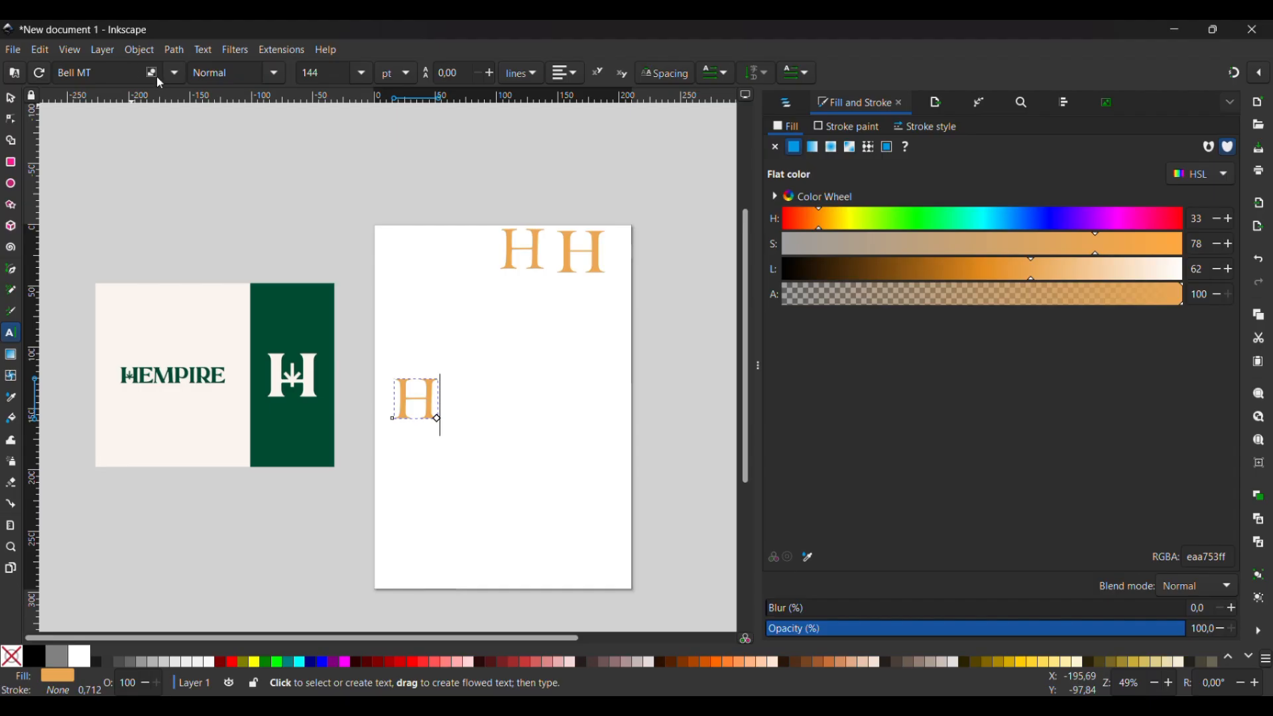
# Step: Set the third H's font to Bernard MT Condensed and move it below the two H letters at the page top
pyautogui.click(176, 73)
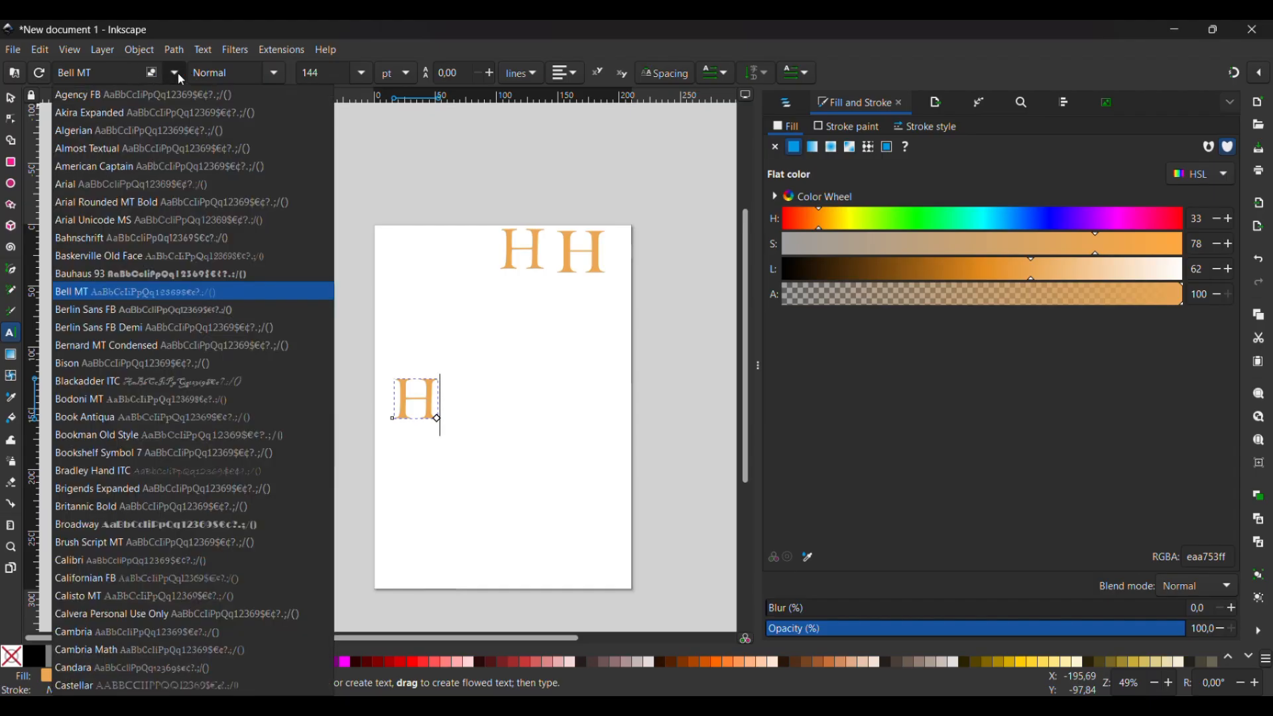
pyautogui.press('Down')
pyautogui.press('Down')
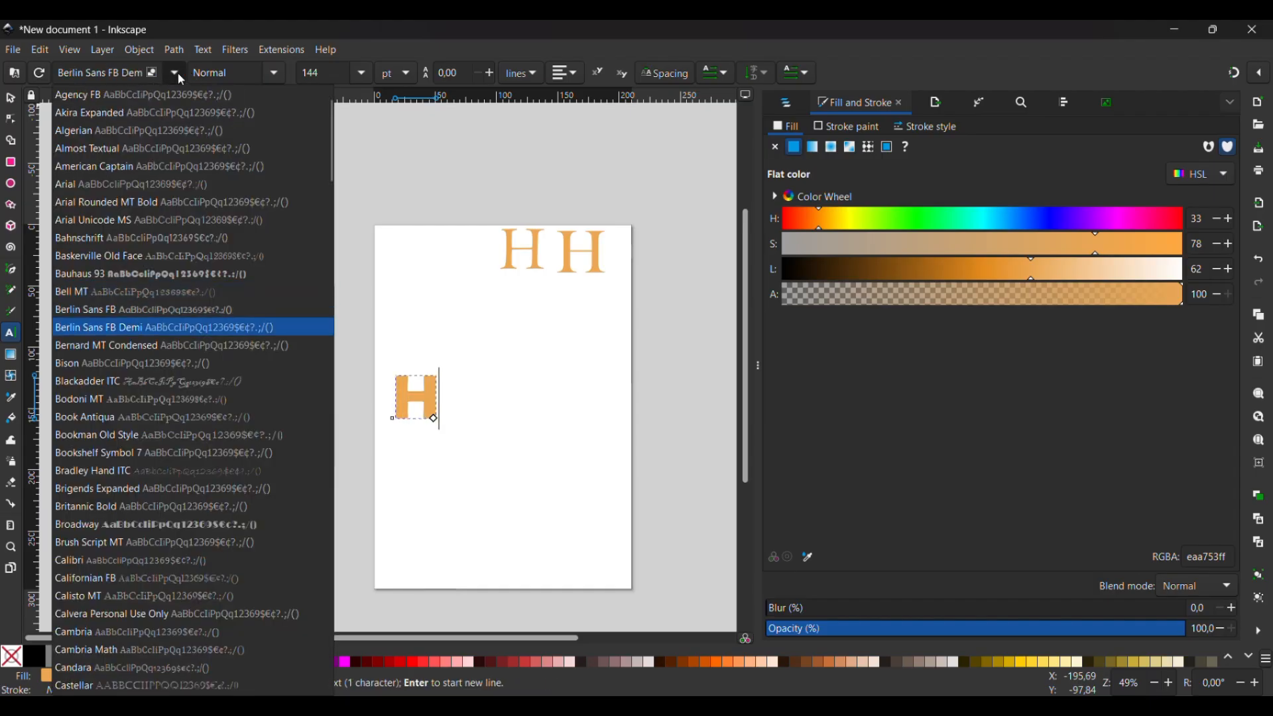
pyautogui.press('Down')
pyautogui.press('Down')
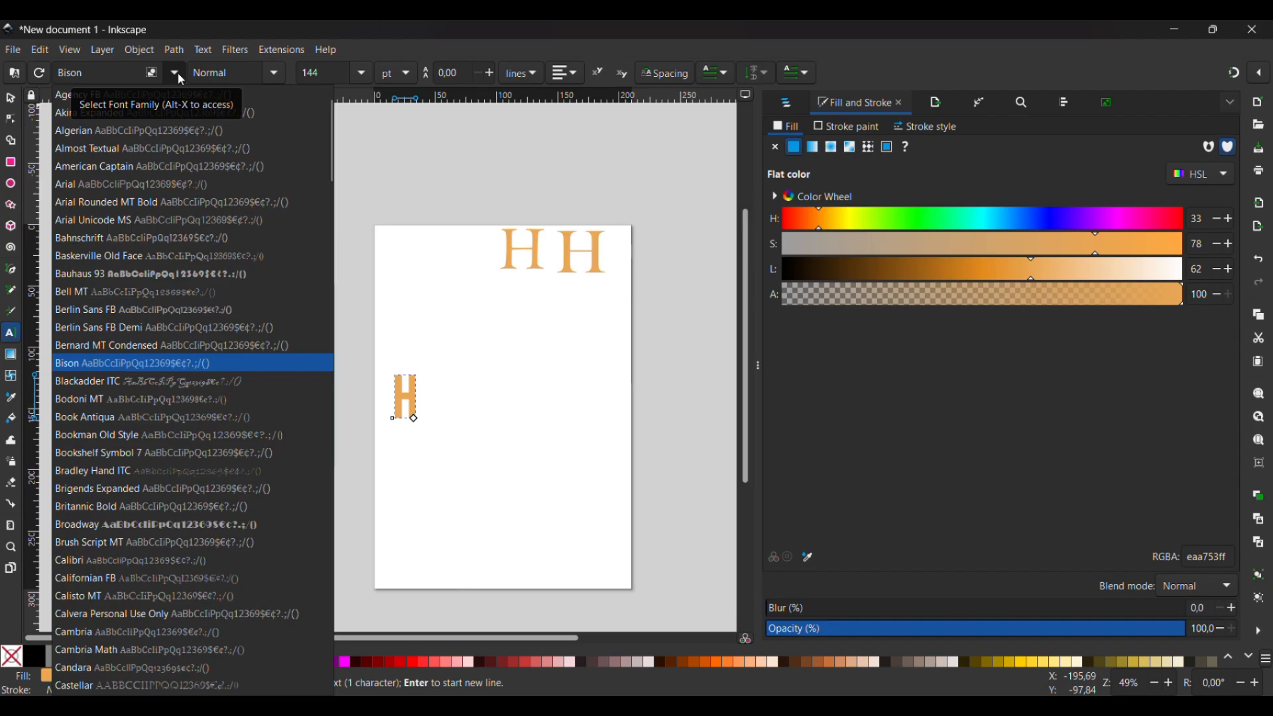
pyautogui.press('Up')
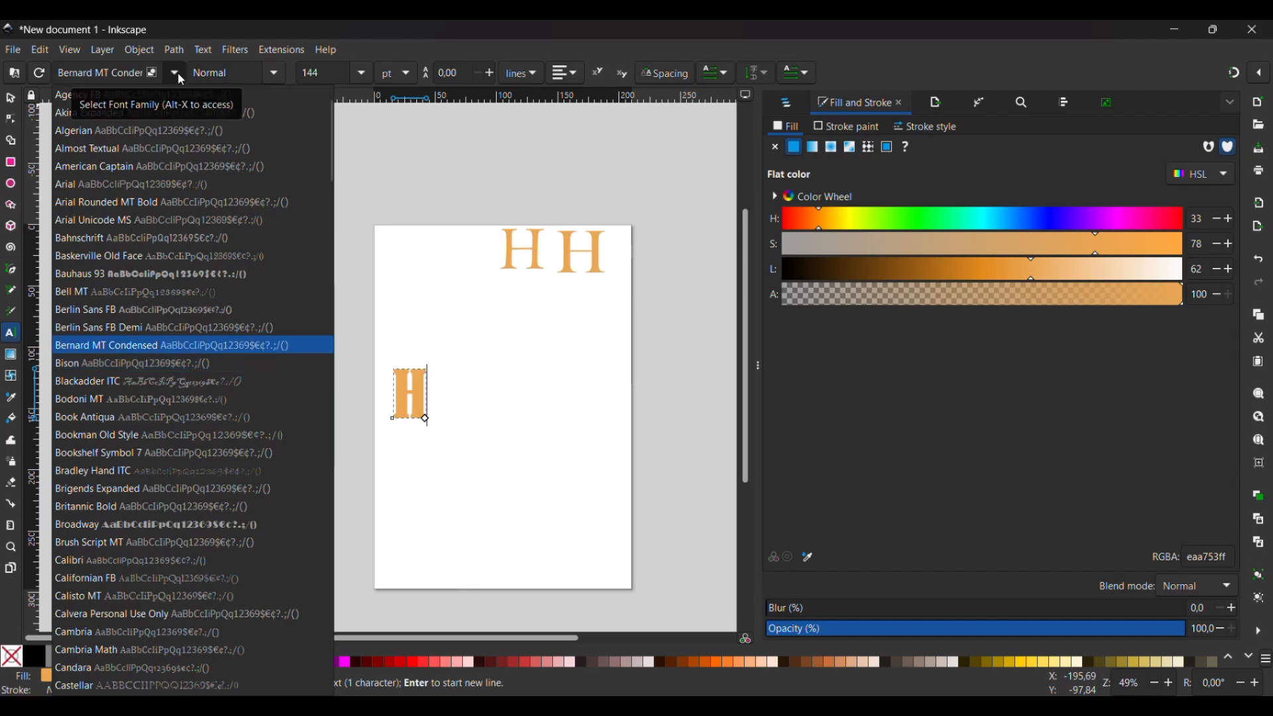
pyautogui.press('Return')
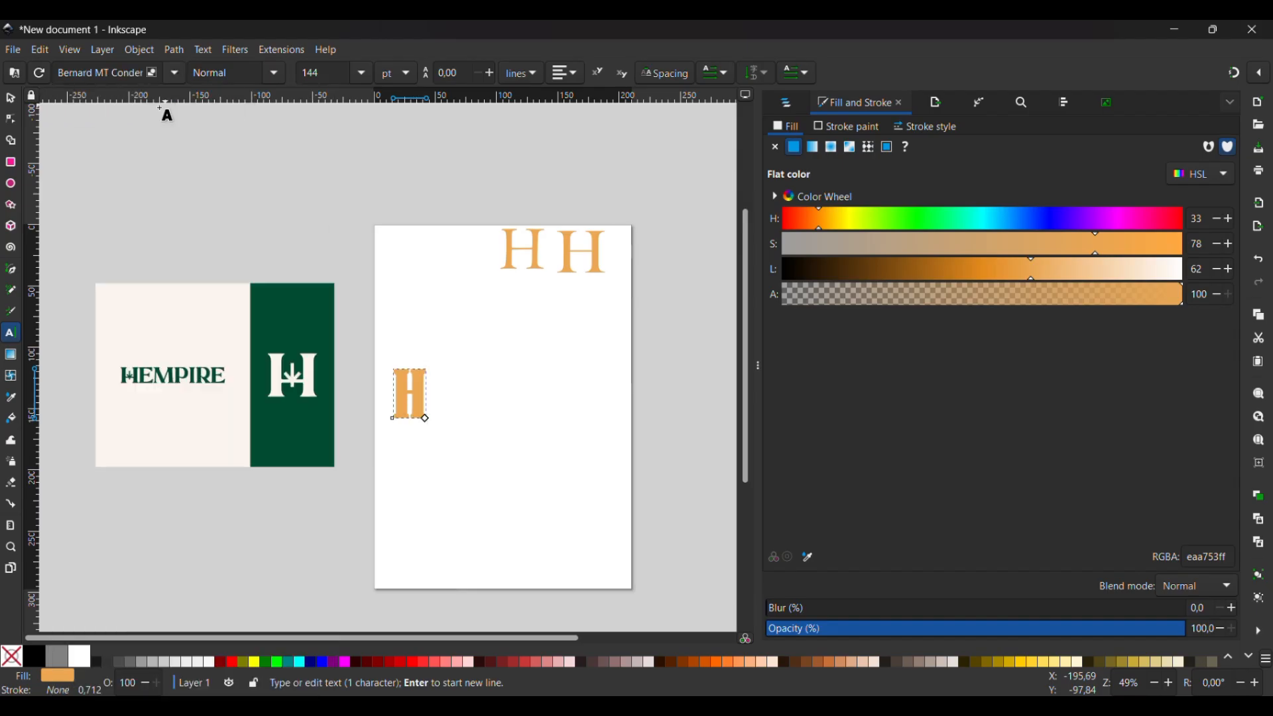
pyautogui.press('s')
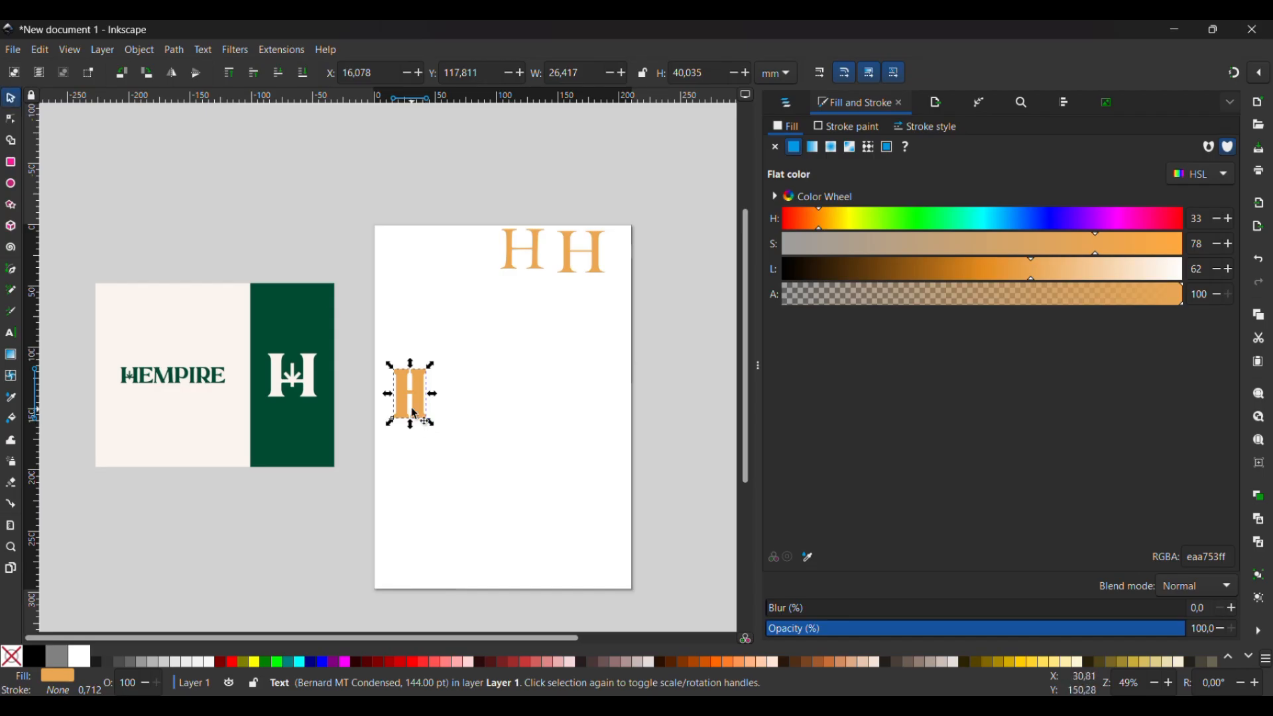
pyautogui.moveTo(439, 402); pyautogui.dragTo(568, 351)
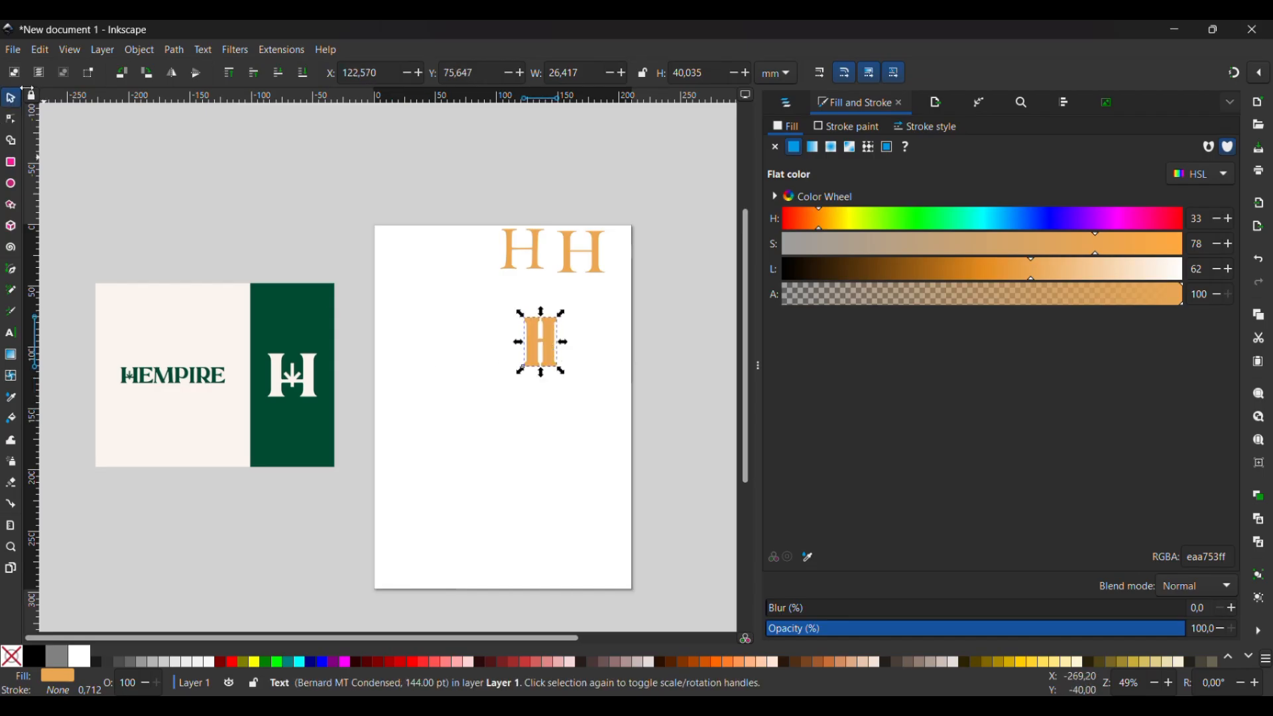
# Step: Add a fourth capital H as a separate text object in the lower-left part of the page
pyautogui.press('t')
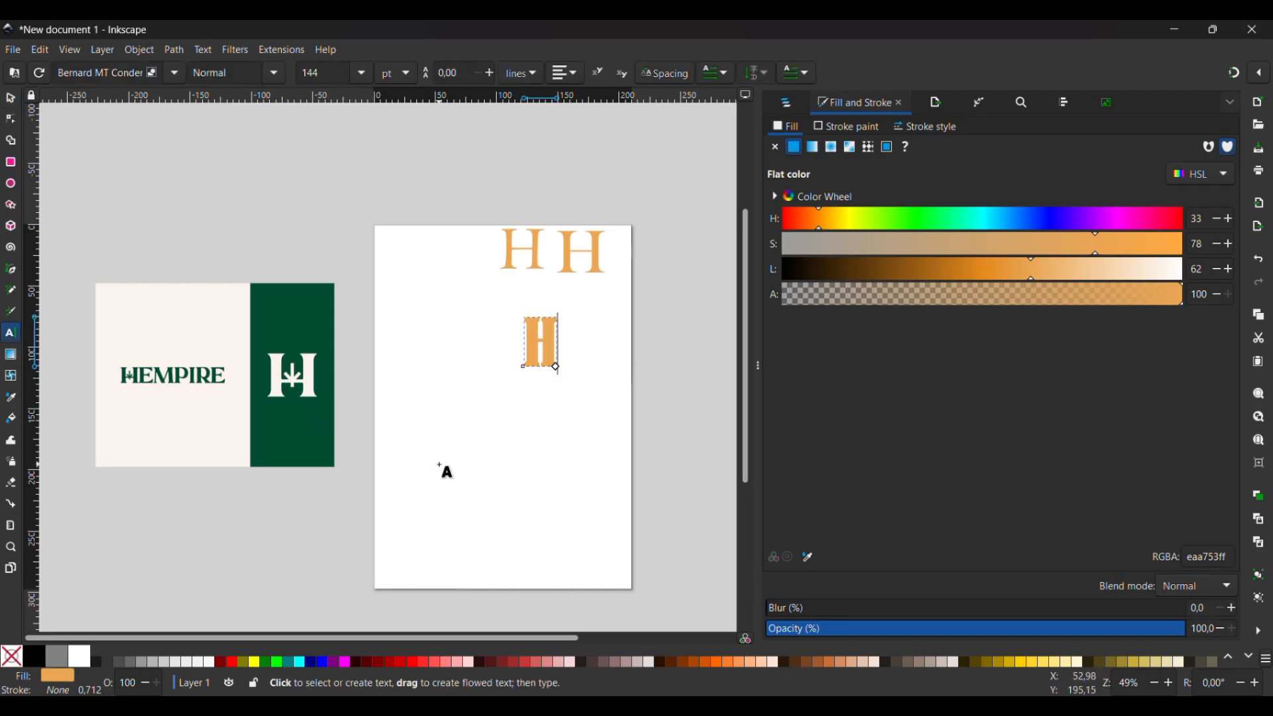
pyautogui.click(431, 459)
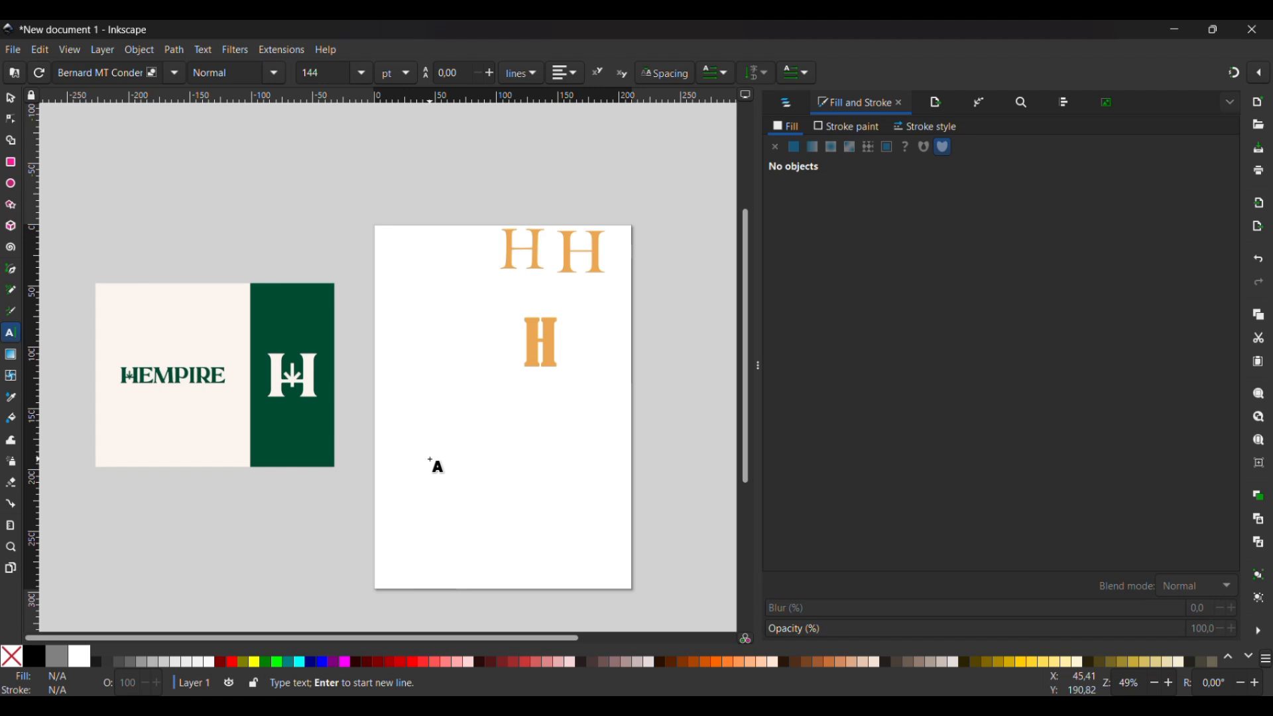
pyautogui.write('H')
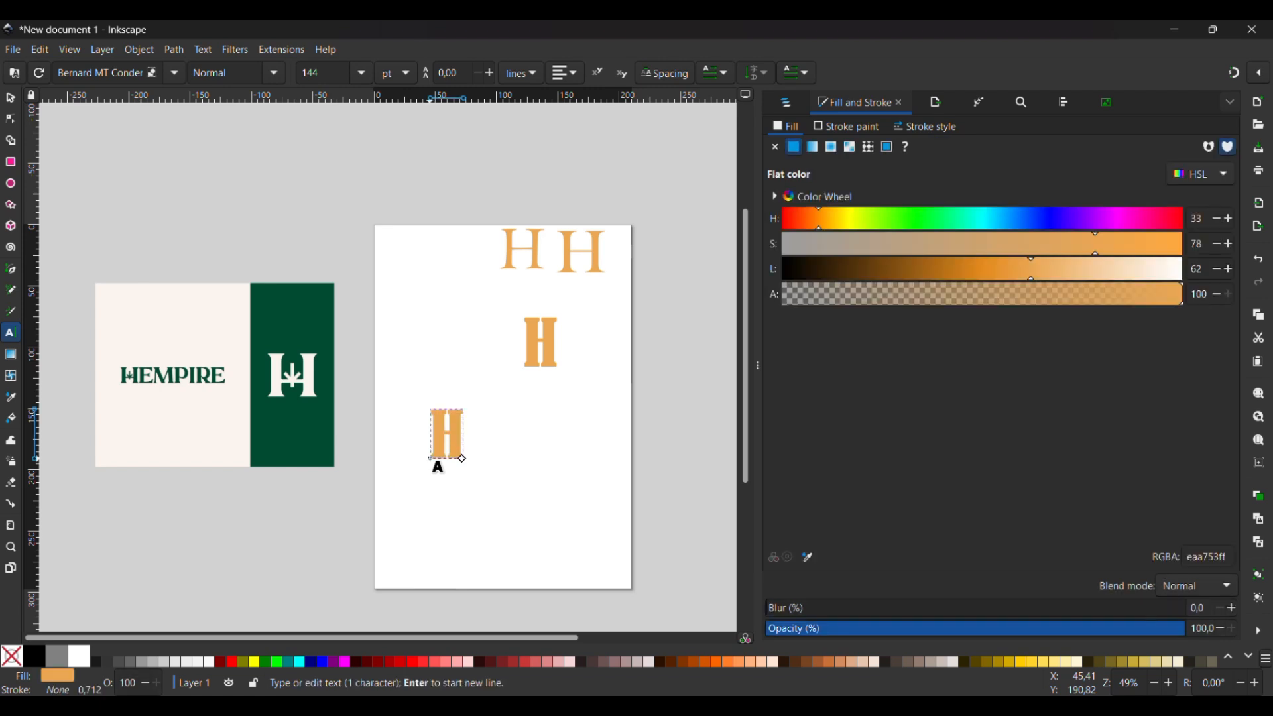
# Step: Set the fourth H's font to Bookman Old Style and move it to the upper-left part of the page
pyautogui.click(173, 73)
pyautogui.press('Down')
pyautogui.press('Down')
pyautogui.press('Down')
pyautogui.press('Down')
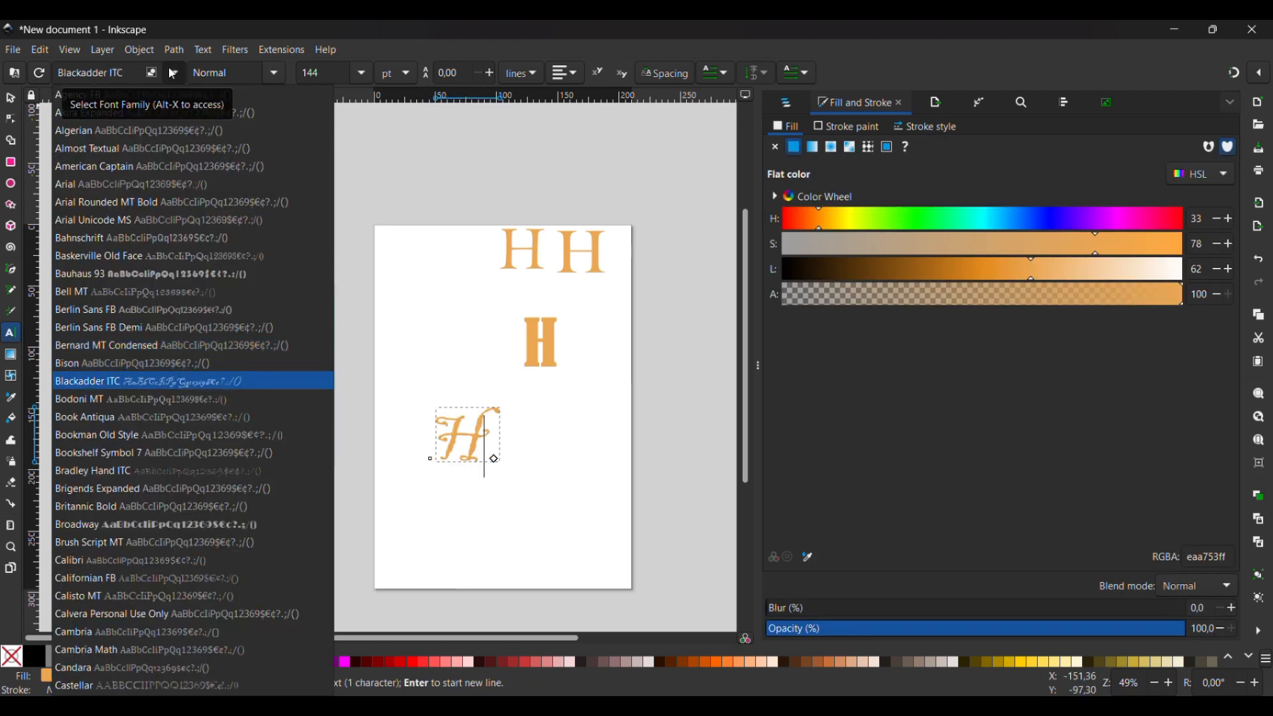
pyautogui.press('Up')
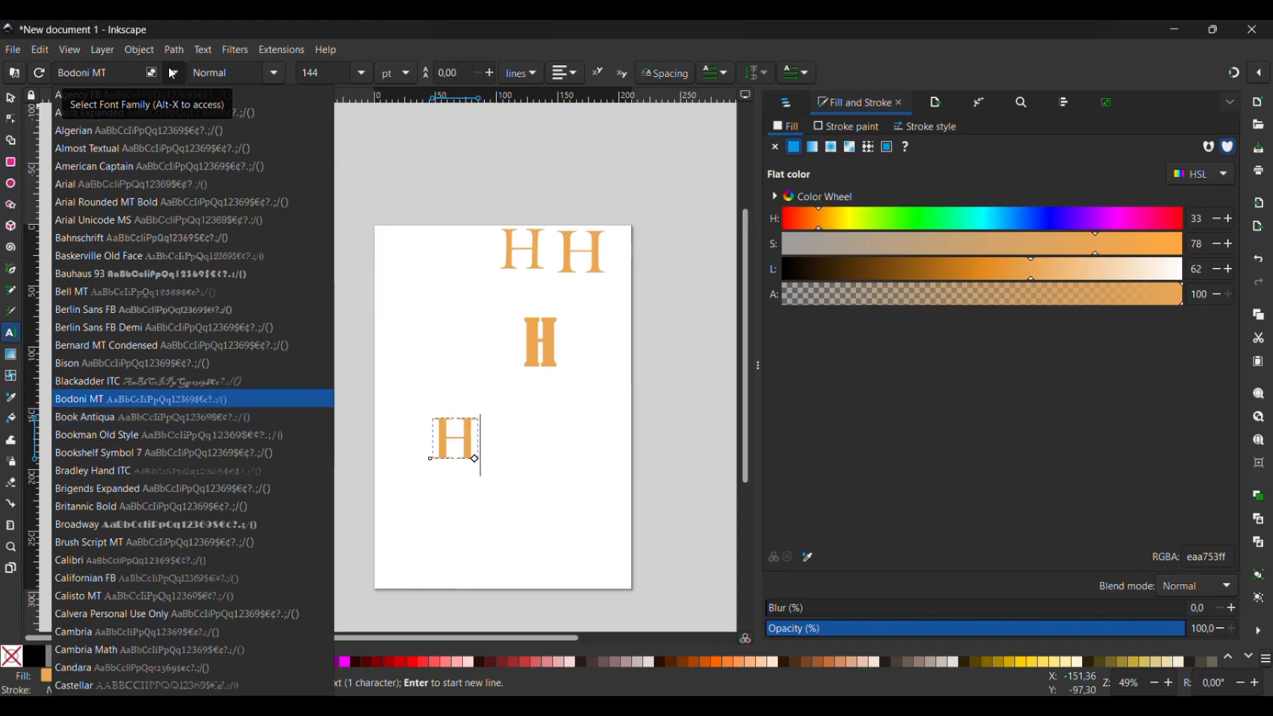
pyautogui.press('Down')
pyautogui.press('Down')
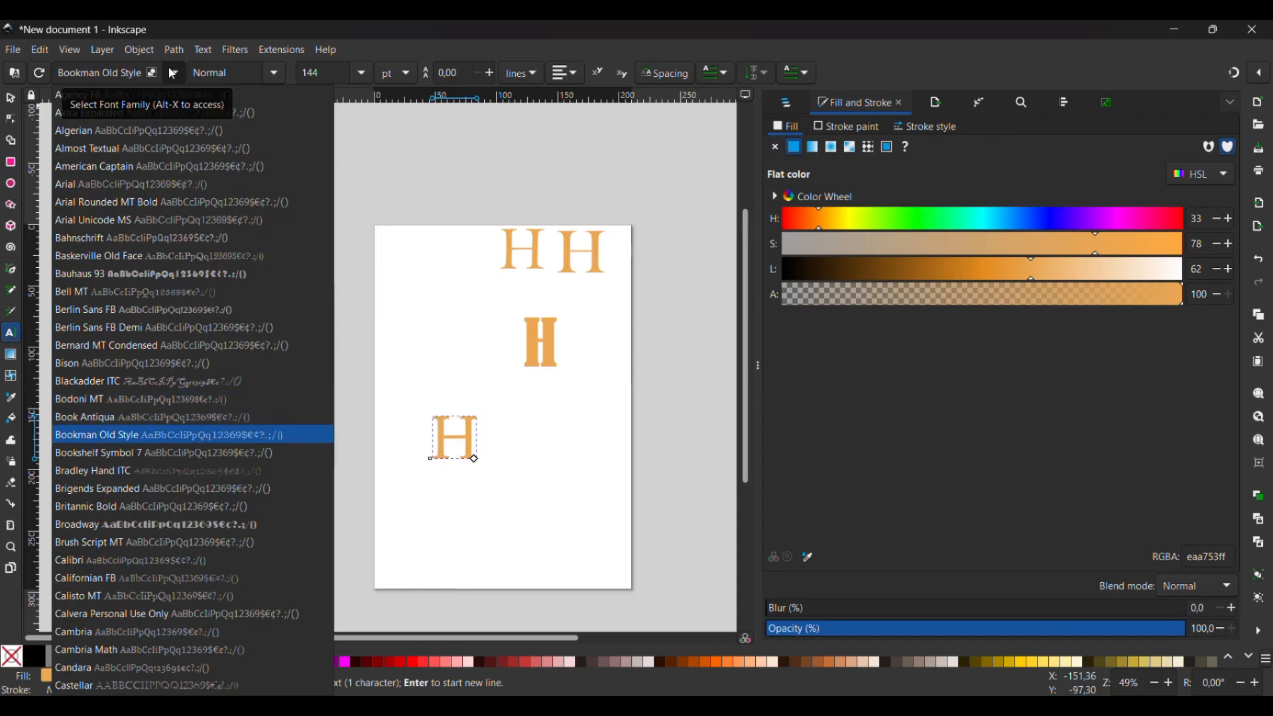
pyautogui.press('Down')
pyautogui.press('Up')
pyautogui.click(172, 73)
pyautogui.click(11, 98)
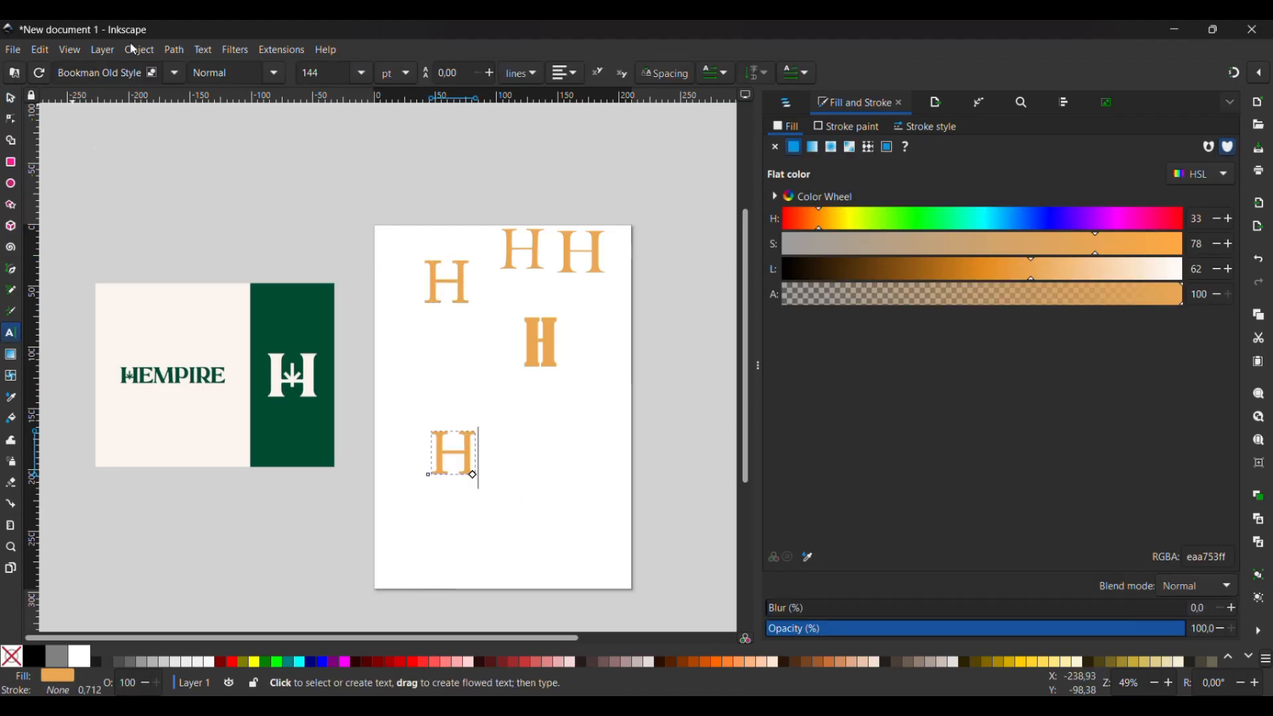
# Step: Set the fifth H's font to Calisto MT and move it to the right of the Bernard MT Condensed H
pyautogui.click(174, 73)
pyautogui.press('Down')
pyautogui.press('Down')
pyautogui.press('Down')
pyautogui.press('Down')
pyautogui.press('Down')
pyautogui.press('Down')
pyautogui.press('Down')
pyautogui.press('Down')
pyautogui.press('Down')
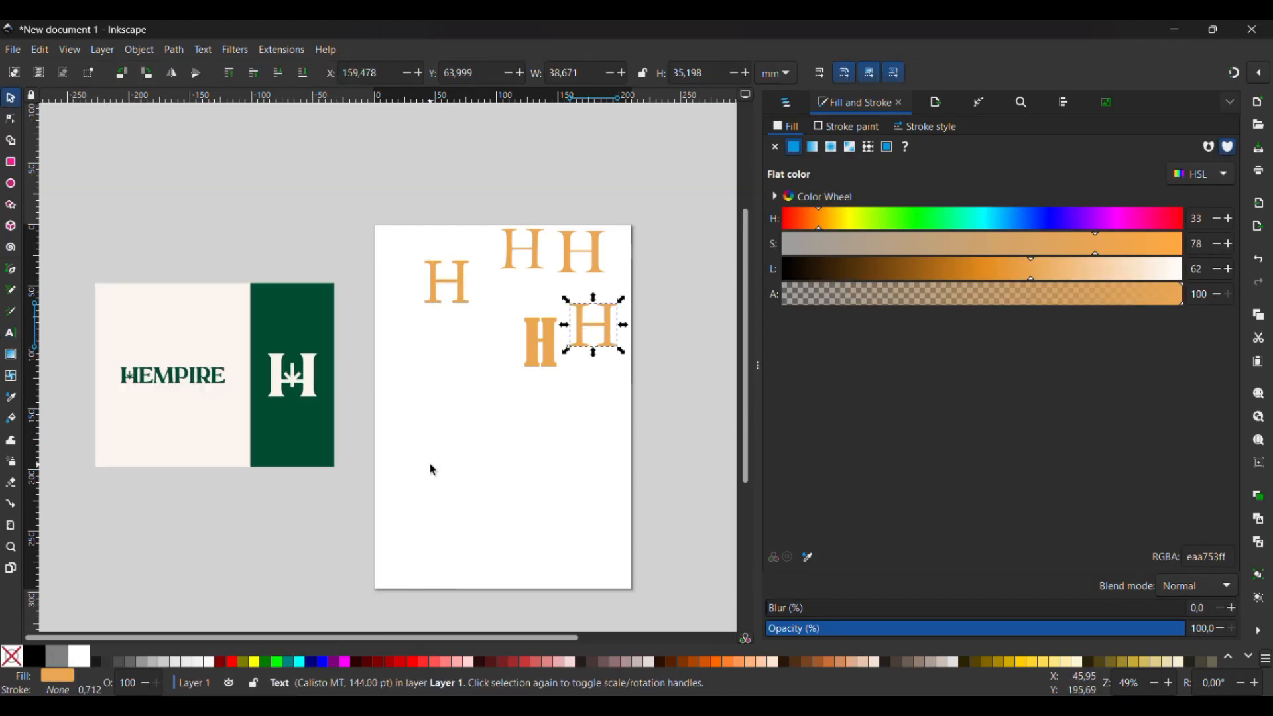
# Step: Add a sixth capital H as a separate text object in the lower-left part of the page
pyautogui.press('t')
pyautogui.click(436, 431)
pyautogui.write('H')
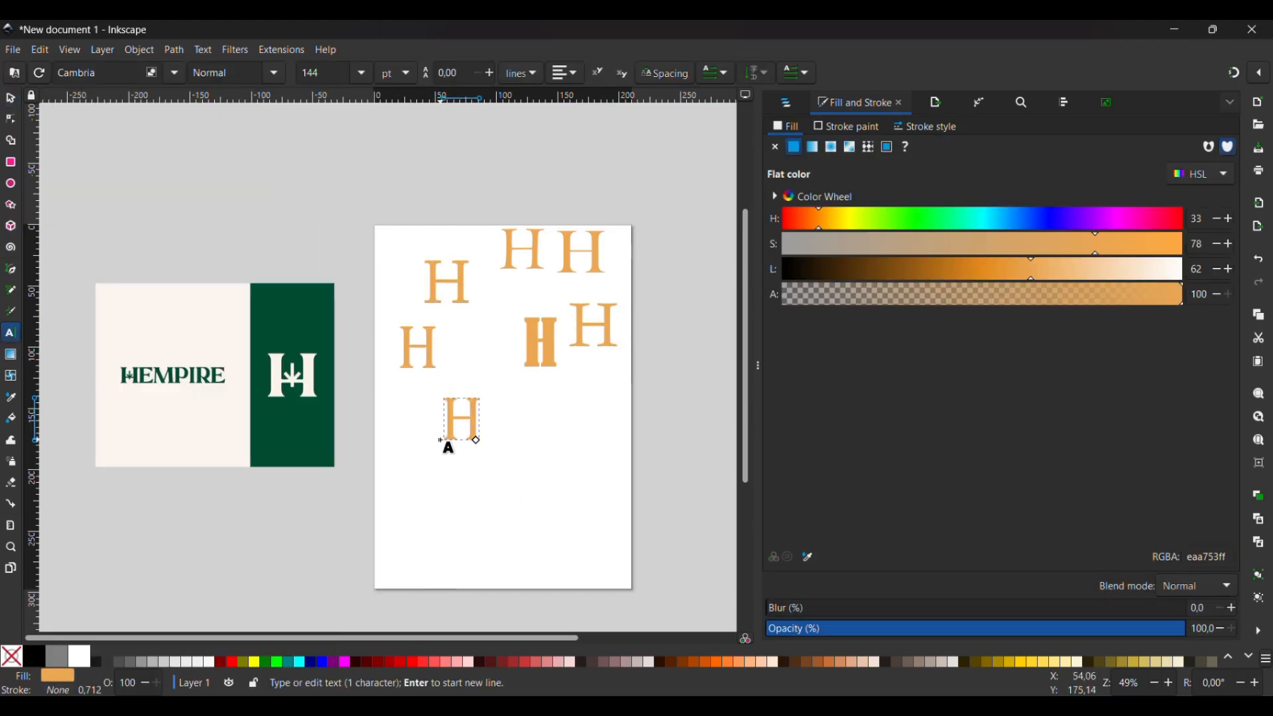
# Step: Try fonts beyond Cambria on the seventh H and place it between the Cambria and Bernard MT Condensed letters
pyautogui.click(174, 73)
pyautogui.press('Down')
pyautogui.press('Down')
pyautogui.press('Down')
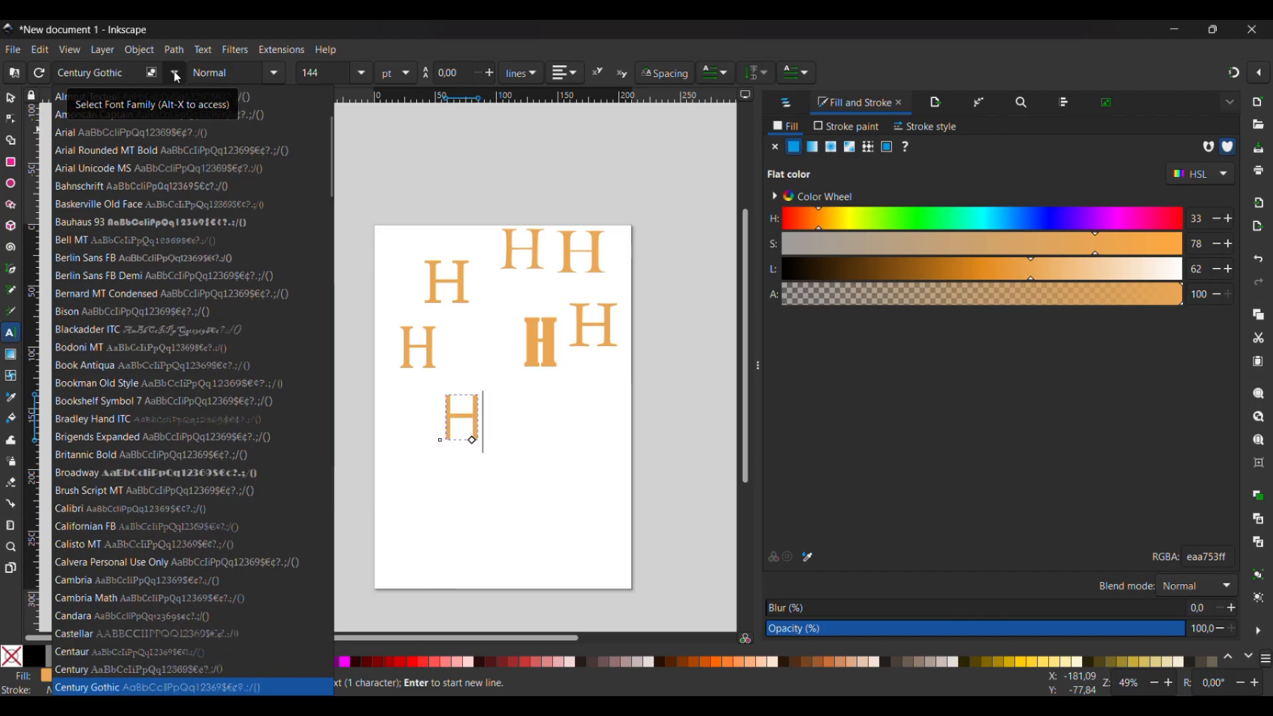
pyautogui.press('Down')
pyautogui.press('Down')
pyautogui.press('Down')
pyautogui.press('Down')
pyautogui.press('Down')
pyautogui.press('Down')
pyautogui.press('Down')
pyautogui.press('Down')
pyautogui.press('Down')
pyautogui.press('Down')
pyautogui.press('Down')
pyautogui.press('Down')
pyautogui.press('Down')
pyautogui.press('Down')
pyautogui.press('Down')
pyautogui.press('Down')
pyautogui.press('Down')
pyautogui.press('Down')
pyautogui.press('Down')
pyautogui.press('Down')
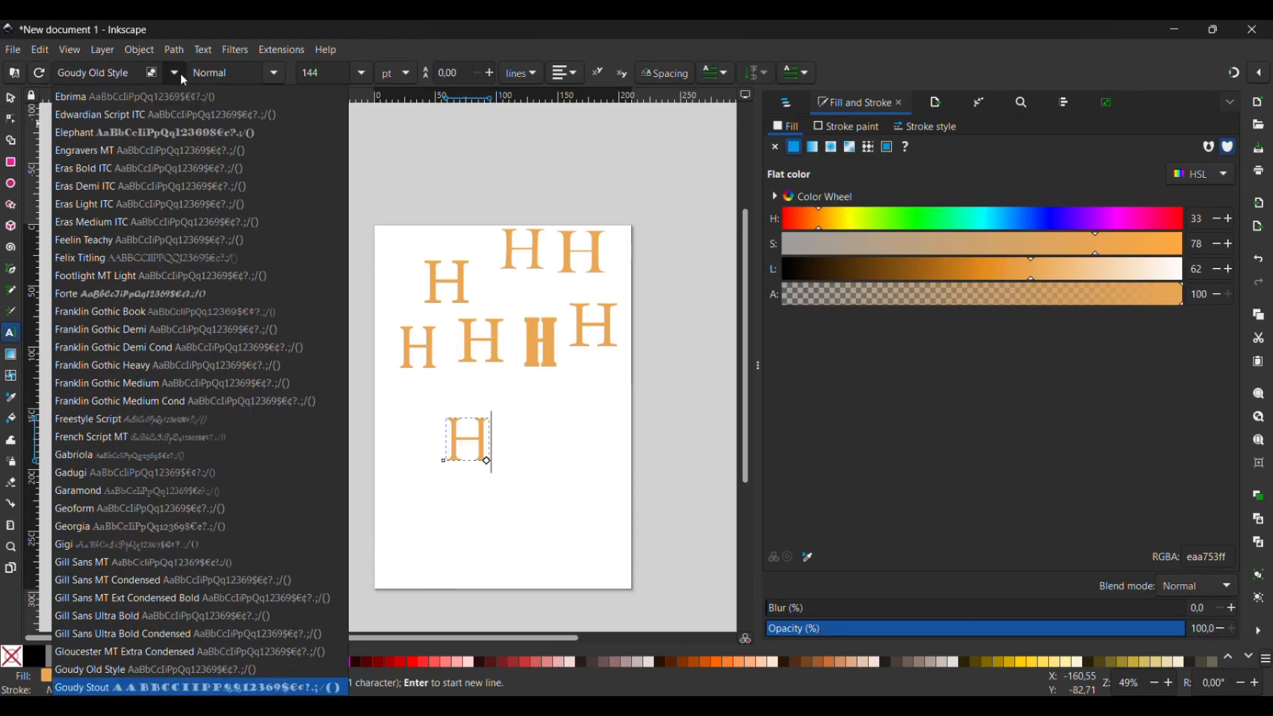
# Step: Set the eighth H's font to Lucida Bright and move it directly below the Calisto MT H
pyautogui.press('Down')
pyautogui.press('Down')
pyautogui.press('Down')
pyautogui.press('Down')
pyautogui.press('Down')
pyautogui.press('Down')
pyautogui.press('Down')
pyautogui.press('Down')
pyautogui.press('Down')
pyautogui.press('Down')
pyautogui.press('Down')
pyautogui.press('Down')
pyautogui.press('Down')
pyautogui.press('Down')
pyautogui.press('Down')
pyautogui.press('Down')
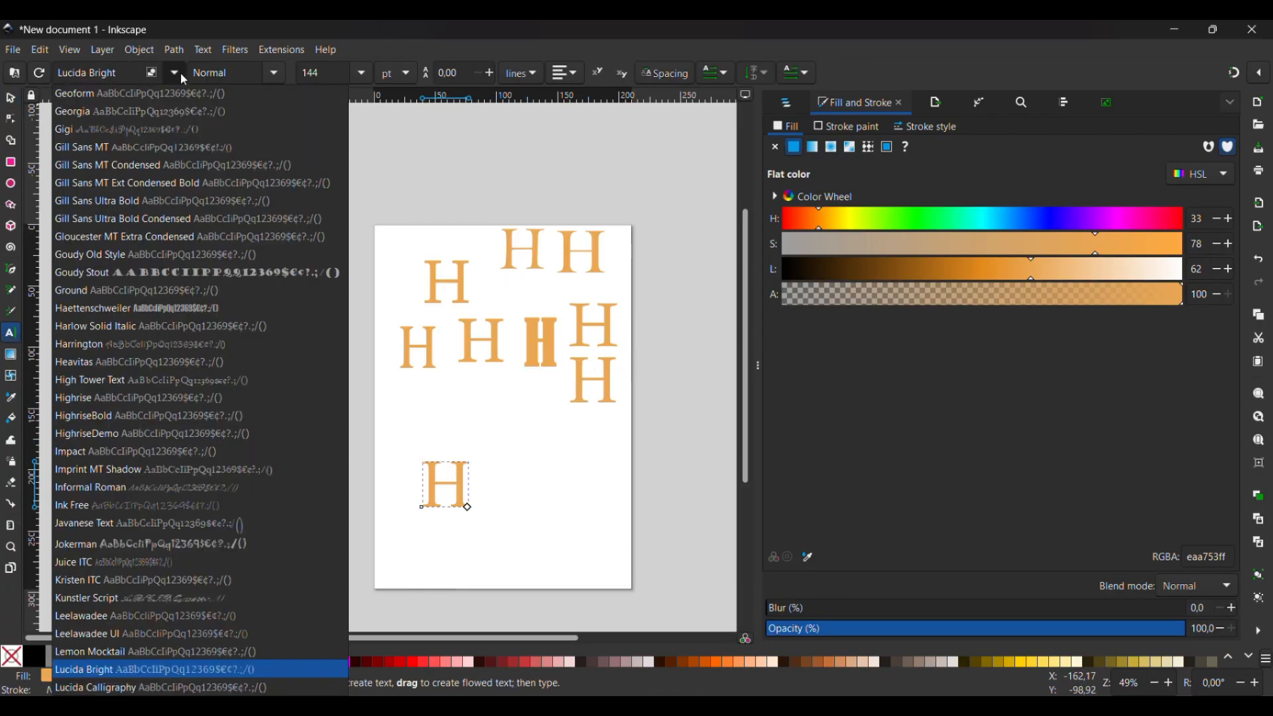
# Step: Set the font of the remaining H in the lower-left part of the page to SimSun
pyautogui.press('Down')
pyautogui.press('Down')
pyautogui.press('Down')
pyautogui.press('Down')
pyautogui.press('Down')
pyautogui.press('Down')
pyautogui.press('Down')
pyautogui.press('Down')
pyautogui.press('Down')
pyautogui.press('Down')
pyautogui.press('Down')
pyautogui.press('Down')
pyautogui.press('Down')
pyautogui.press('Down')
pyautogui.press('Down')
pyautogui.press('Down')
pyautogui.press('Down')
pyautogui.press('Down')
pyautogui.press('Down')
pyautogui.press('Down')
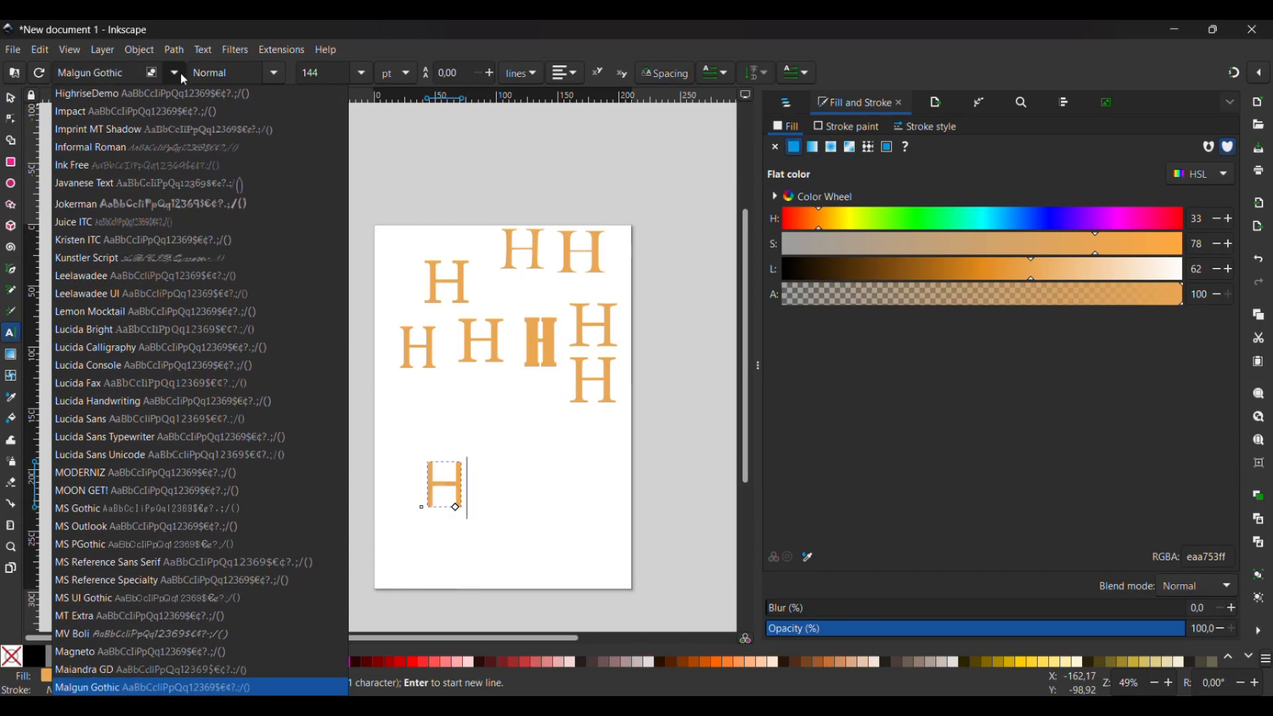
pyautogui.press('Down')
pyautogui.press('Down')
pyautogui.press('Down')
pyautogui.press('Down')
pyautogui.press('Down')
pyautogui.press('Down')
pyautogui.press('Down')
pyautogui.press('Down')
pyautogui.press('Down')
pyautogui.press('Down')
pyautogui.press('Down')
pyautogui.press('Down')
pyautogui.press('Down')
pyautogui.press('Down')
pyautogui.press('Down')
pyautogui.press('Down')
pyautogui.press('Down')
pyautogui.press('Down')
pyautogui.press('Down')
pyautogui.press('Down')
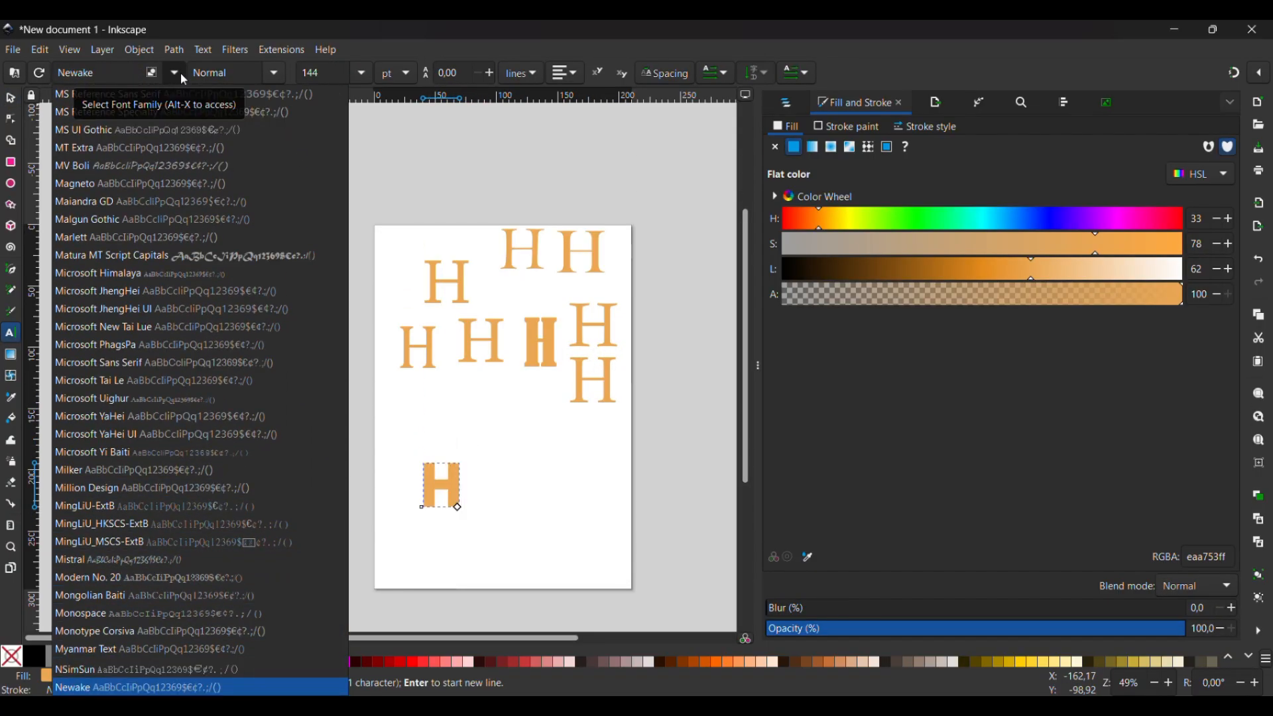
pyautogui.press('Down')
pyautogui.press('Down')
pyautogui.press('Down')
pyautogui.press('Down')
pyautogui.press('Down')
pyautogui.press('Down')
pyautogui.press('Down')
pyautogui.press('Down')
pyautogui.press('Down')
pyautogui.press('Down')
pyautogui.press('Down')
pyautogui.press('Down')
pyautogui.press('Down')
pyautogui.press('Down')
pyautogui.press('Down')
pyautogui.press('Down')
pyautogui.press('Down')
pyautogui.press('Down')
pyautogui.press('Down')
pyautogui.press('Down')
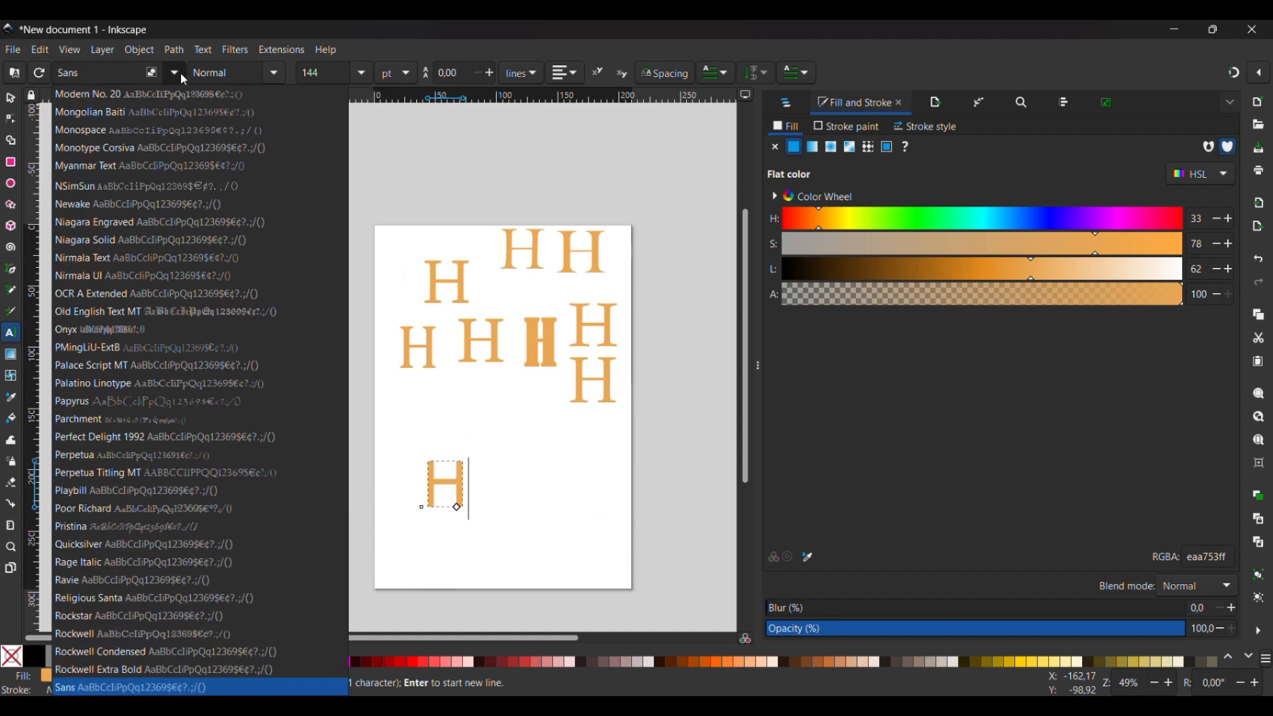
pyautogui.press('Down')
pyautogui.press('Down')
pyautogui.press('Down')
pyautogui.press('Down')
pyautogui.press('Down')
pyautogui.press('Down')
pyautogui.press('Return')
# Step: Arrange the scattered H letters into two neat rows across the top of the page
pyautogui.click(11, 97)
pyautogui.moveTo(452, 495); pyautogui.dragTo(488, 260)
pyautogui.moveTo(418, 275); pyautogui.dragTo(445, 253)
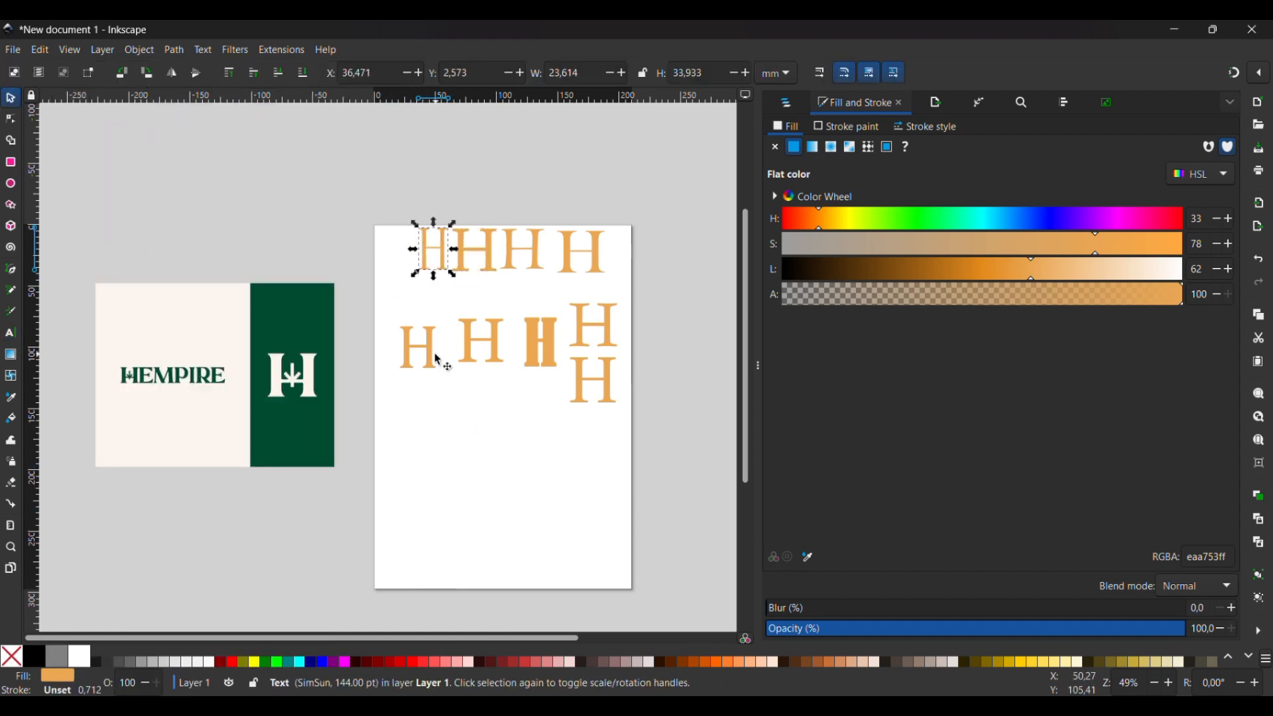
pyautogui.moveTo(427, 351); pyautogui.dragTo(412, 312)
pyautogui.moveTo(491, 344); pyautogui.dragTo(460, 312)
pyautogui.moveTo(540, 352); pyautogui.dragTo(496, 320)
pyautogui.moveTo(608, 340); pyautogui.dragTo(561, 325)
pyautogui.moveTo(612, 387); pyautogui.dragTo(624, 315)
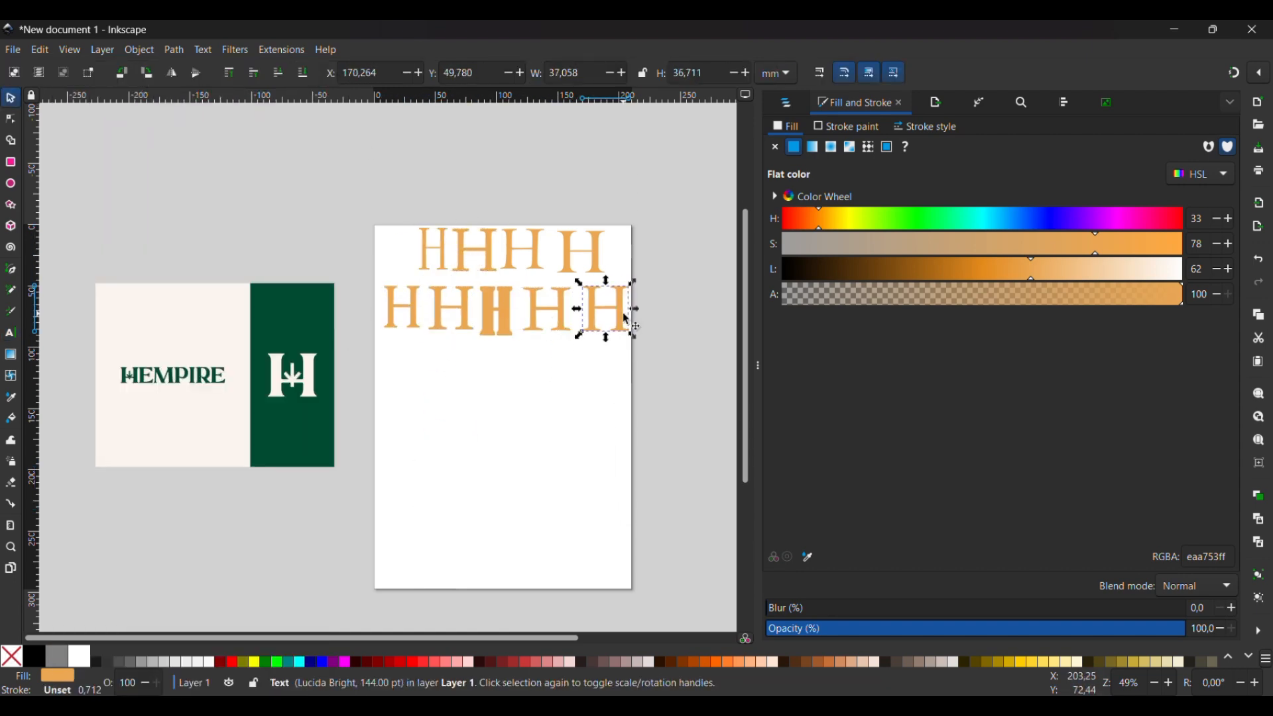
# Step: Enlarge the Cambria H to about 55 × 64 mm in the empty middle of the page and convert it to a path
pyautogui.moveTo(414, 321); pyautogui.dragTo(495, 436)
pyautogui.scroll(3, 504, 442)
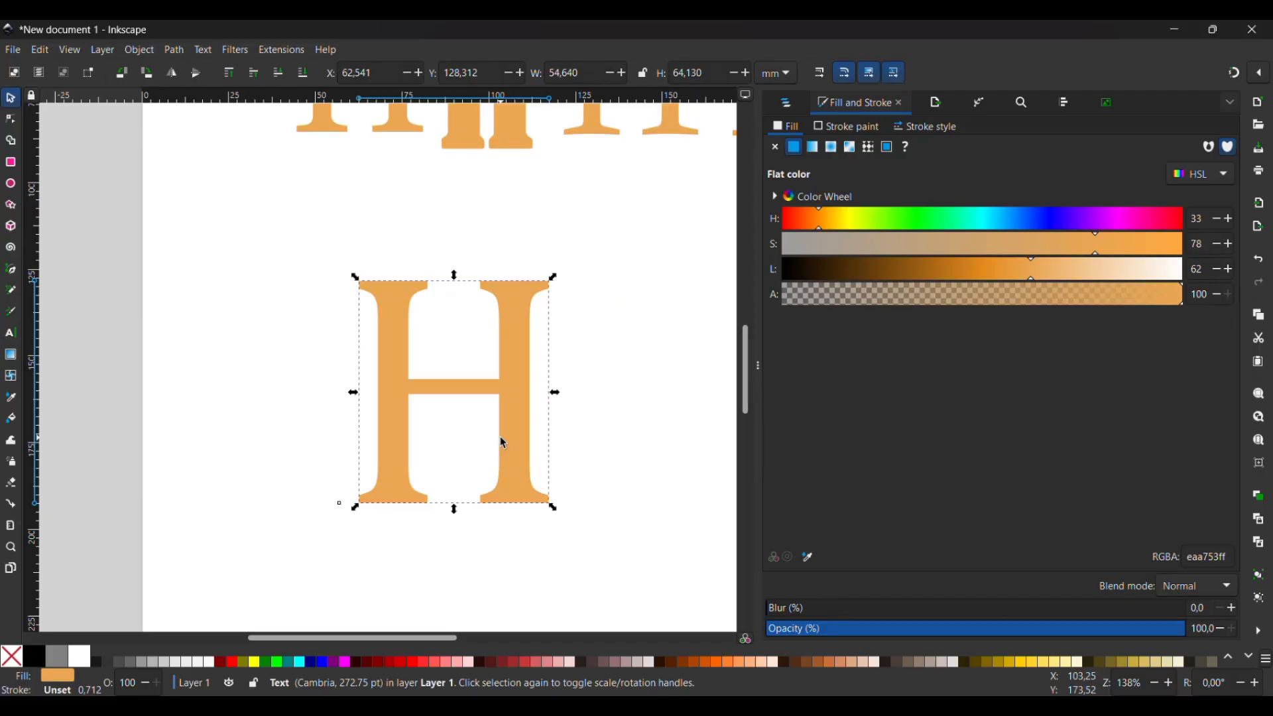
pyautogui.scroll(2, 500, 437)
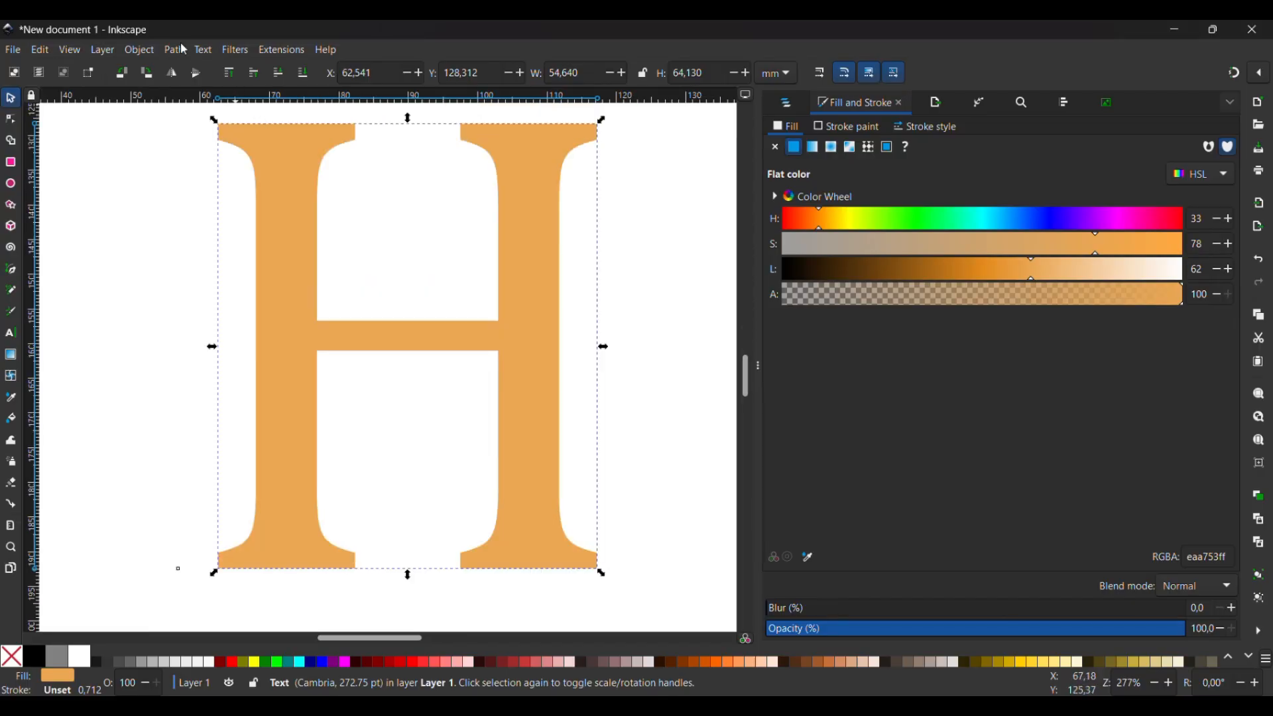
pyautogui.click(199, 56)
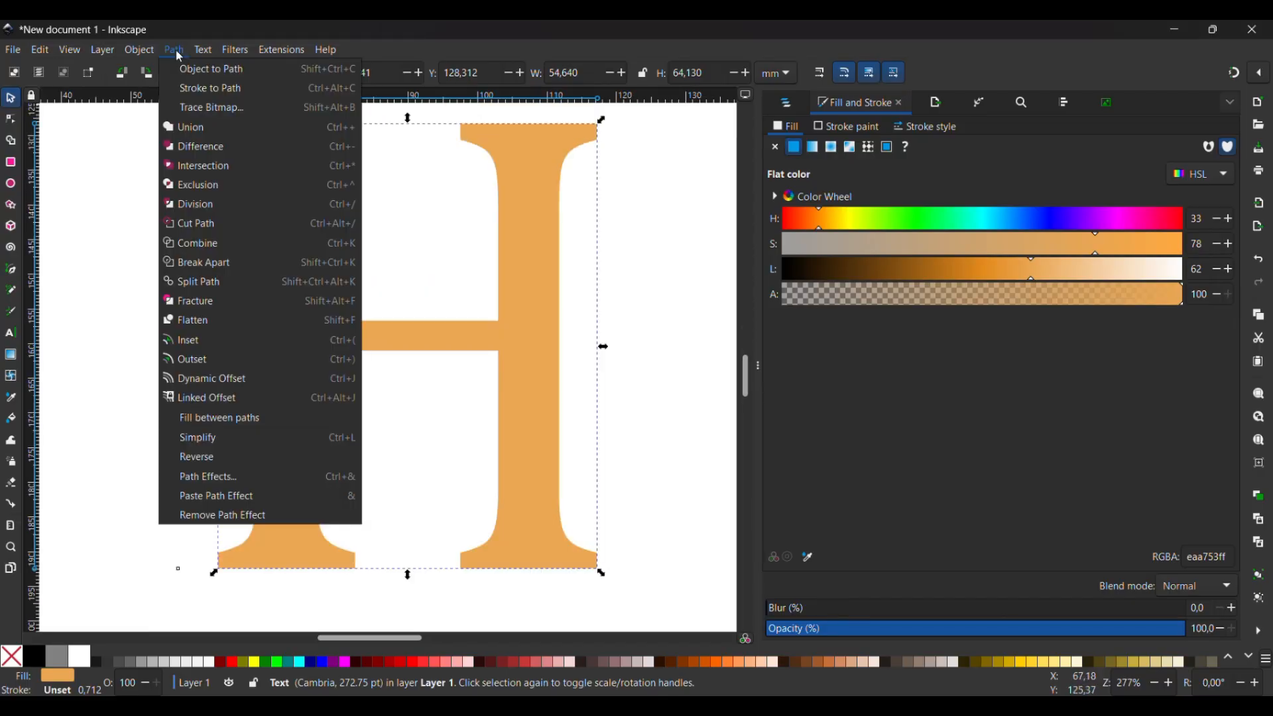
pyautogui.click(212, 71)
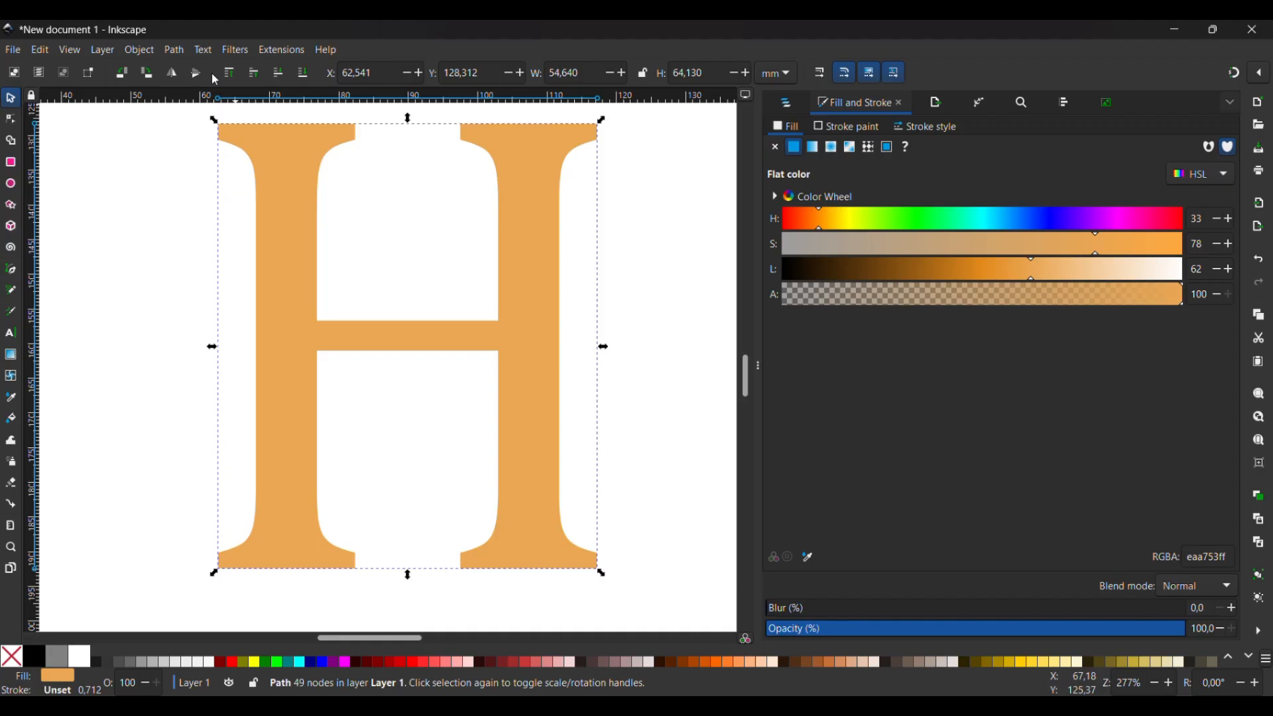
# Step: Raise the two upper crossbar nodes of the H to Y 155,102 mm to thicken the bar
pyautogui.click(10, 119)
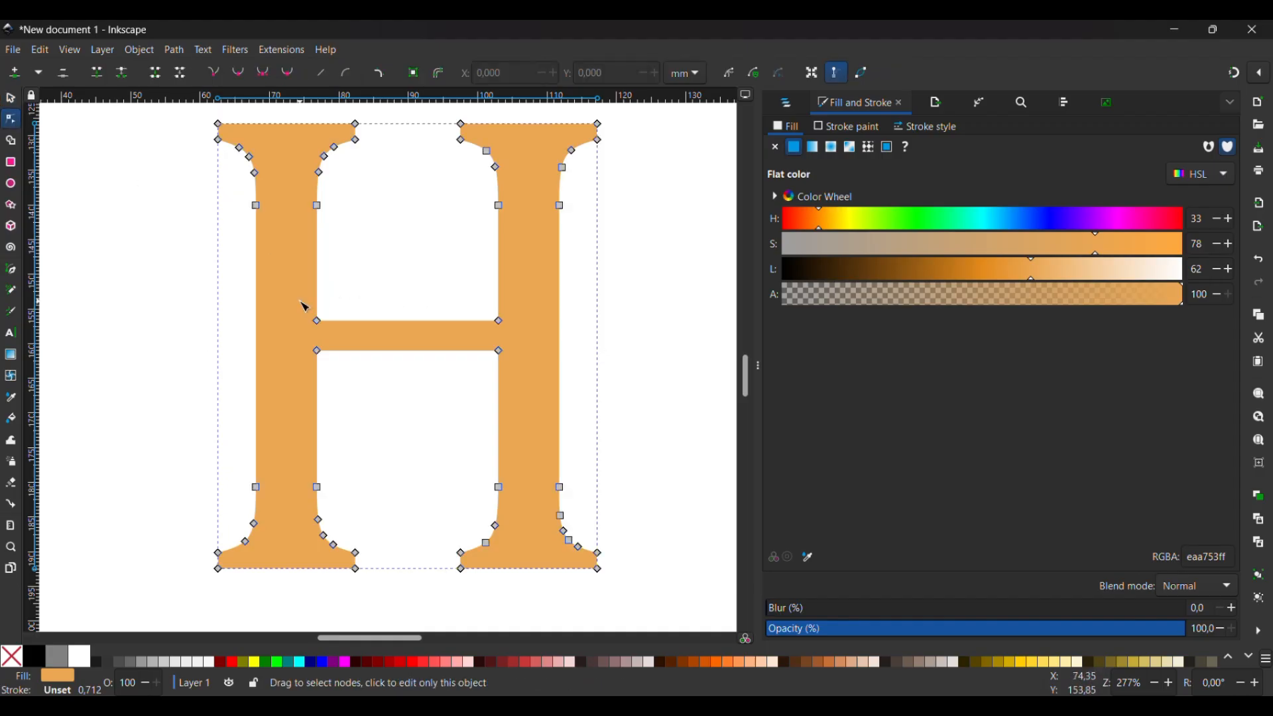
pyautogui.moveTo(299, 307); pyautogui.dragTo(526, 337)
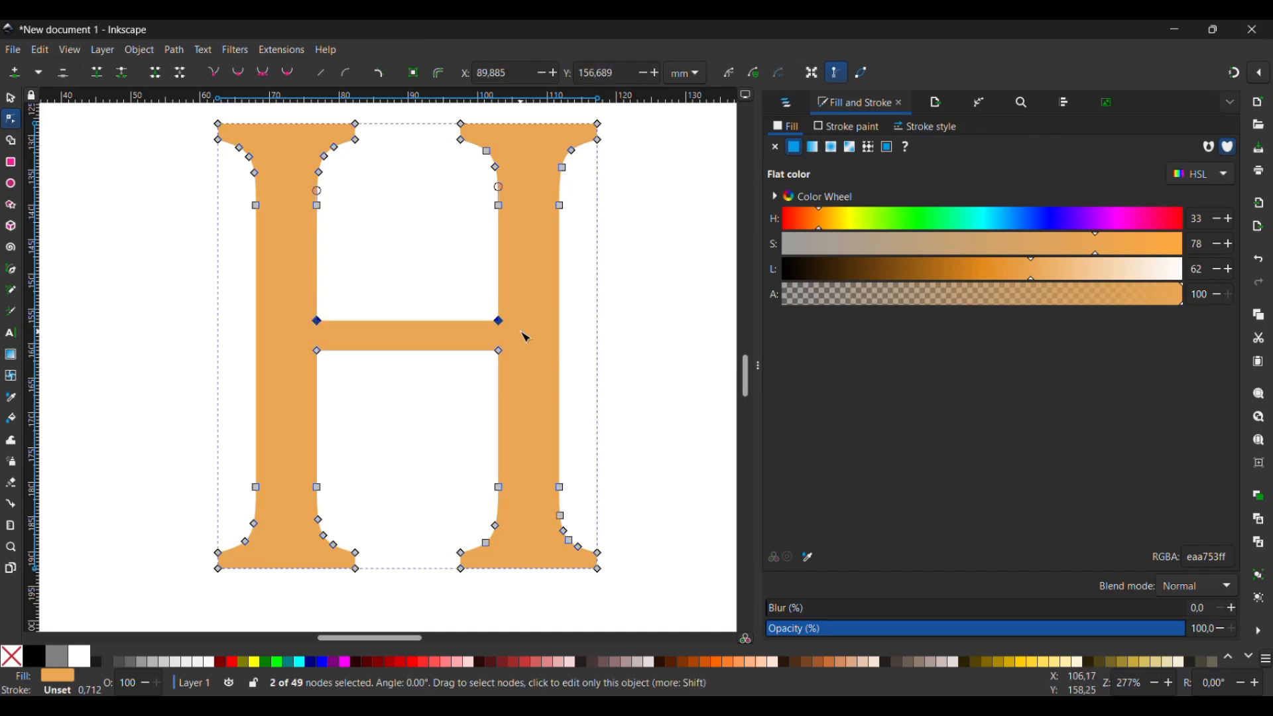
pyautogui.press('Up')
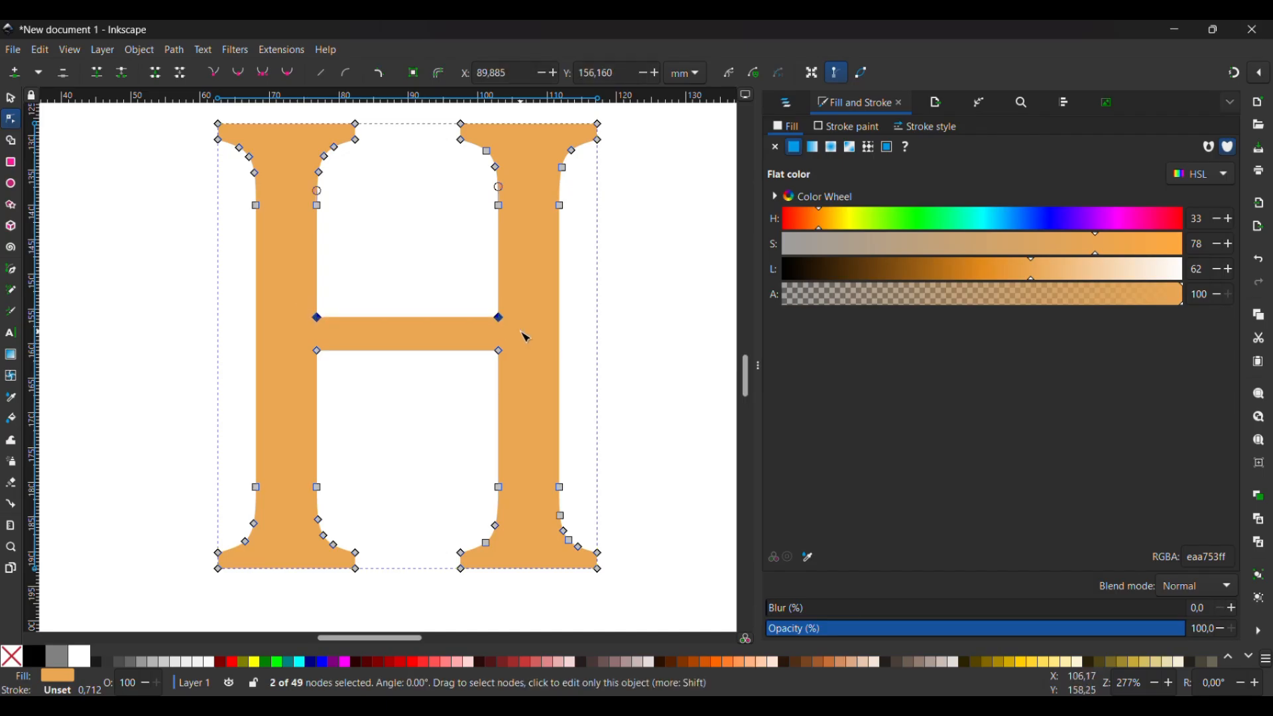
pyautogui.press('Up')
pyautogui.press('Up')
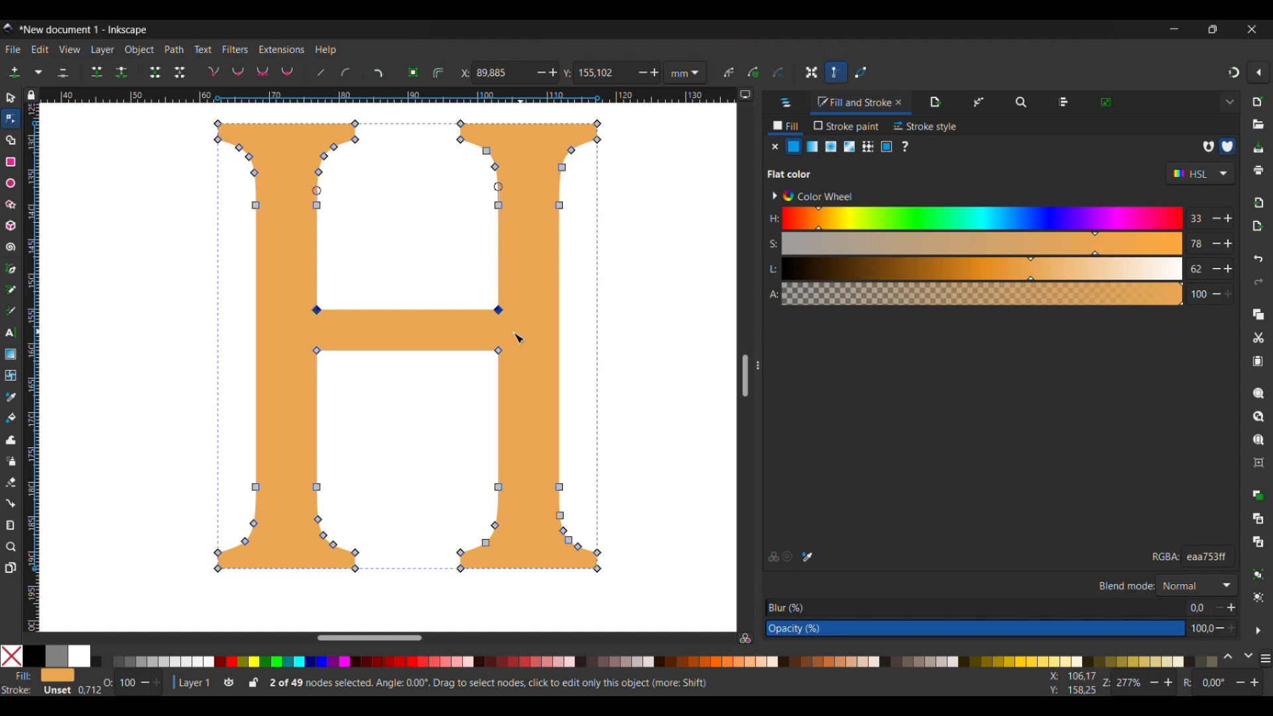
# Step: Lower the two bottom crossbar nodes of the H to Y 162,599 mm and deselect the path
pyautogui.moveTo(305, 342); pyautogui.dragTo(562, 402)
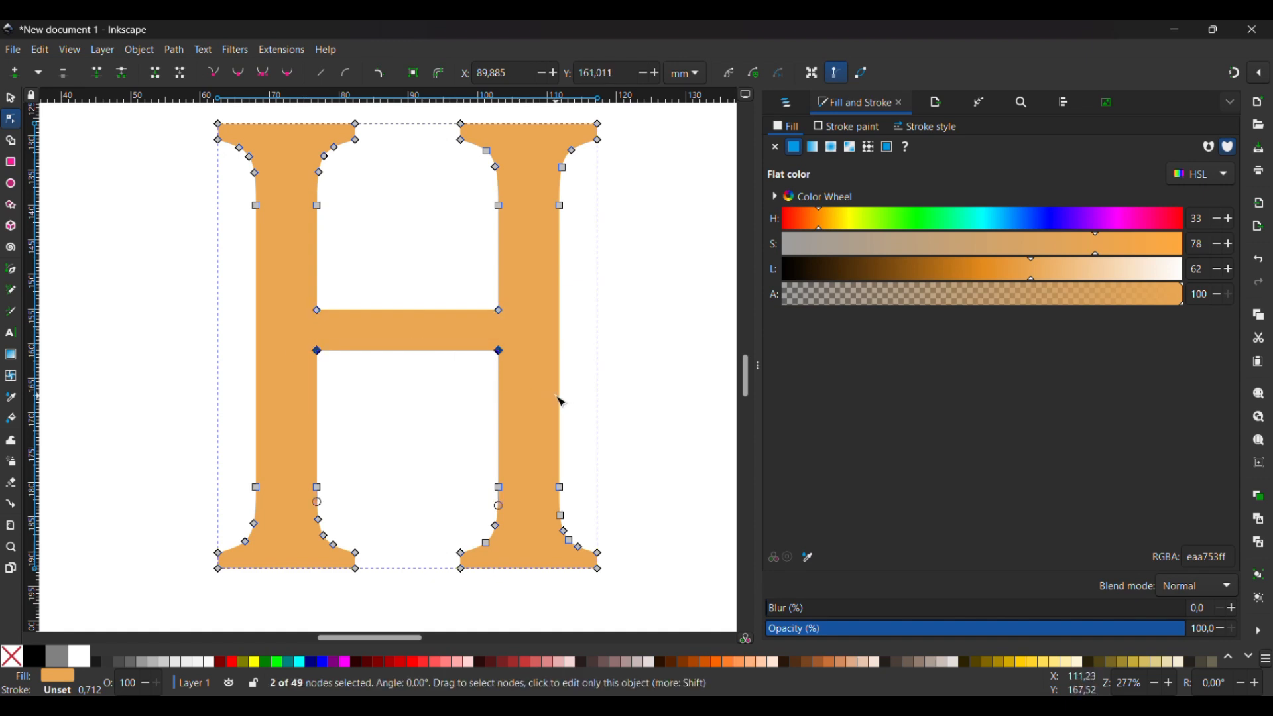
pyautogui.press('Down')
pyautogui.press('Down')
pyautogui.press('Down')
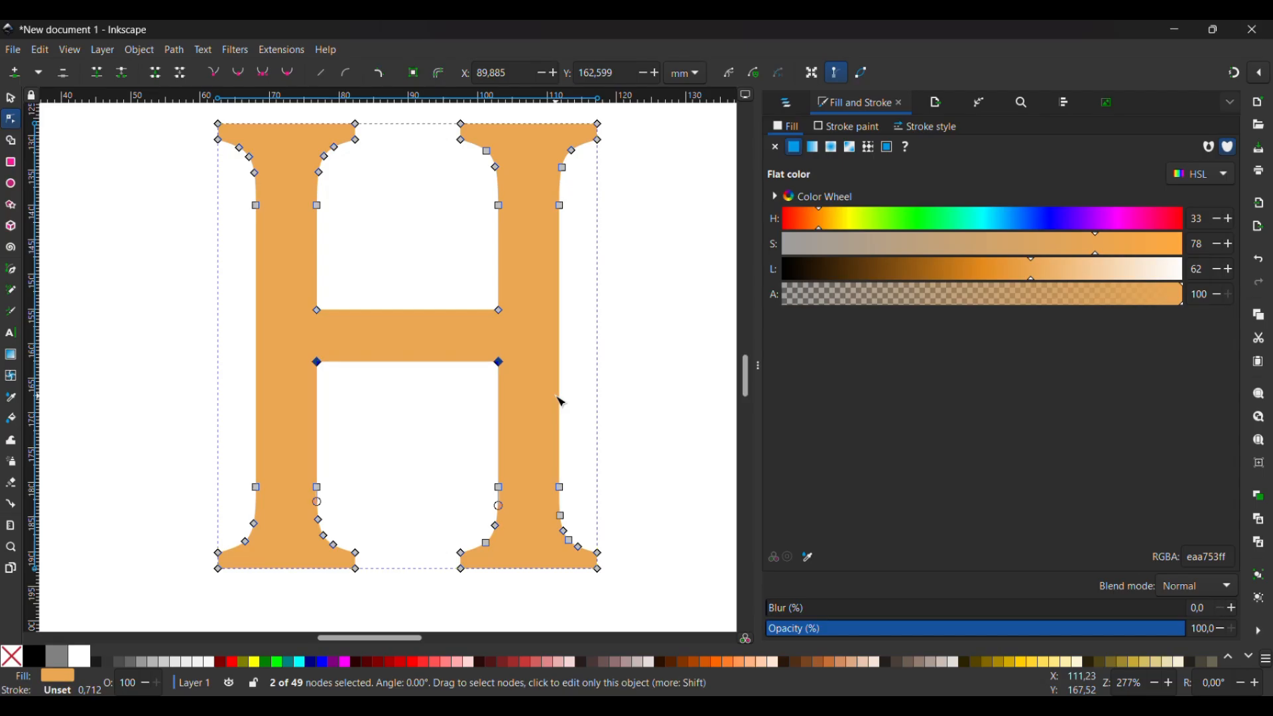
pyautogui.click(686, 370)
pyautogui.click(686, 369)
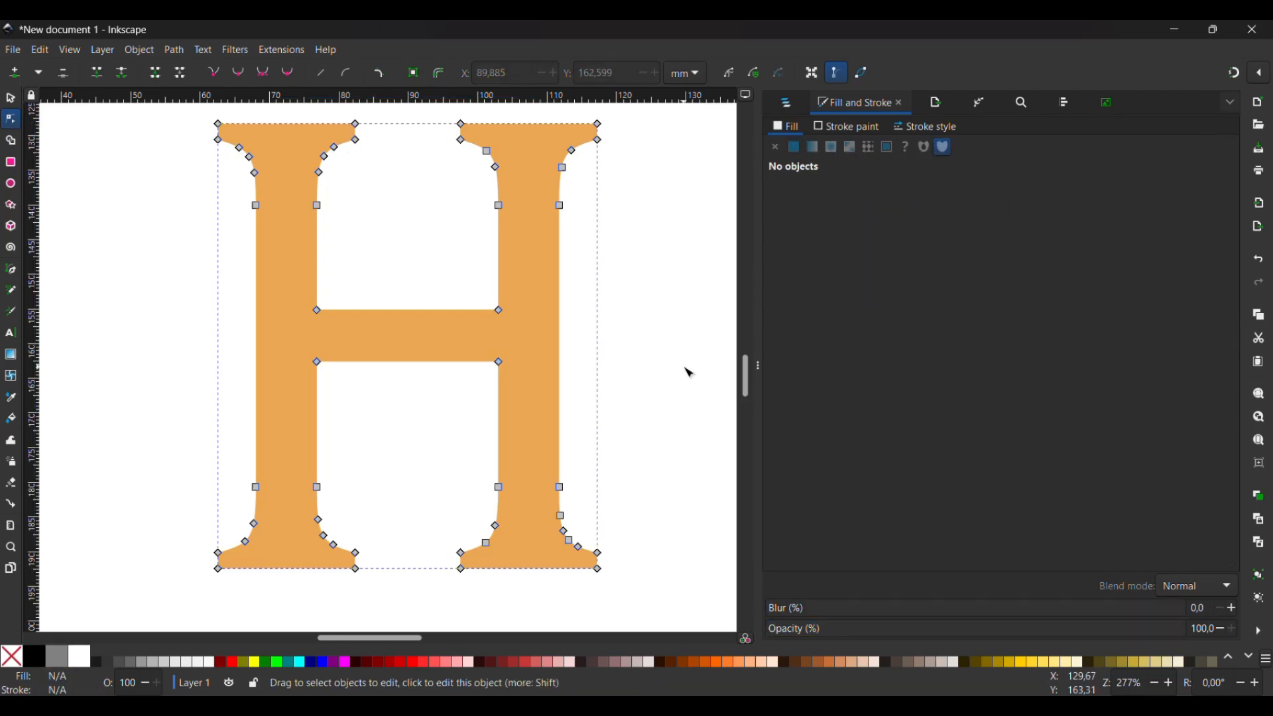
pyautogui.scroll(-5, 689, 373)
pyautogui.hscroll(2, 689, 373)
pyautogui.scroll(5, 554, 384)
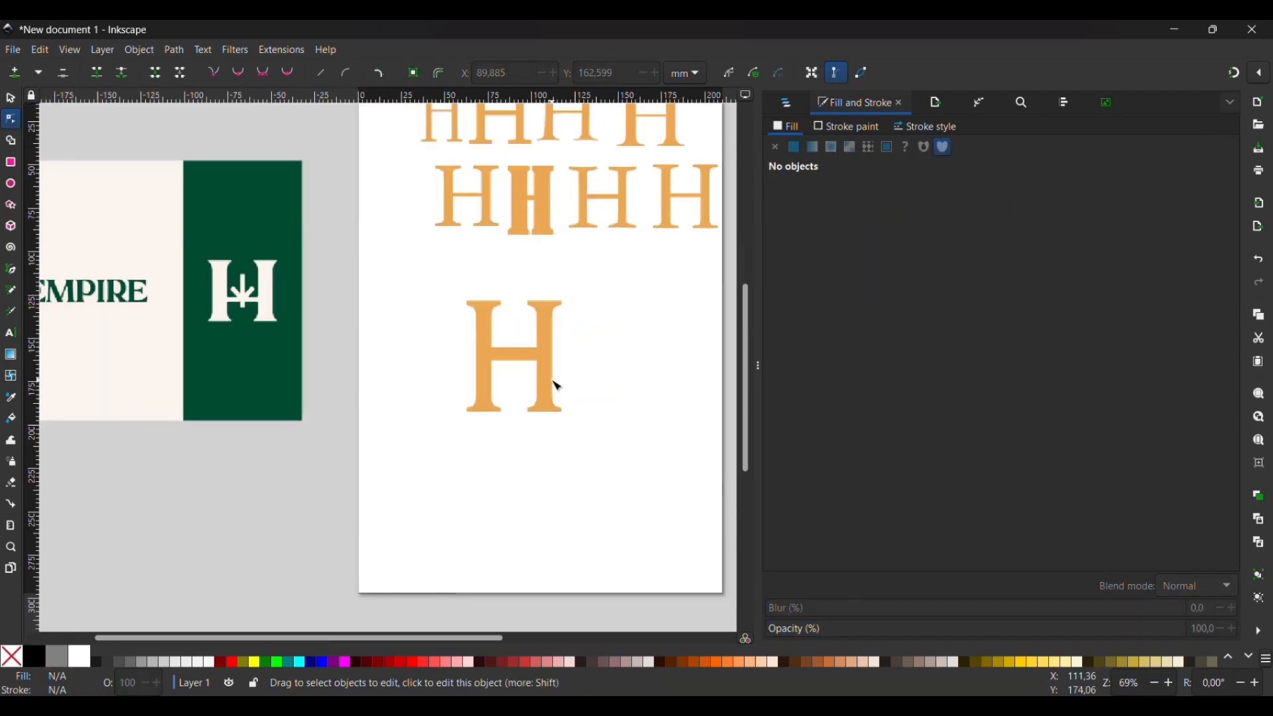
# Step: Raise the top-edge nodes of both upper serifs of the H to Y 127,783 mm and deselect the path
pyautogui.scroll(3, 557, 386)
pyautogui.hscroll(-2, 557, 386)
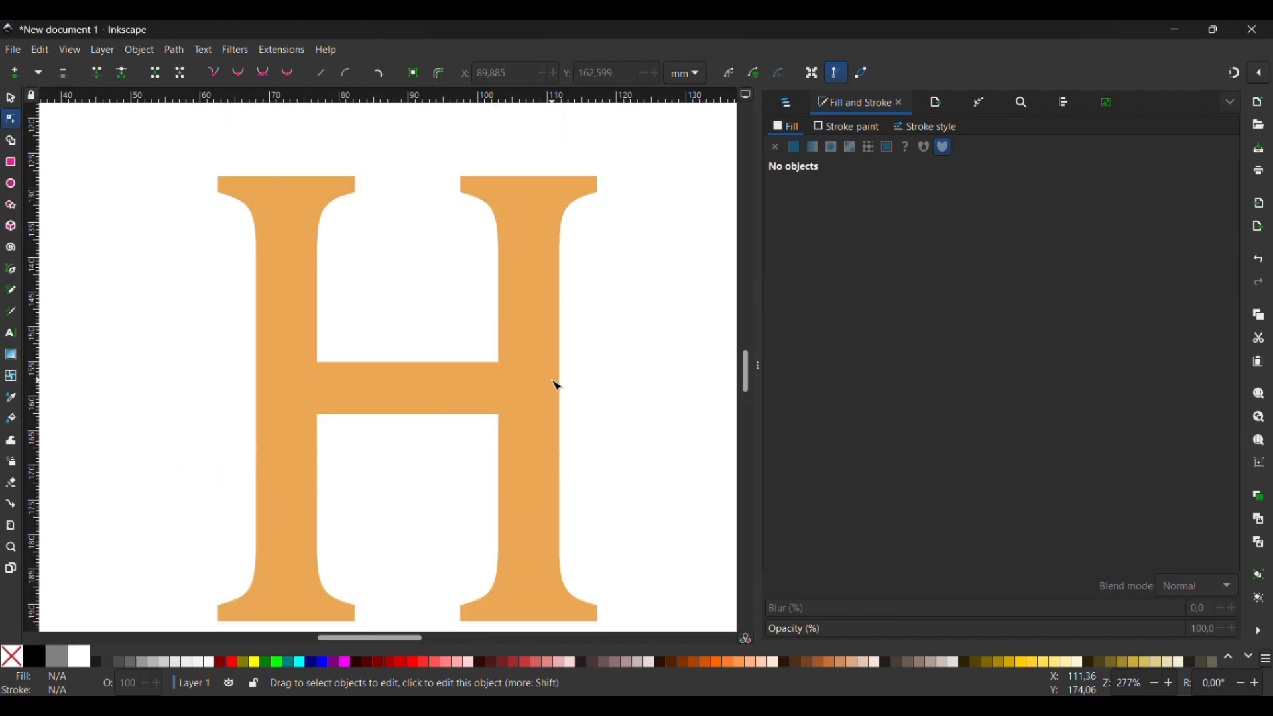
pyautogui.click(556, 384)
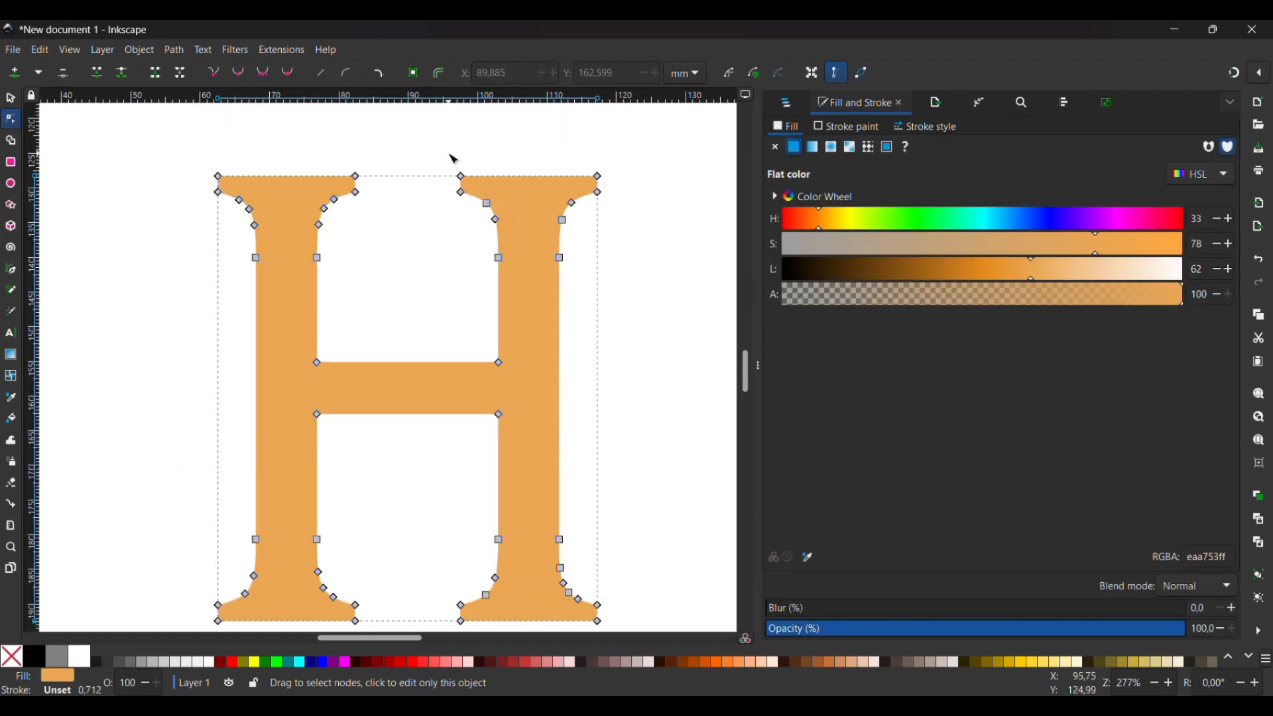
pyautogui.moveTo(454, 159); pyautogui.dragTo(621, 192)
pyautogui.press('Up')
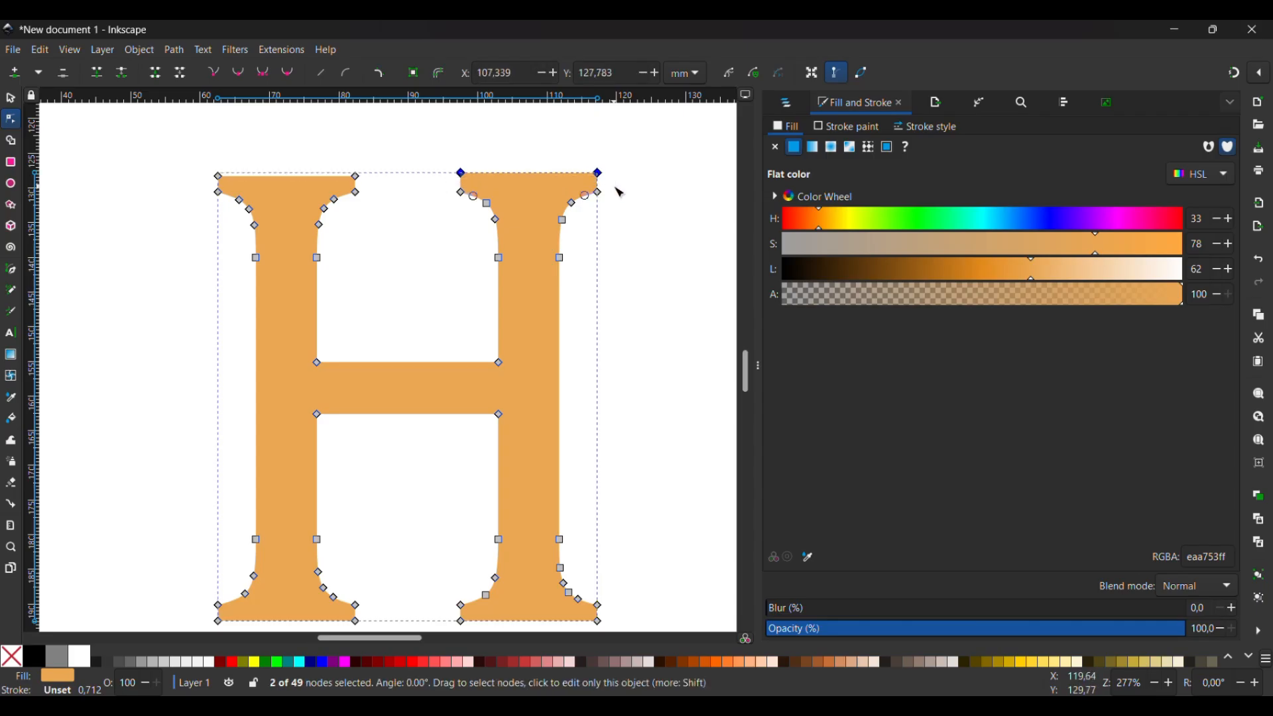
pyautogui.moveTo(199, 160); pyautogui.dragTo(397, 189)
pyautogui.press('Up')
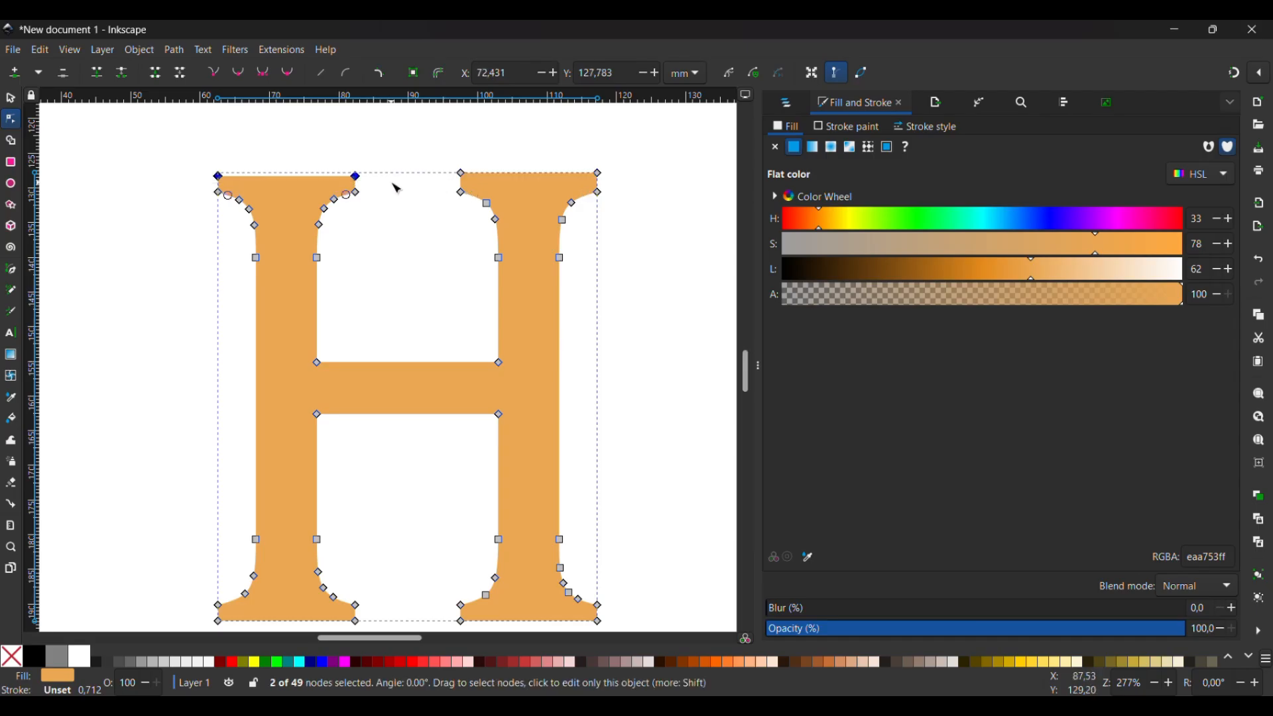
pyautogui.click(447, 152)
pyautogui.click(451, 158)
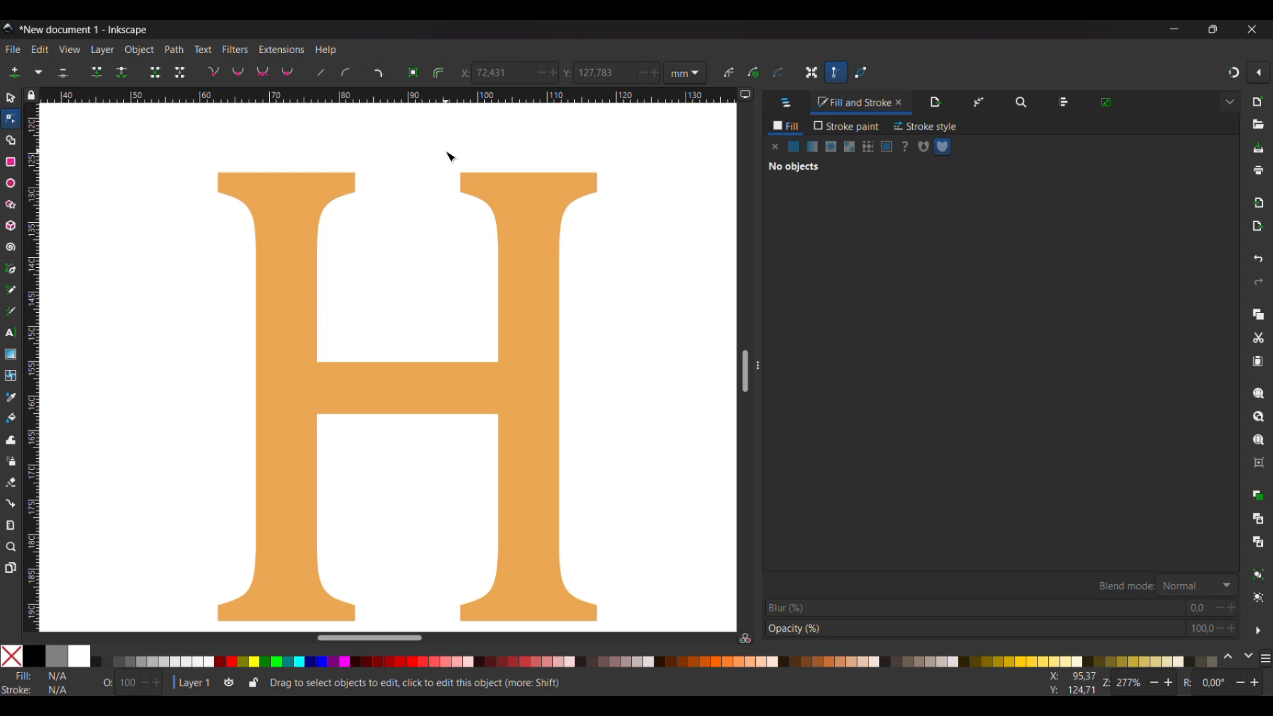
# Step: Lower the bottom-edge nodes of both lower serifs of the H to Y 192,971 mm and deselect the path
pyautogui.scroll(-5, 452, 157)
pyautogui.click(349, 446)
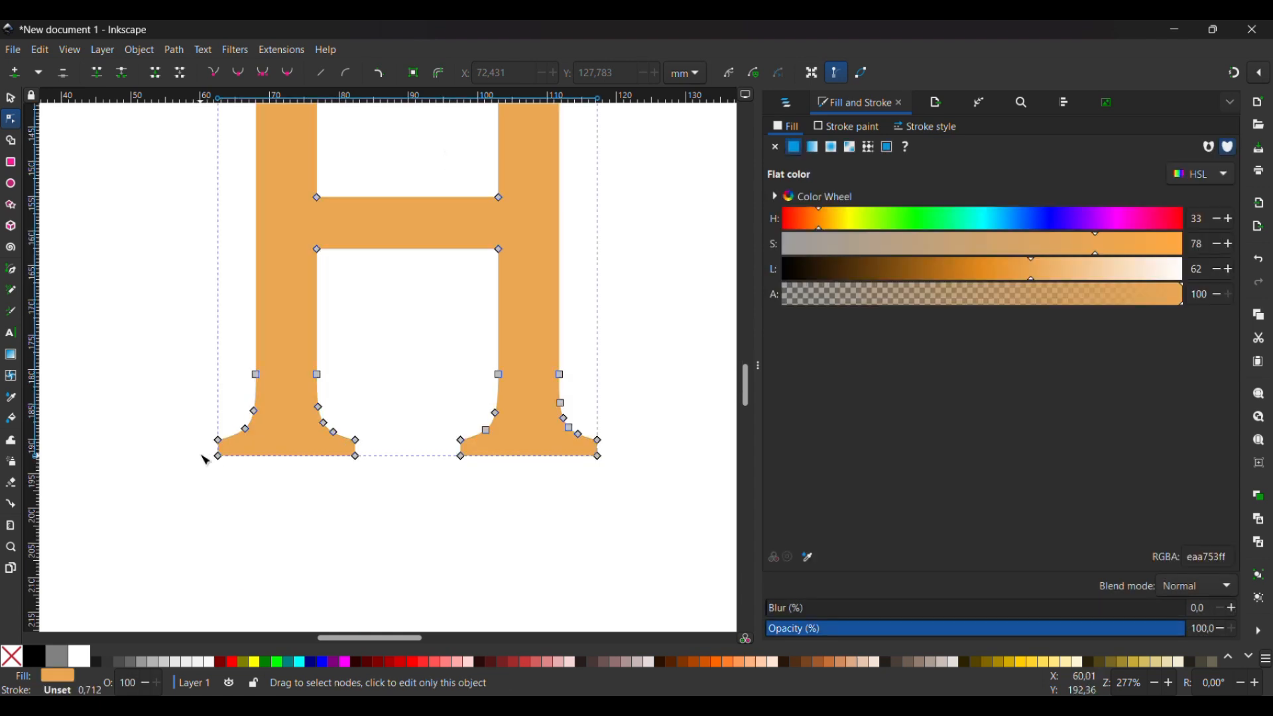
pyautogui.moveTo(197, 447); pyautogui.dragTo(385, 488)
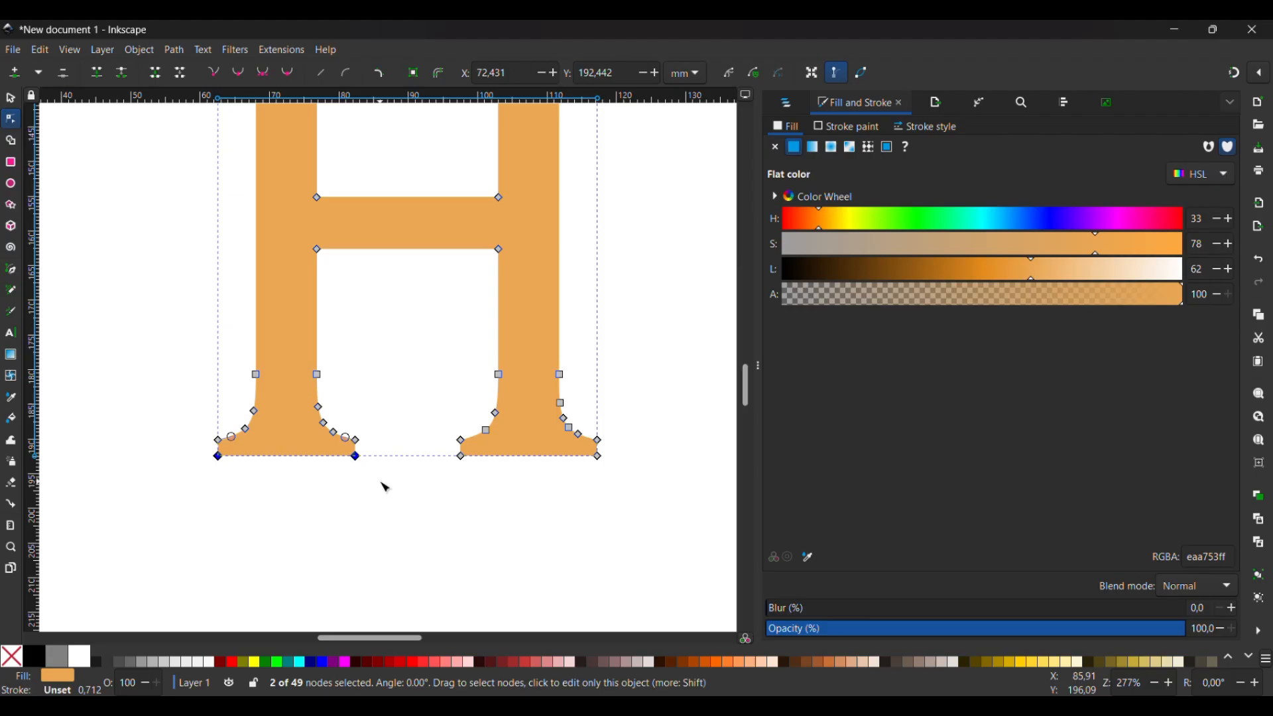
pyautogui.press('Down')
pyautogui.moveTo(629, 458); pyautogui.dragTo(446, 468)
pyautogui.press('Down')
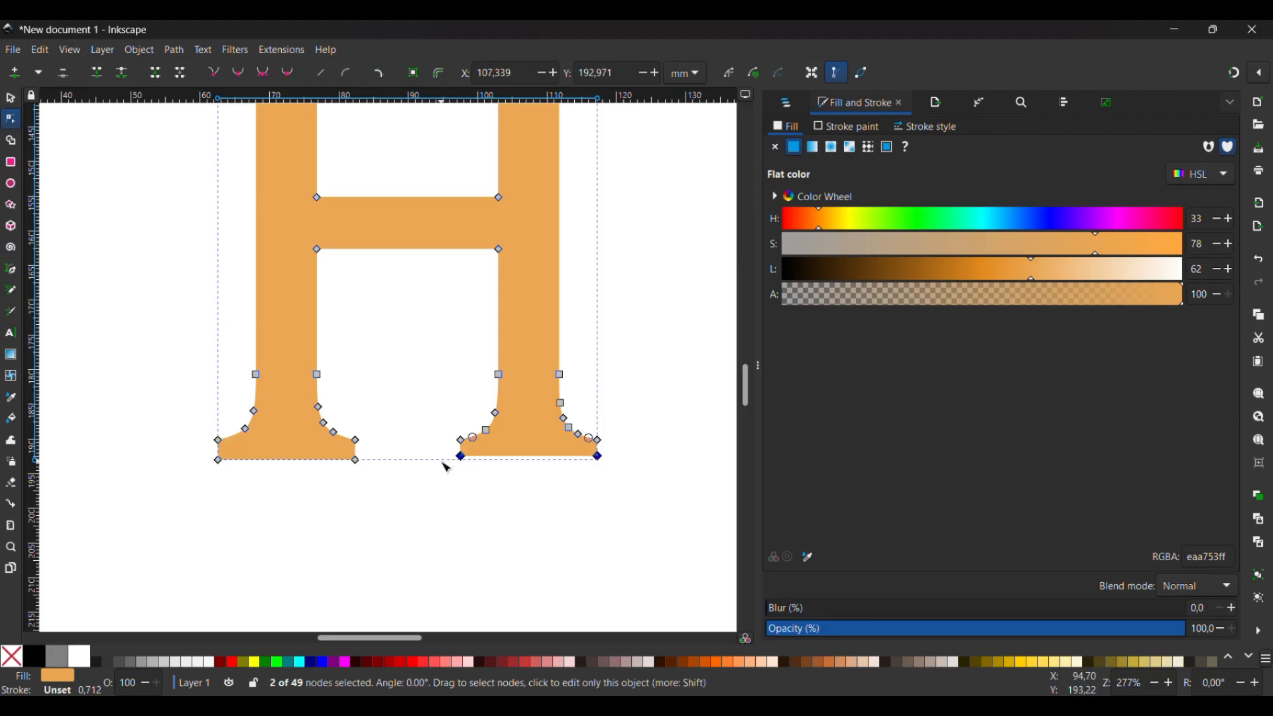
pyautogui.click(472, 515)
pyautogui.click(472, 515)
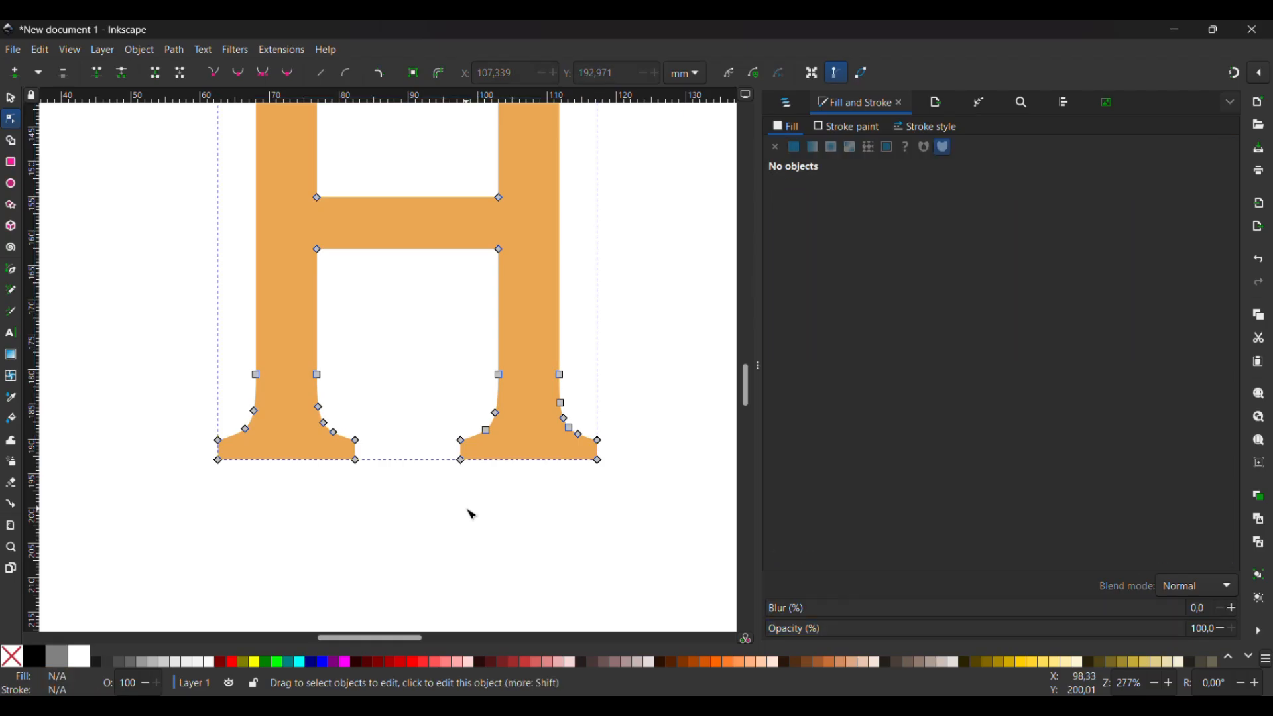
pyautogui.scroll(-3, 472, 516)
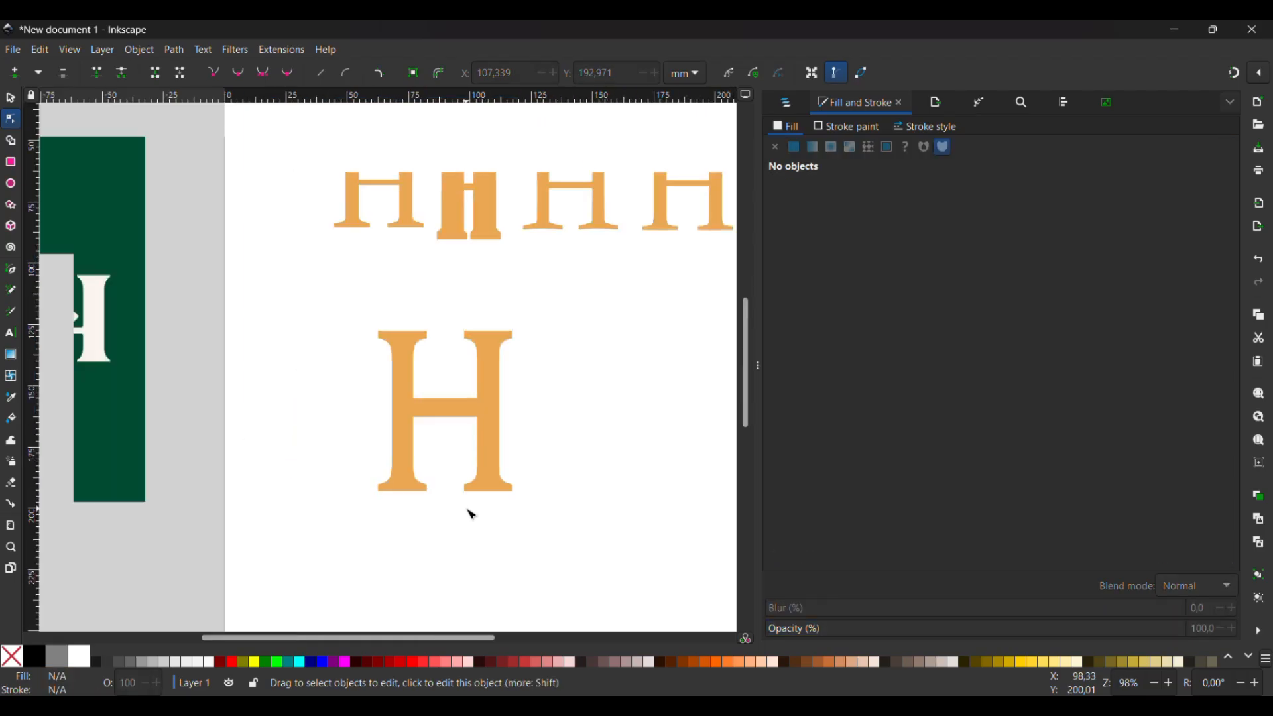
pyautogui.scroll(-2, 472, 515)
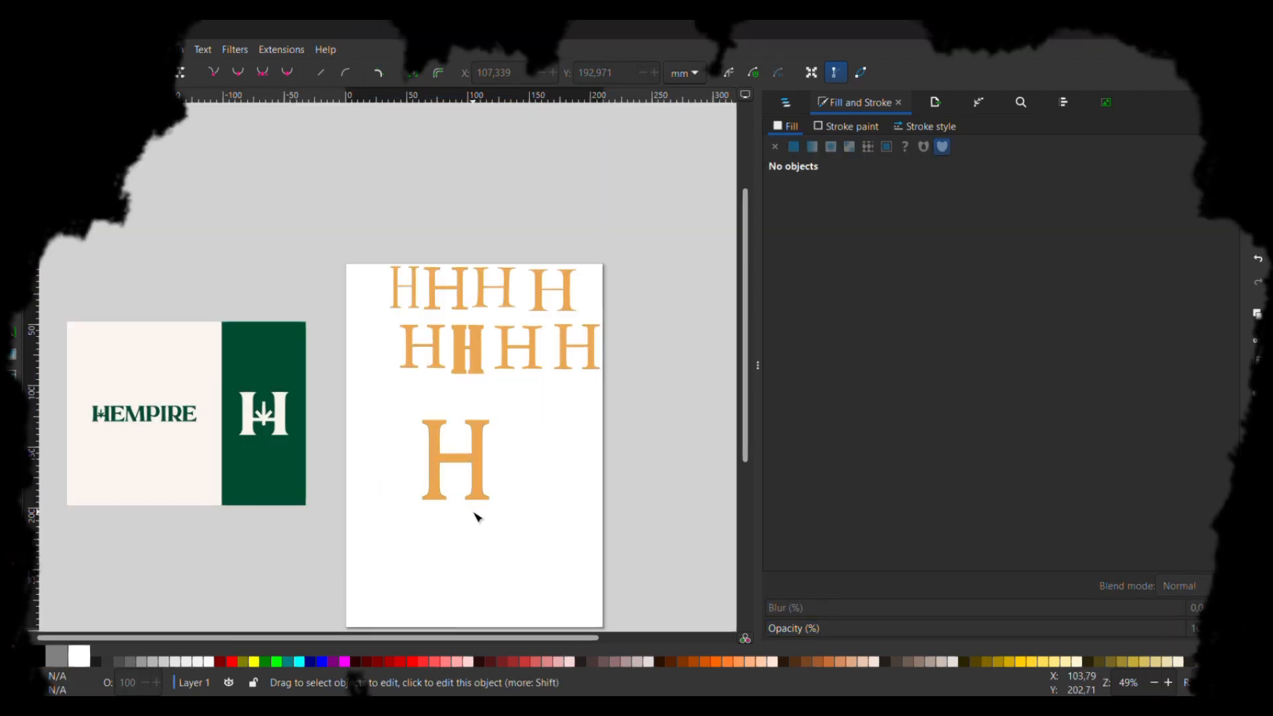
pyautogui.scroll(2, 475, 514)
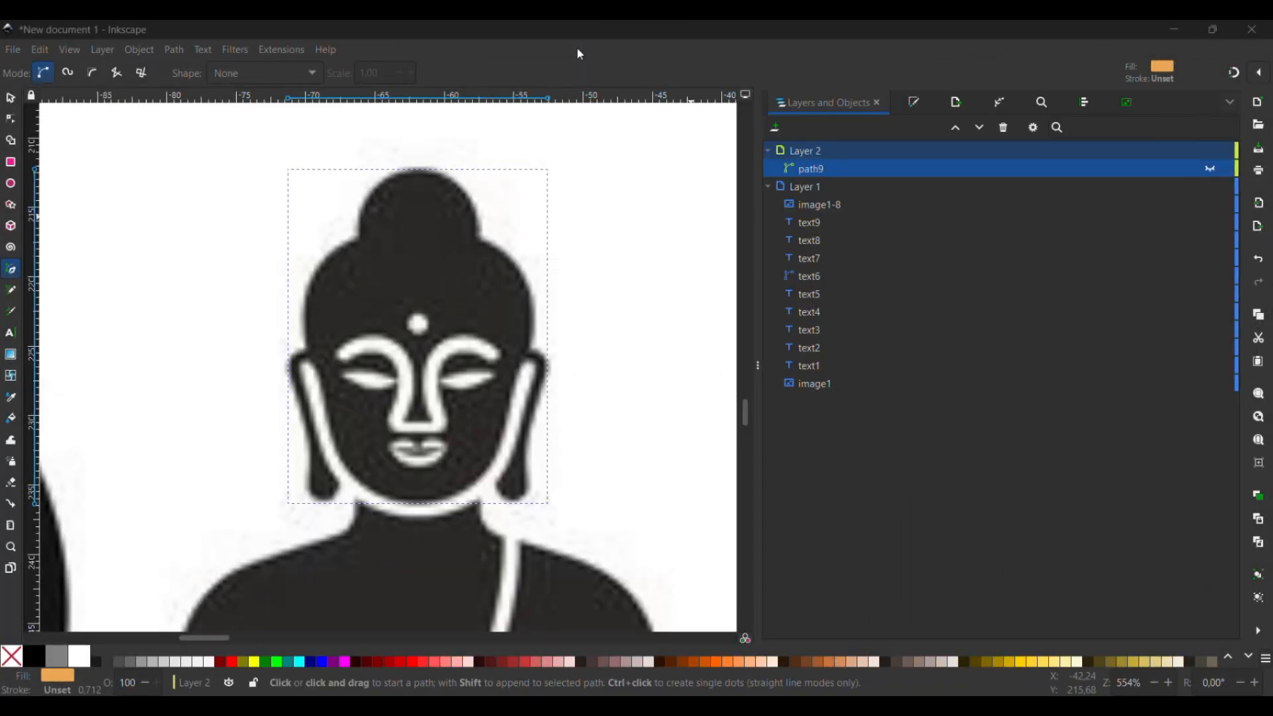
# Step: Unhide the traced head path and begin a straight-segment pen outline of the torso along the upper edge of the Buddha's sash
pyautogui.click(1205, 173)
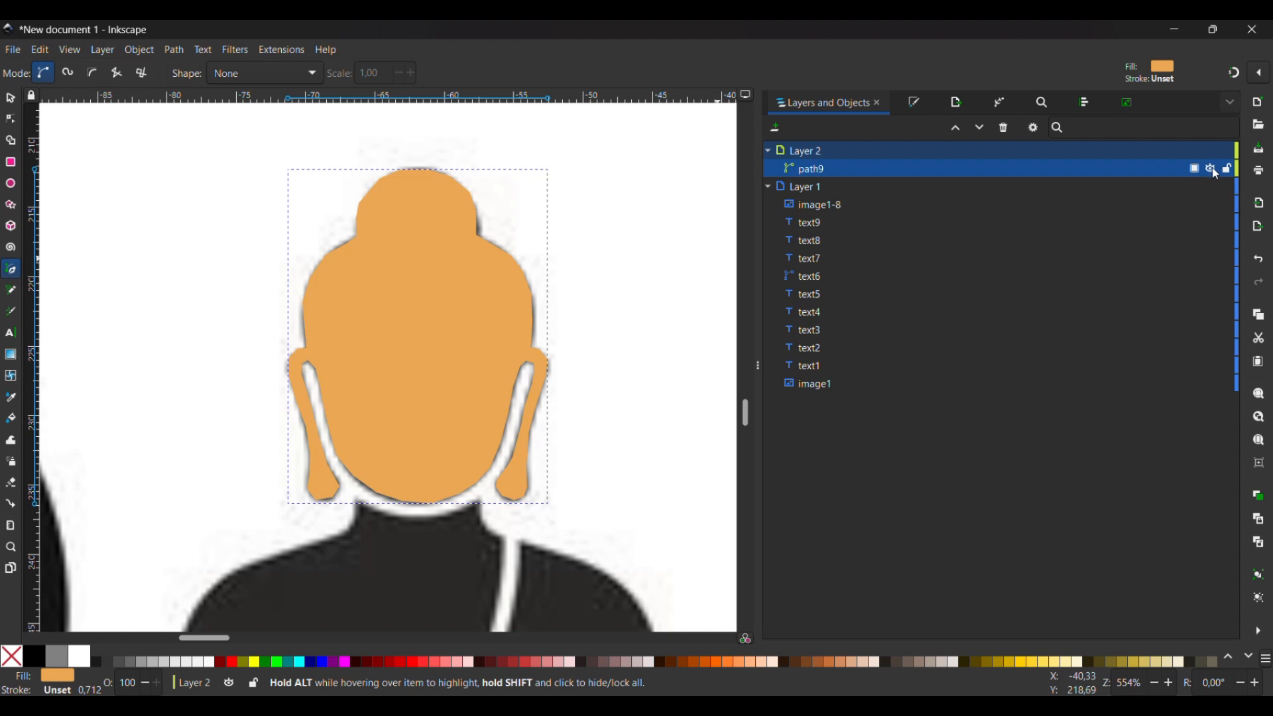
pyautogui.scroll(-5, 464, 590)
pyautogui.scroll(-3, 467, 592)
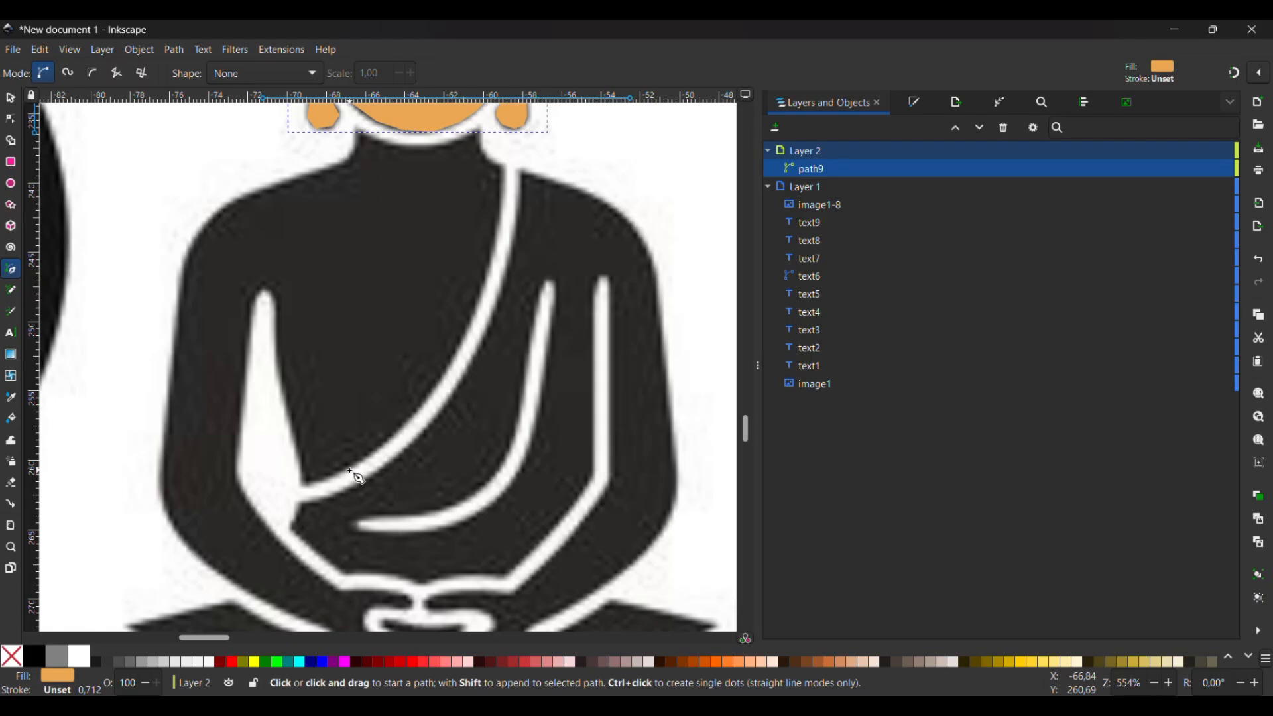
pyautogui.scroll(3, 357, 476)
pyautogui.click(229, 524)
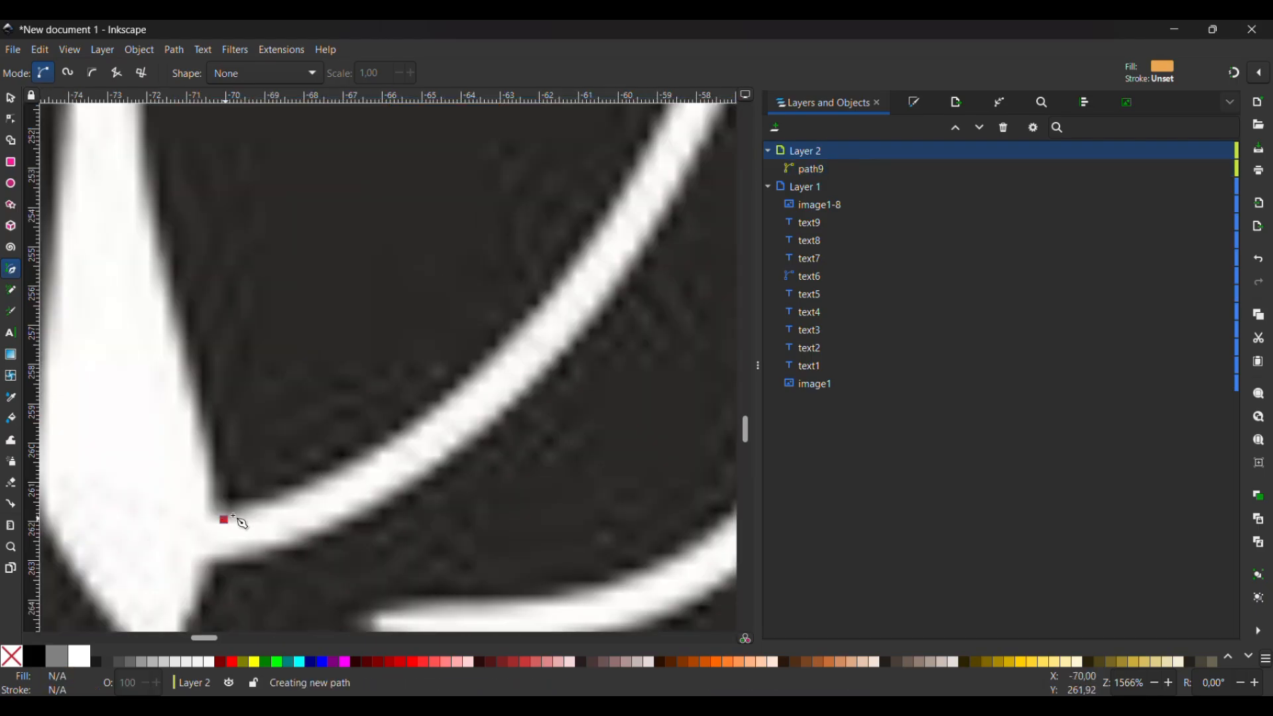
pyautogui.click(307, 494)
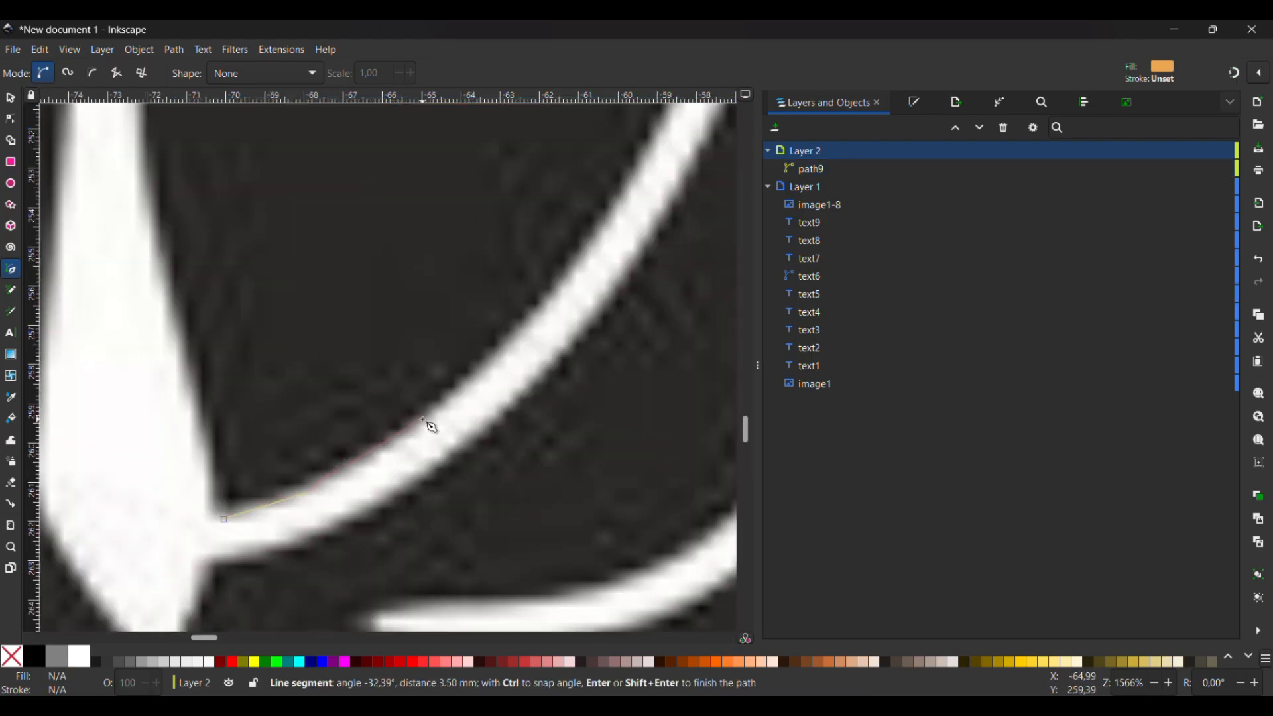
pyautogui.click(423, 420)
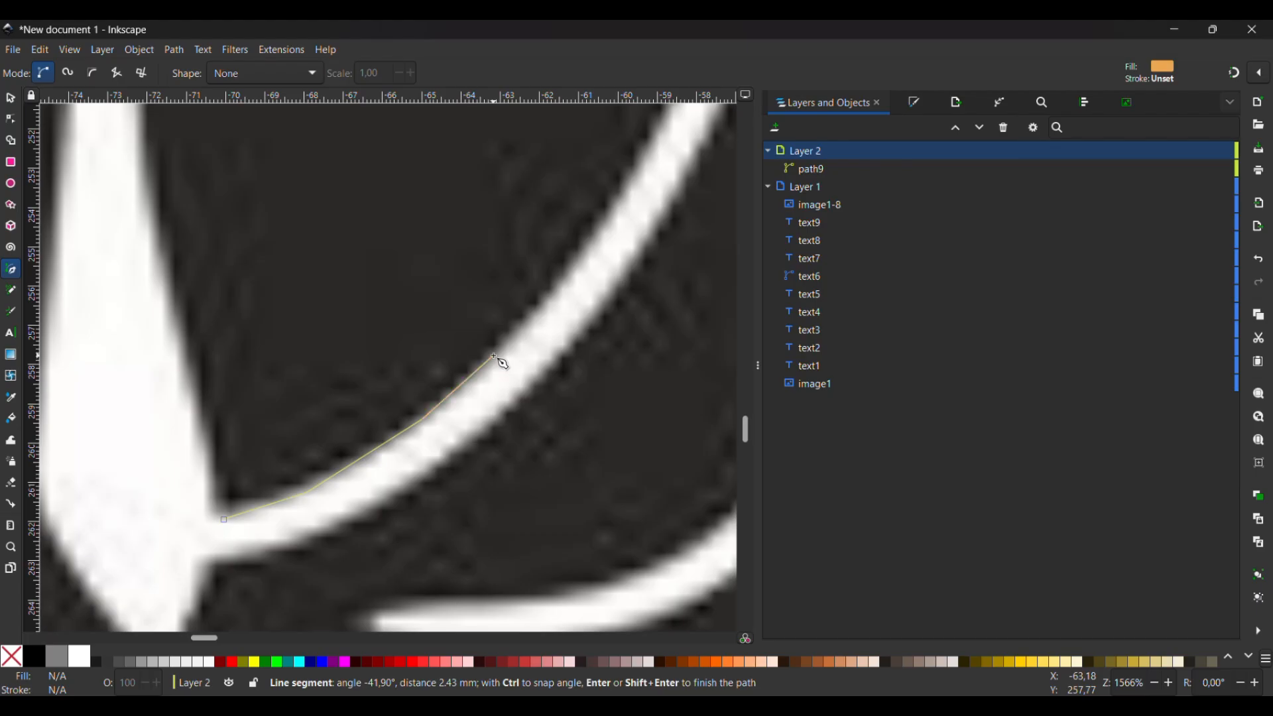
pyautogui.click(574, 265)
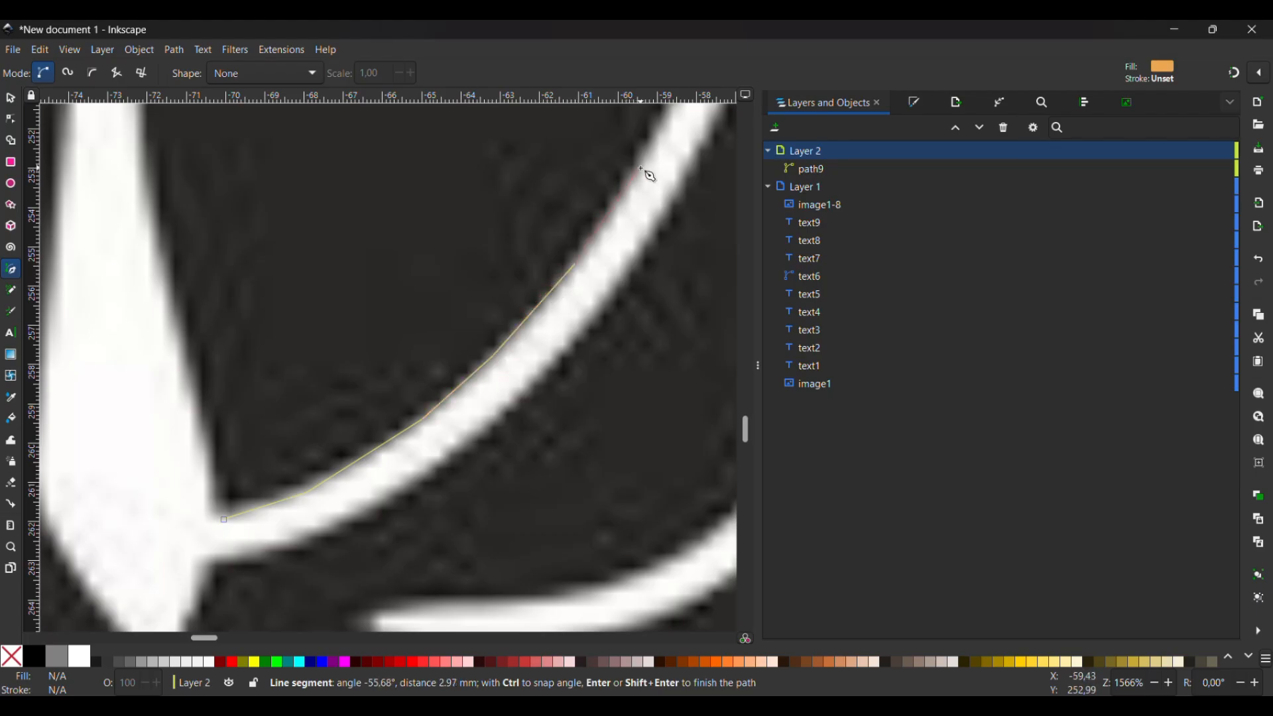
# Step: Continue the torso outline up the inner edge of the sash to where it meets the shoulder
pyautogui.scroll(4, 649, 167)
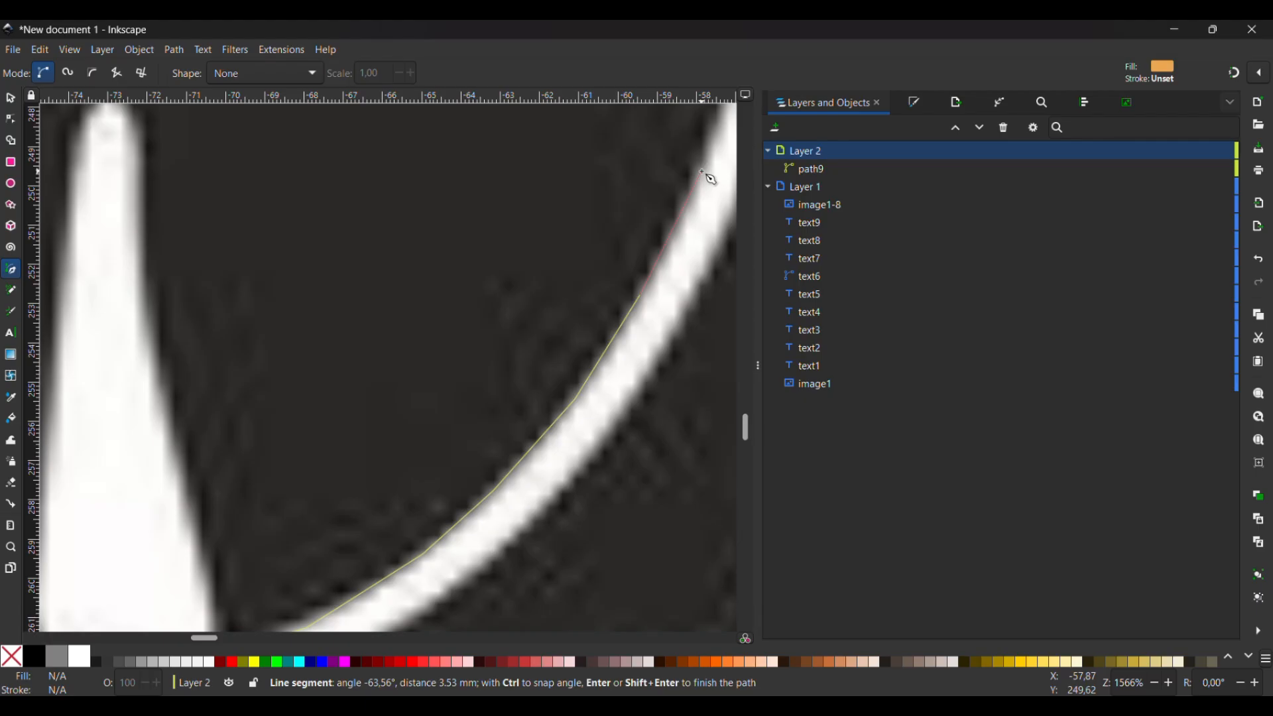
pyautogui.scroll(4, 707, 176)
pyautogui.hscroll(6, 683, 166)
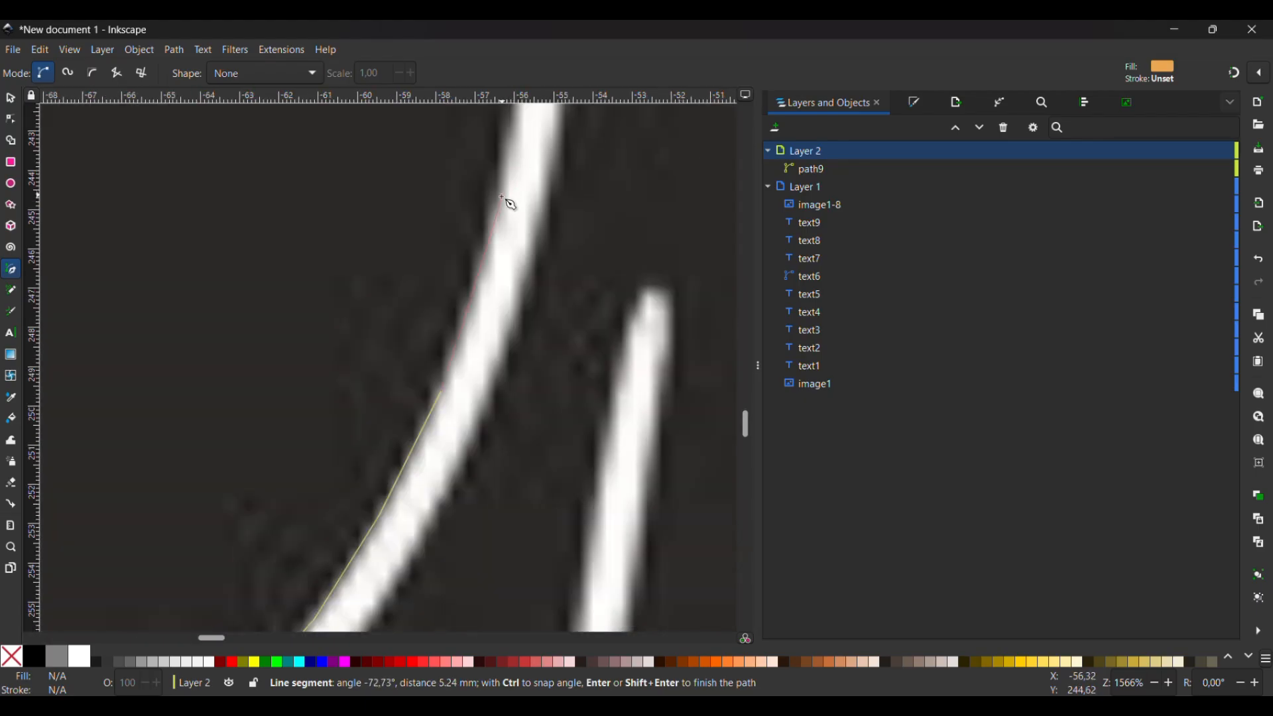
pyautogui.scroll(10, 494, 240)
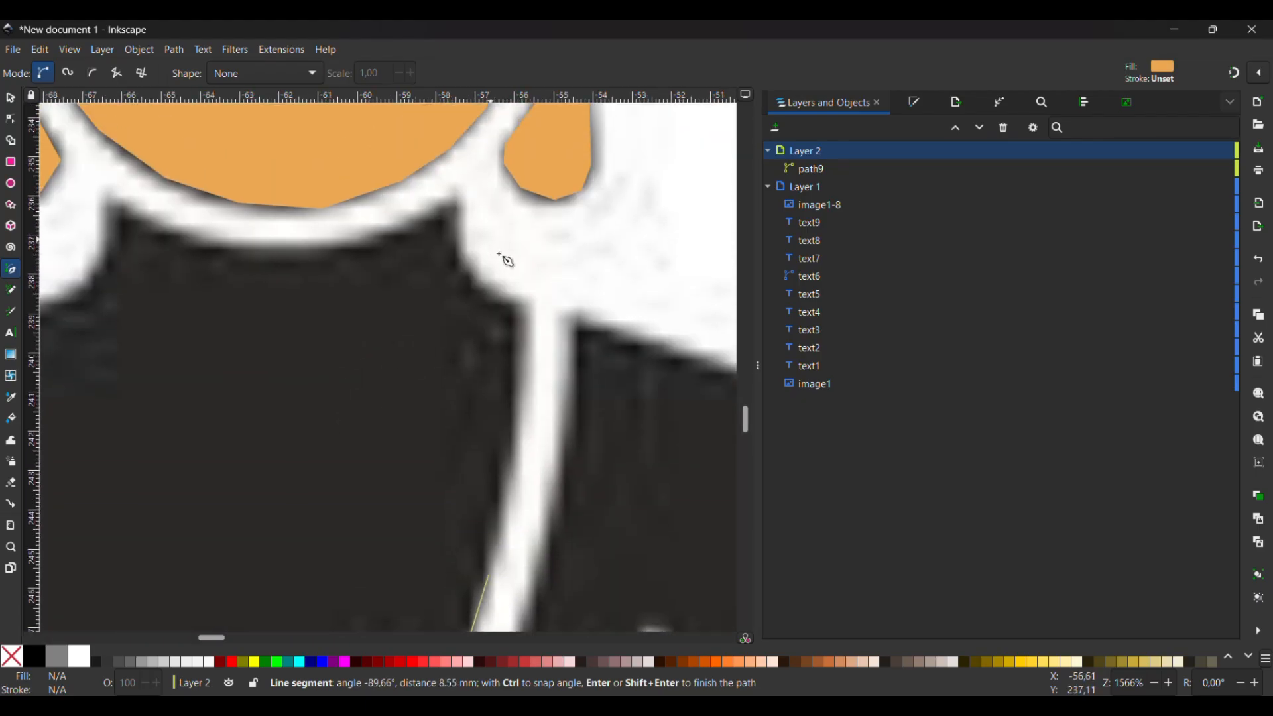
pyautogui.click(517, 447)
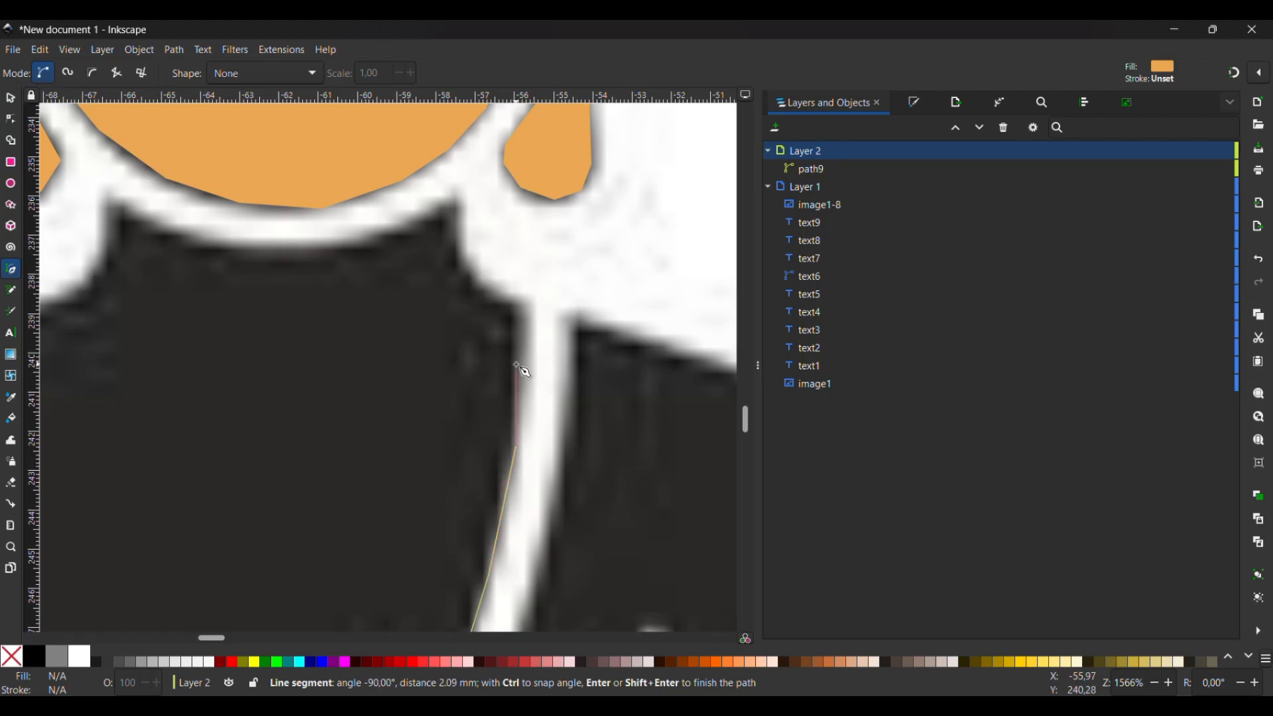
pyautogui.click(518, 303)
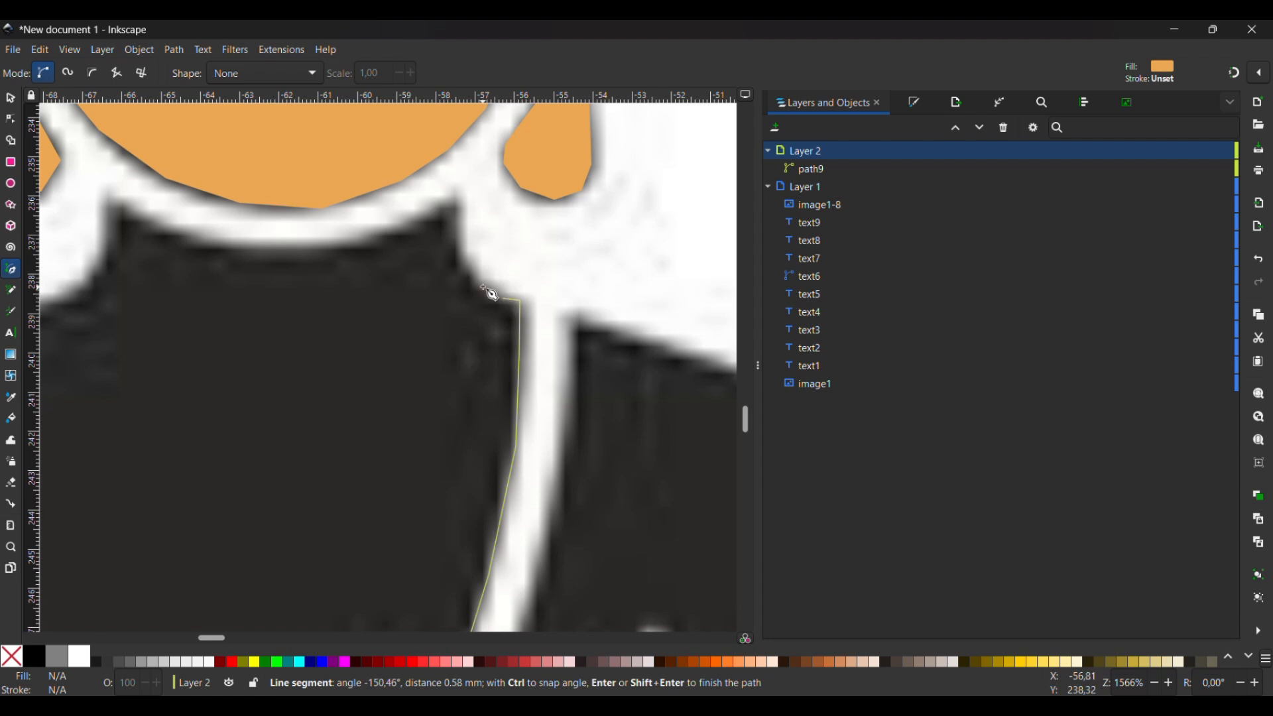
# Step: Trace the torso outline up the side of the neck, along the curve beneath the chin and onto the opposite side of the neck
pyautogui.click(458, 259)
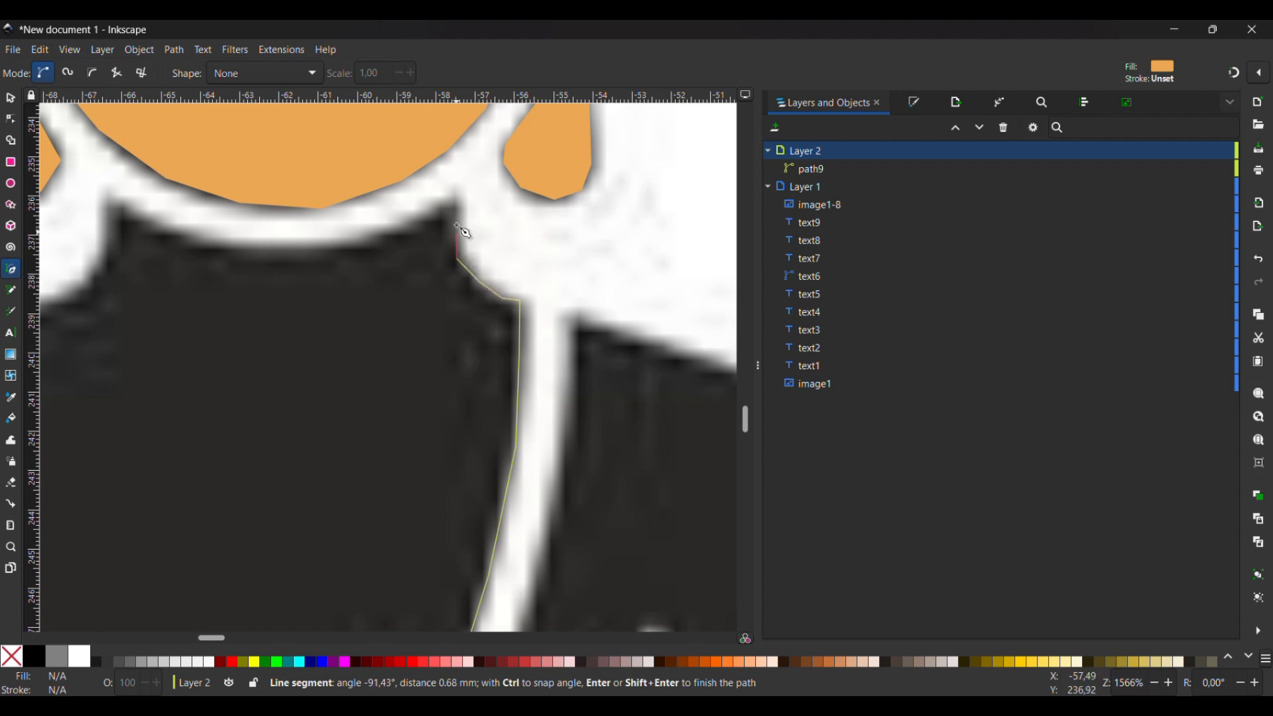
pyautogui.click(455, 214)
pyautogui.click(455, 192)
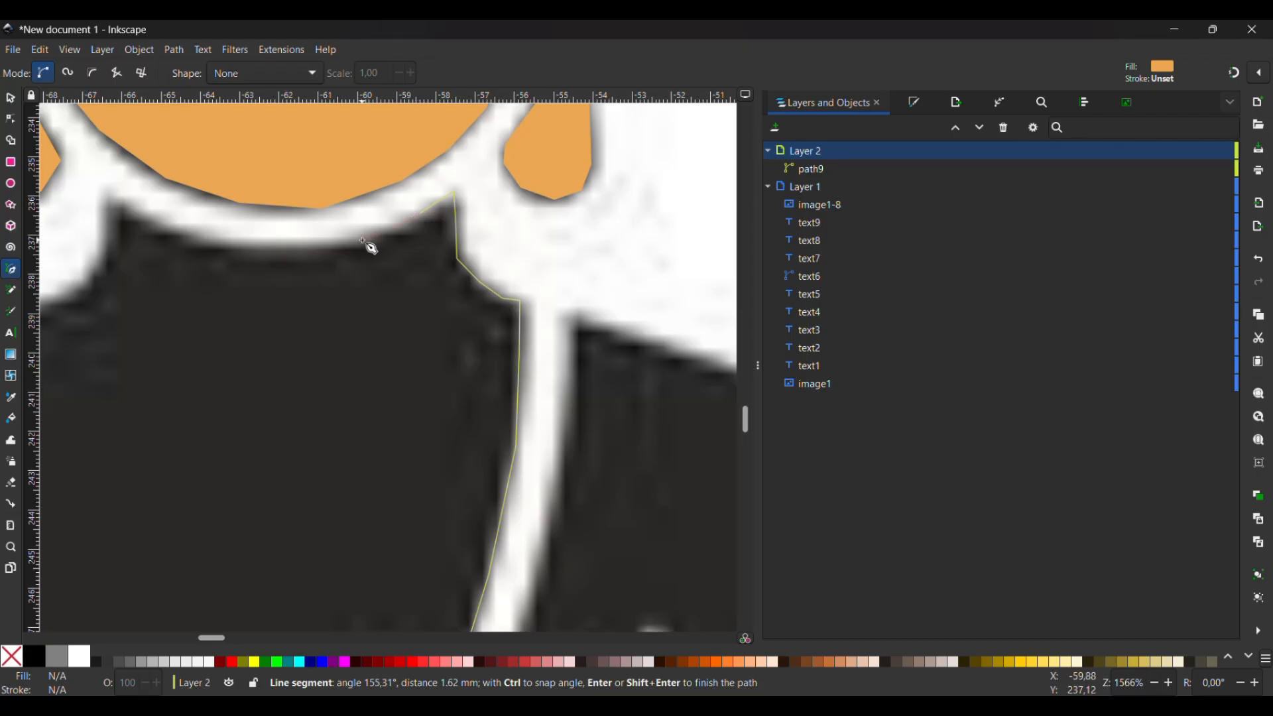
pyautogui.click(321, 246)
pyautogui.click(247, 249)
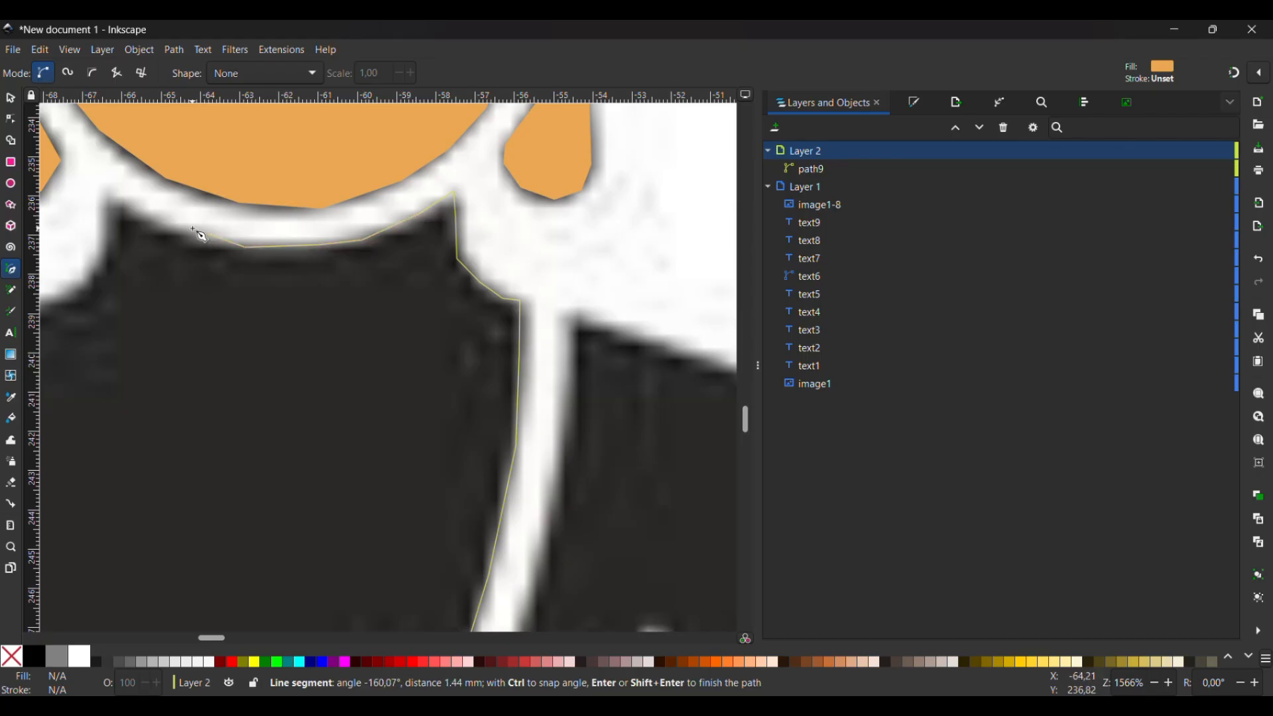
pyautogui.click(126, 203)
pyautogui.click(109, 199)
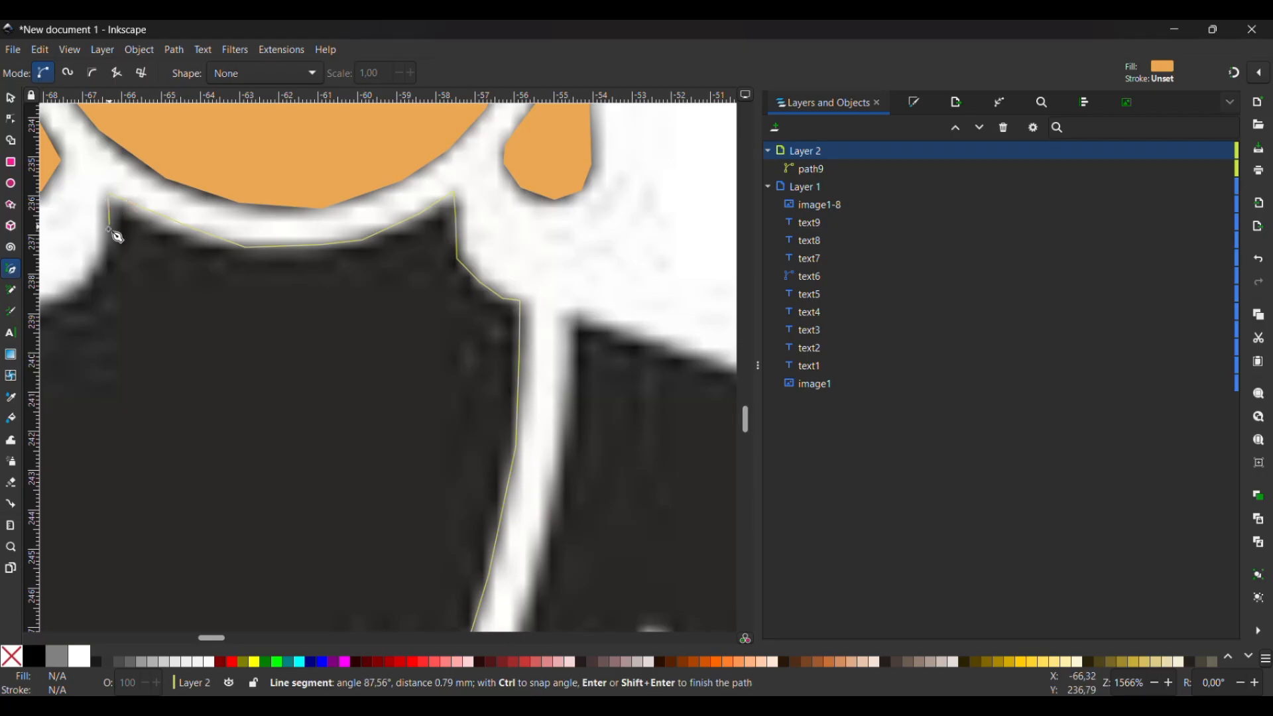
pyautogui.click(109, 230)
pyautogui.scroll(-5, 101, 280)
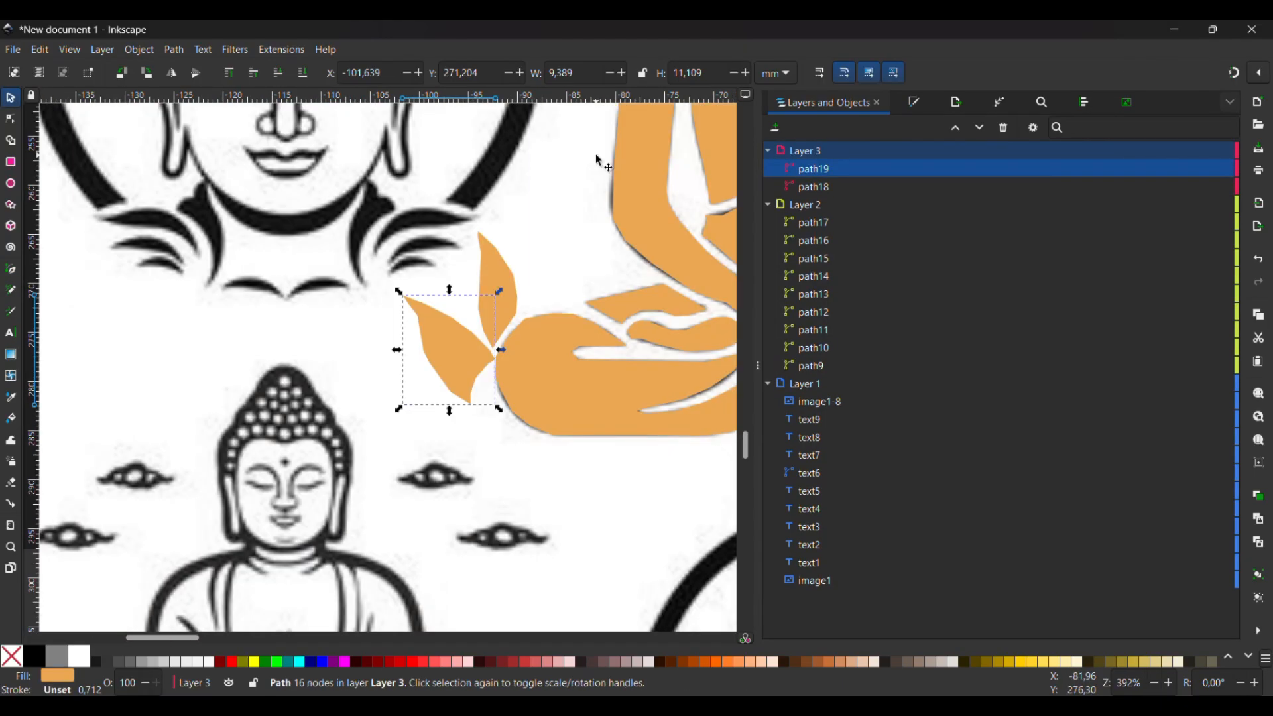
# Step: Enlarge the upright petal to about 5.9 × 17.4 mm and the slanted petal to about 13.3 × 15.7 mm, placing both beside the Buddha's knee
pyautogui.click(499, 274)
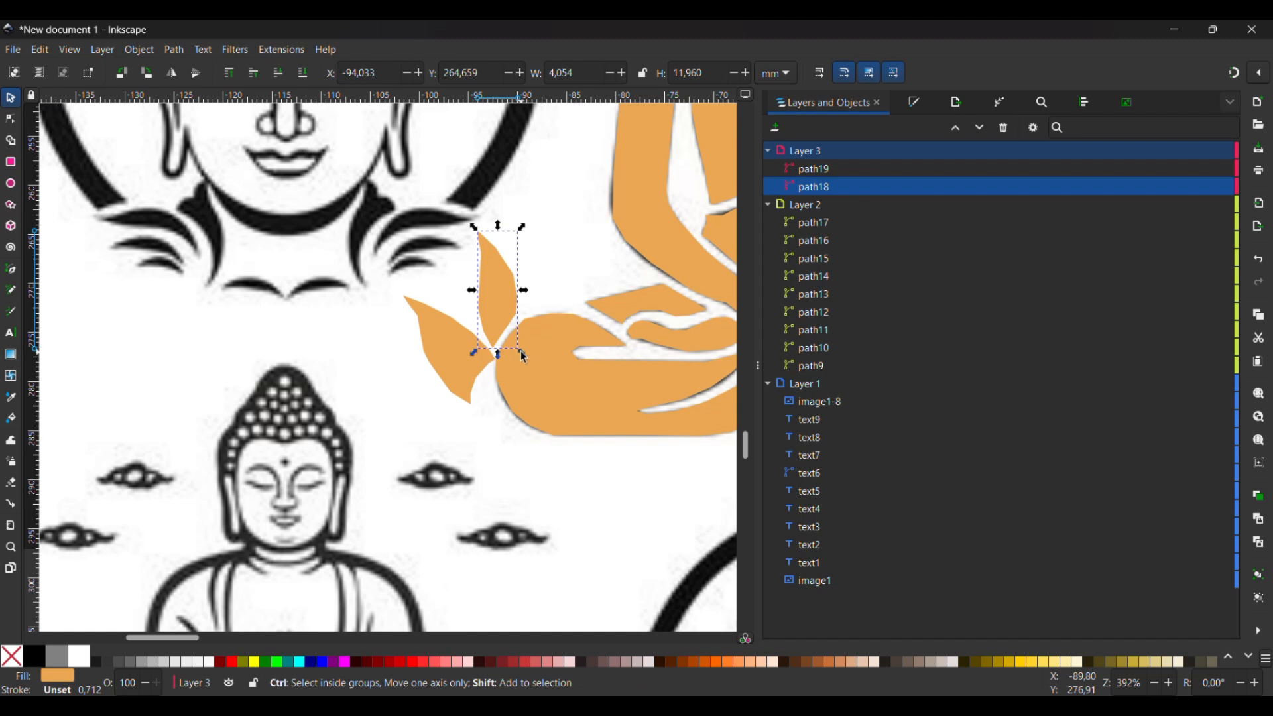
pyautogui.moveTo(524, 357); pyautogui.dragTo(559, 370)
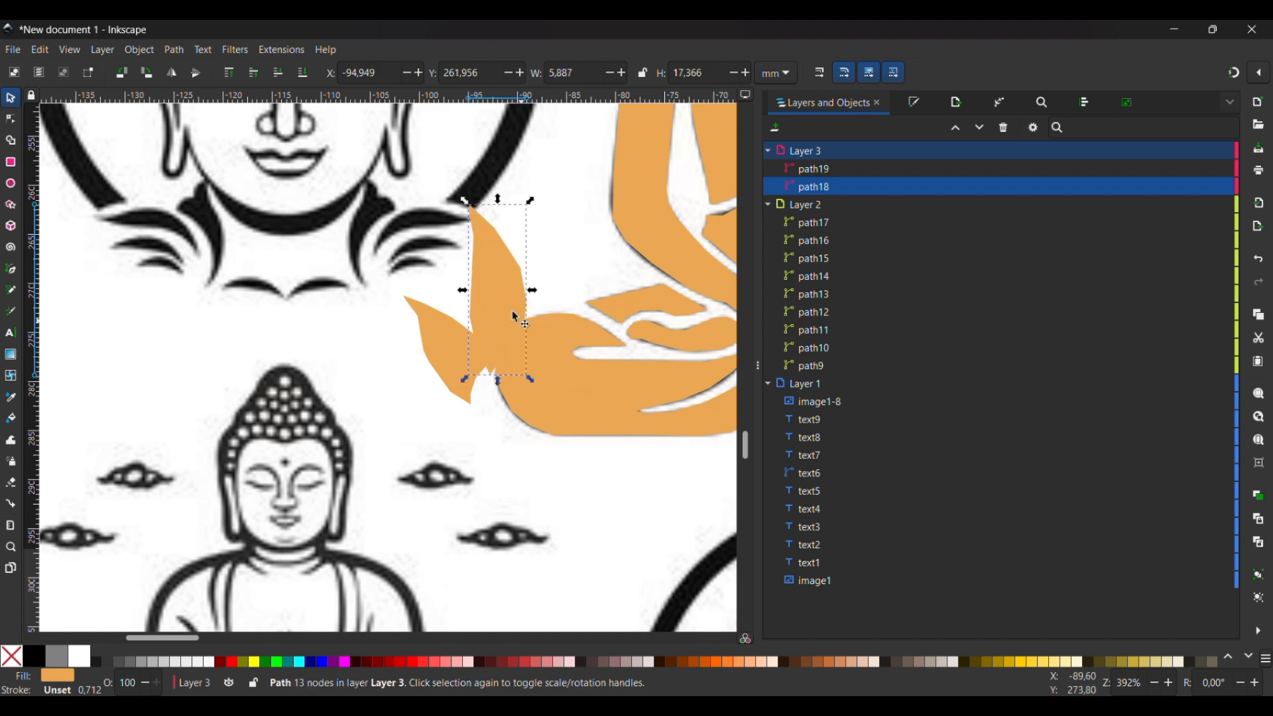
pyautogui.click(438, 343)
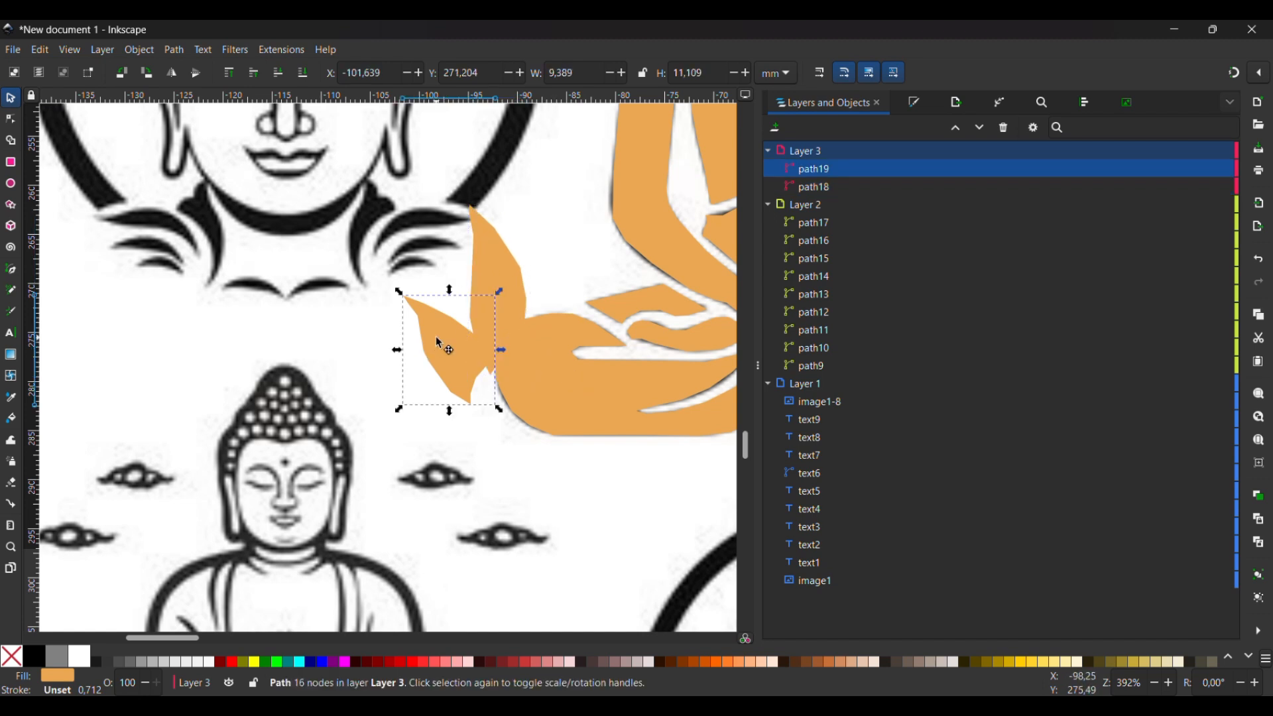
pyautogui.moveTo(438, 343)
pyautogui.mouseDown()
pyautogui.moveTo(418, 406)
pyautogui.moveTo(407, 379)
pyautogui.moveTo(424, 362)
pyautogui.mouseUp()
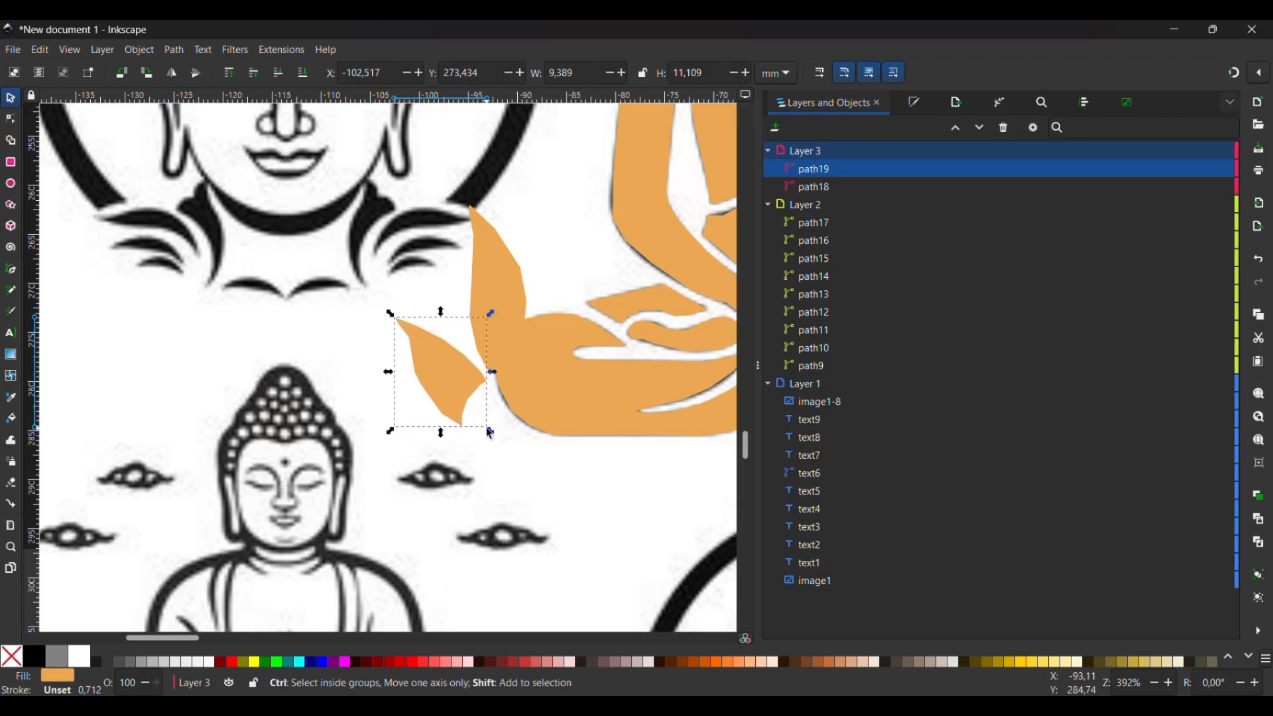
pyautogui.moveTo(491, 433); pyautogui.dragTo(510, 454)
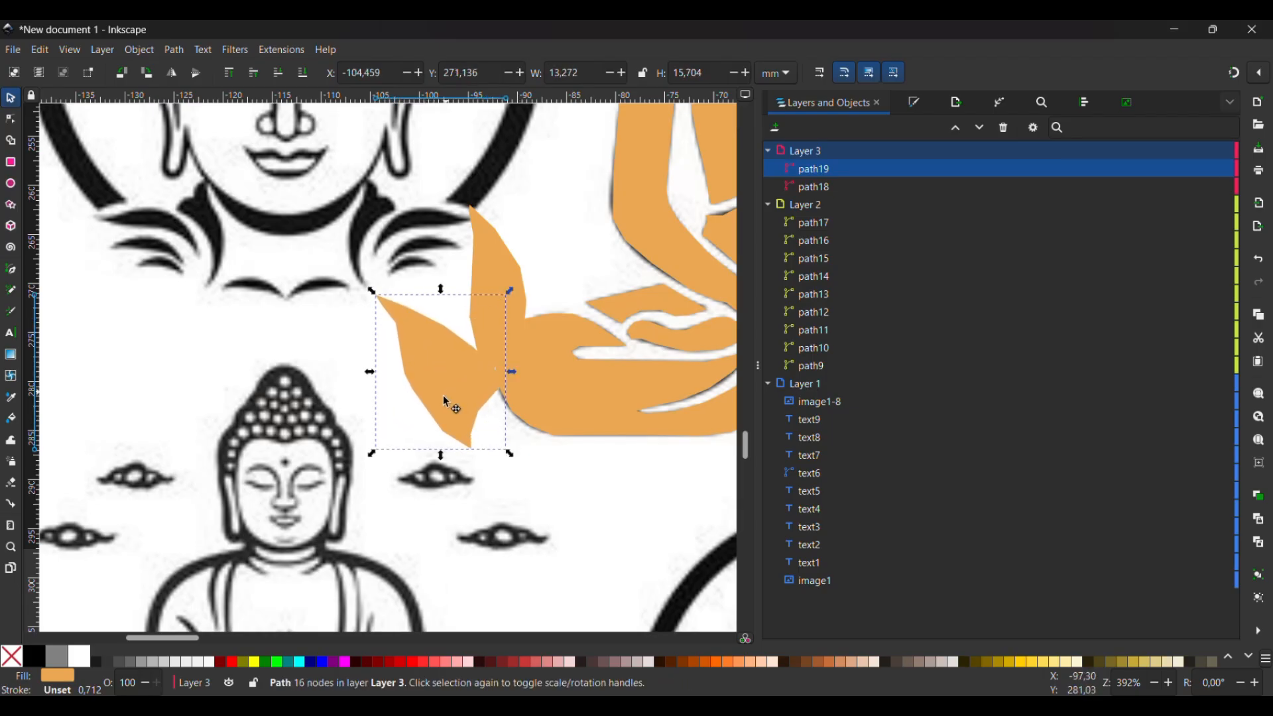
pyautogui.moveTo(444, 397); pyautogui.dragTo(436, 404)
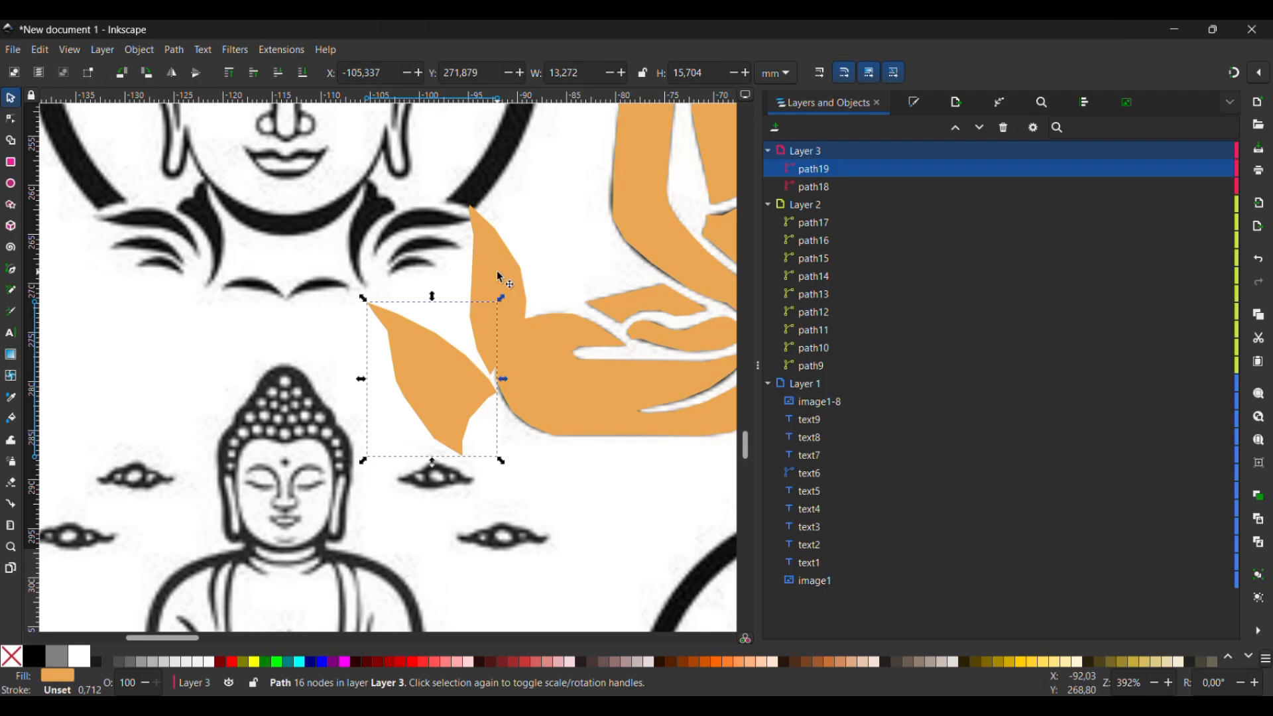
pyautogui.click(502, 278)
pyautogui.moveTo(496, 271); pyautogui.dragTo(492, 270)
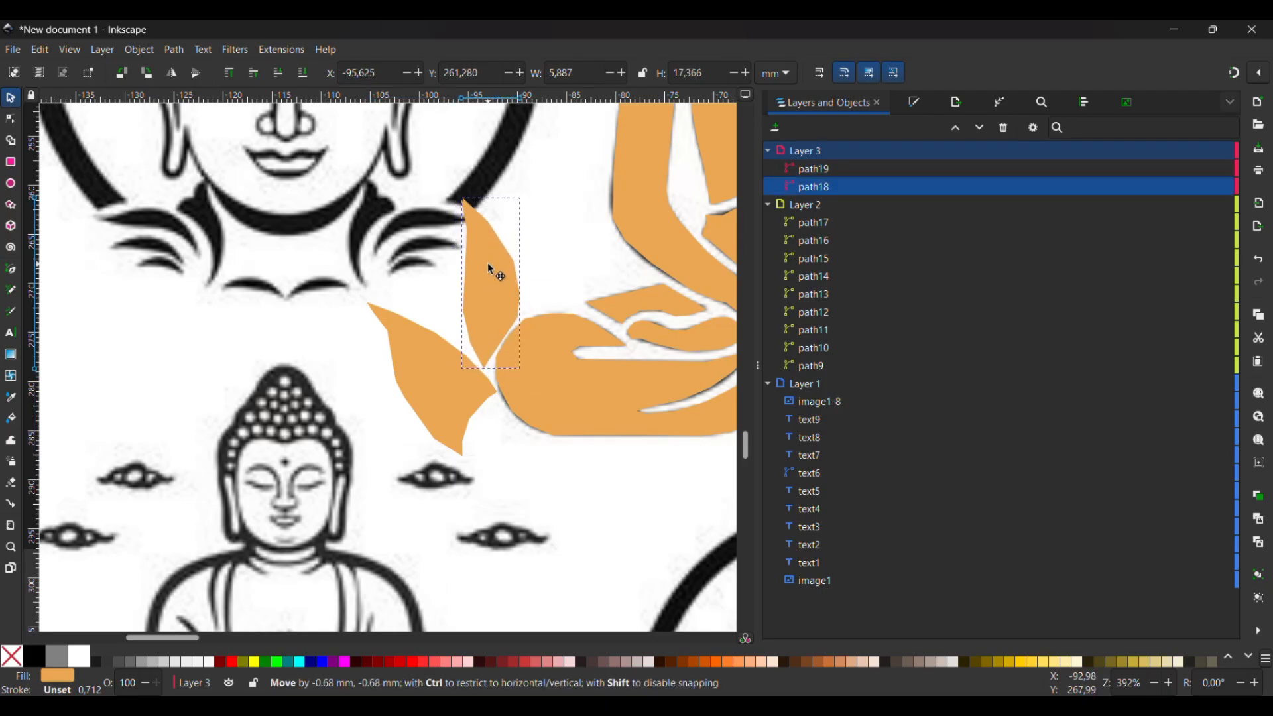
# Step: Duplicate the upright petal beside the Buddha's knee
pyautogui.scroll(-2, 492, 270)
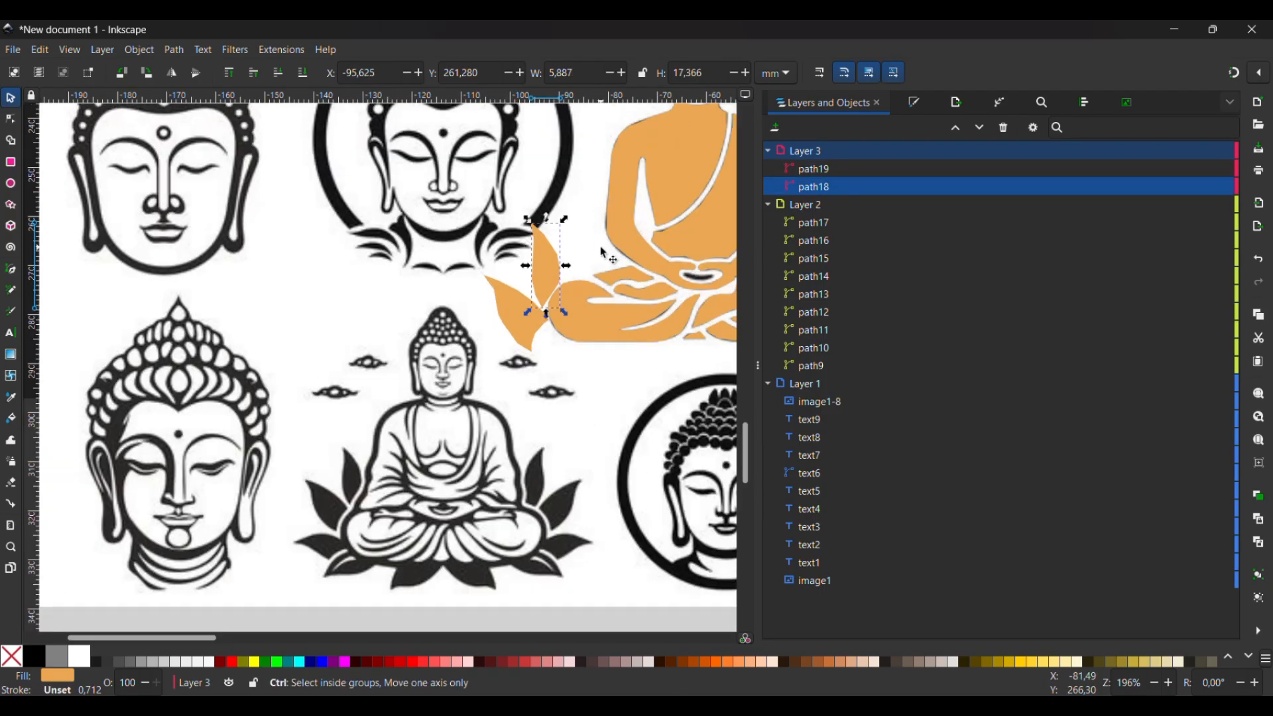
pyautogui.scroll(-2, 607, 254)
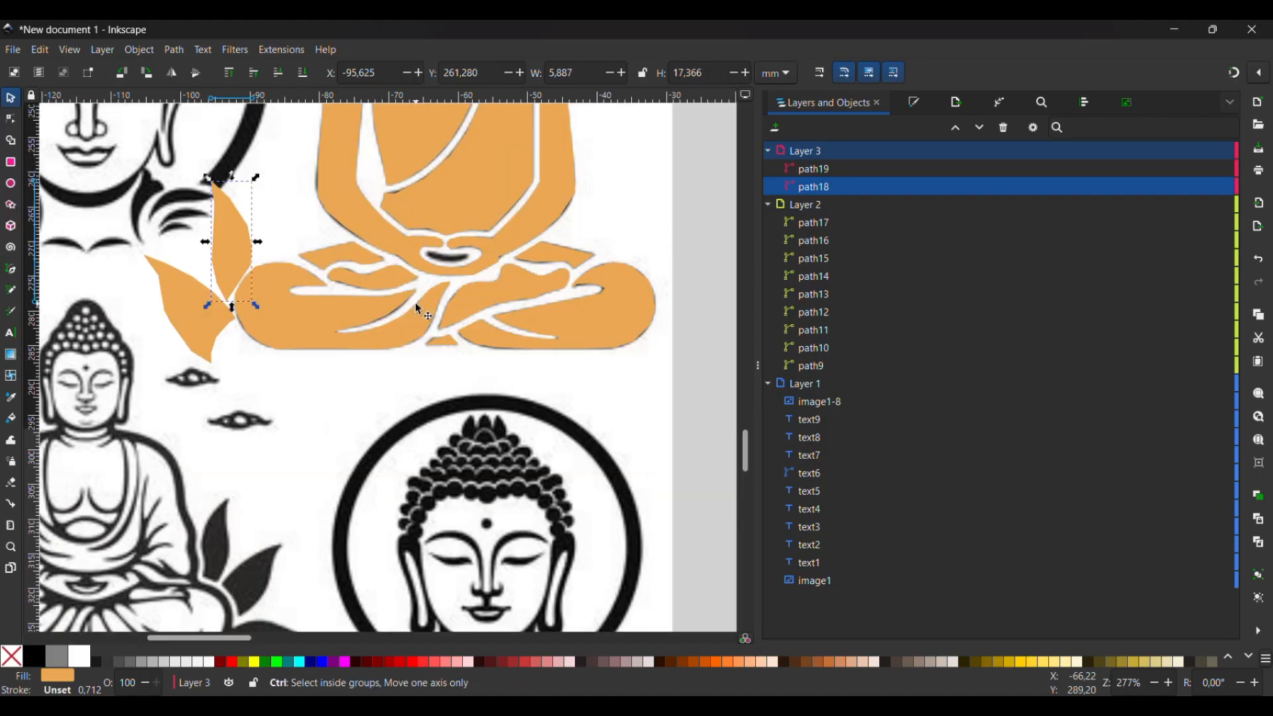
pyautogui.hotkey('ctrl', 'd')
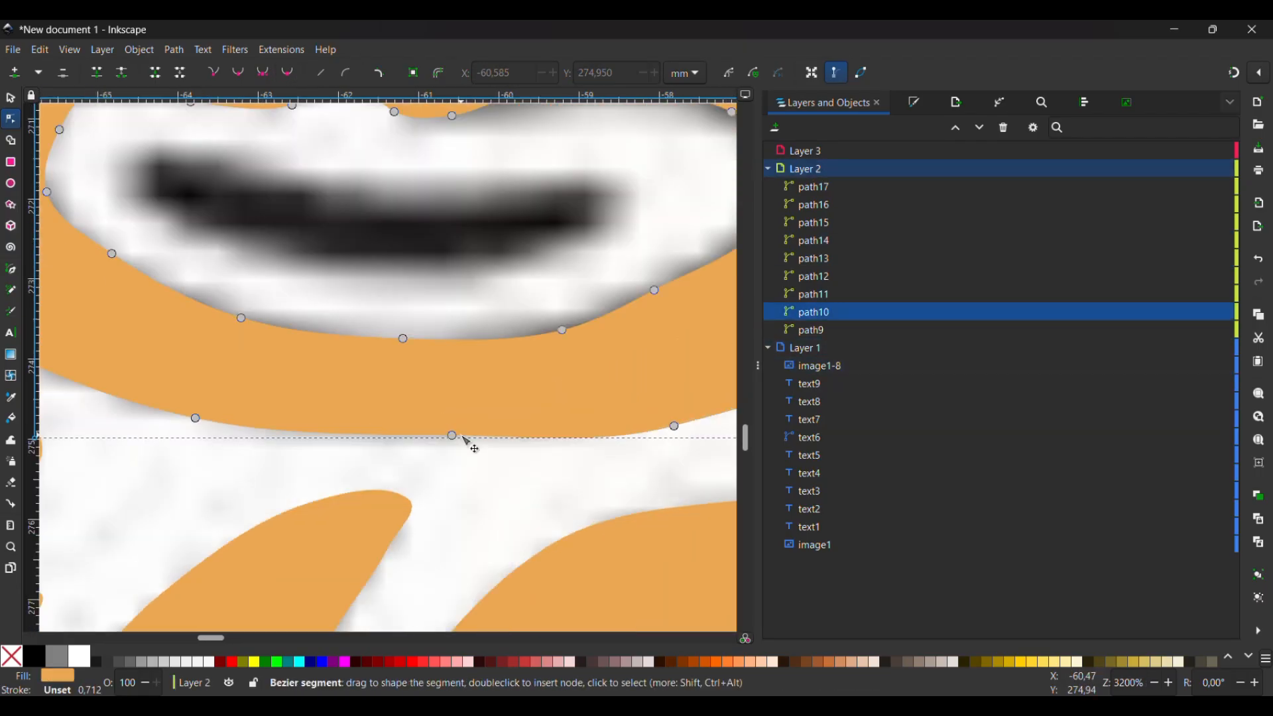
pyautogui.moveTo(552, 543); pyautogui.dragTo(550, 568)
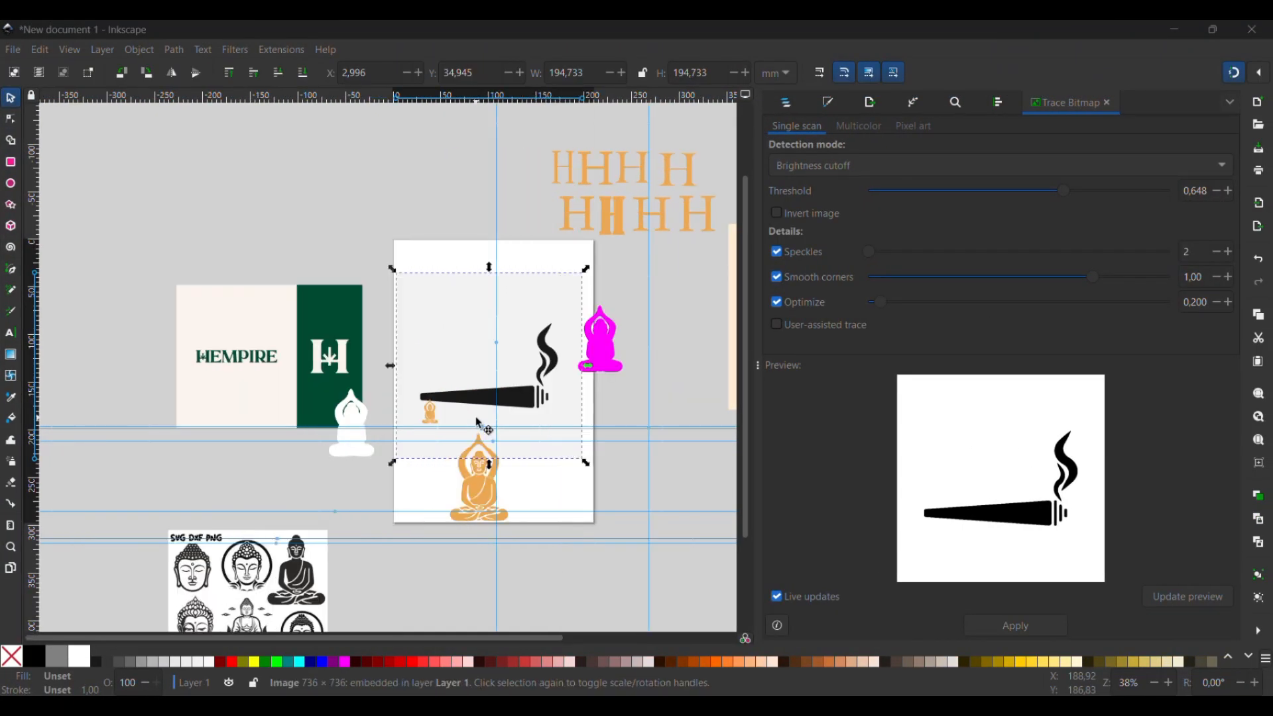
# Step: Trace the joint image as a single-scan bitmap with Optimize 5,000, Smooth corners 1,34 and Speckles 0
pyautogui.scroll(2, 479, 422)
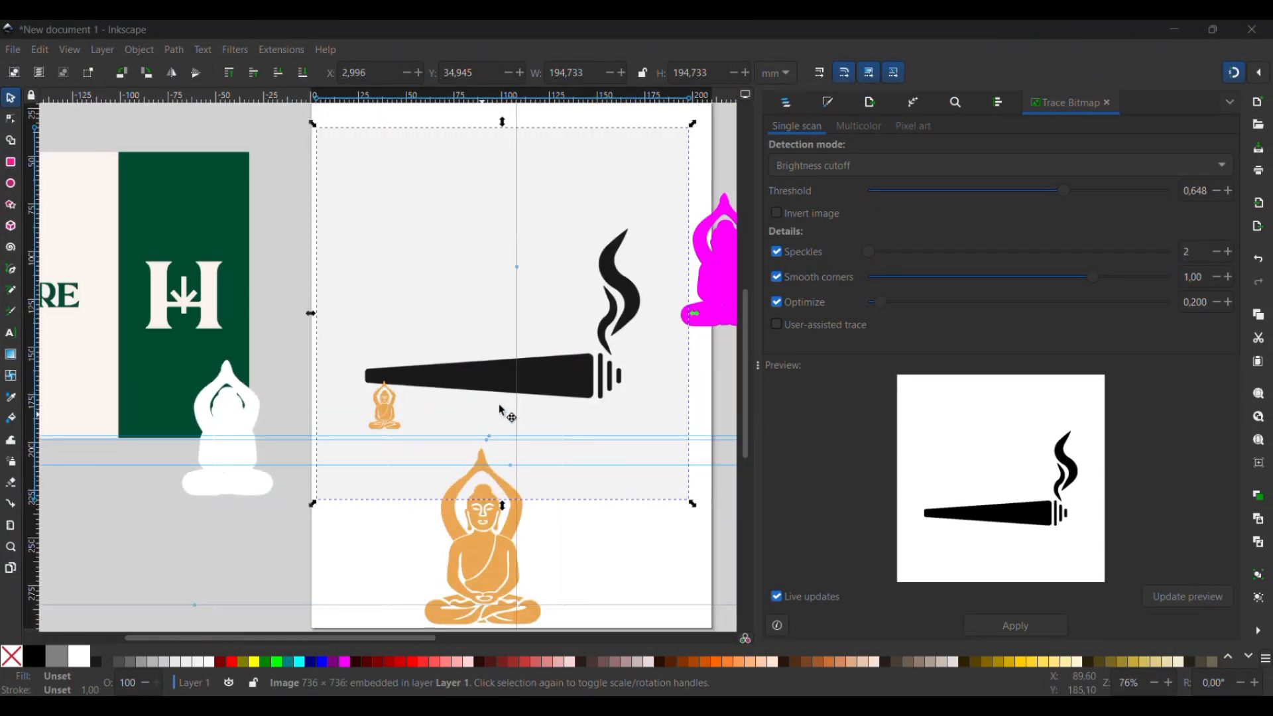
pyautogui.scroll(2, 600, 374)
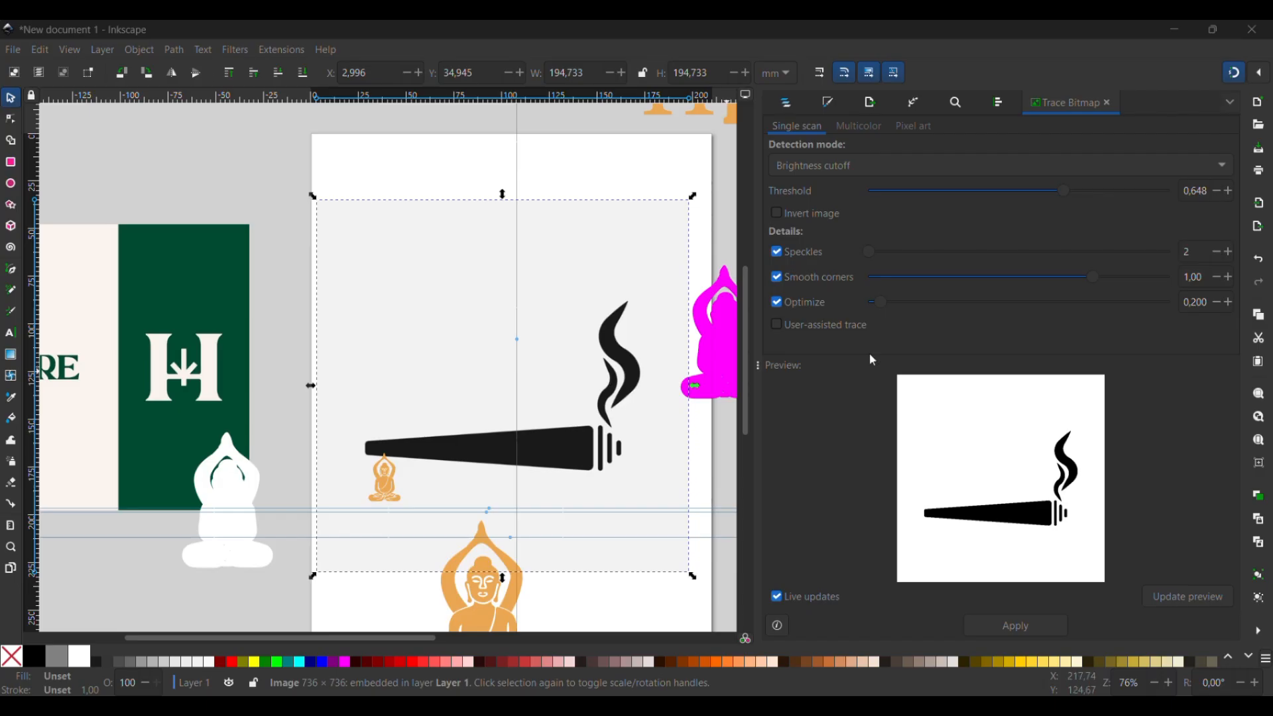
pyautogui.moveTo(887, 307); pyautogui.dragTo(1060, 307)
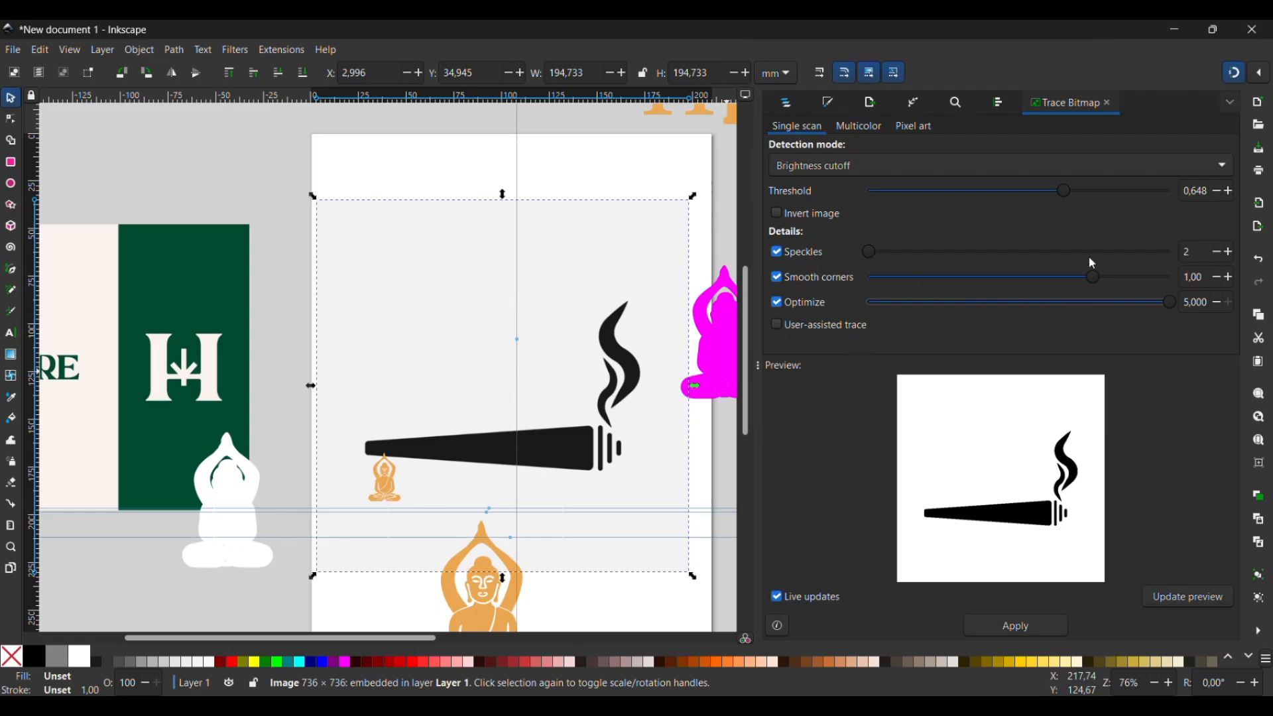
pyautogui.moveTo(1093, 279); pyautogui.dragTo(1175, 278)
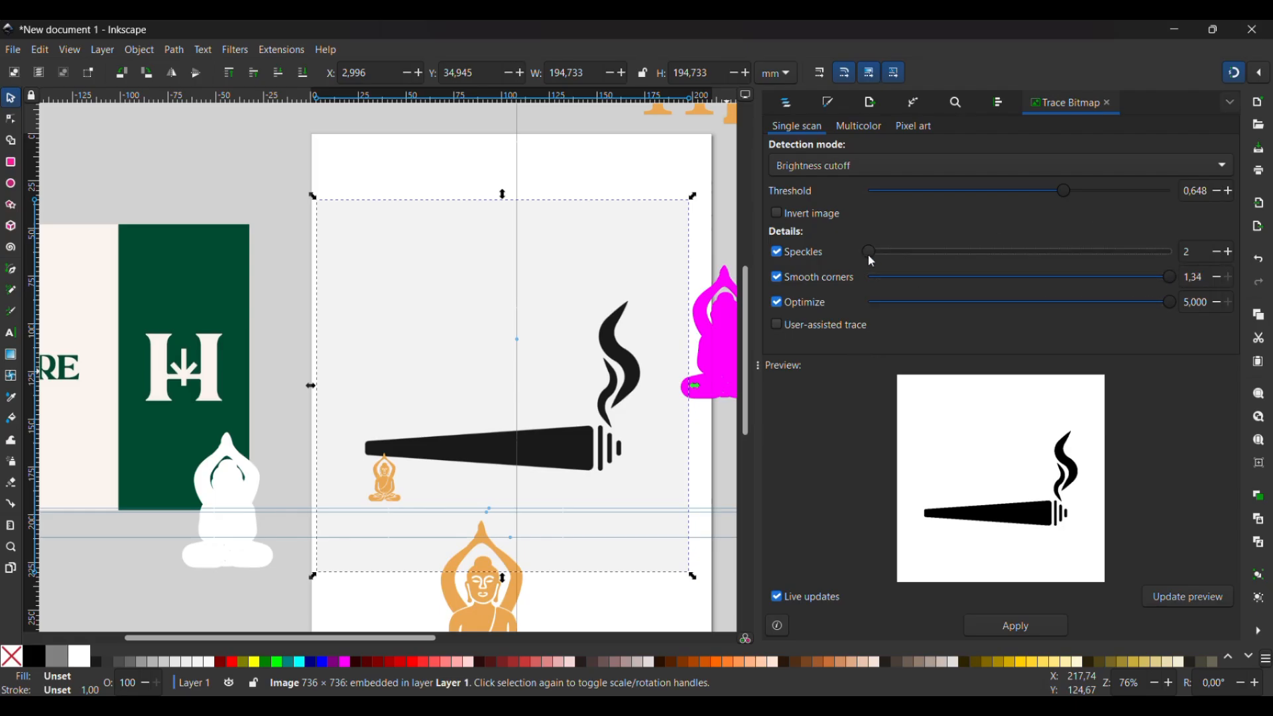
pyautogui.moveTo(868, 253); pyautogui.dragTo(751, 245)
pyautogui.click(1039, 619)
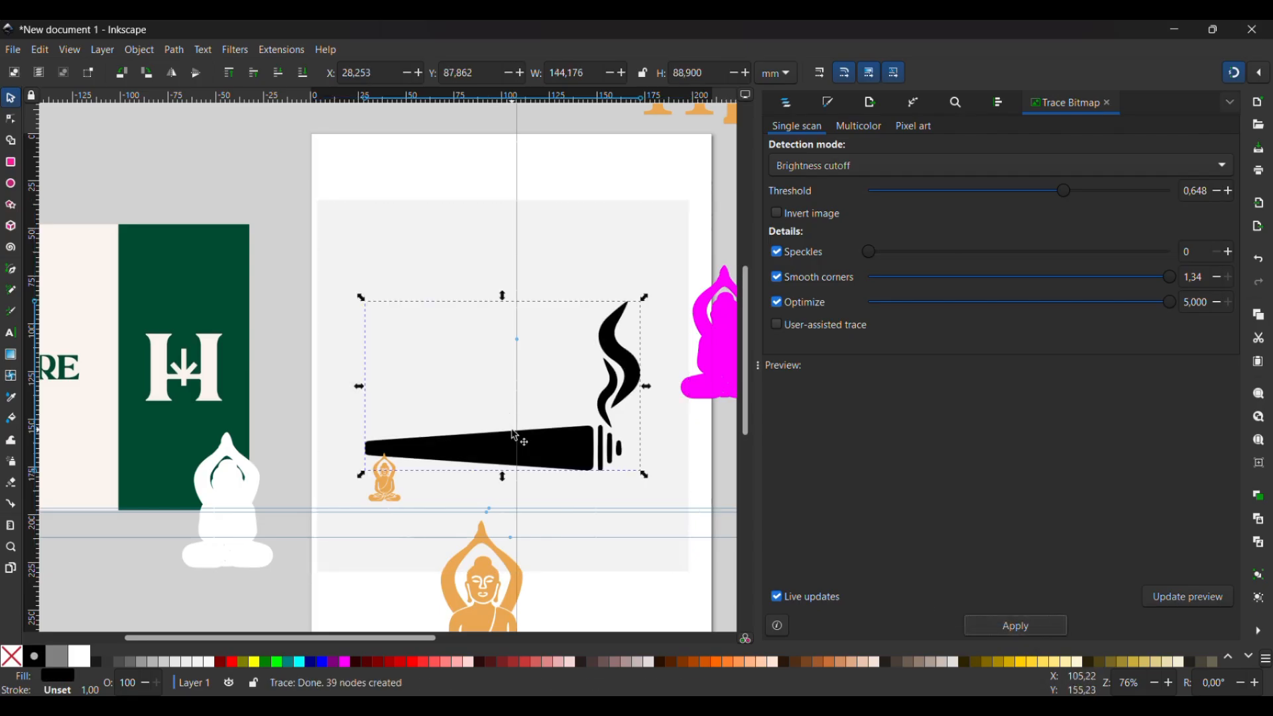
# Step: Move the traced joint off its source image to above the green H panel, and move the source image off the page below the leaf logo
pyautogui.moveTo(517, 436)
pyautogui.mouseDown()
pyautogui.moveTo(285, 245)
pyautogui.moveTo(265, 179)
pyautogui.mouseUp()
pyautogui.click(497, 332)
pyautogui.hscroll(10, 498, 332)
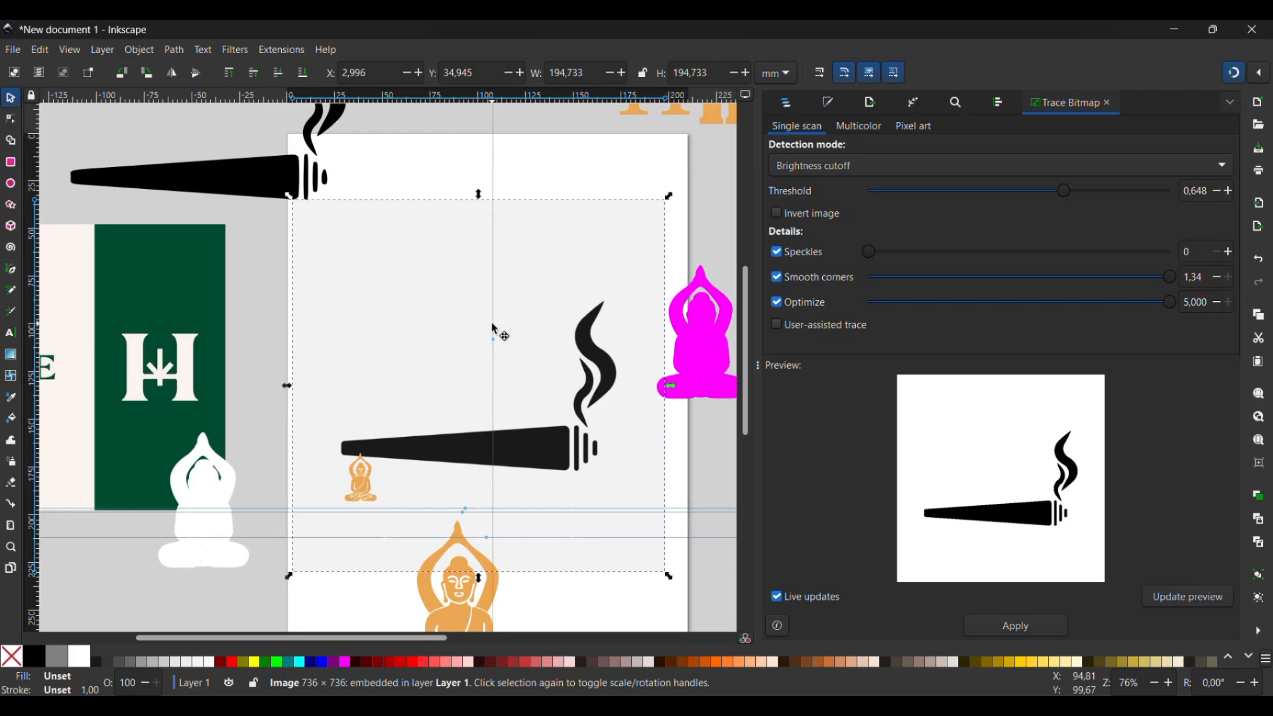
pyautogui.moveTo(226, 435); pyautogui.dragTo(425, 600)
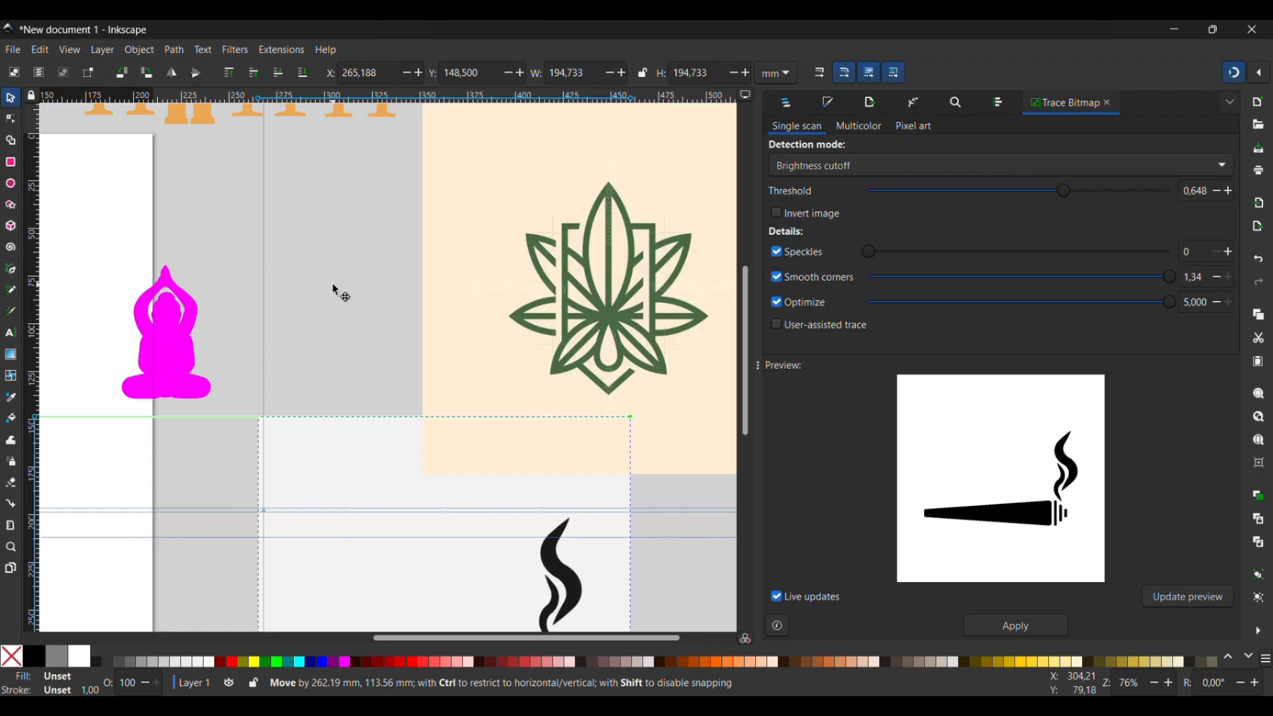
pyautogui.click(308, 304)
# Step: Move the traced joint onto the blank upper part of the page above the H
pyautogui.scroll(-5, 308, 305)
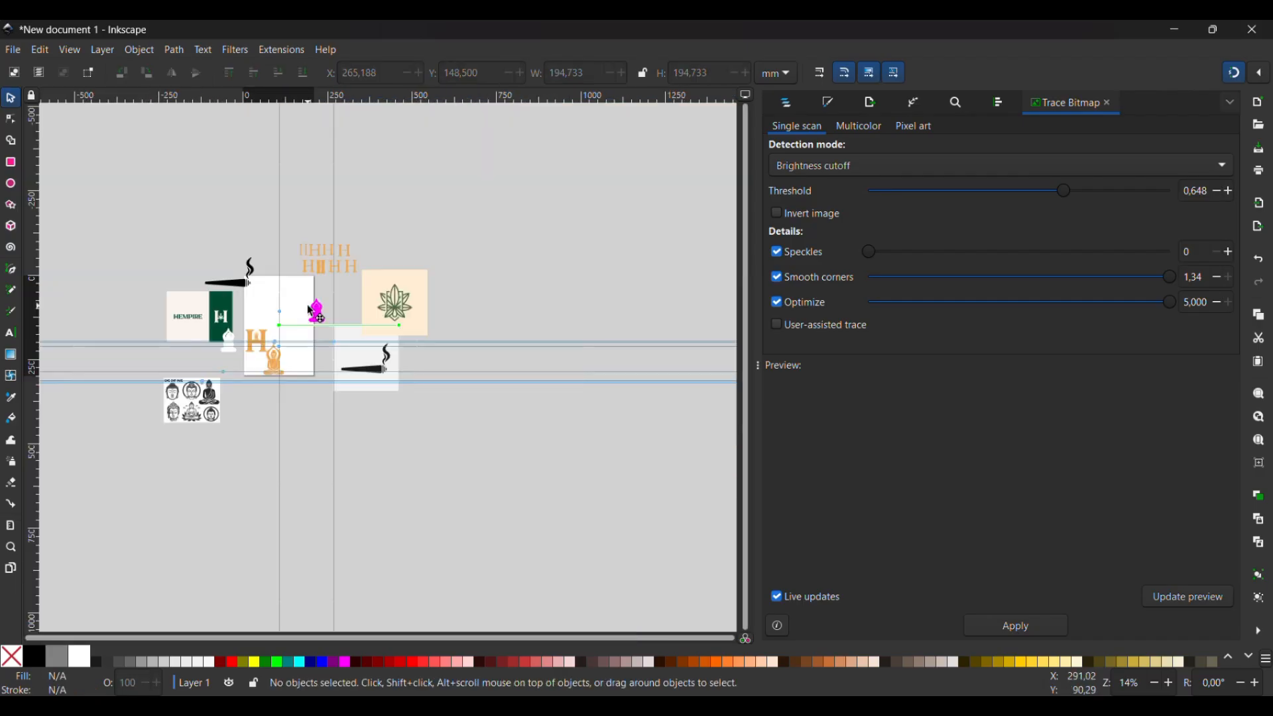
pyautogui.moveTo(191, 307); pyautogui.dragTo(329, 308)
pyautogui.scroll(4, 431, 312)
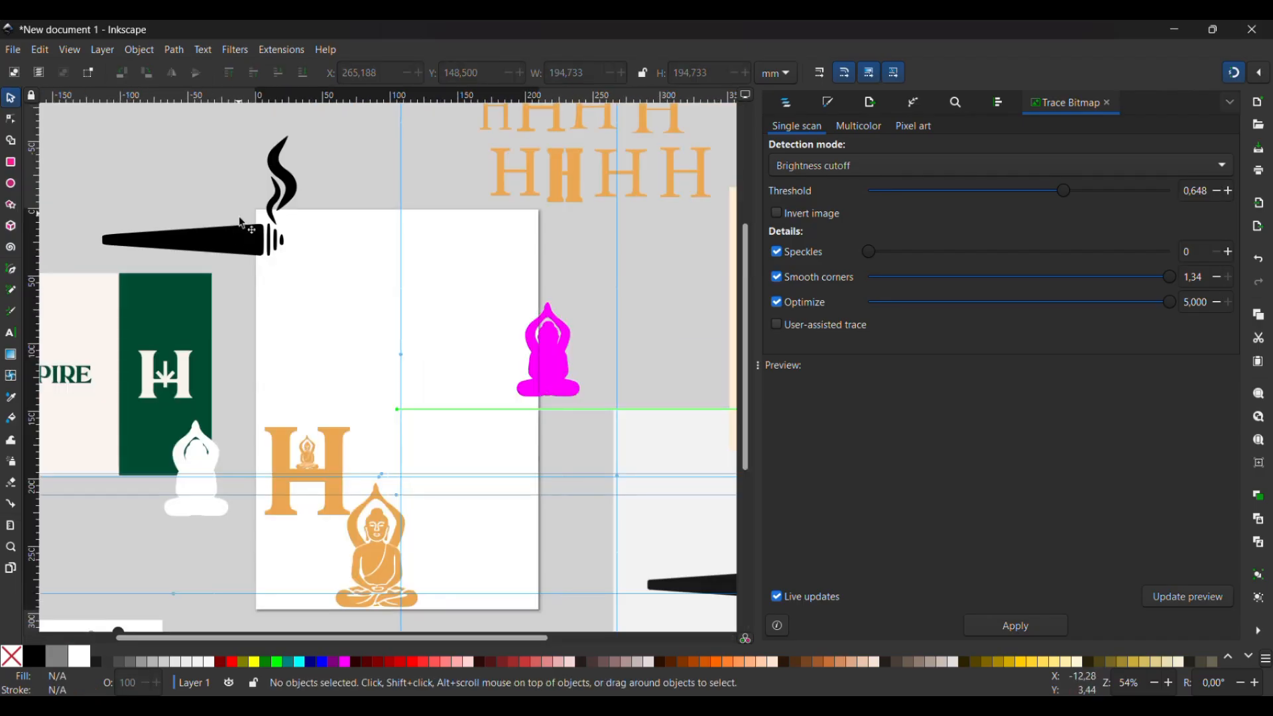
pyautogui.click(242, 223)
pyautogui.moveTo(244, 219); pyautogui.dragTo(547, 509)
pyautogui.hscroll(-10, 546, 508)
pyautogui.click(292, 240)
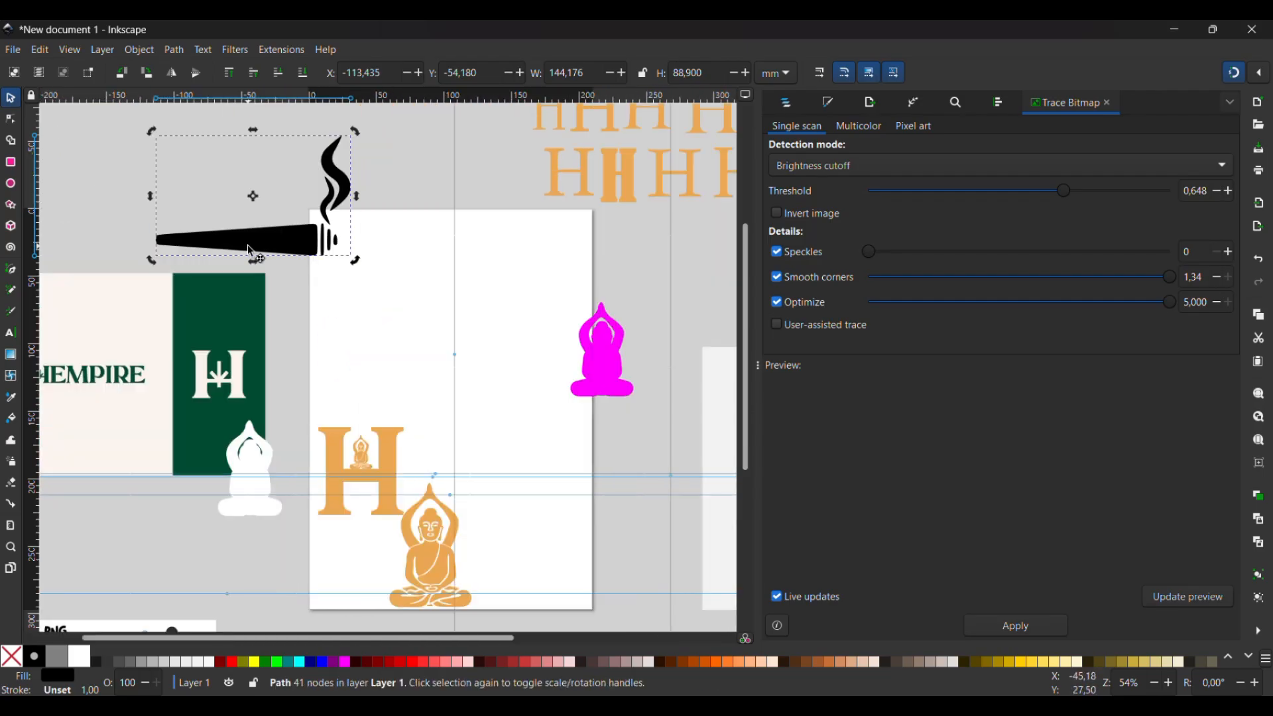
pyautogui.moveTo(292, 240); pyautogui.dragTo(473, 341)
pyautogui.click(174, 50)
pyautogui.click(269, 437)
pyautogui.scroll(2, 515, 339)
pyautogui.hscroll(3, 390, 358)
pyautogui.hscroll(-3, 390, 358)
pyautogui.click(175, 51)
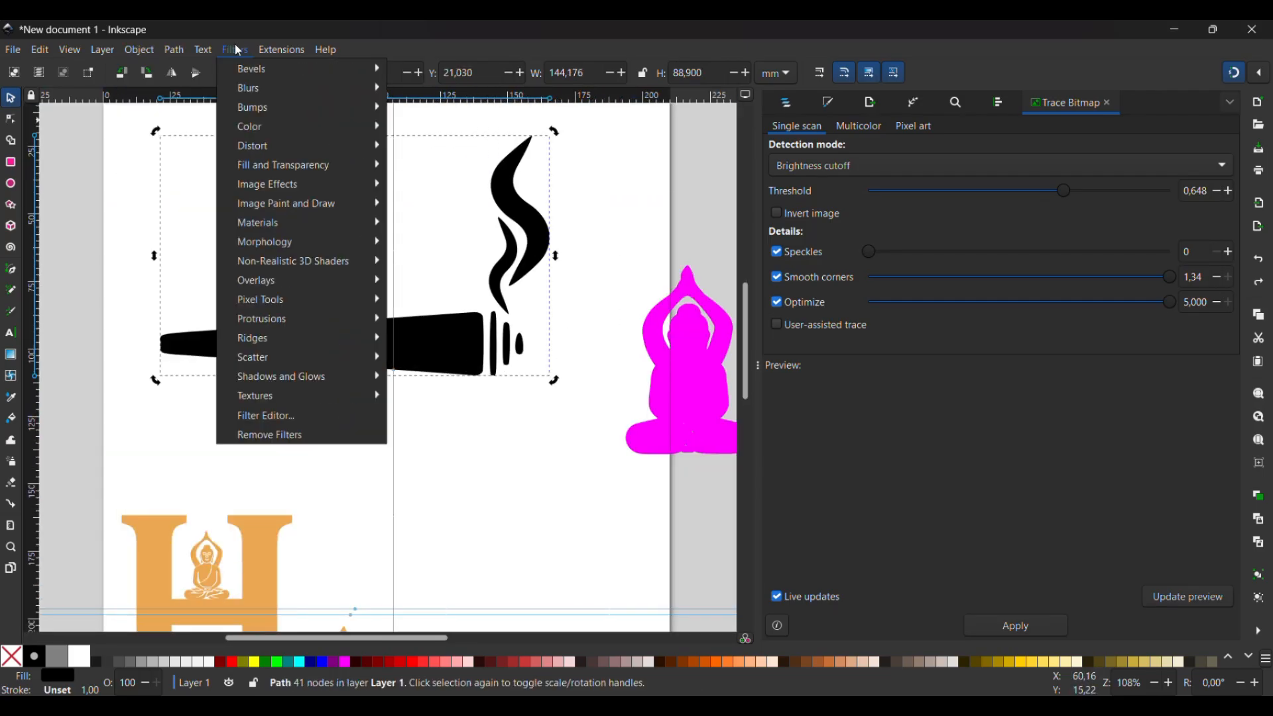
pyautogui.click(236, 51)
pyautogui.hotkey('ctrl', 'z')
# Step: Shrink the traced joint down over the H and fill it white
pyautogui.moveTo(157, 132); pyautogui.dragTo(262, 573)
pyautogui.click(10, 397)
pyautogui.click(154, 551)
pyautogui.click(79, 657)
pyautogui.click(11, 99)
# Step: Turn off snapping and place the joint, about 3.2 × 2 mm, between the small Buddha and the H's stem
pyautogui.scroll(5, 264, 582)
pyautogui.hscroll(-10, 263, 582)
pyautogui.click(1235, 73)
pyautogui.moveTo(624, 547); pyautogui.dragTo(393, 475)
# Step: Move the joint's path to the top of Layer 3 and fill it with Fuchsia (#FF00FF)
pyautogui.click(786, 102)
pyautogui.moveTo(866, 305); pyautogui.dragTo(855, 155)
pyautogui.press('Escape')
pyautogui.click(393, 471)
pyautogui.press('Escape')
pyautogui.click(841, 173)
pyautogui.click(344, 662)
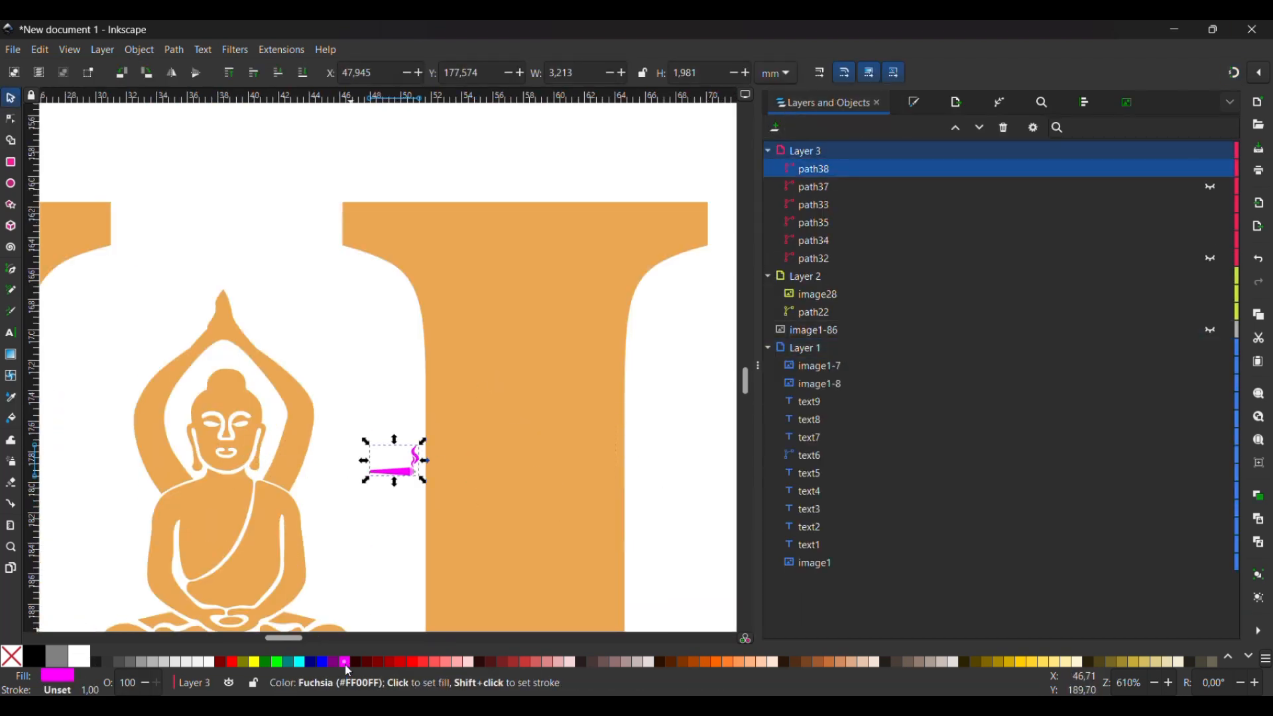
# Step: Move the joint to the corner of the Buddha's lips and scale it down to about 0.9 × 0.56 mm
pyautogui.moveTo(392, 471); pyautogui.dragTo(267, 479)
pyautogui.scroll(3, 252, 487)
pyautogui.moveTo(451, 423); pyautogui.dragTo(396, 390)
pyautogui.moveTo(382, 385); pyautogui.dragTo(389, 329)
pyautogui.scroll(5, 277, 347)
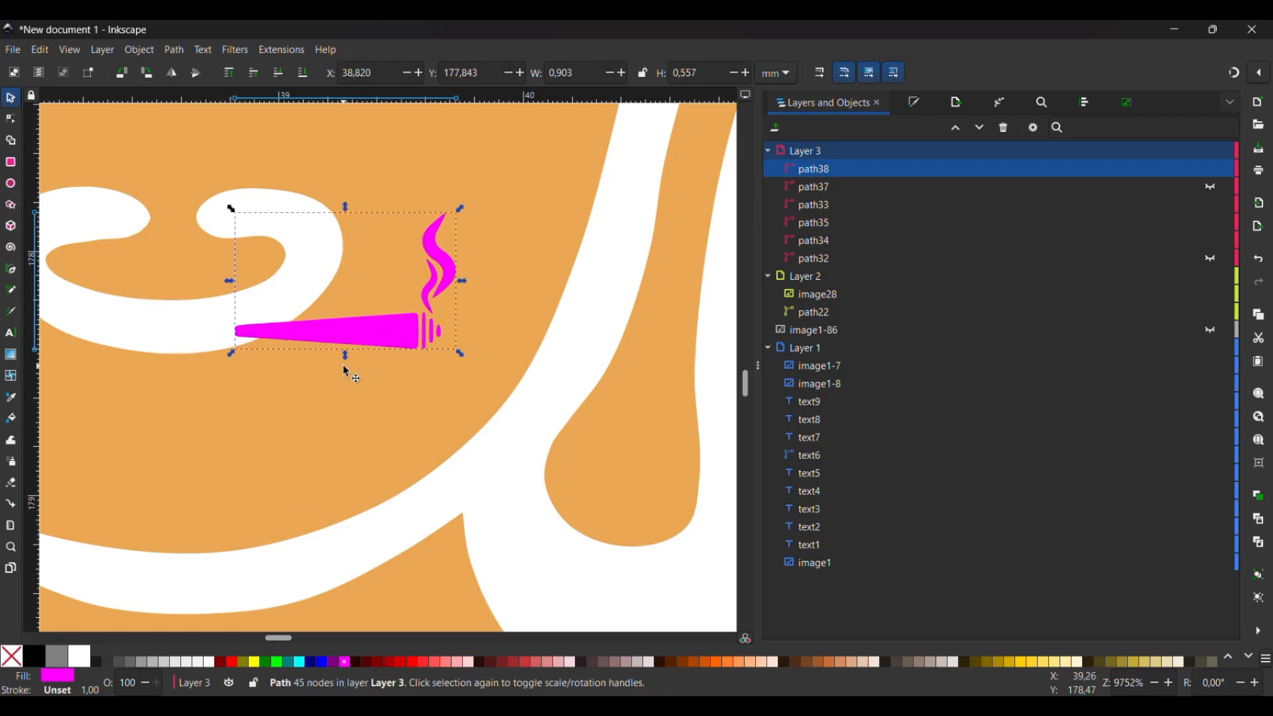
# Step: Fill the joint white, rotate it to slant downward, and set its tip at the corner of the Buddha's lips
pyautogui.click(79, 657)
pyautogui.click(393, 331)
pyautogui.moveTo(460, 355); pyautogui.dragTo(390, 369)
pyautogui.moveTo(349, 339); pyautogui.dragTo(381, 367)
pyautogui.moveTo(502, 409); pyautogui.dragTo(481, 414)
pyautogui.press('Escape')
pyautogui.scroll(-3, 579, 401)
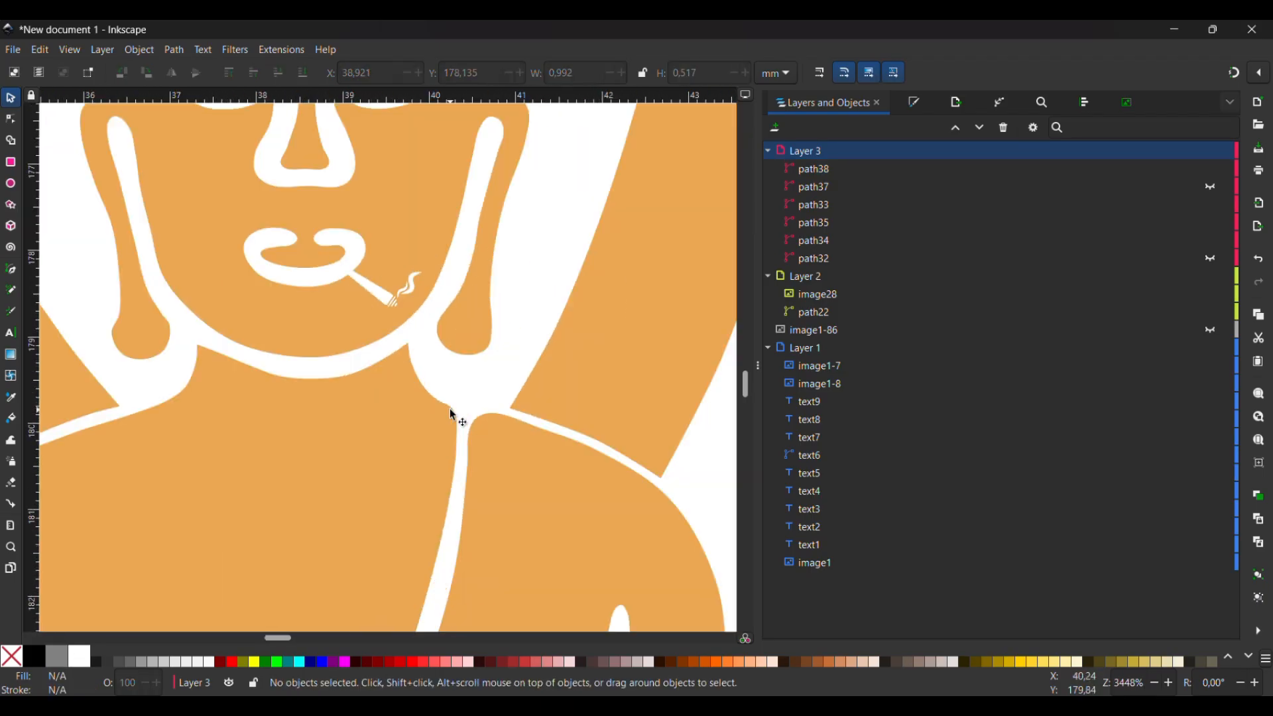
# Step: Return the joint to horizontal and stretch it thicker and taller, to about 0.95 × 0.74 mm
pyautogui.scroll(3, 286, 289)
pyautogui.click(523, 281)
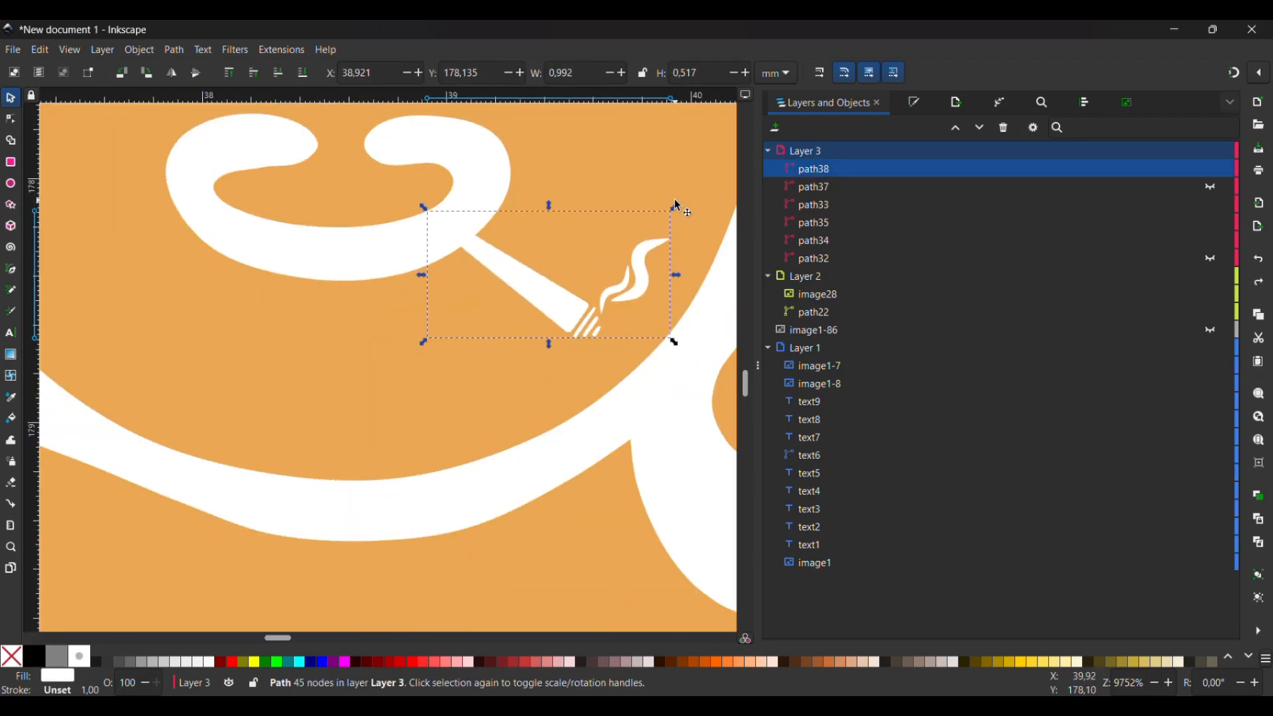
pyautogui.click(504, 268)
pyautogui.moveTo(424, 206); pyautogui.dragTo(410, 295)
pyautogui.click(512, 289)
pyautogui.moveTo(526, 318); pyautogui.dragTo(527, 340)
pyautogui.moveTo(643, 243); pyautogui.dragTo(651, 244)
# Step: Rotate the thickened joint to slant downward and fit its tip against the corner of the Buddha's lips
pyautogui.click(564, 294)
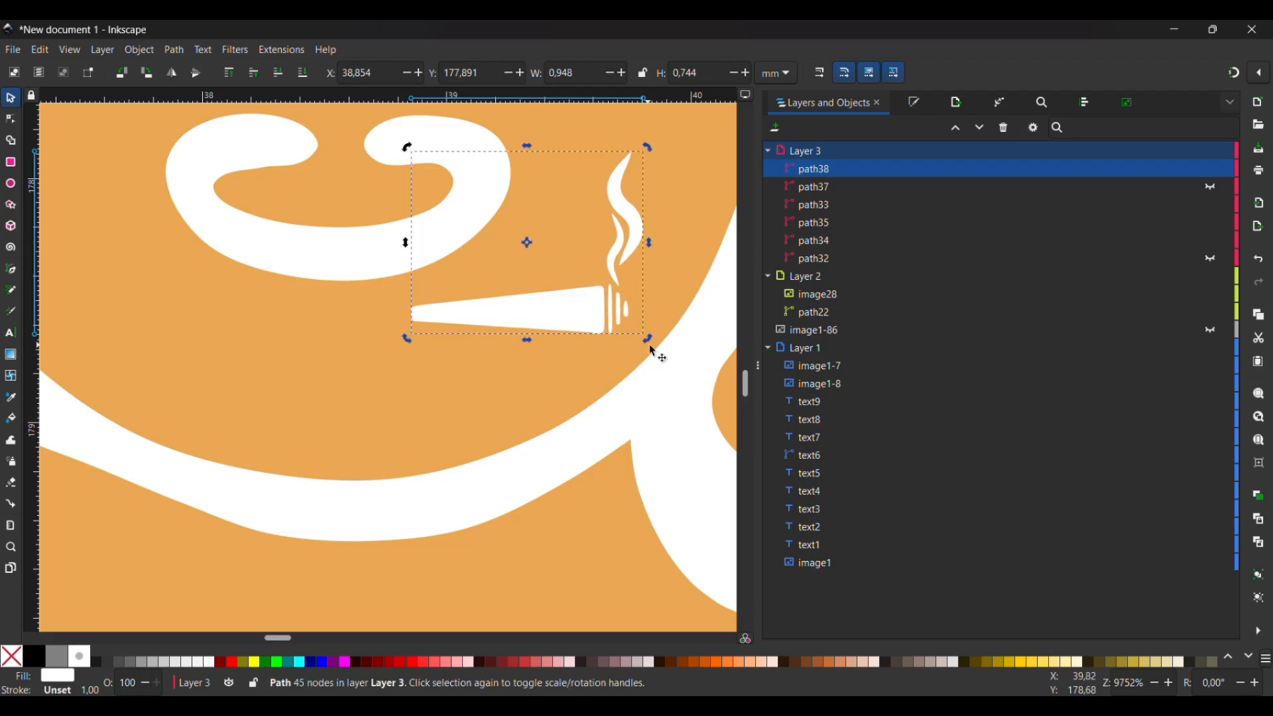
pyautogui.moveTo(651, 341); pyautogui.dragTo(538, 396)
pyautogui.moveTo(490, 250); pyautogui.dragTo(532, 299)
pyautogui.scroll(-3, 539, 302)
pyautogui.scroll(4, 550, 312)
pyautogui.click(511, 312)
pyautogui.moveTo(368, 371); pyautogui.dragTo(375, 367)
# Step: Examine the nodes at the joint's burning end and how the joint sits in the Buddha's face
pyautogui.scroll(2, 542, 340)
pyautogui.doubleClick(523, 348)
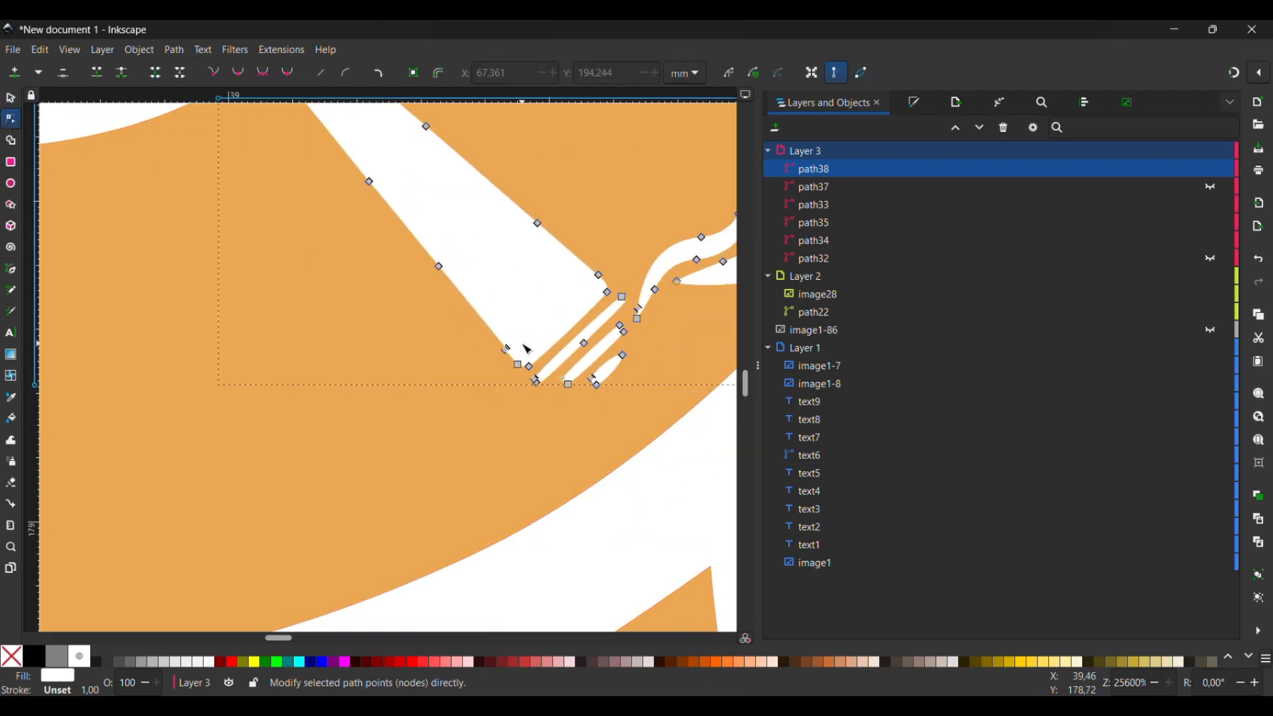
pyautogui.press('Escape')
pyautogui.scroll(-9, 617, 571)
pyautogui.moveTo(626, 573); pyautogui.dragTo(479, 411)
pyautogui.scroll(2, 478, 412)
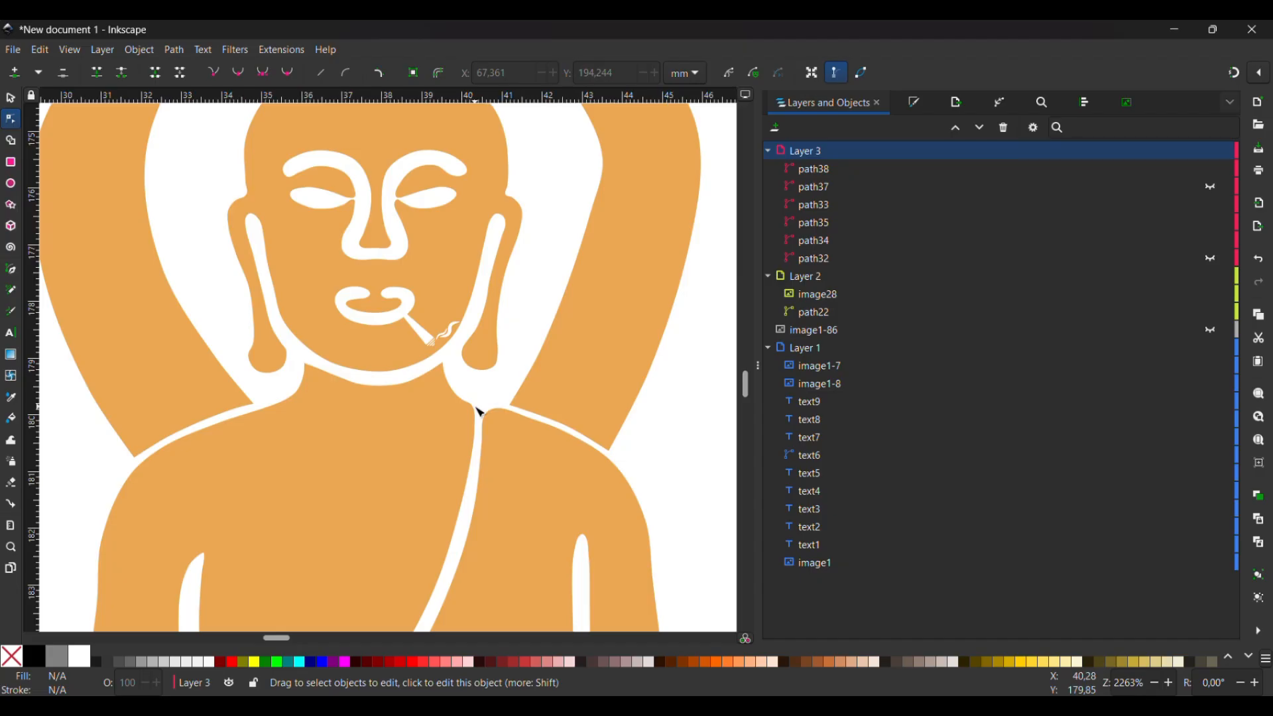
pyautogui.scroll(-5, 480, 413)
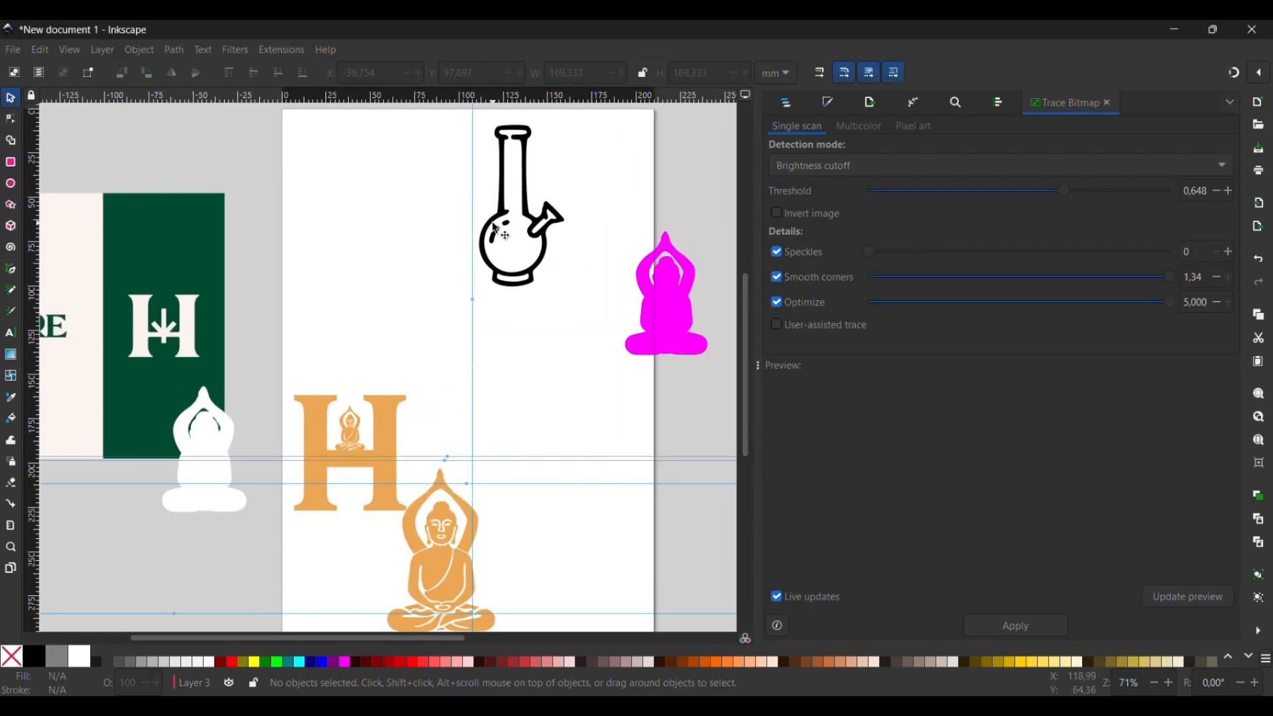
# Step: Move the traced bong drawing to just above the H and fill it with the orange sampled from the H
pyautogui.moveTo(481, 244); pyautogui.dragTo(343, 315)
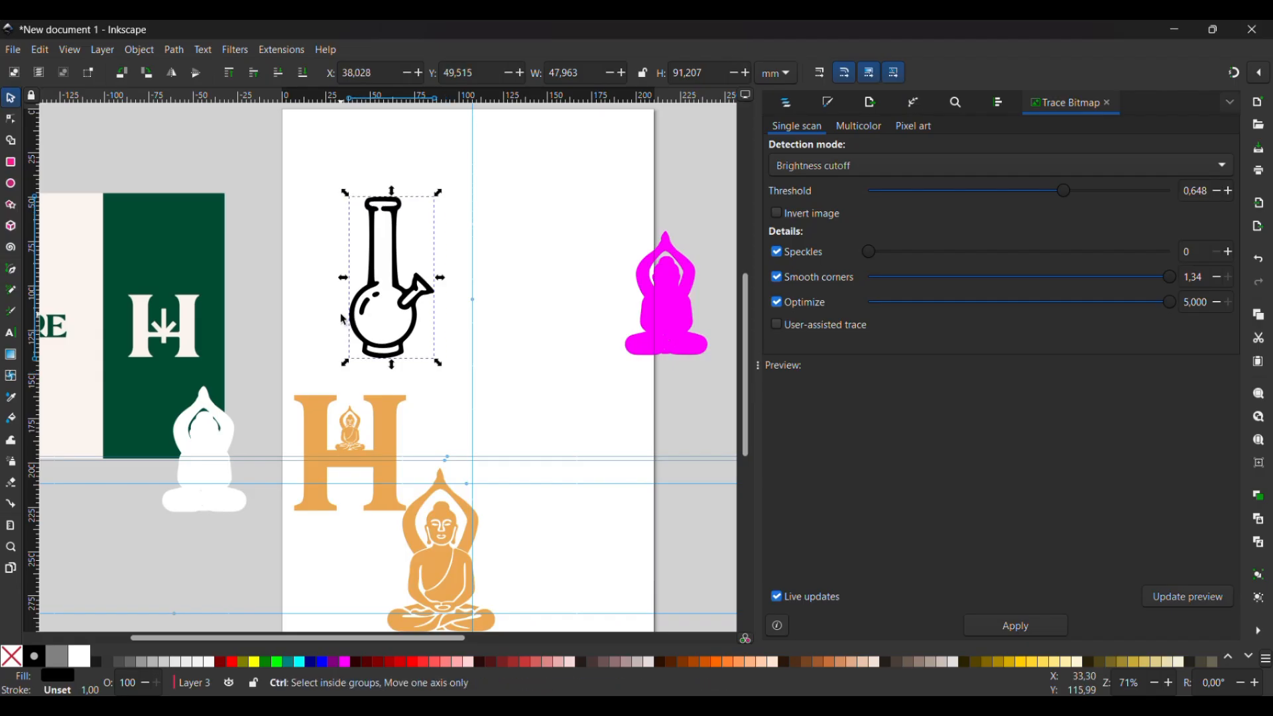
pyautogui.scroll(2, 343, 315)
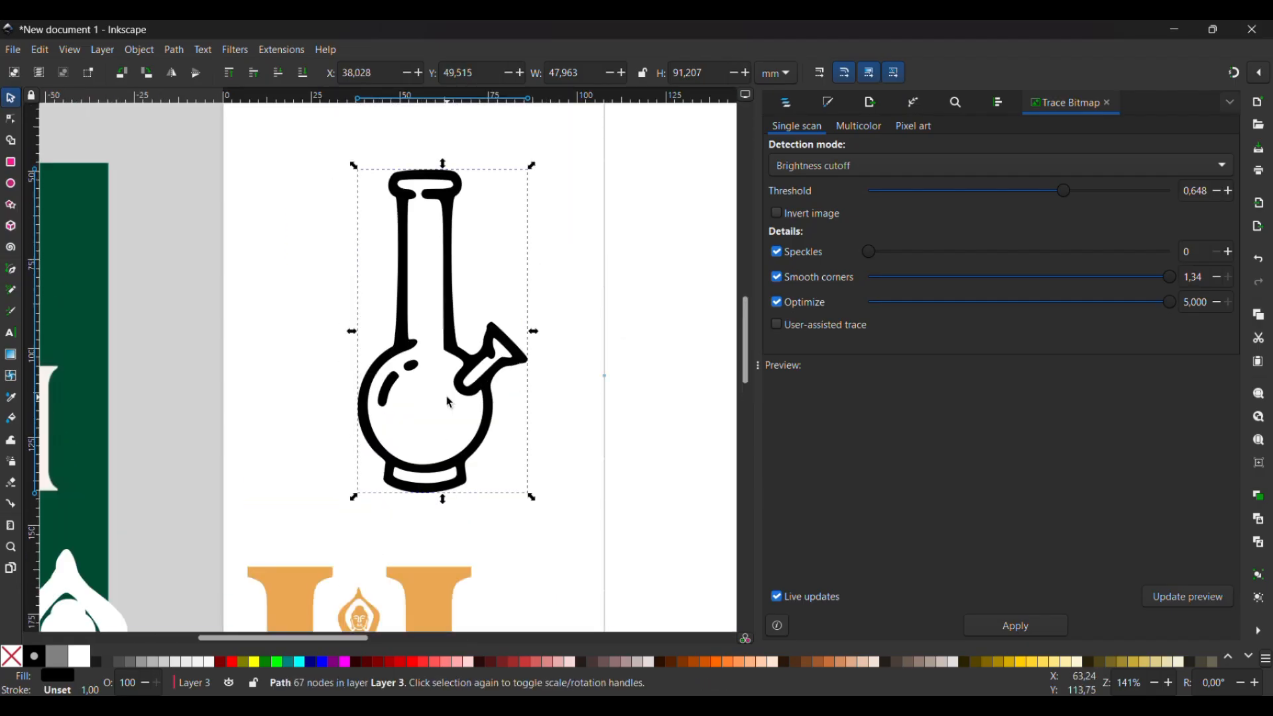
pyautogui.scroll(-3, 466, 461)
pyautogui.press('d')
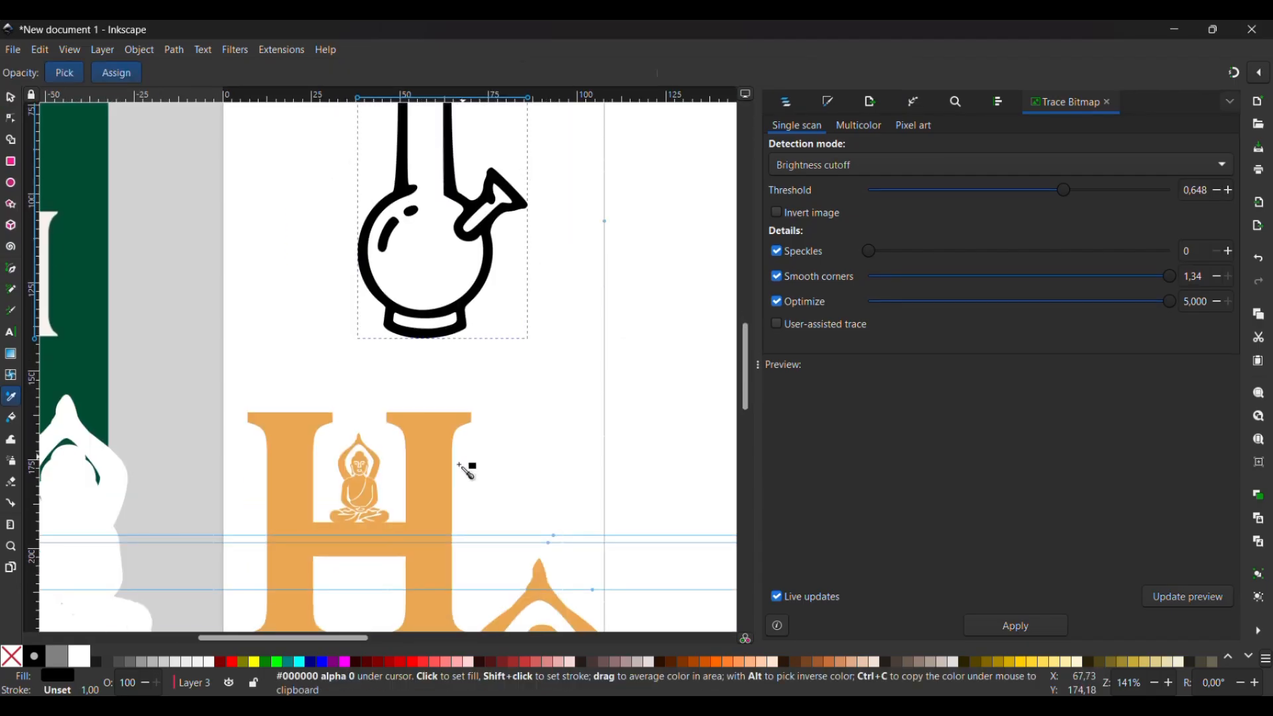
pyautogui.click(432, 542)
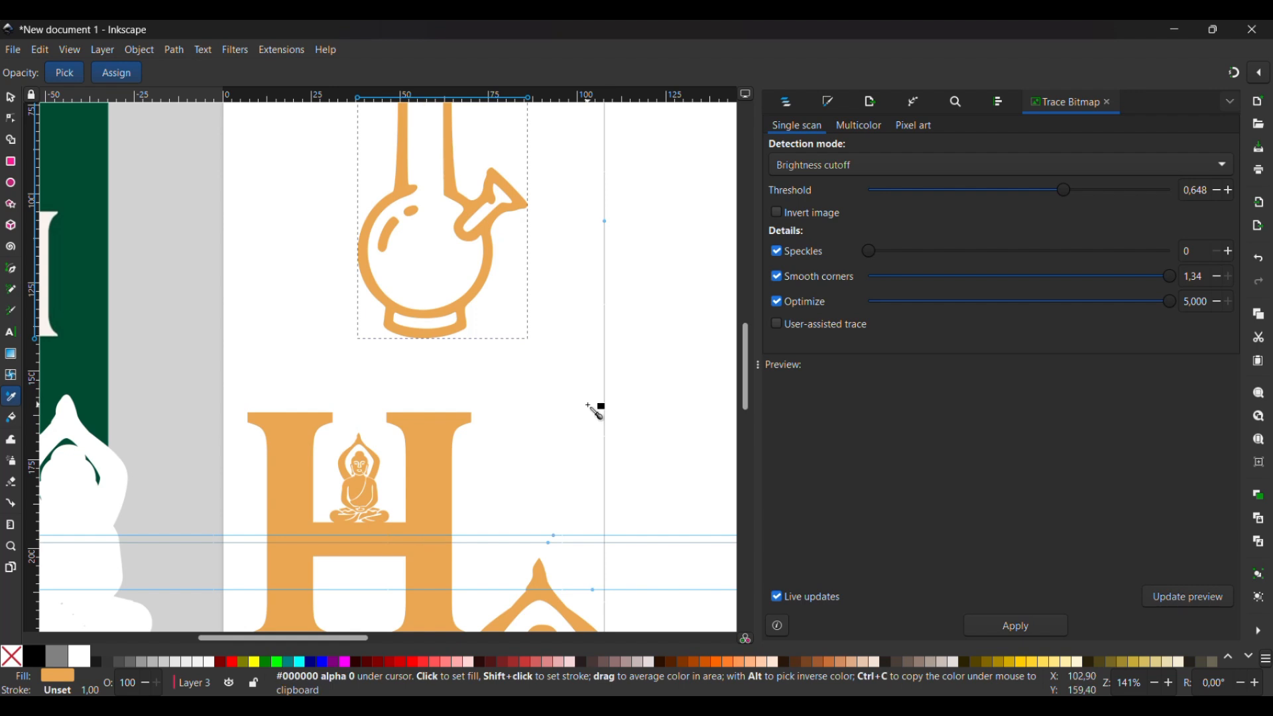
pyautogui.scroll(4, 589, 405)
pyautogui.scroll(-5, 550, 391)
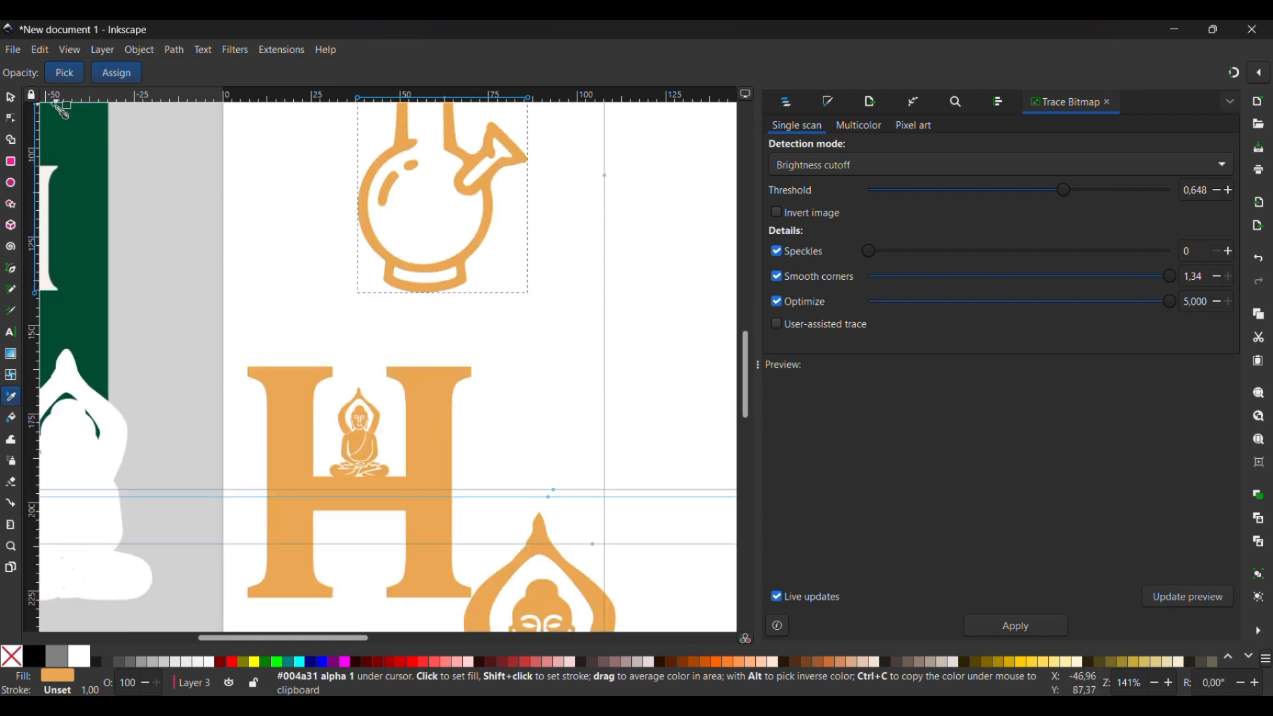
# Step: Shrink the orange bong to about 10.17 × 19.34 mm and move it over the Buddha in the H
pyautogui.click(11, 97)
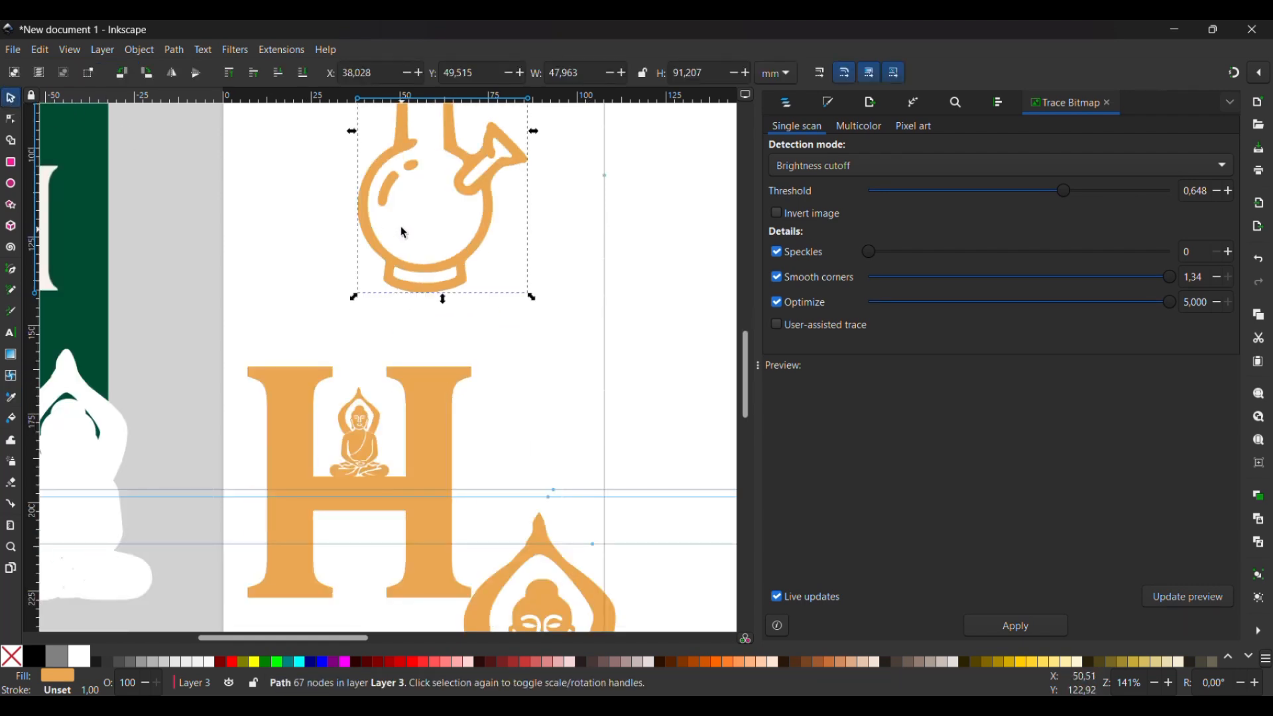
pyautogui.scroll(7, 403, 233)
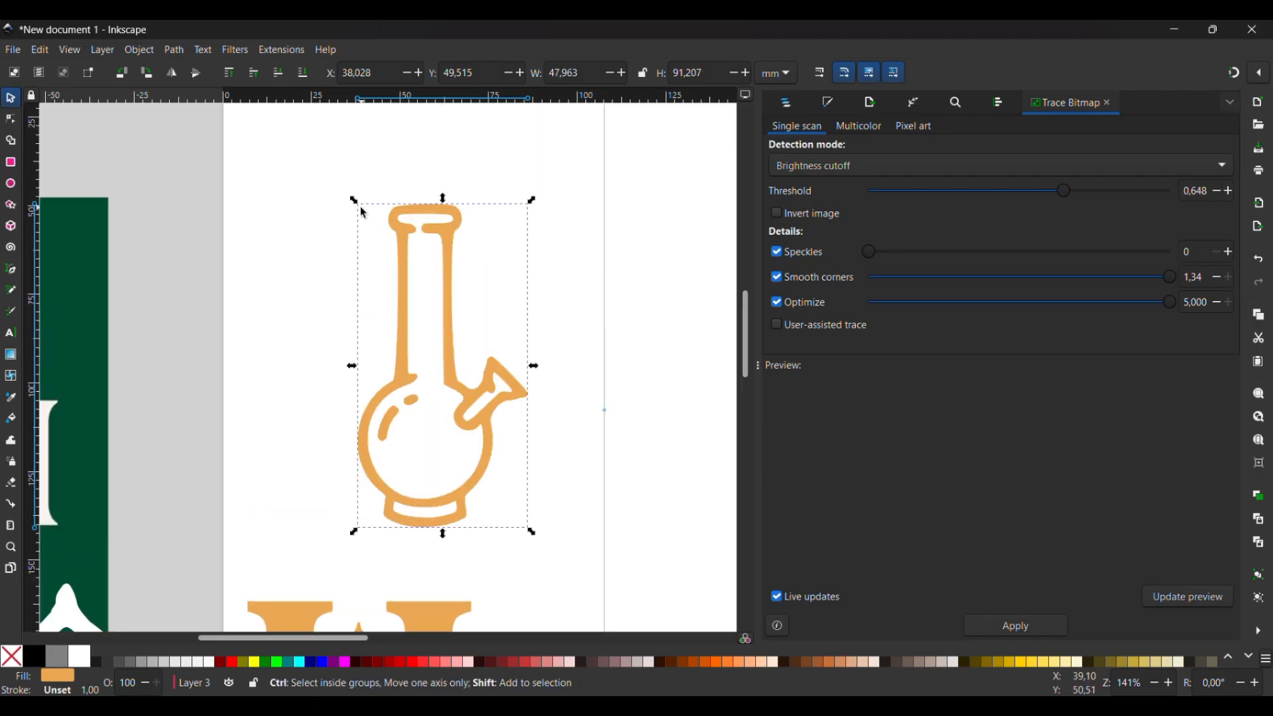
pyautogui.moveTo(356, 204); pyautogui.dragTo(424, 268)
pyautogui.moveTo(461, 396); pyautogui.dragTo(368, 629)
pyautogui.scroll(-6, 362, 607)
pyautogui.scroll(4, 364, 545)
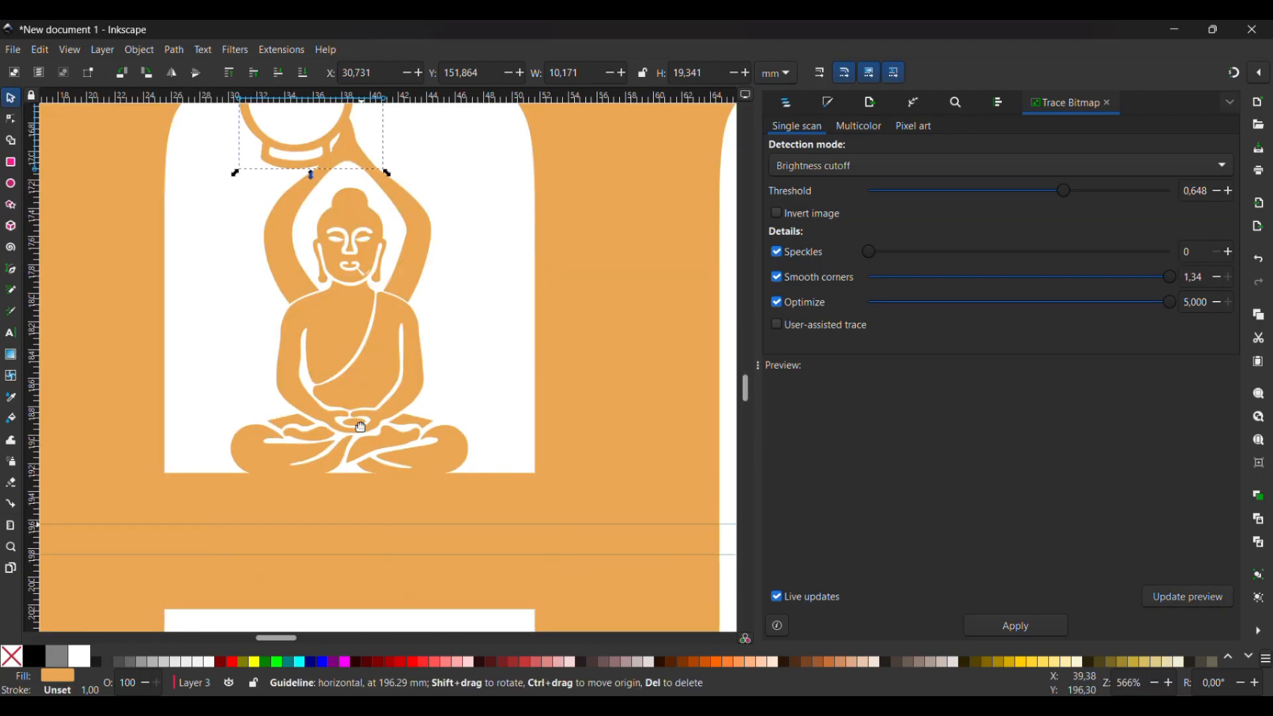
pyautogui.scroll(5, 357, 217)
pyautogui.scroll(5, 343, 212)
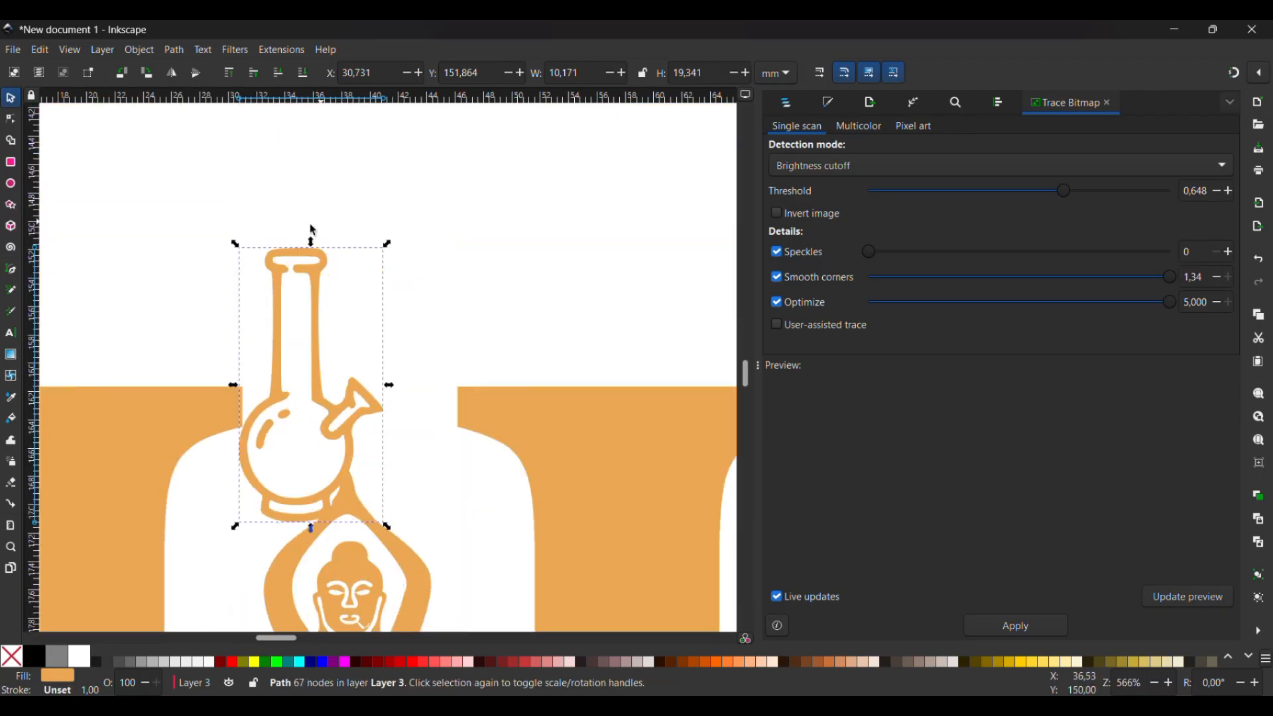
# Step: Shrink the bong to about 3.16 × 6 mm and stand it on the H's crossbar beside the Buddha's knee
pyautogui.moveTo(235, 243); pyautogui.dragTo(280, 302)
pyautogui.scroll(-10, 311, 199)
pyautogui.moveTo(319, 149); pyautogui.dragTo(482, 464)
pyautogui.moveTo(476, 370); pyautogui.dragTo(475, 392)
pyautogui.moveTo(484, 477); pyautogui.dragTo(508, 552)
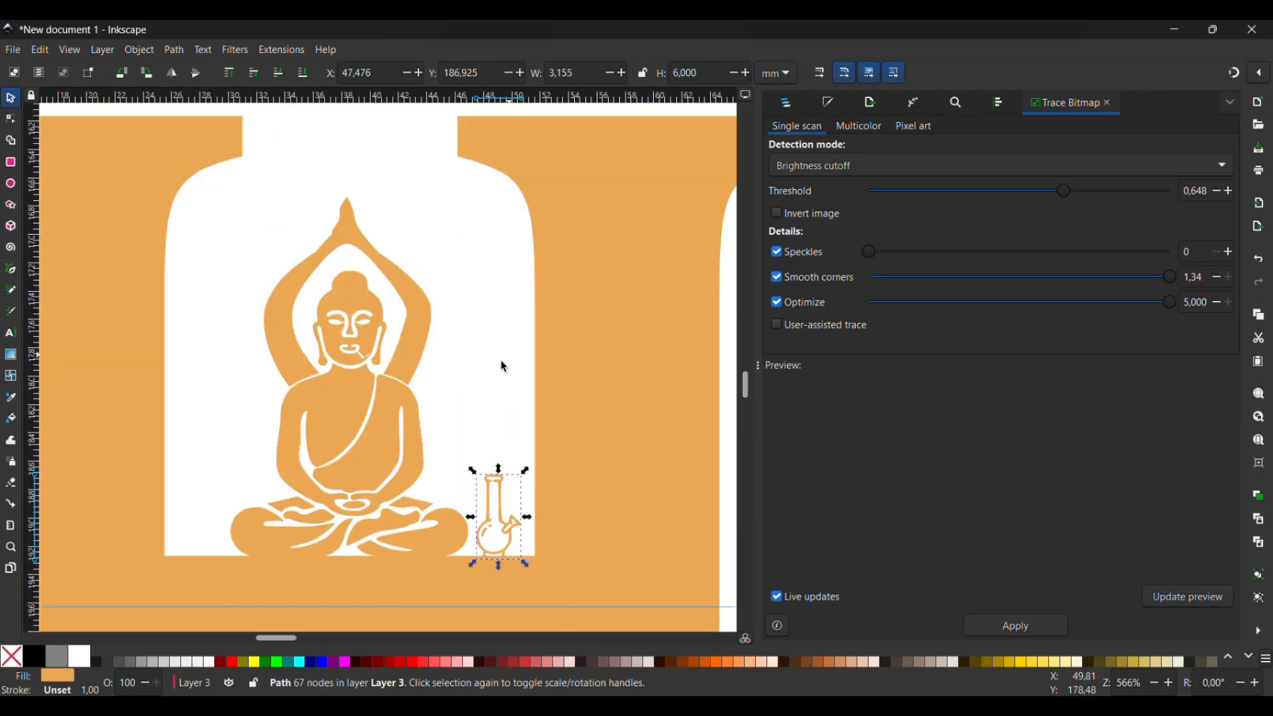
pyautogui.click(504, 369)
pyautogui.scroll(-5, 507, 427)
pyautogui.scroll(3, 477, 459)
pyautogui.moveTo(513, 386); pyautogui.dragTo(514, 387)
pyautogui.click(692, 431)
# Step: Try a black stroke on the small bong and clear the stroke again
pyautogui.scroll(-2, 691, 430)
pyautogui.scroll(6, 624, 431)
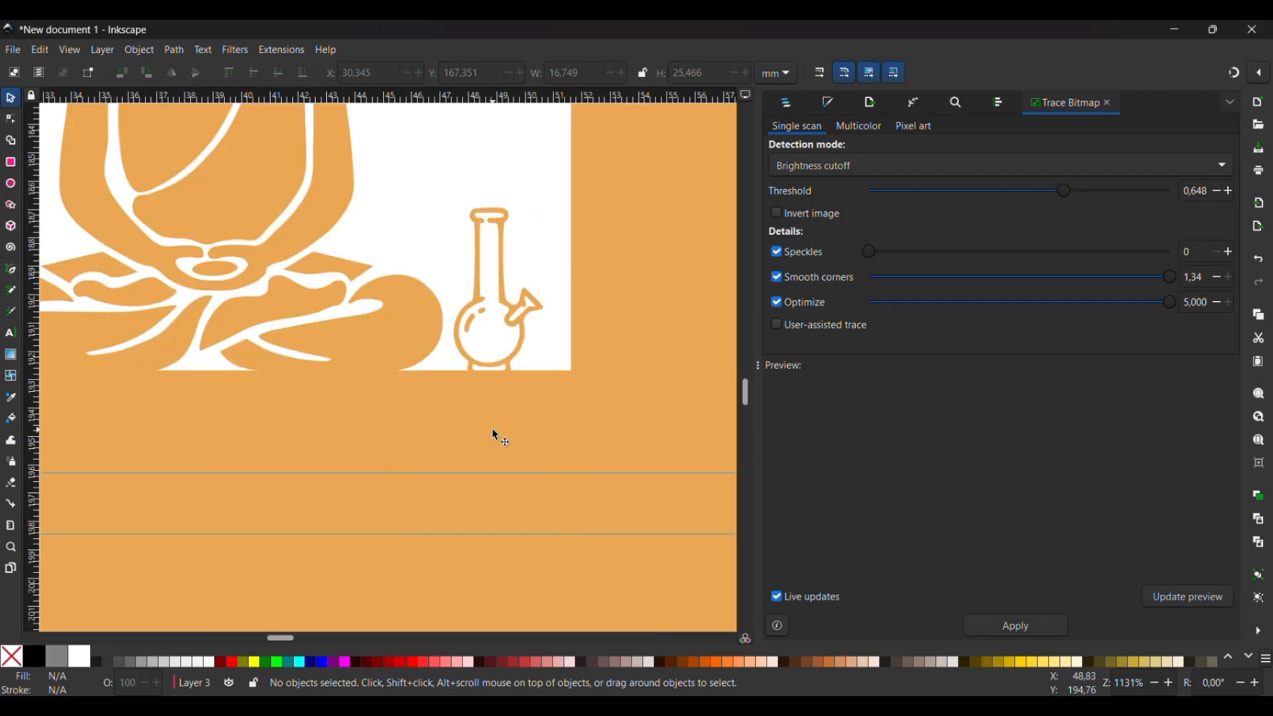
pyautogui.click(483, 362)
pyautogui.keyDown('shift'); pyautogui.click(33, 656); pyautogui.keyUp('shift')
pyautogui.keyDown('shift'); pyautogui.click(11, 656); pyautogui.keyUp('shift')
pyautogui.click(451, 170)
pyautogui.scroll(-6, 451, 170)
pyautogui.scroll(5, 451, 170)
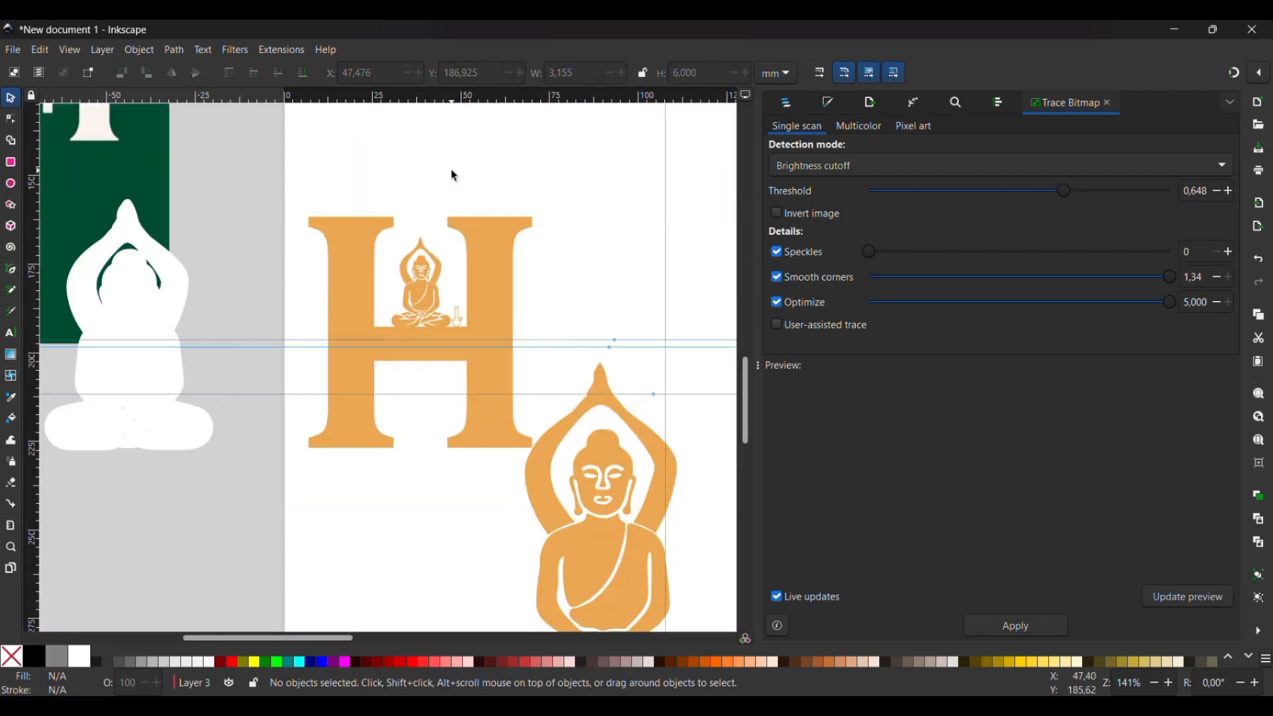
pyautogui.scroll(-3, 451, 170)
pyautogui.scroll(5, 451, 170)
pyautogui.scroll(-1, 506, 360)
pyautogui.click(568, 416)
pyautogui.click(174, 50)
pyautogui.click(233, 237)
pyautogui.moveTo(538, 313); pyautogui.dragTo(627, 241)
pyautogui.moveTo(536, 323); pyautogui.dragTo(583, 338)
pyautogui.press('Escape')
pyautogui.scroll(4, 624, 284)
pyautogui.scroll(-4, 543, 383)
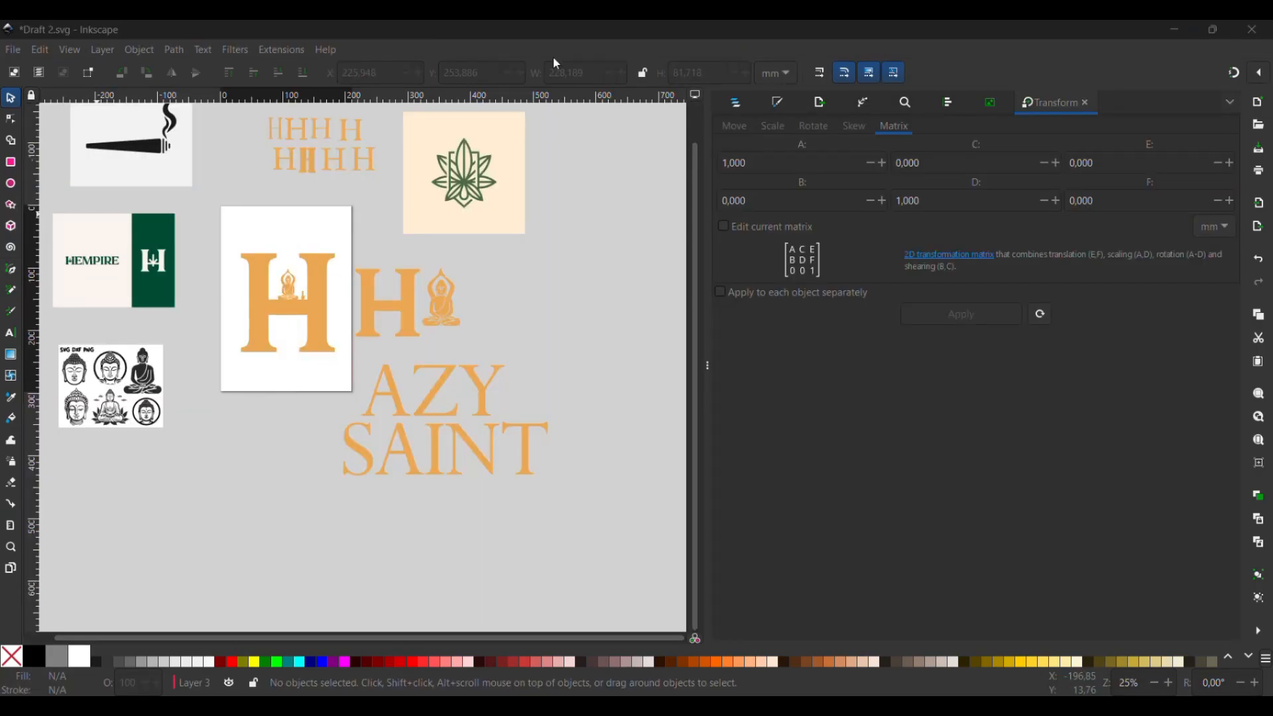
# Step: Nudge the curve node on the left foot of the A in AZY left to about X 231.3 mm
pyautogui.scroll(3, 408, 411)
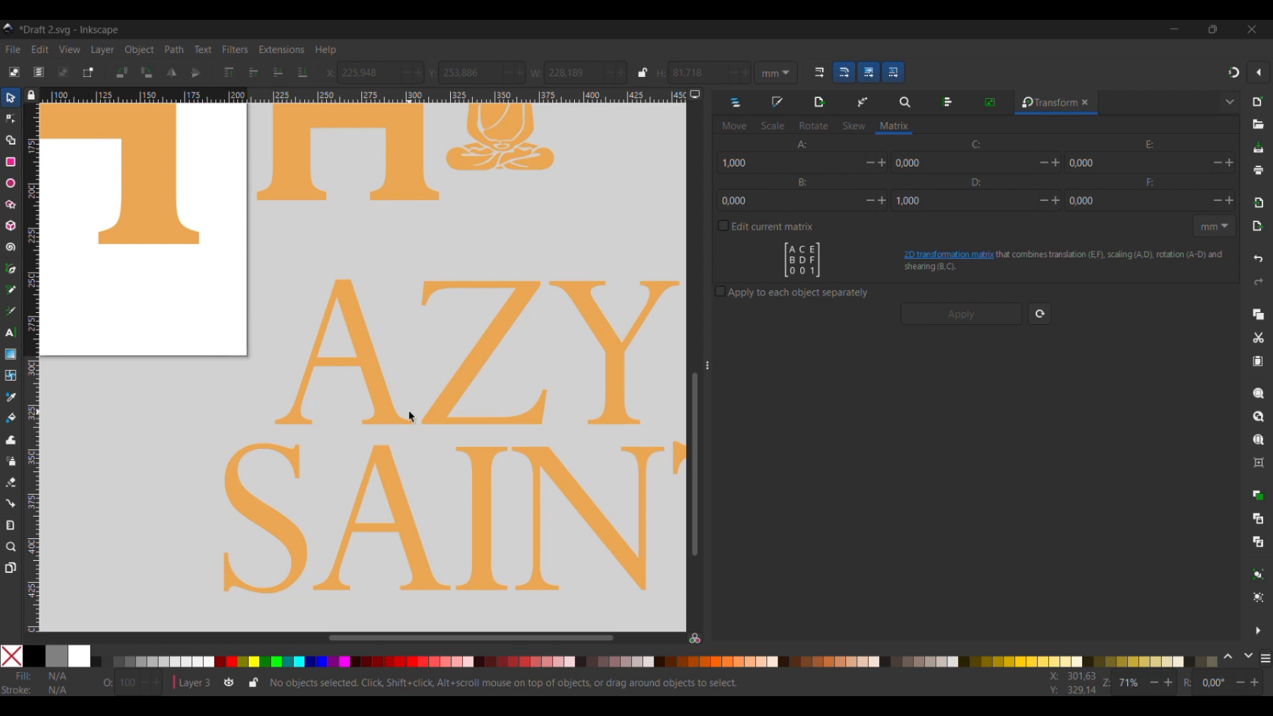
pyautogui.hscroll(4, 409, 413)
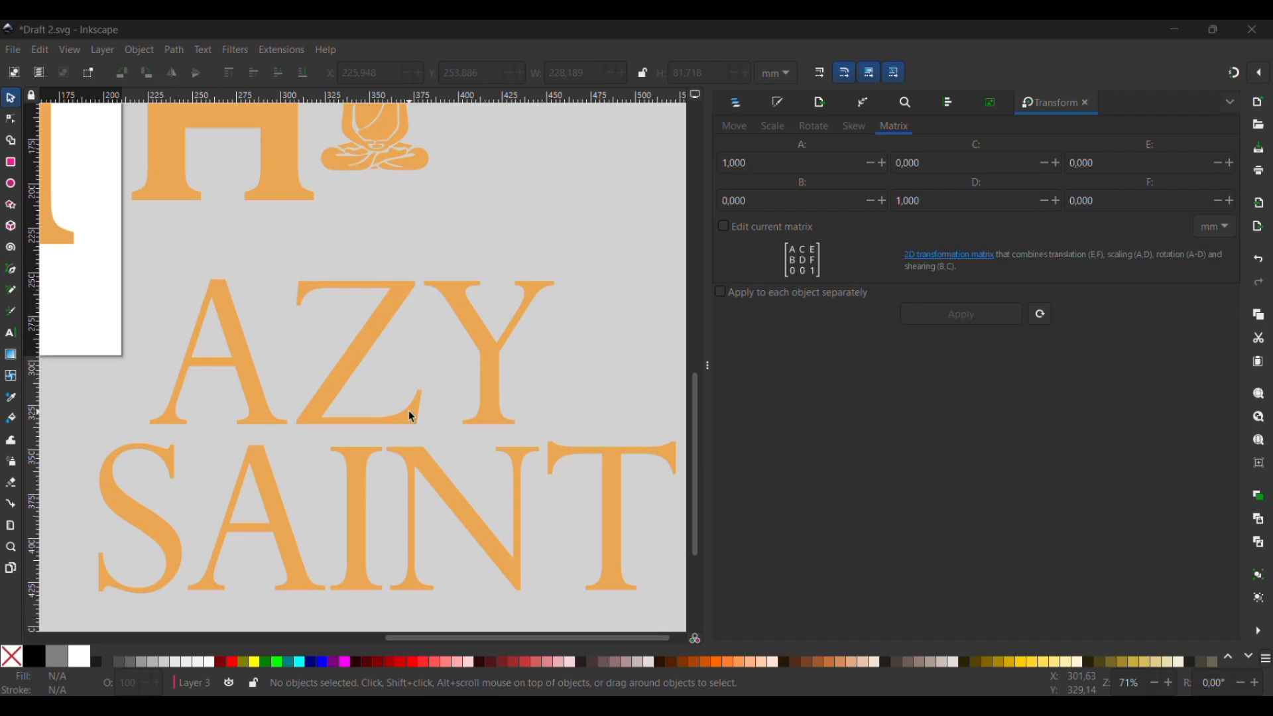
pyautogui.keyDown('ctrl'); pyautogui.scroll(3, 296, 435); pyautogui.keyUp('ctrl')
pyautogui.scroll(5, 265, 428)
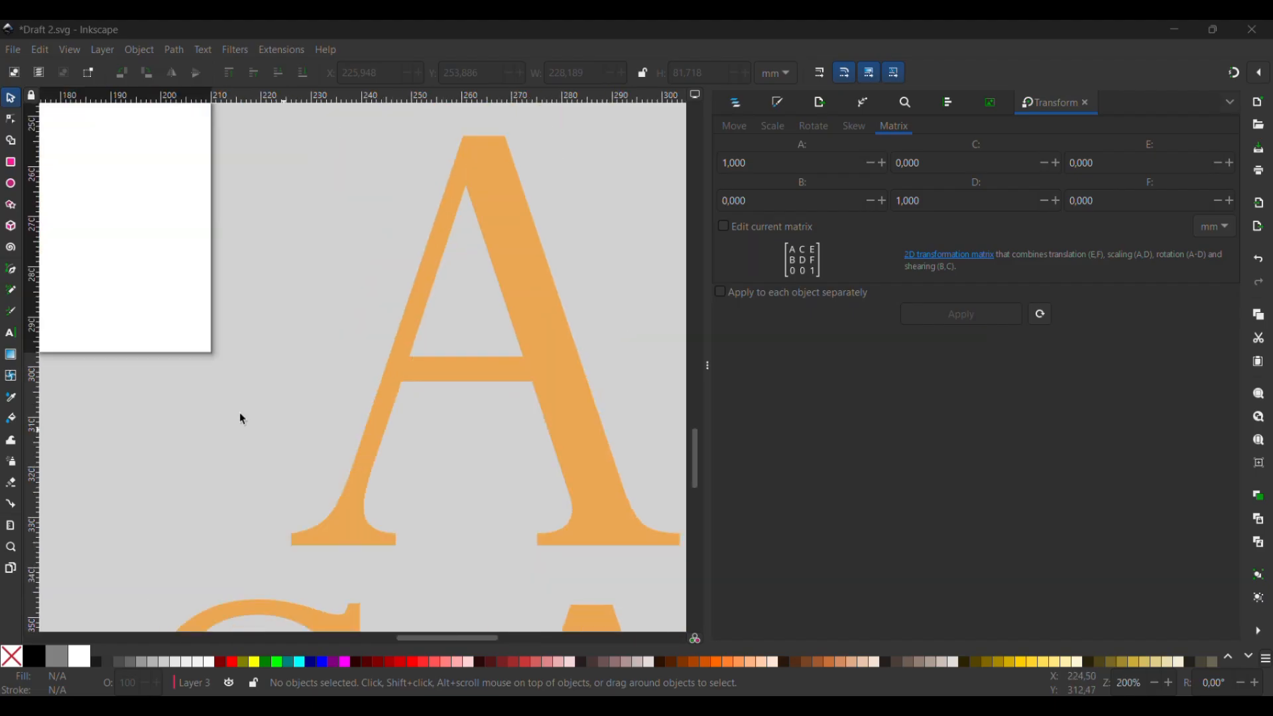
pyautogui.click(11, 119)
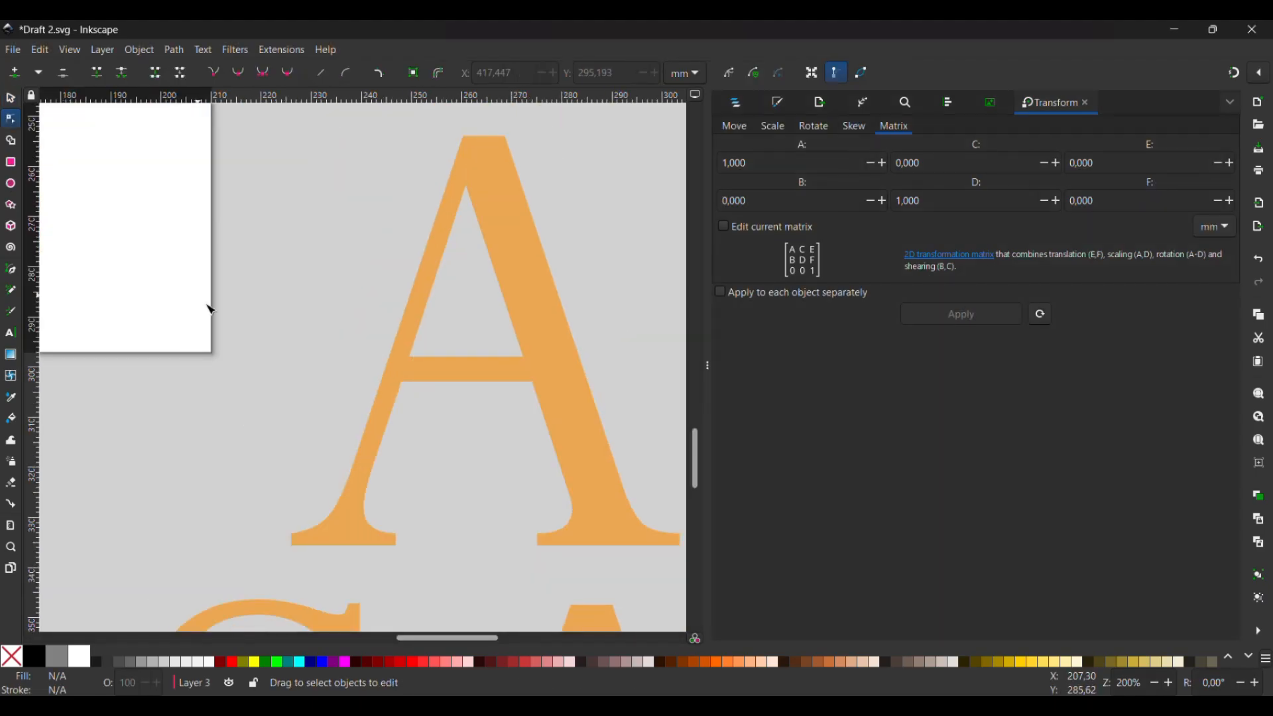
pyautogui.click(412, 347)
pyautogui.scroll(-6, 357, 435)
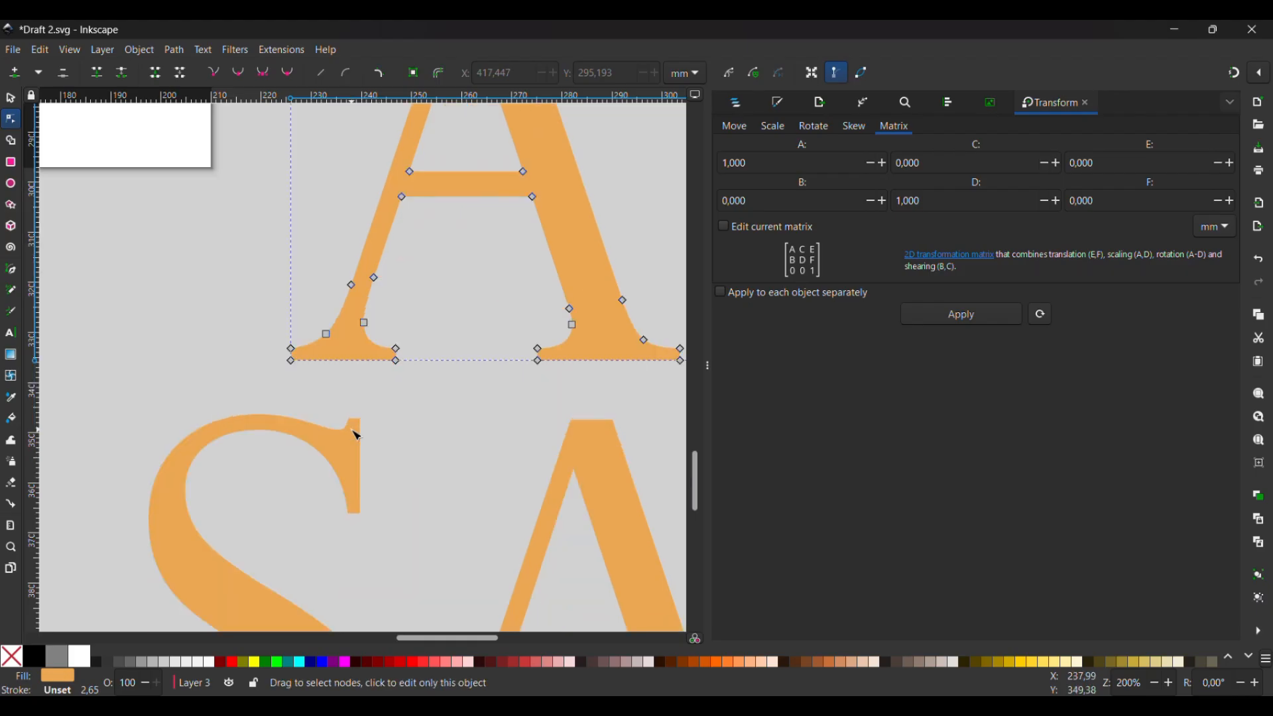
pyautogui.keyDown('ctrl'); pyautogui.scroll(4, 332, 348); pyautogui.keyUp('ctrl')
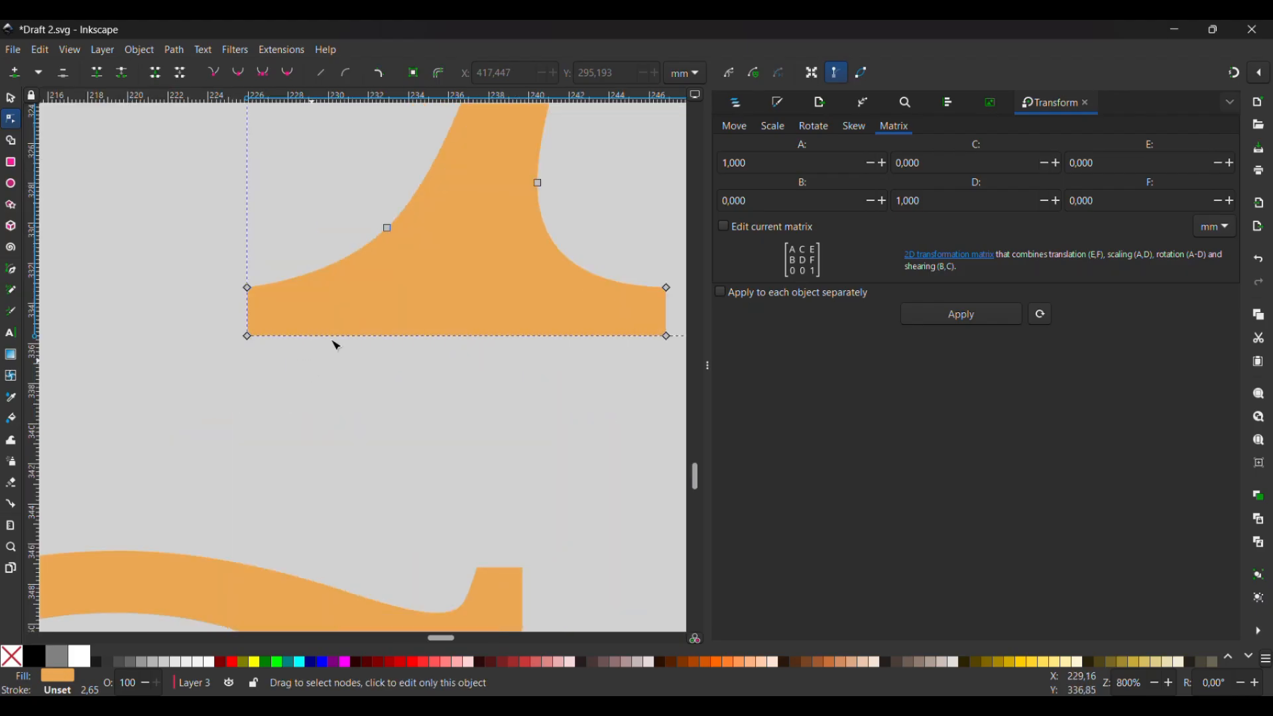
pyautogui.click(388, 228)
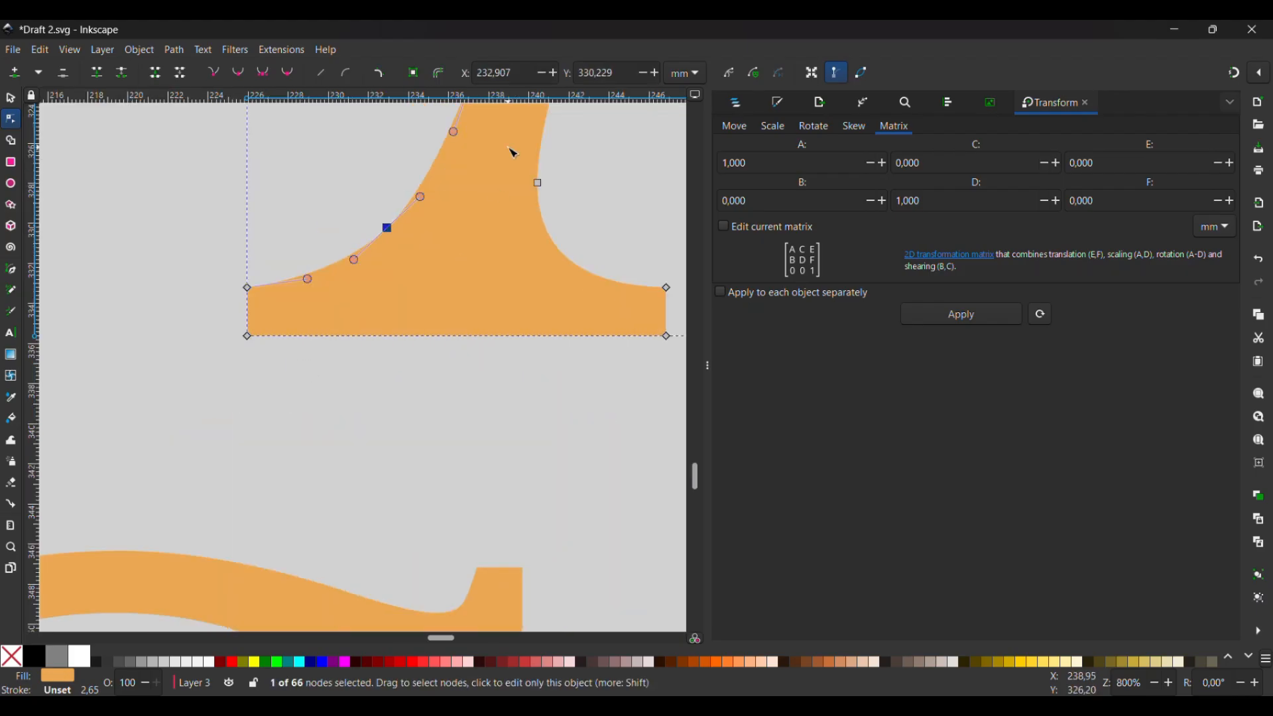
pyautogui.scroll(8, 512, 192)
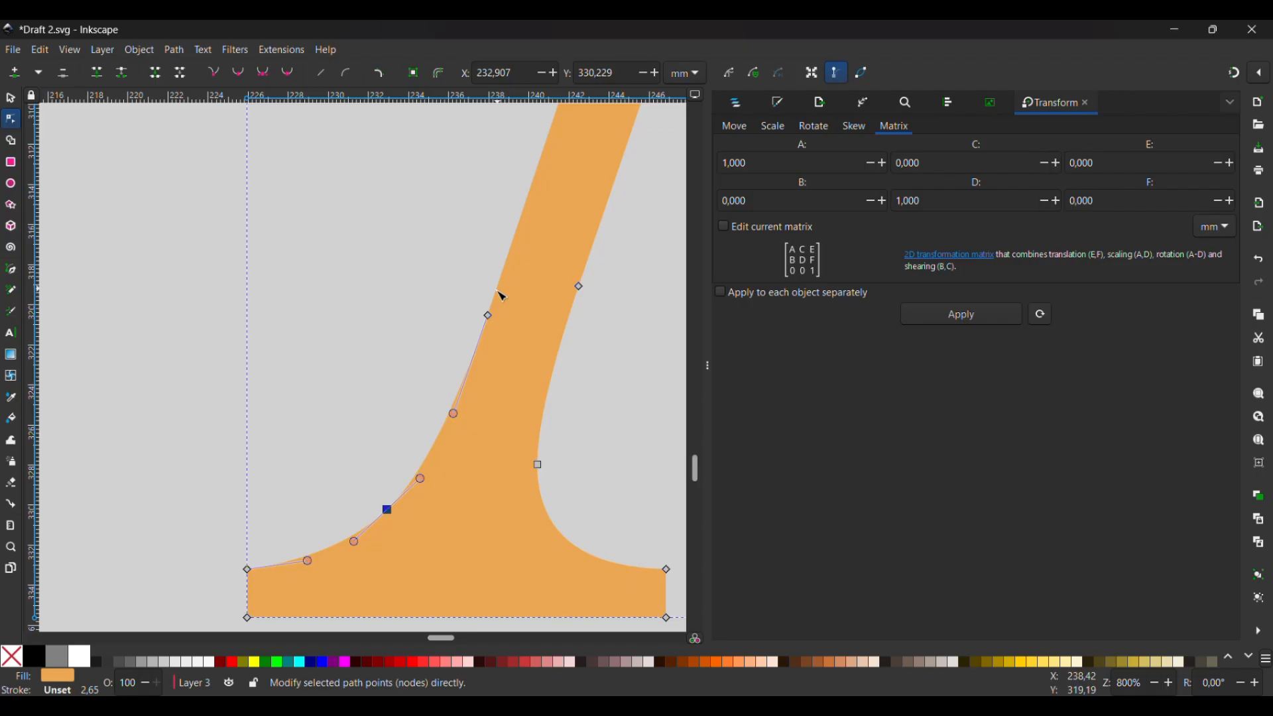
pyautogui.press('Left')
pyautogui.press('Left')
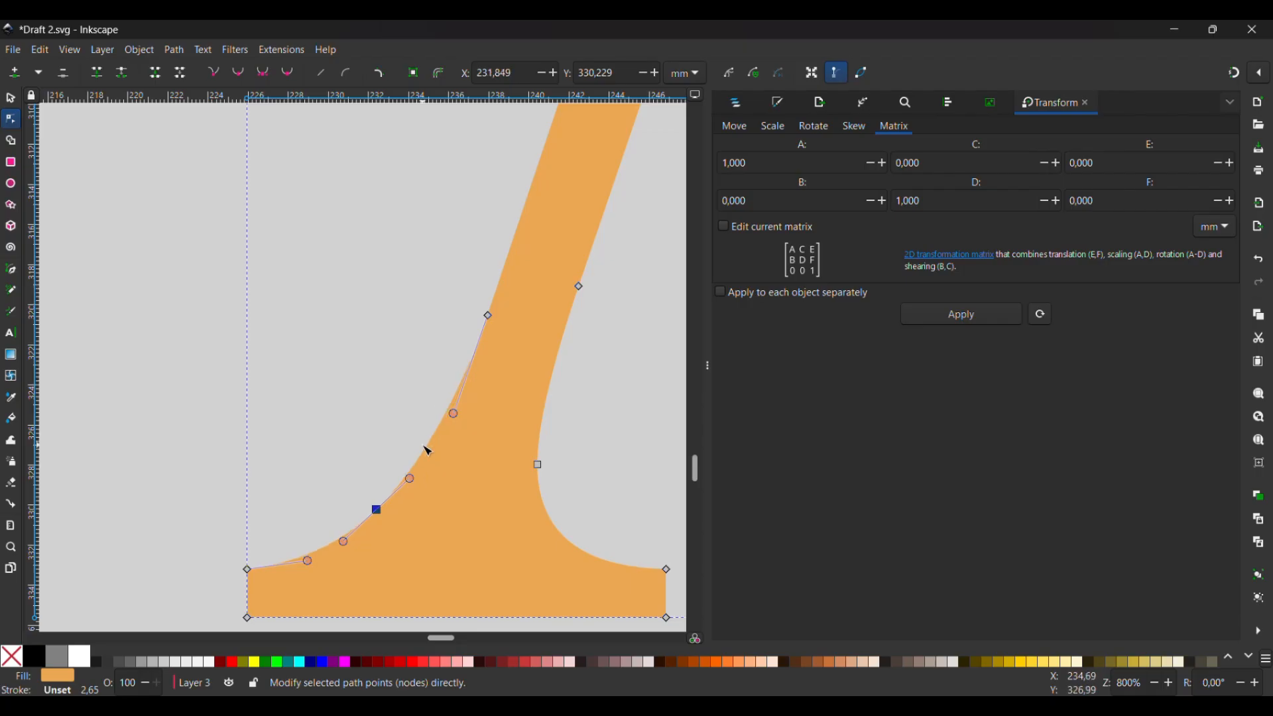
pyautogui.press('Left')
pyautogui.press('Left')
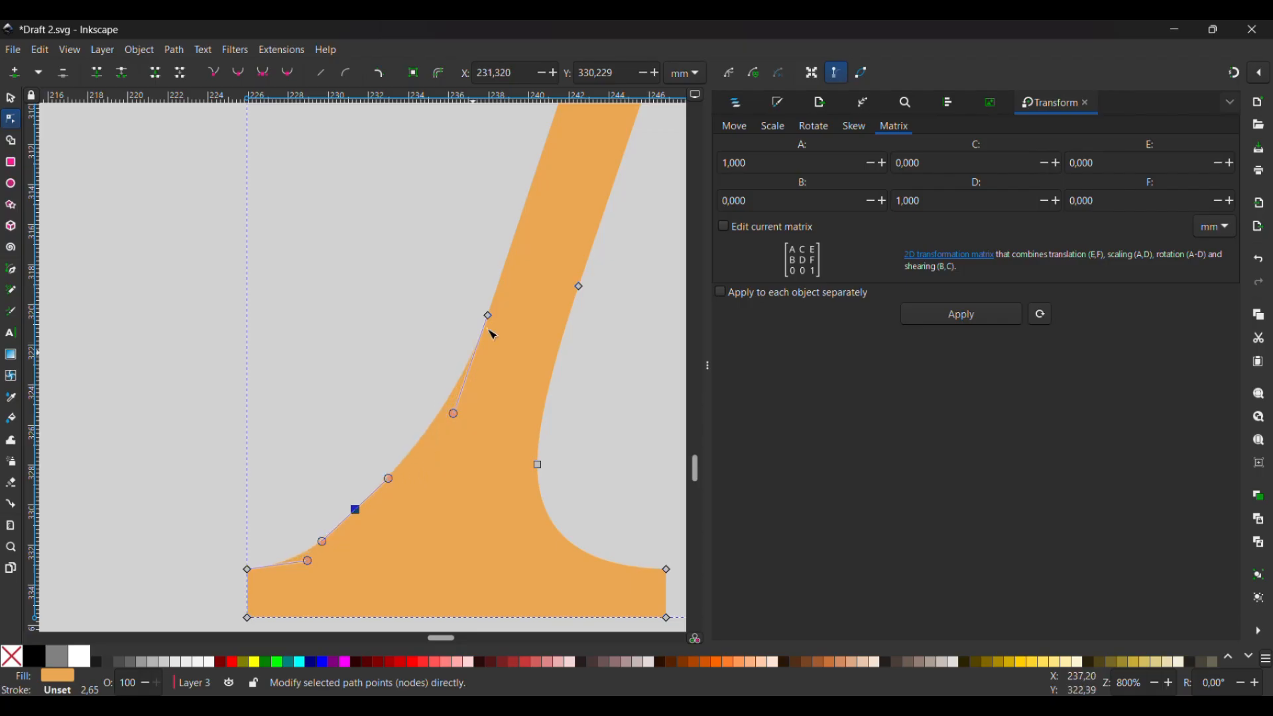
# Step: Nudge the node above the A's left foot curve left to X 236.350 mm
pyautogui.click(490, 316)
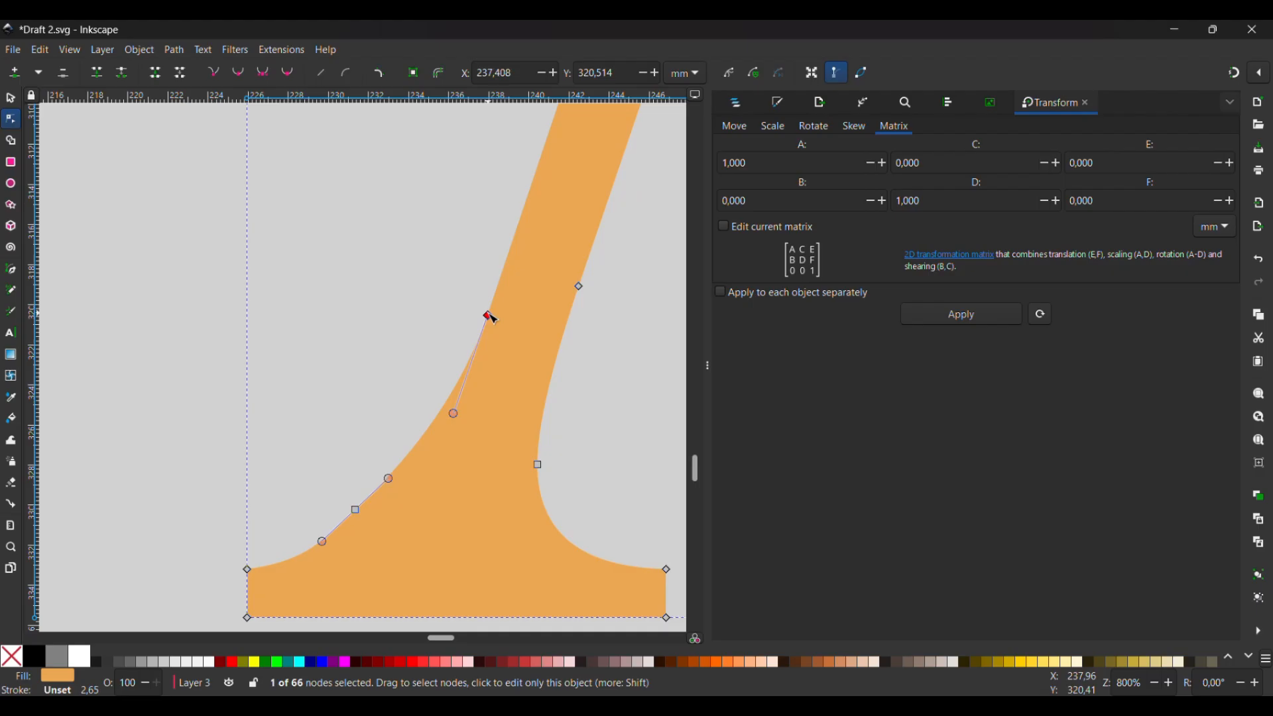
pyautogui.press('Left')
pyautogui.press('Left')
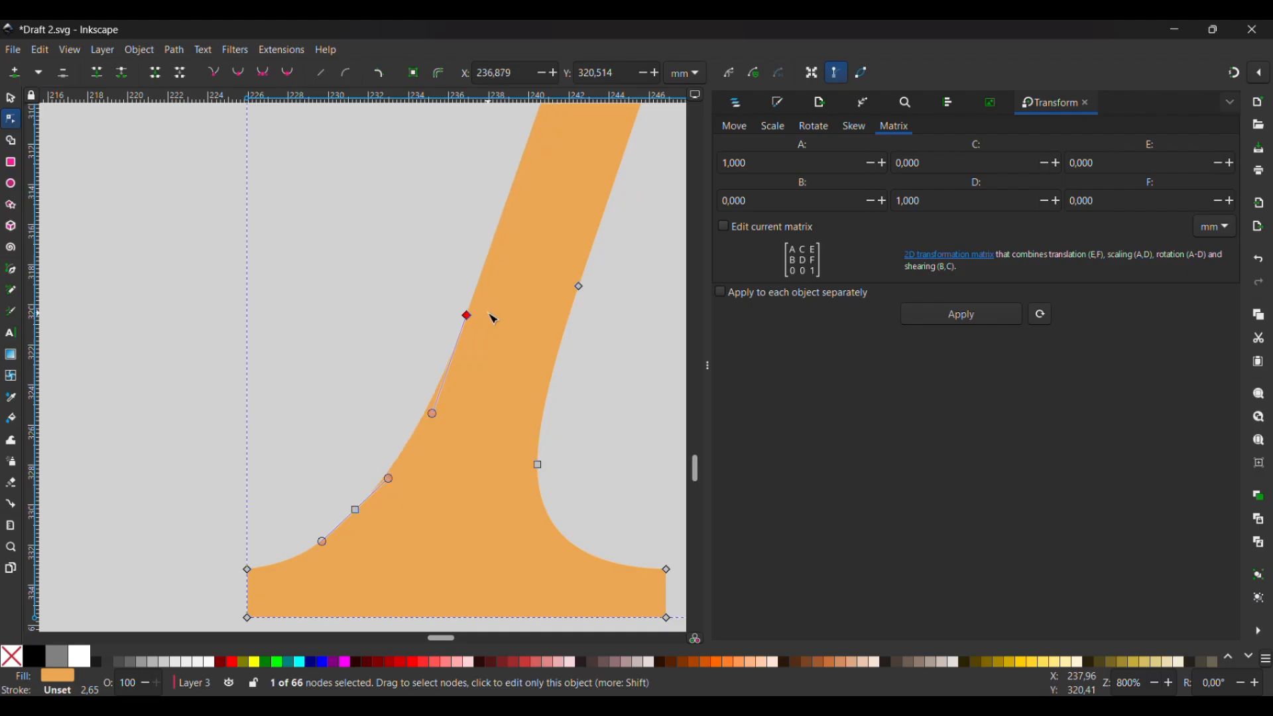
# Step: Nudge the left corner node of the A's flat apex left to widen the diagonal stroke
pyautogui.scroll(10, 638, 245)
pyautogui.hscroll(1, 638, 245)
pyautogui.scroll(15, 640, 247)
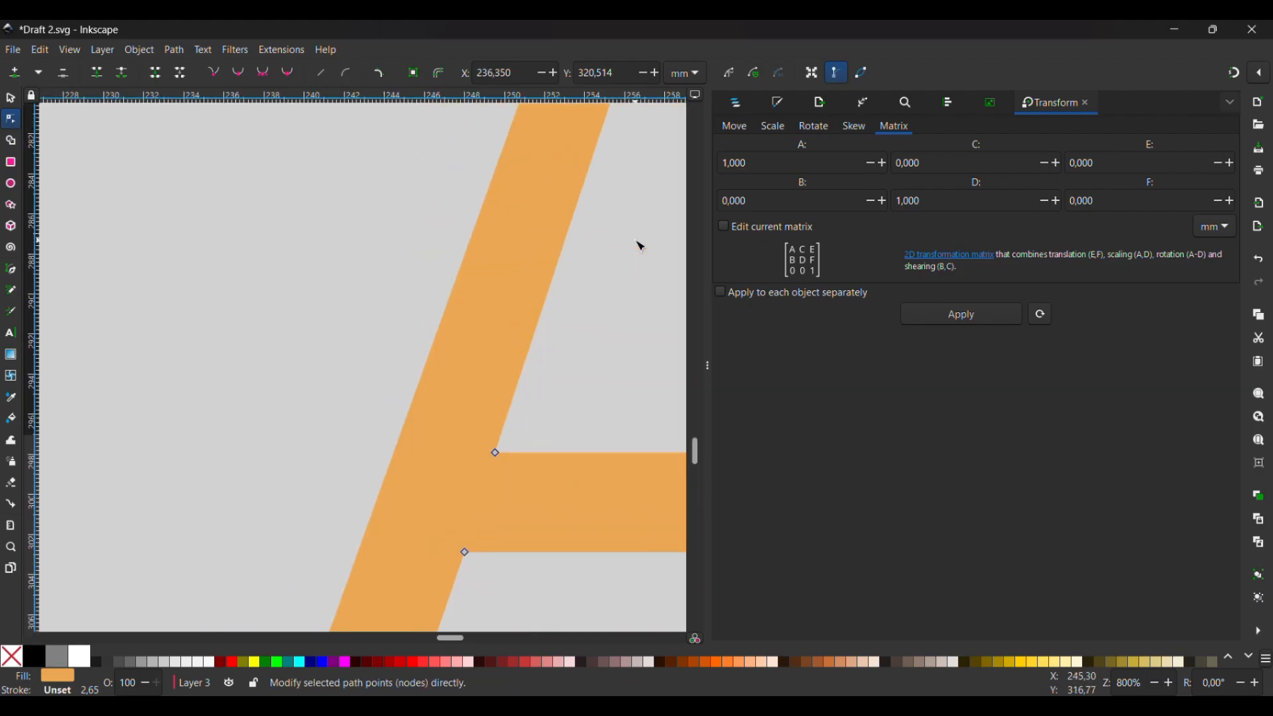
pyautogui.hscroll(10, 641, 247)
pyautogui.scroll(5, 641, 247)
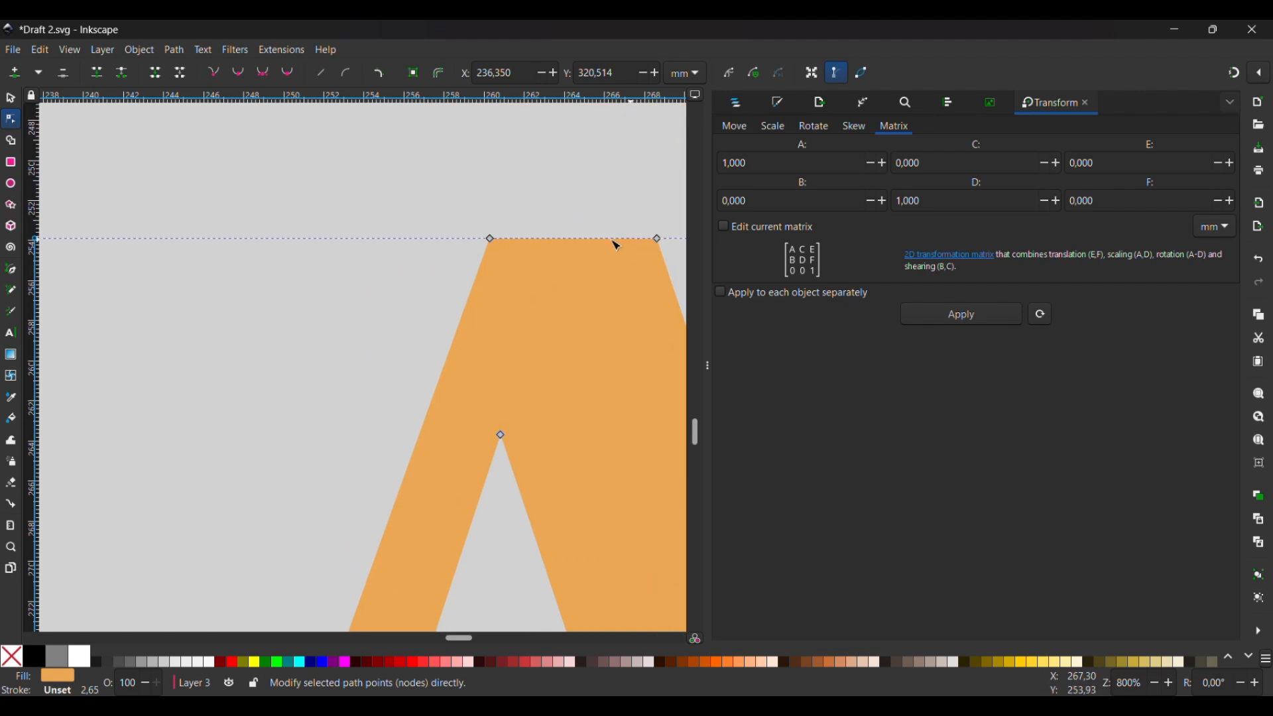
pyautogui.click(491, 239)
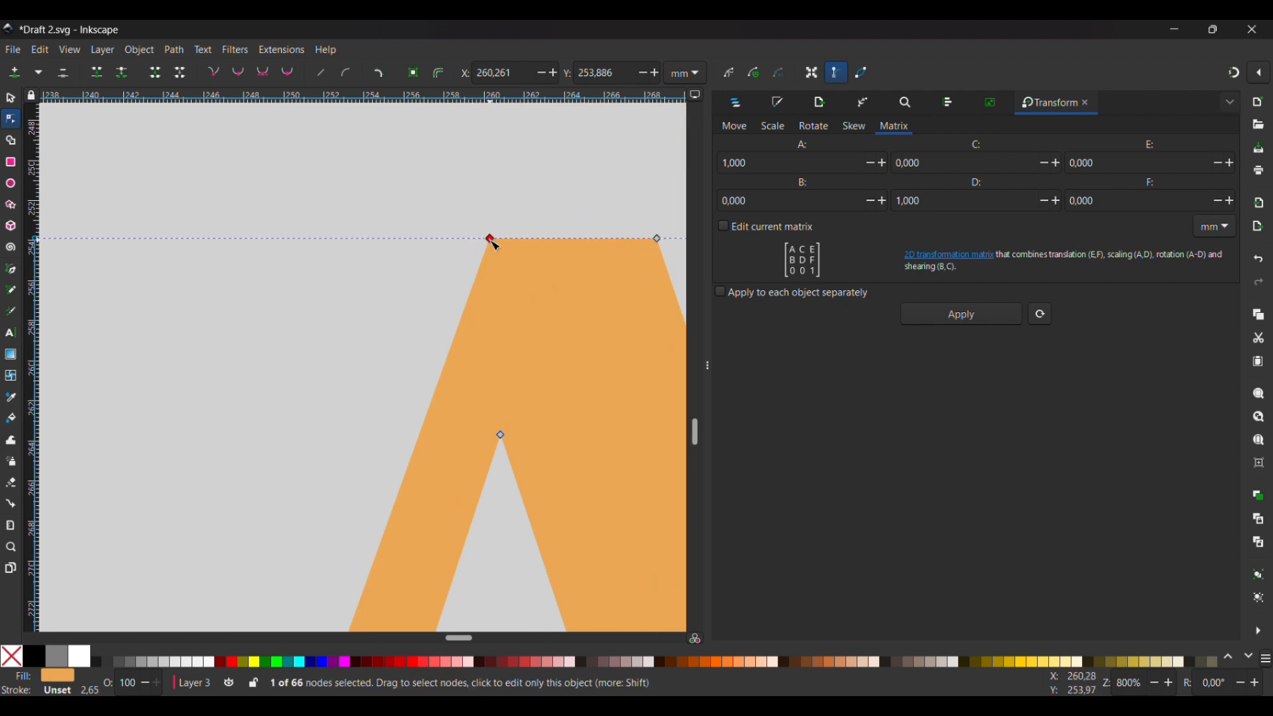
pyautogui.press('Left')
pyautogui.press('Left')
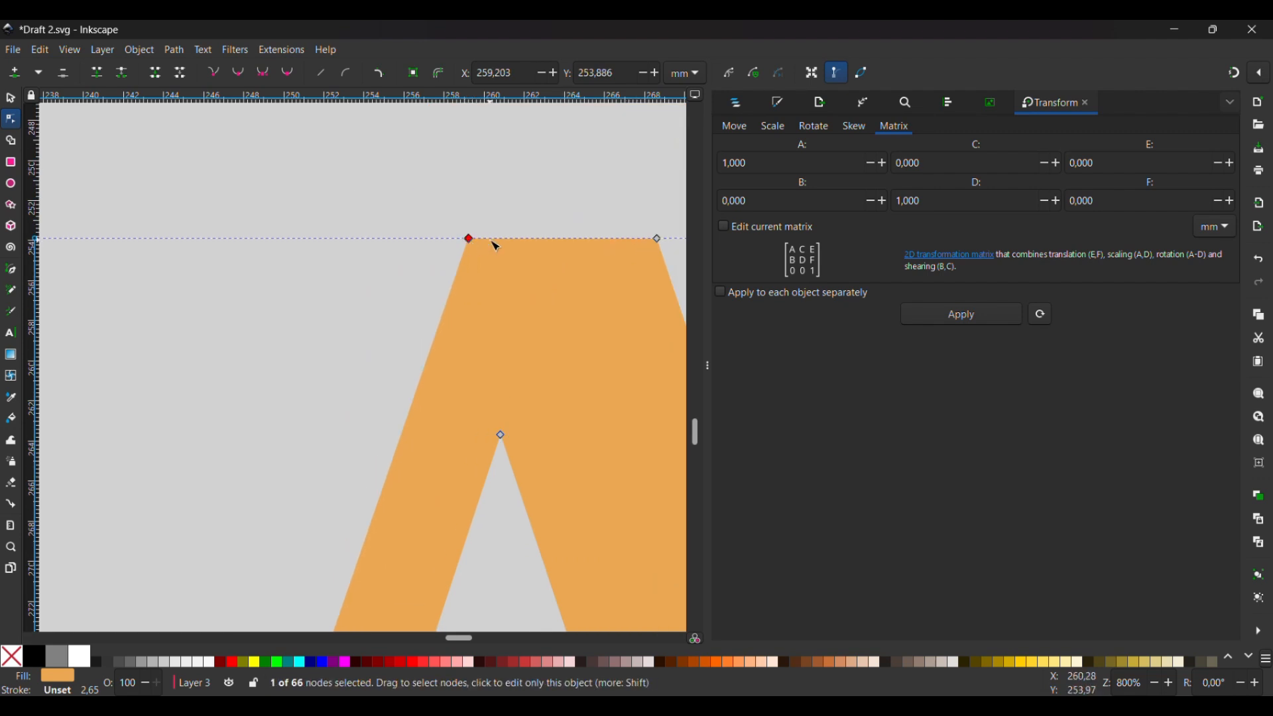
pyautogui.press('Left')
pyautogui.press('Escape')
# Step: Select the left foot's two curve nodes together with the A's left apex node and nudge them further left
pyautogui.scroll(-15, 491, 241)
pyautogui.click(359, 400)
pyautogui.scroll(10, 597, 166)
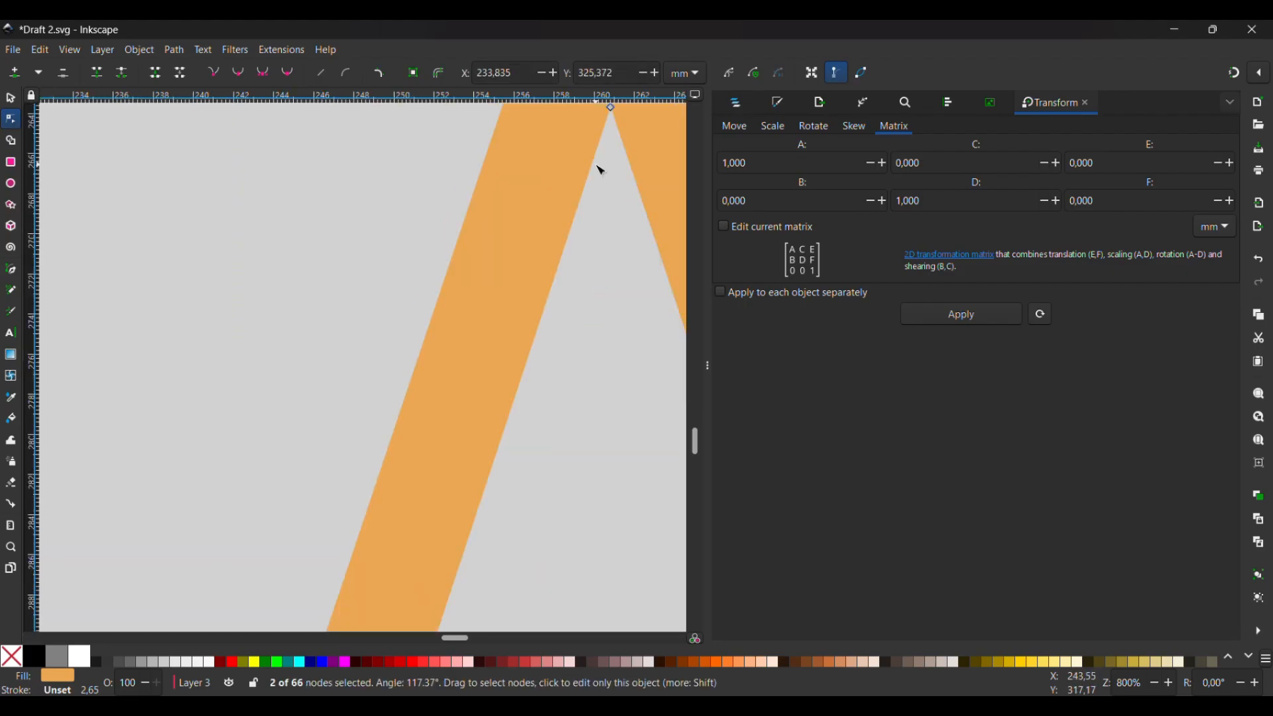
pyautogui.scroll(8, 596, 166)
pyautogui.keyDown('shift'); pyautogui.click(565, 185); pyautogui.keyUp('shift')
pyautogui.scroll(-4, 430, 199)
pyautogui.press('Left')
pyautogui.press('Left')
pyautogui.press('Left')
pyautogui.press('Left')
pyautogui.press('Left')
pyautogui.press('Left')
pyautogui.press('Left')
# Step: Extend the A's left foot serif by moving its two end nodes left to X 222.244 mm
pyautogui.scroll(6, 279, 590)
pyautogui.click(425, 476)
pyautogui.moveTo(425, 476); pyautogui.dragTo(469, 638)
pyautogui.press('Left')
pyautogui.press('Left')
pyautogui.press('Left')
pyautogui.press('Left')
pyautogui.press('Left')
pyautogui.press('Left')
pyautogui.press('Left')
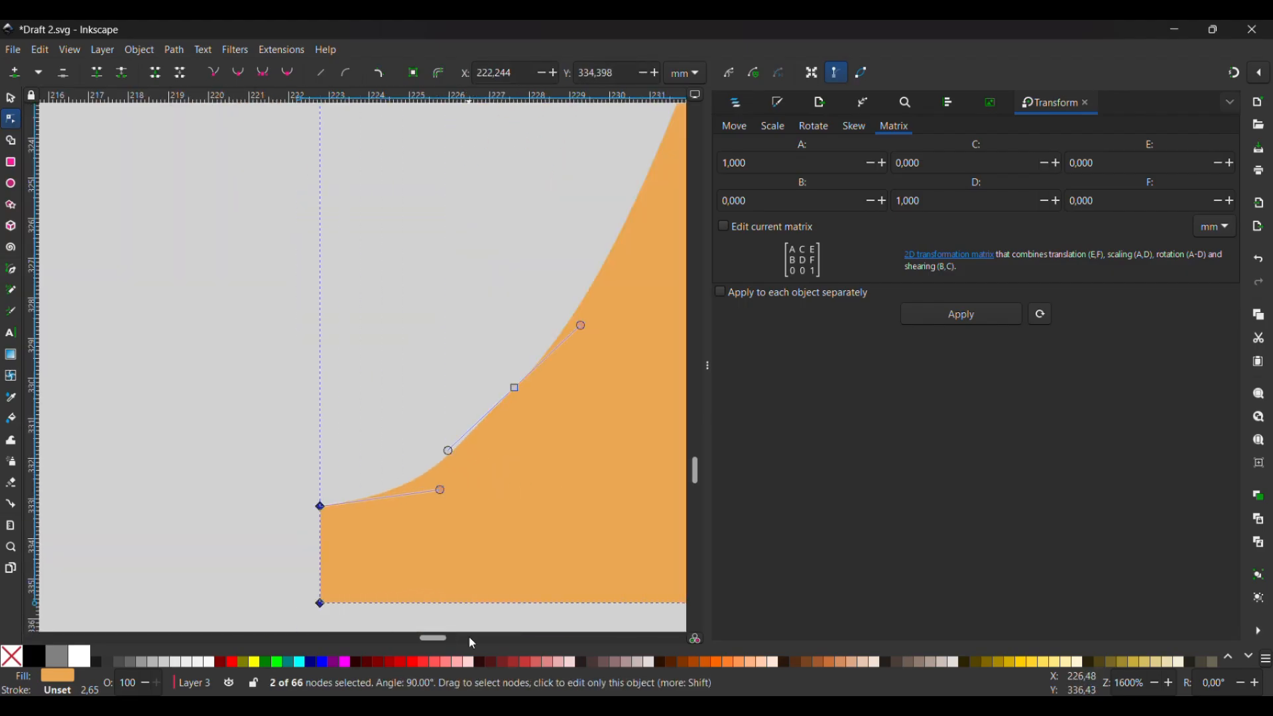
# Step: Fine-tune the A's left serif by nudging its end nodes slightly further left
pyautogui.scroll(-7, 178, 451)
pyautogui.click(343, 494)
pyautogui.click(344, 495)
pyautogui.scroll(4, 214, 446)
pyautogui.click(259, 444)
pyautogui.moveTo(93, 541); pyautogui.dragTo(219, 424)
pyautogui.press('Left')
pyautogui.moveTo(87, 458); pyautogui.dragTo(160, 546)
pyautogui.press('Escape')
pyautogui.press('Escape')
# Step: Nudge the nodes along the A's left edge further left to thicken the stroke, and deselect the letter
pyautogui.click(142, 500)
pyautogui.click(238, 379)
pyautogui.scroll(-4, 362, 372)
pyautogui.keyDown('shift'); pyautogui.click(417, 363); pyautogui.keyUp('shift')
pyautogui.press('Left')
pyautogui.press('Left')
pyautogui.press('Left')
pyautogui.press('Left')
pyautogui.press('Escape')
pyautogui.press('Escape')
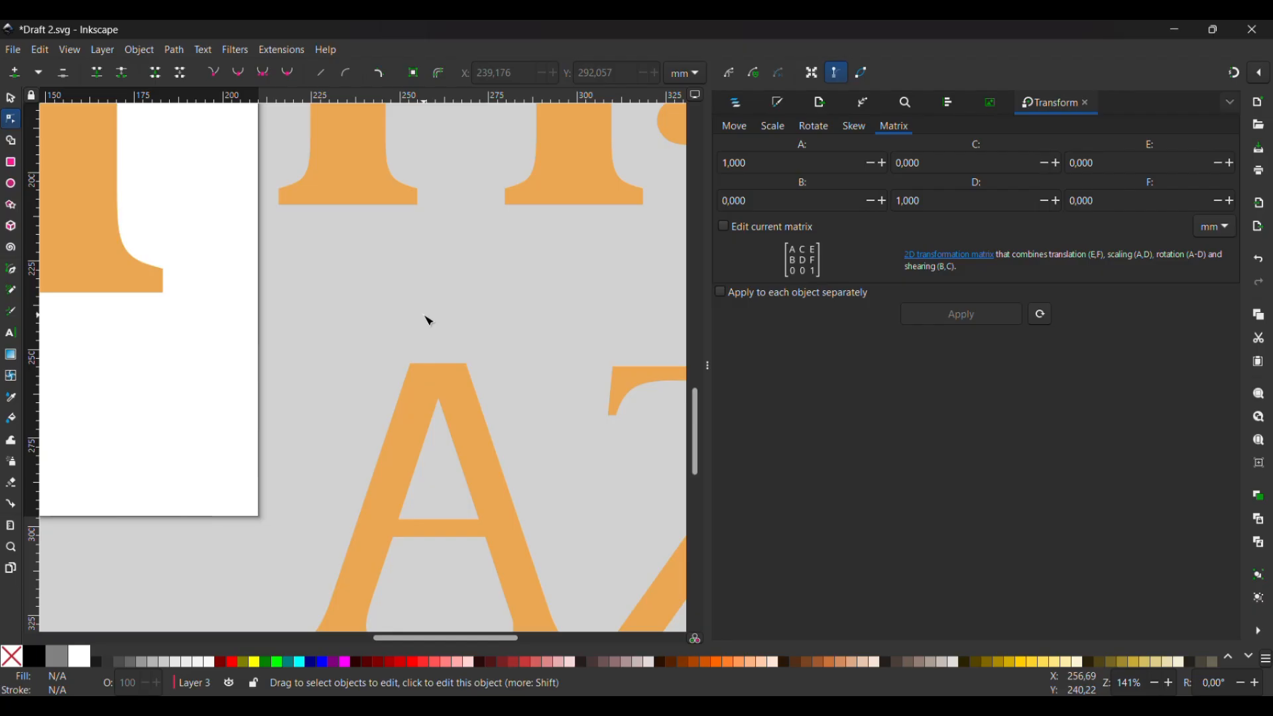
# Step: Examine the curve and serif of the A's widened left foot and the neighbouring letters
pyautogui.scroll(-5, 428, 322)
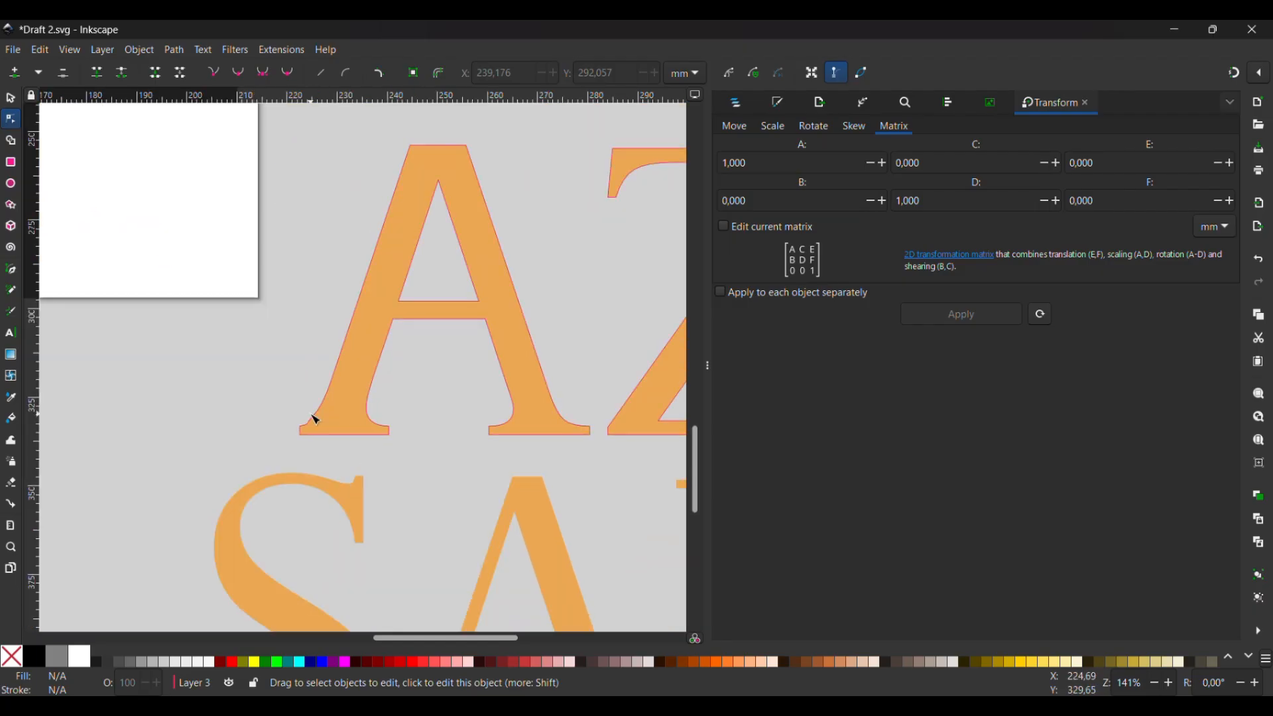
pyautogui.scroll(5, 312, 427)
pyautogui.click(313, 478)
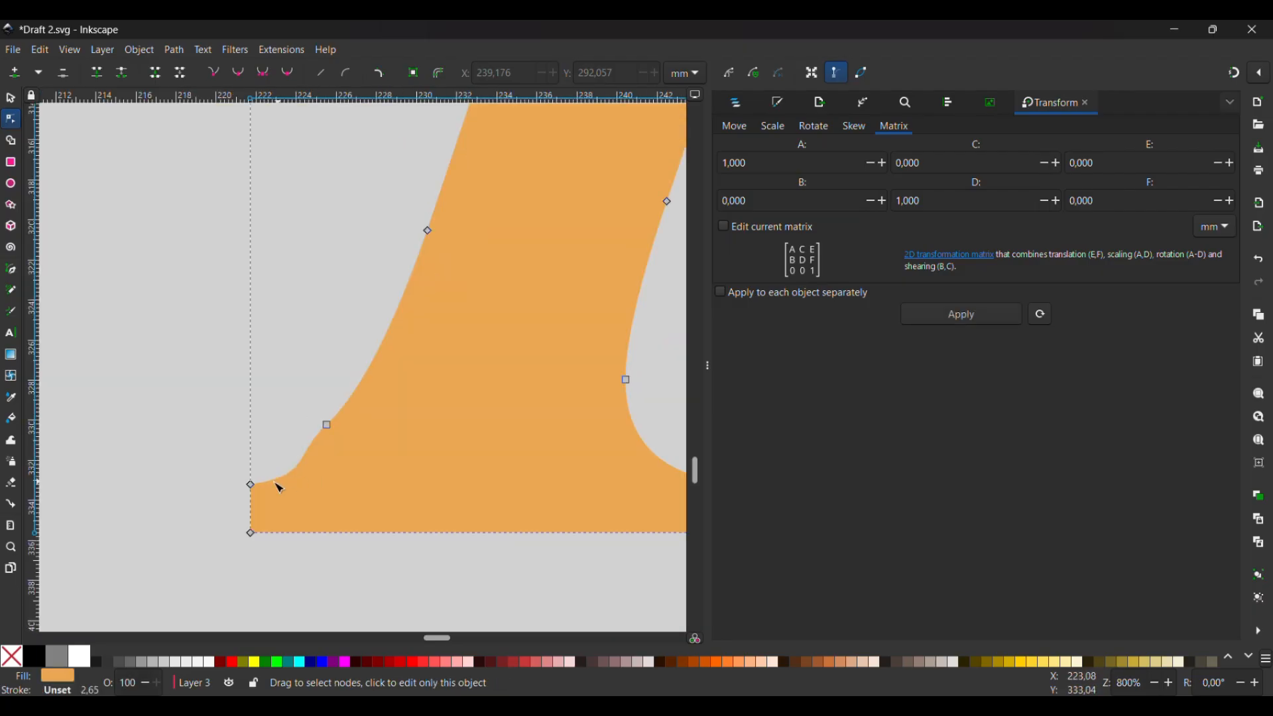
pyautogui.scroll(-4, 276, 483)
pyautogui.scroll(2, 308, 281)
pyautogui.click(148, 352)
pyautogui.scroll(-3, 615, 238)
pyautogui.scroll(3, 130, 347)
pyautogui.scroll(-3, 130, 347)
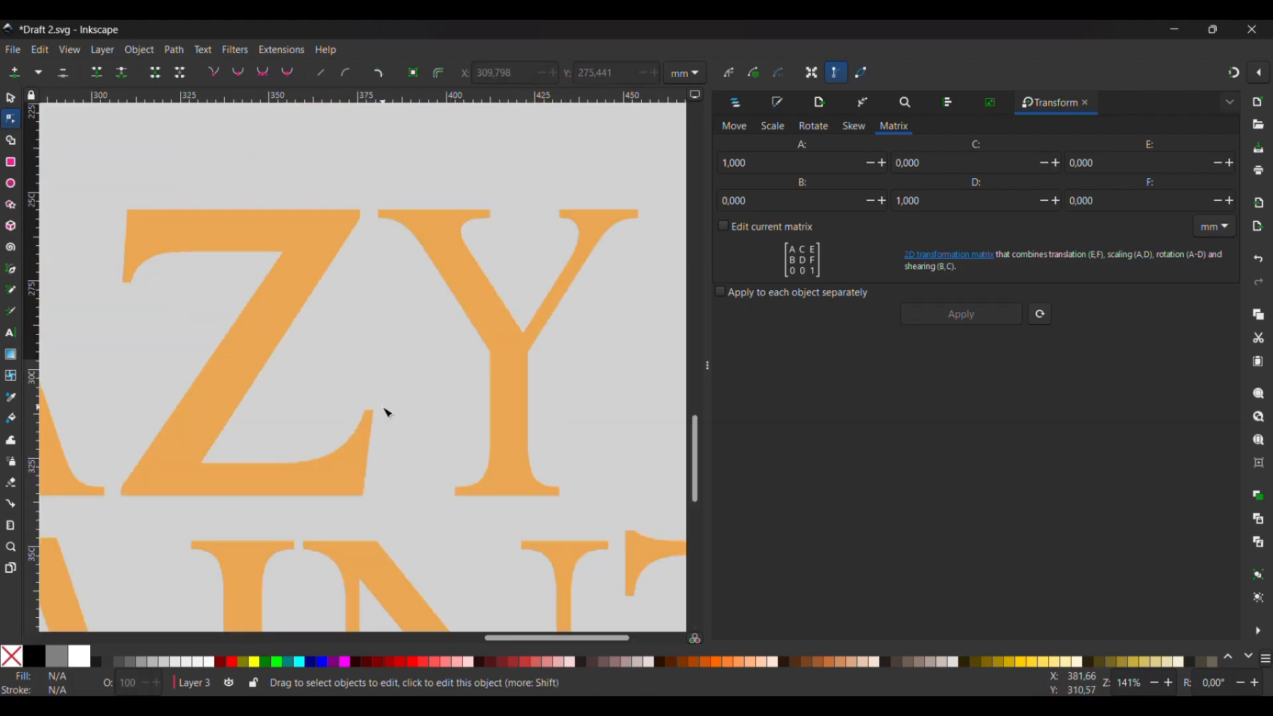
# Step: Straighten the outer edge of the Z's lower right serif vertically against a guide
pyautogui.click(385, 411)
pyautogui.scroll(7, 265, 480)
pyautogui.scroll(-7, 265, 480)
pyautogui.scroll(6, 452, 392)
pyautogui.click(571, 486)
pyautogui.scroll(-1, 571, 486)
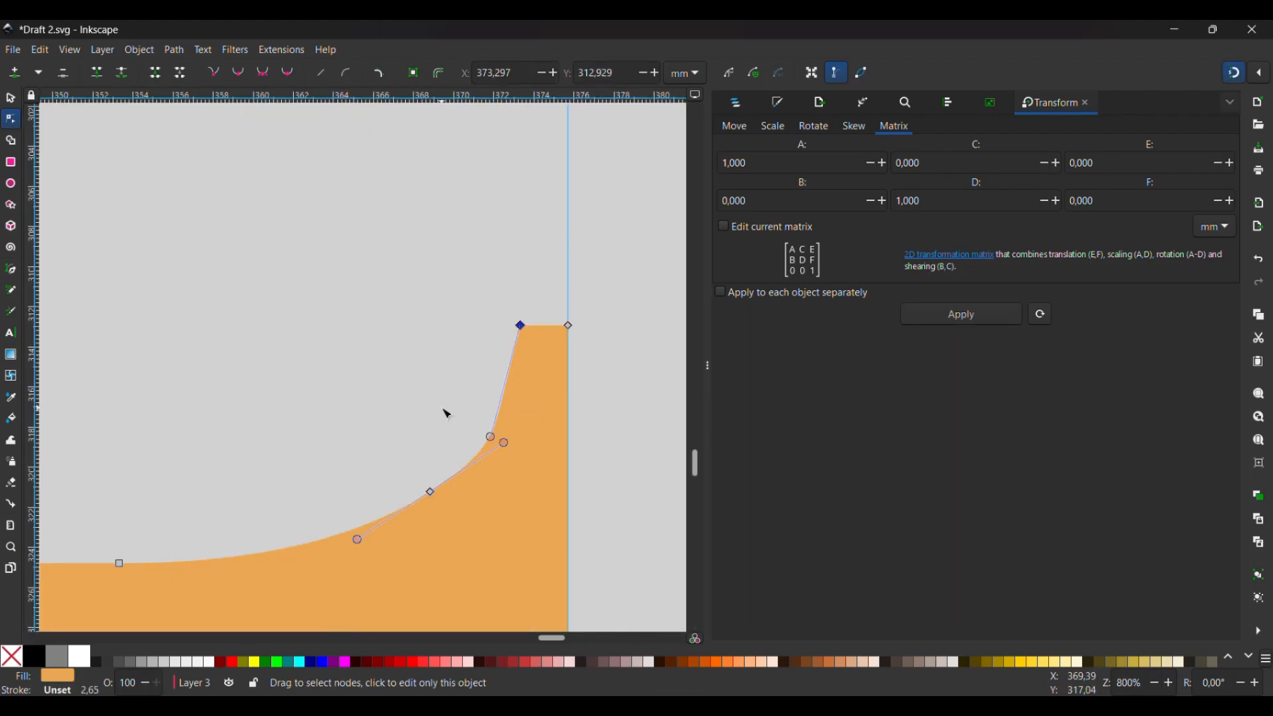
# Step: Add a horizontal guide along the top edges of the Z and Y
pyautogui.scroll(-2, 446, 412)
pyautogui.scroll(-2, 463, 361)
pyautogui.keyDown('shift'); pyautogui.click(513, 205); pyautogui.keyUp('shift')
pyautogui.scroll(-3, 537, 245)
pyautogui.moveTo(602, 98); pyautogui.dragTo(597, 307)
pyautogui.scroll(4, 555, 338)
pyautogui.click(531, 256)
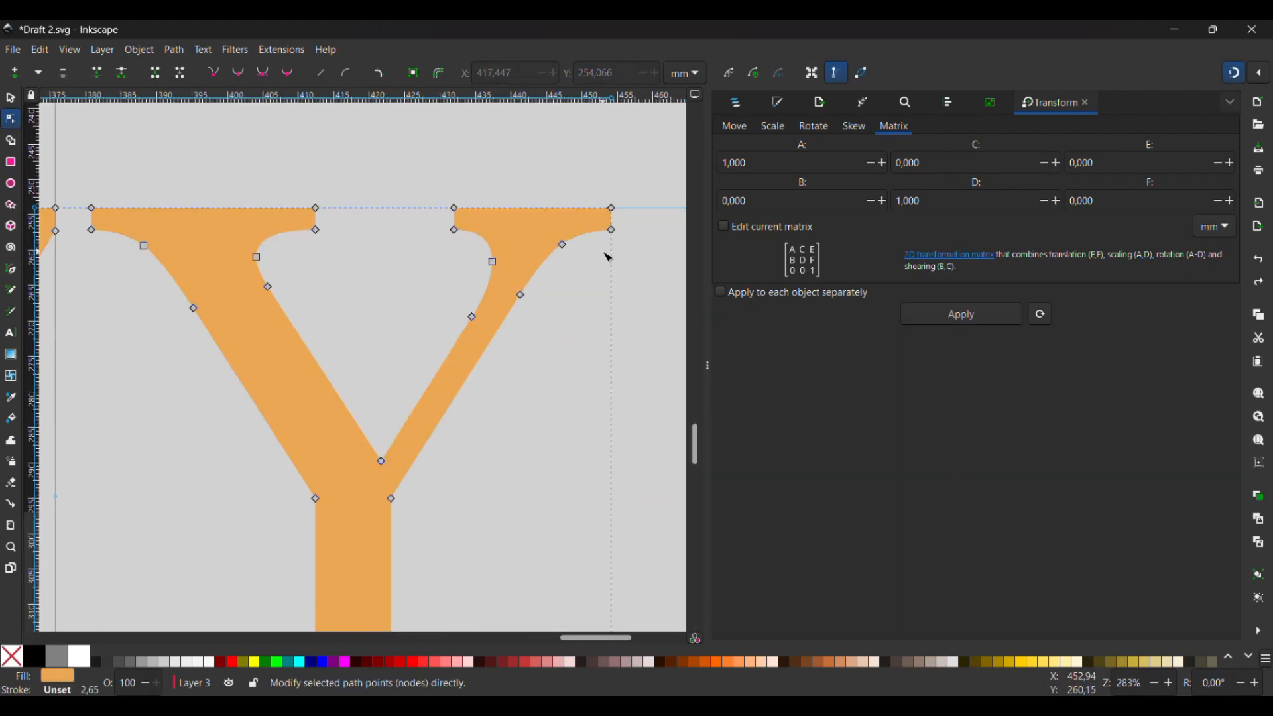
# Step: Thicken the T's stem in SAINT by moving the nodes along its left side outward
pyautogui.scroll(1, 431, 358)
pyautogui.scroll(-3, 278, 258)
pyautogui.click(195, 159)
pyautogui.click(299, 371)
pyautogui.moveTo(435, 143); pyautogui.dragTo(330, 464)
pyautogui.click(489, 495)
pyautogui.scroll(-3, 489, 495)
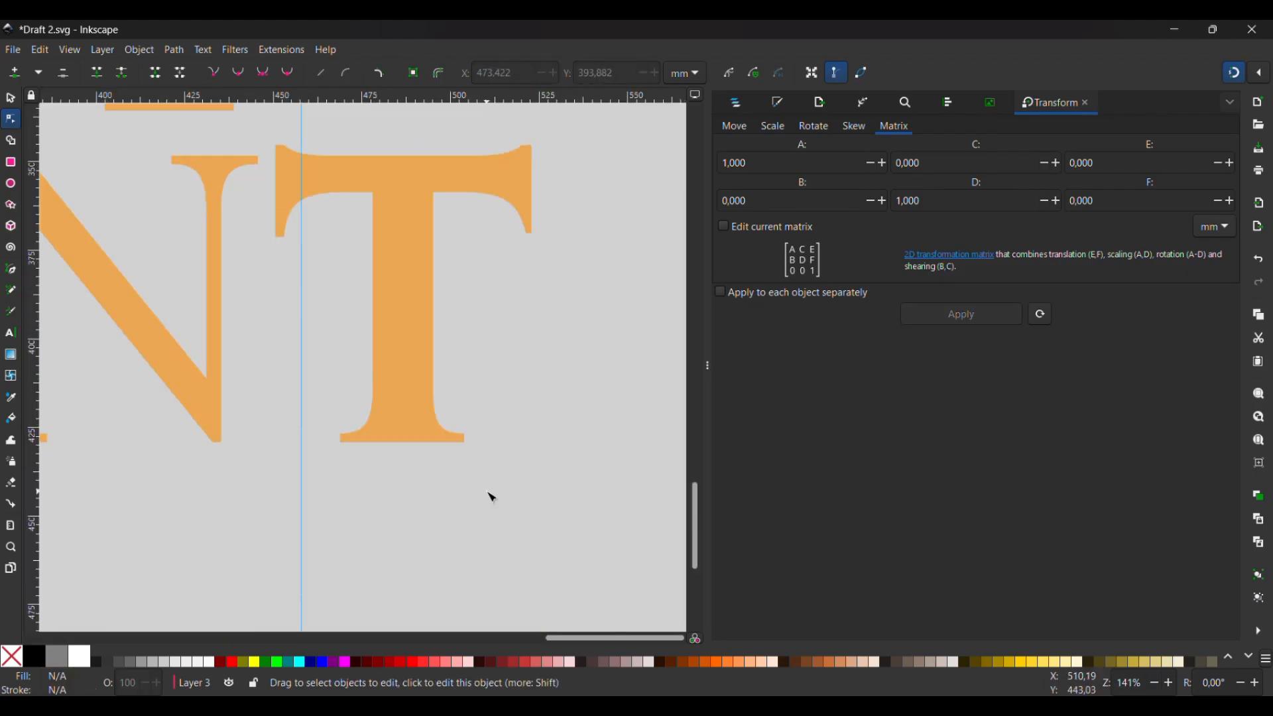
# Step: Select and adjust node groups in the SAINT lettering, working back from the T toward the A
pyautogui.click(403, 313)
pyautogui.scroll(1, 298, 316)
pyautogui.moveTo(149, 289); pyautogui.dragTo(298, 316)
pyautogui.moveTo(510, 132); pyautogui.dragTo(380, 266)
pyautogui.click(490, 424)
pyautogui.scroll(-3, 302, 458)
pyautogui.scroll(2, 435, 577)
pyautogui.scroll(-3, 425, 332)
pyautogui.scroll(3, 219, 267)
# Step: Move the five nodes along the left edge of the A in SAINT outward to thicken its left stroke
pyautogui.click(438, 398)
pyautogui.scroll(1, 279, 398)
pyautogui.moveTo(292, 503); pyautogui.dragTo(418, 192)
pyautogui.scroll(-1, 372, 398)
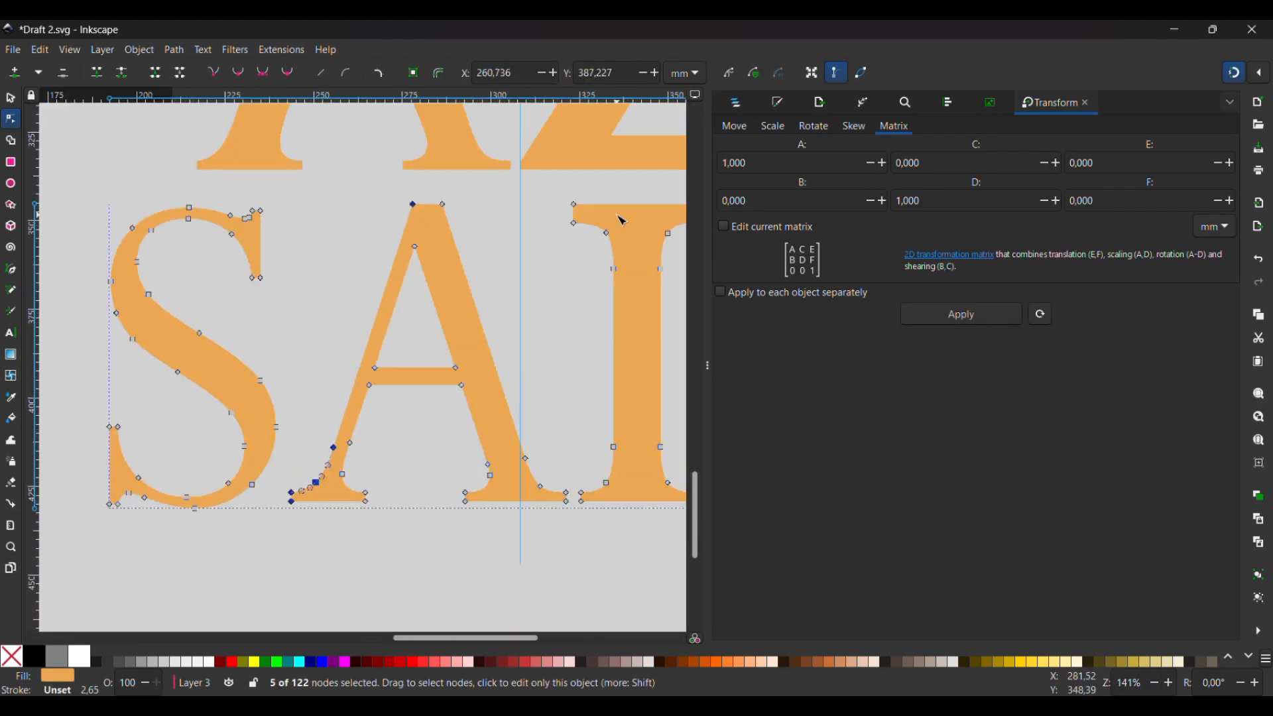
pyautogui.scroll(-1, 467, 591)
pyautogui.click(466, 591)
# Step: Select the nodes across the lower part of the A in AZY for editing
pyautogui.scroll(1, 456, 518)
pyautogui.click(443, 388)
pyautogui.scroll(4, 348, 541)
pyautogui.scroll(-4, 220, 596)
pyautogui.moveTo(112, 116); pyautogui.dragTo(441, 240)
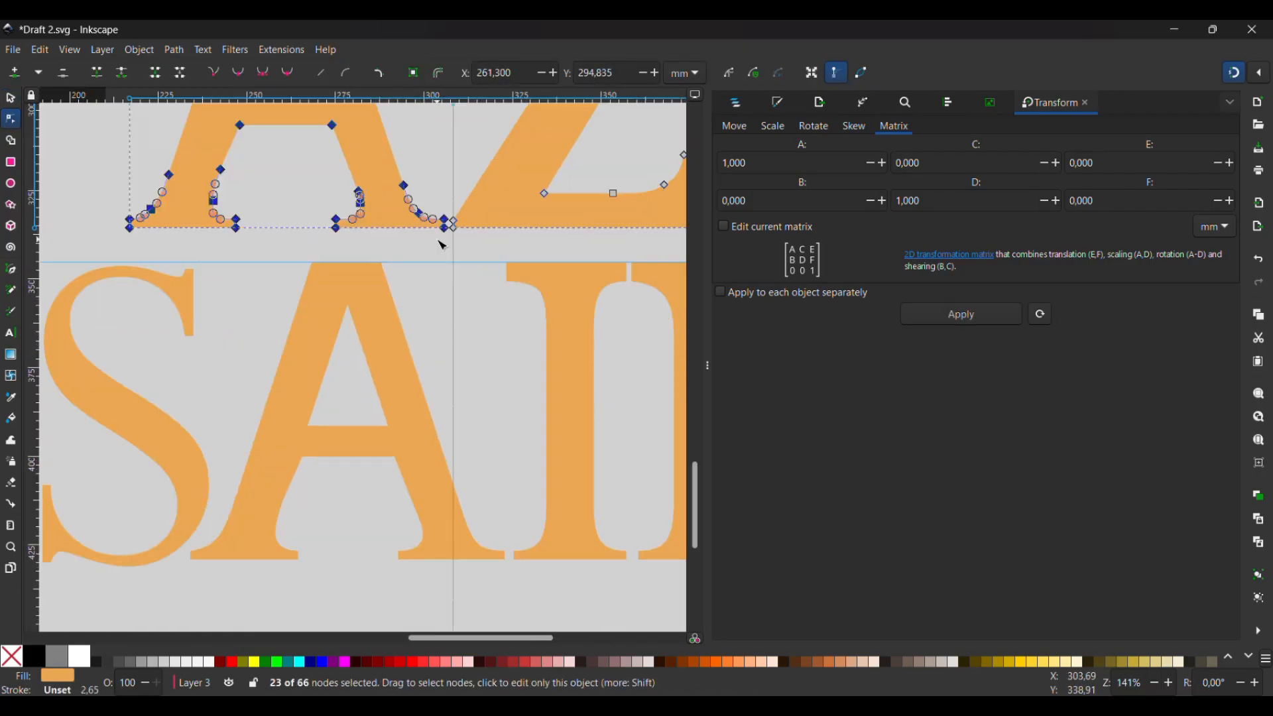
# Step: Add a horizontal guide along the bottom of SAINT and select all the nodes of its S
pyautogui.press('s')
pyautogui.click(735, 103)
pyautogui.hotkey('ctrl', 'd')
pyautogui.moveTo(406, 412); pyautogui.dragTo(406, 623)
pyautogui.press('n')
pyautogui.moveTo(444, 189); pyautogui.dragTo(290, 412)
pyautogui.press('Delete')
pyautogui.moveTo(392, 488); pyautogui.dragTo(391, 283)
pyautogui.moveTo(315, 246); pyautogui.dragTo(182, 477)
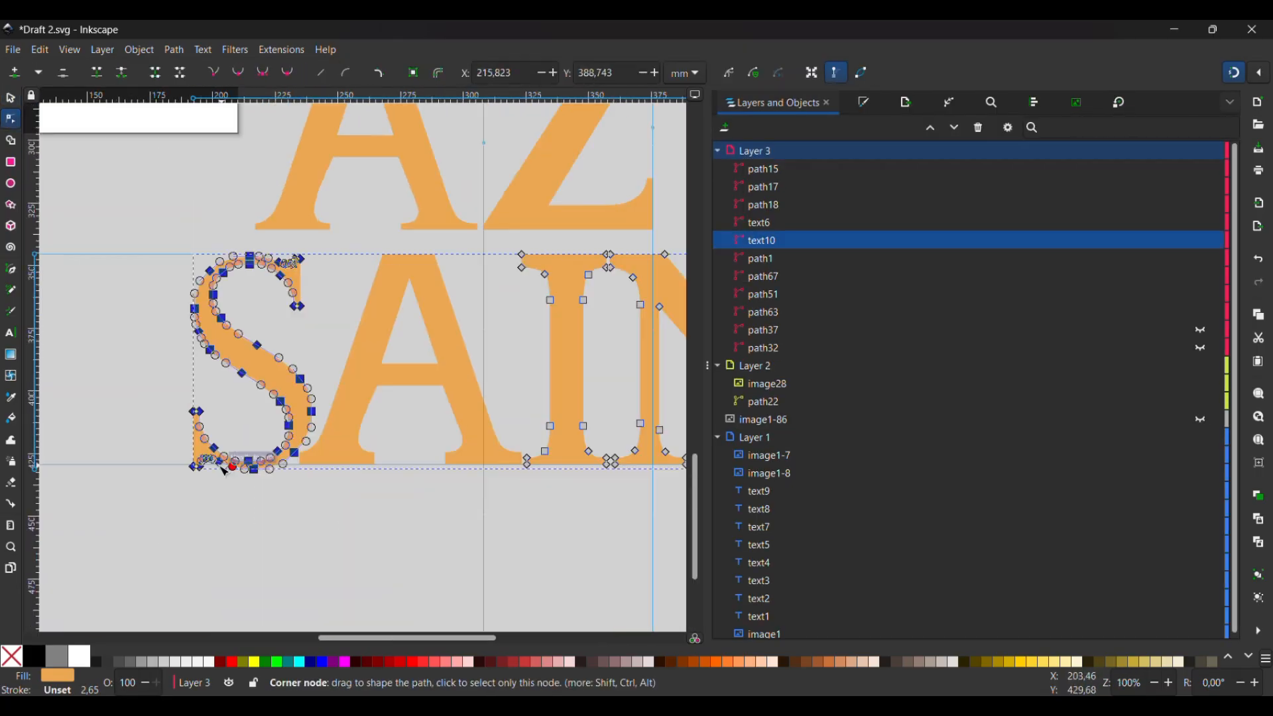
# Step: Select and clean up nodes in the SAINT lettering, checking the letters' edges against the guides
pyautogui.click(472, 393)
pyautogui.scroll(-2, 472, 394)
pyautogui.scroll(3, 499, 384)
pyautogui.hscroll(-3, 431, 371)
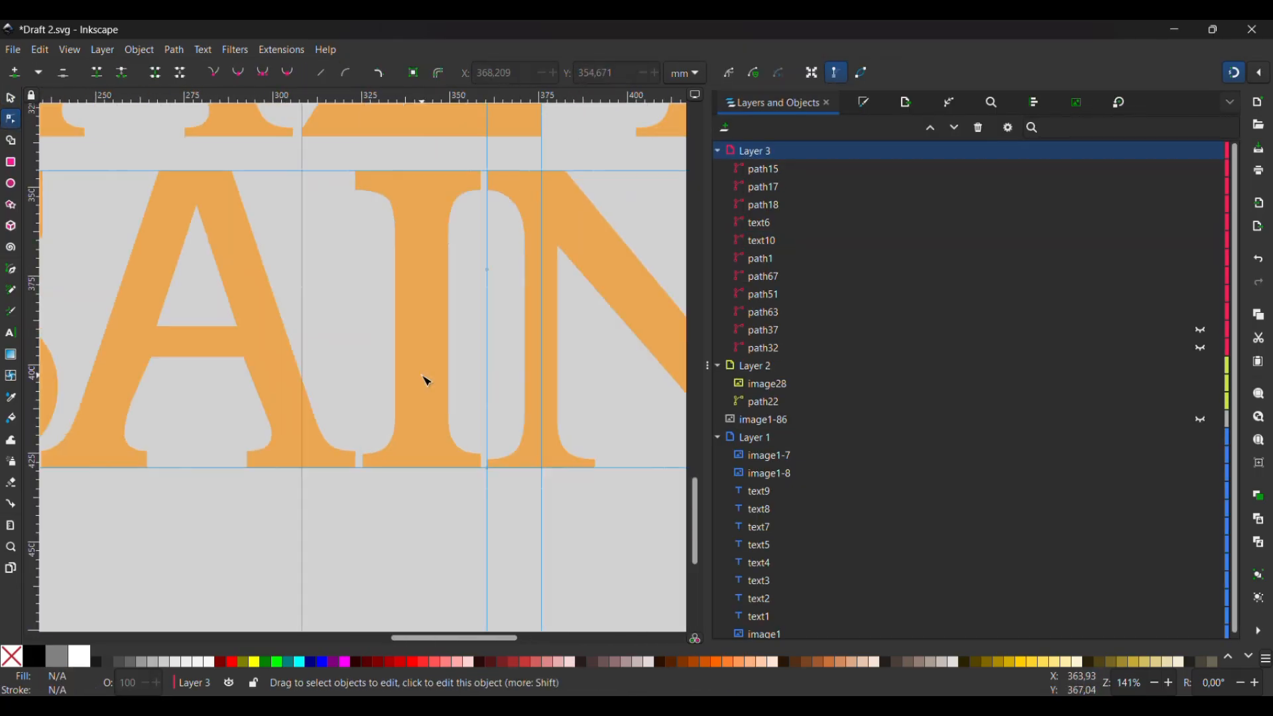
pyautogui.scroll(-3, 427, 380)
pyautogui.scroll(7, 285, 331)
pyautogui.click(347, 207)
pyautogui.scroll(1, 199, 424)
pyautogui.press('Delete')
pyautogui.click(278, 440)
pyautogui.scroll(-2, 299, 441)
pyautogui.moveTo(148, 458); pyautogui.dragTo(610, 570)
pyautogui.scroll(5, 494, 205)
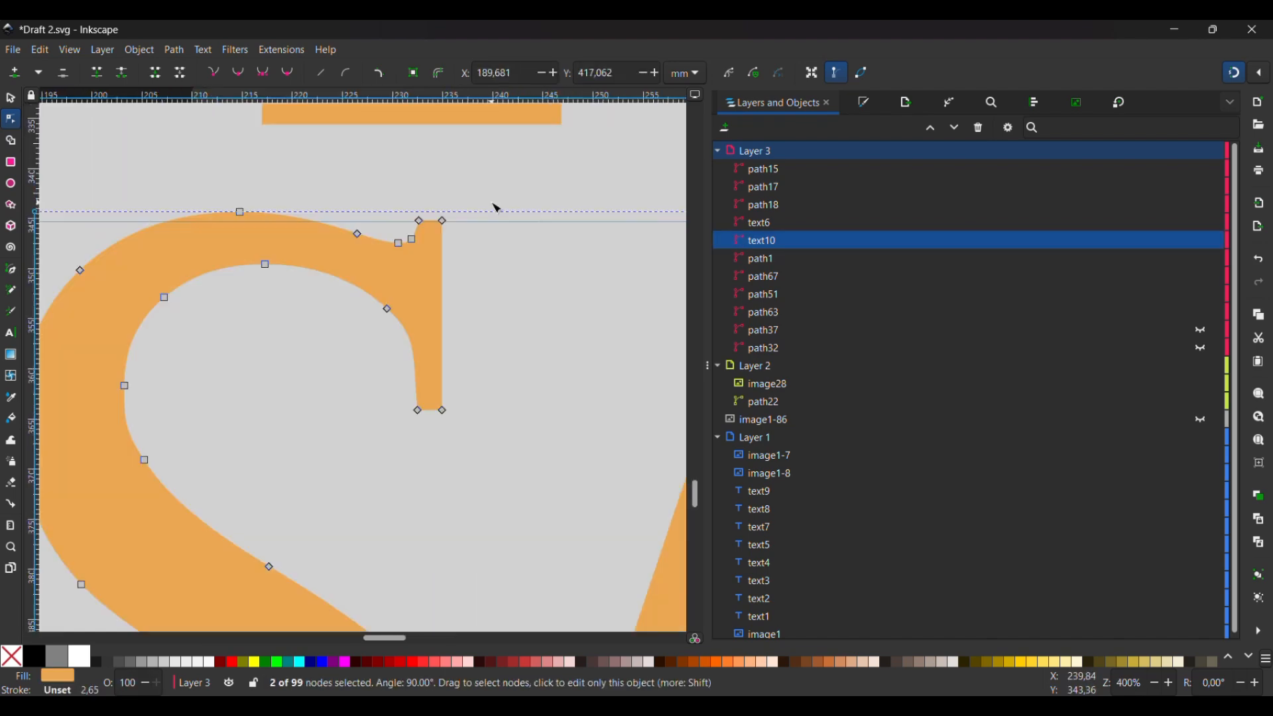
# Step: Adjust the nodes around the upper serif of the S in SAINT to fit the horizontal guide
pyautogui.click(495, 205)
pyautogui.scroll(-2, 491, 270)
pyautogui.scroll(5, 464, 265)
pyautogui.click(445, 203)
pyautogui.moveTo(377, 239); pyautogui.dragTo(387, 286)
pyautogui.scroll(-7, 390, 287)
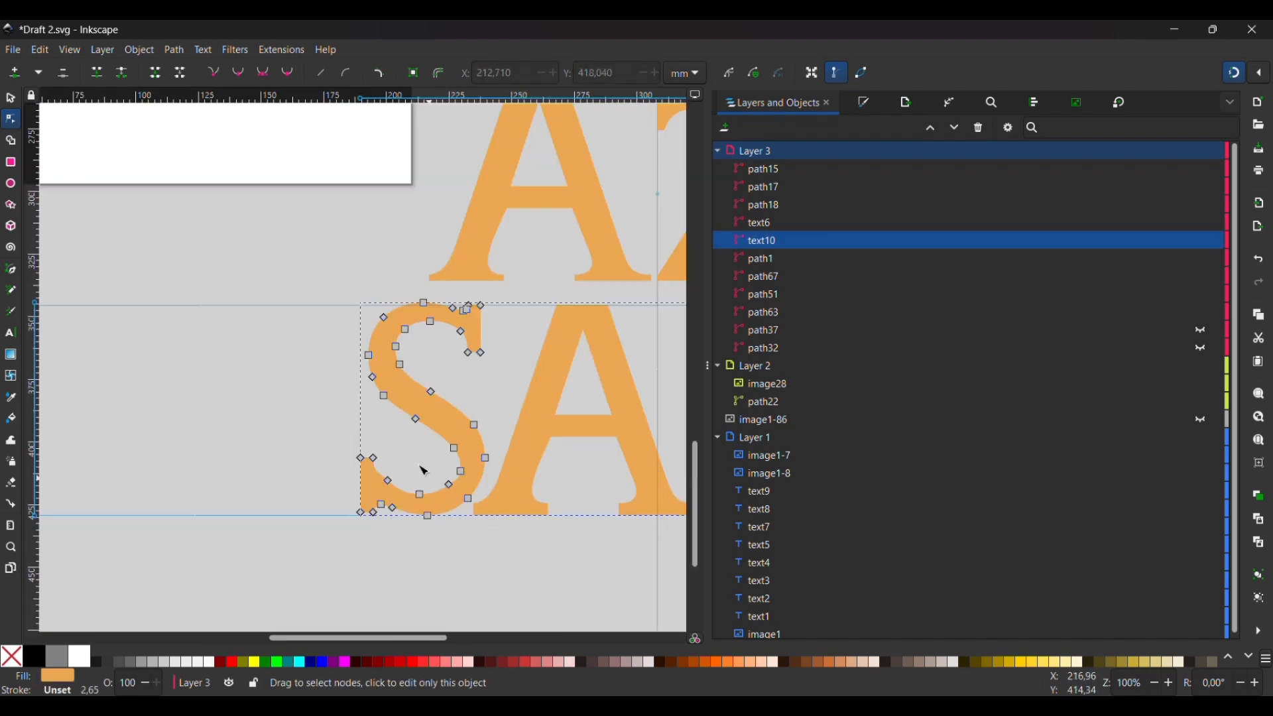
pyautogui.scroll(8, 371, 474)
pyautogui.scroll(-6, 248, 372)
pyautogui.moveTo(614, 189); pyautogui.dragTo(187, 324)
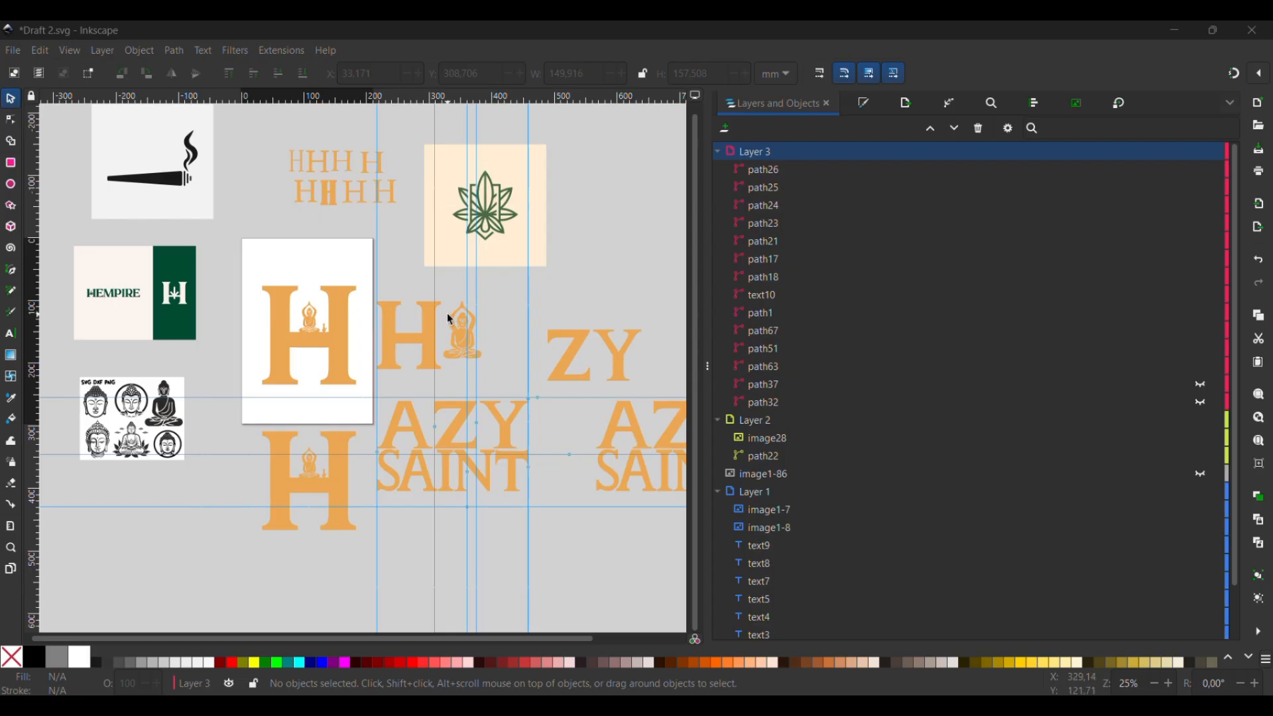
# Step: Merge the H on the page with its Buddha and bong into a single path using Union
pyautogui.scroll(2, 450, 319)
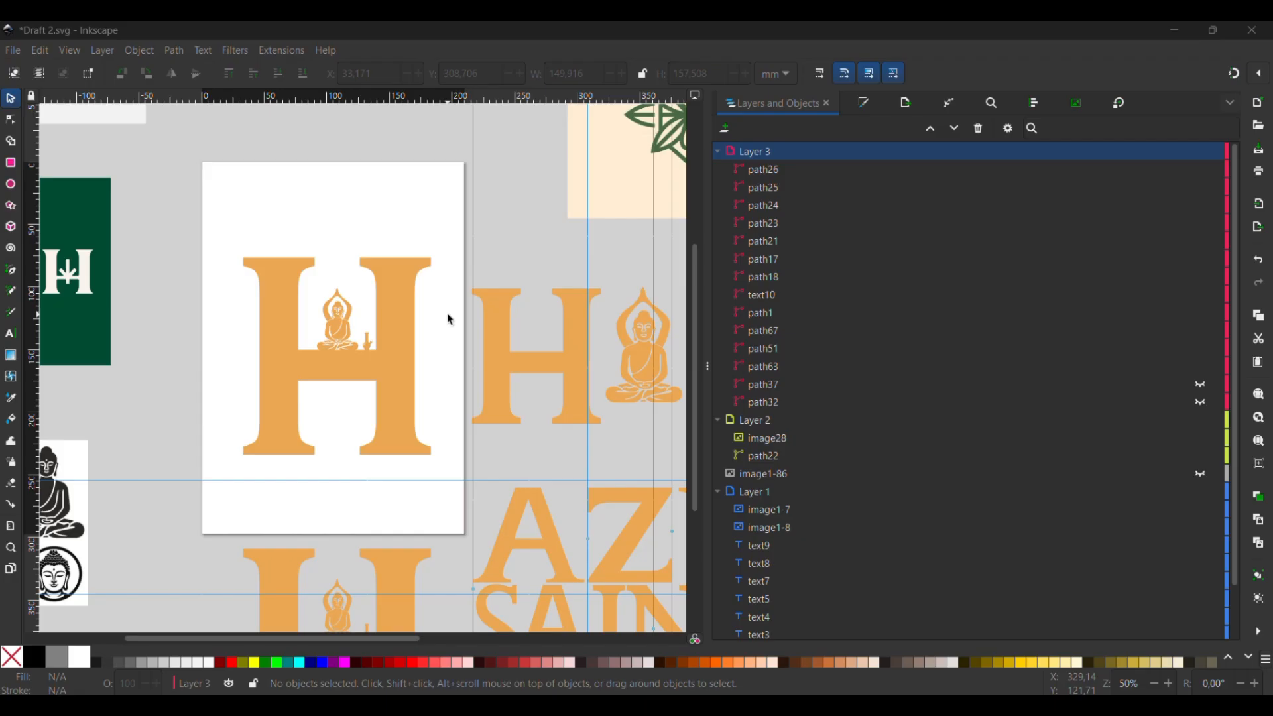
pyautogui.scroll(-5, 450, 320)
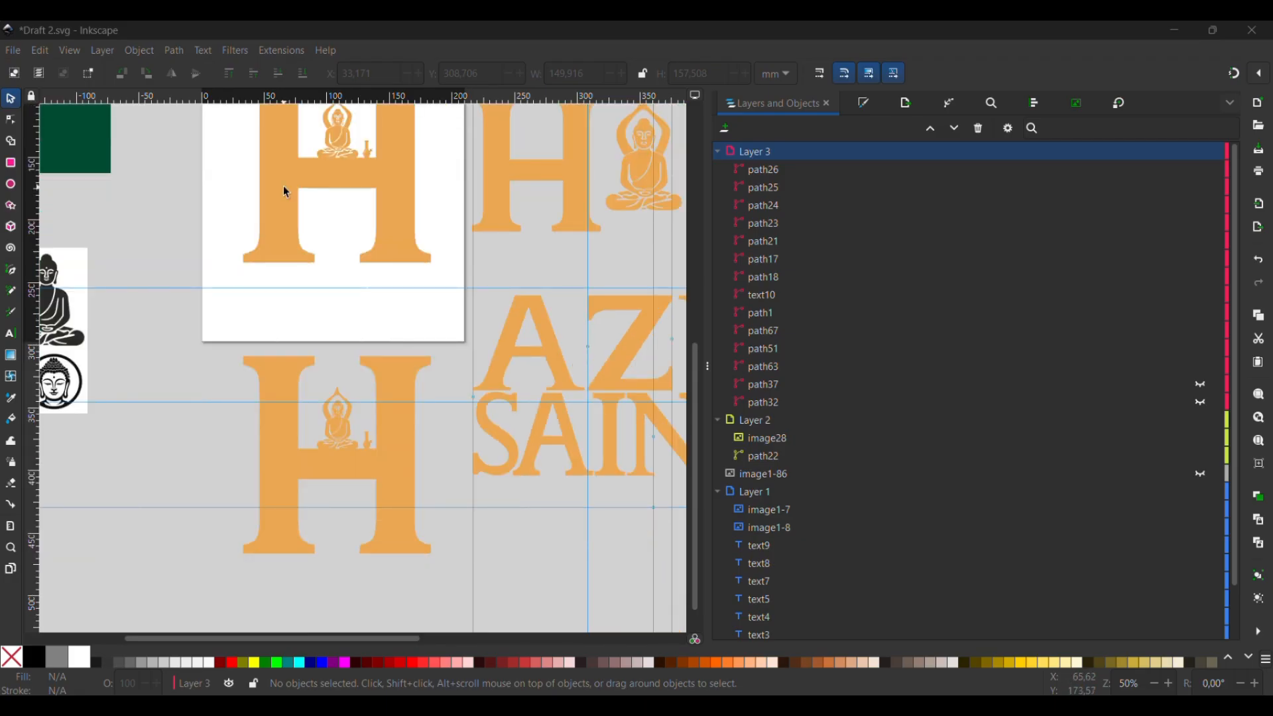
pyautogui.scroll(3, 402, 256)
pyautogui.click(403, 256)
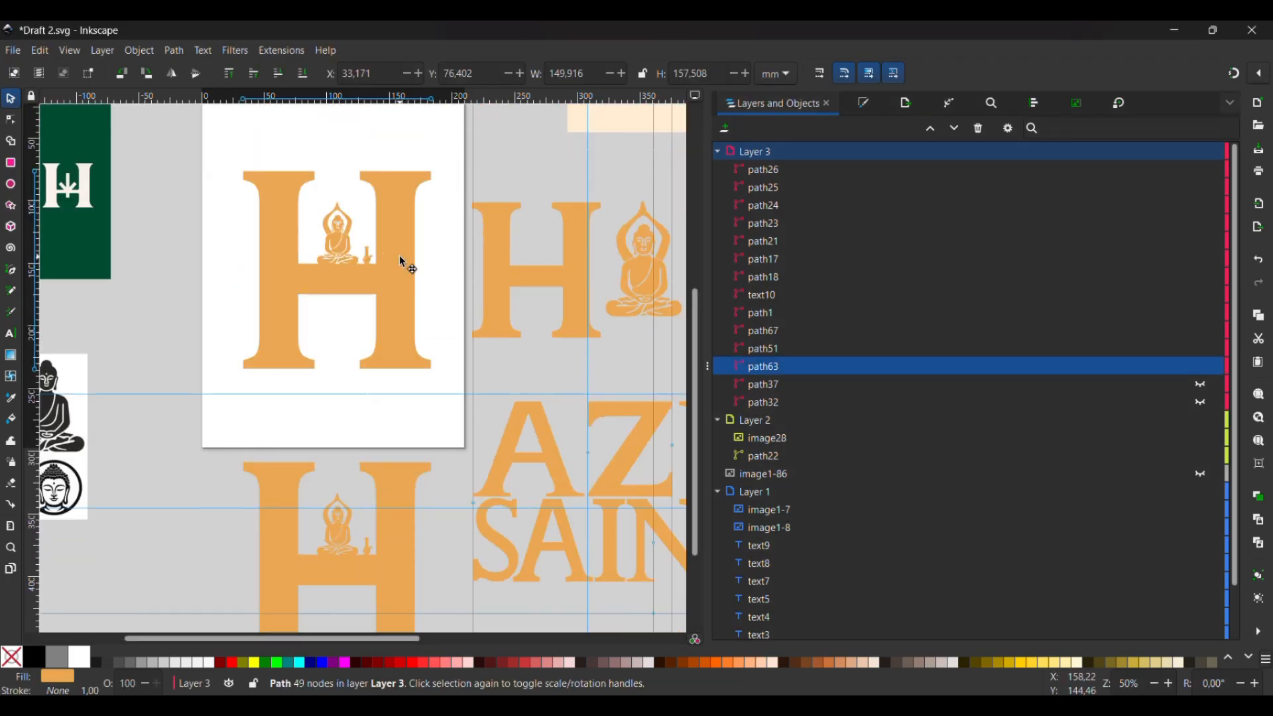
pyautogui.keyDown('shift'); pyautogui.click(343, 257); pyautogui.keyUp('shift')
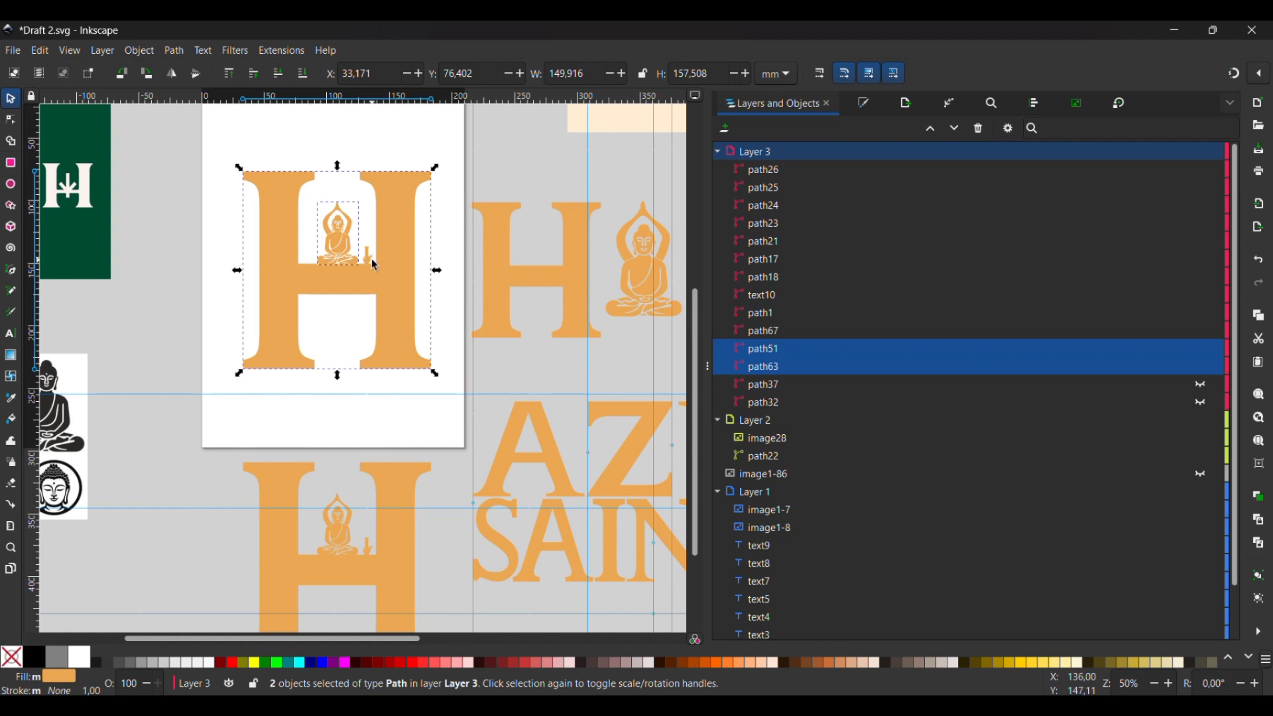
pyautogui.keyDown('shift'); pyautogui.click(371, 257); pyautogui.keyUp('shift')
pyautogui.click(136, 53)
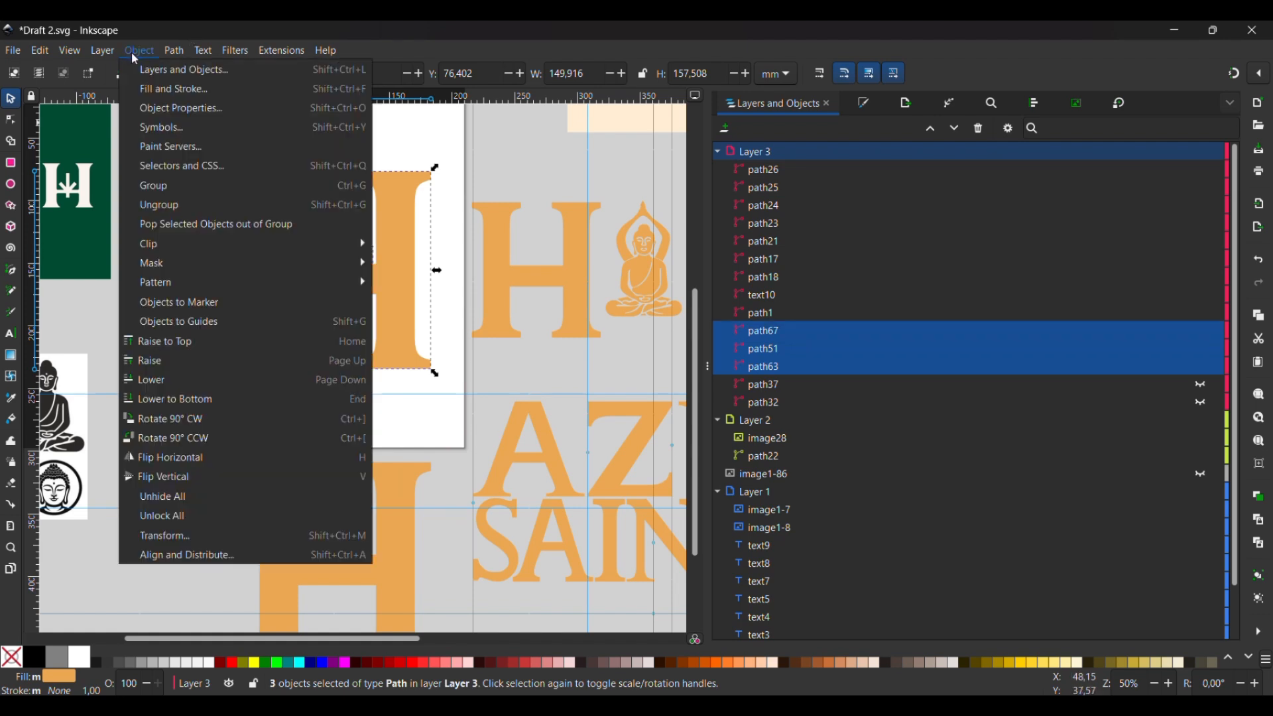
pyautogui.moveTo(174, 53)
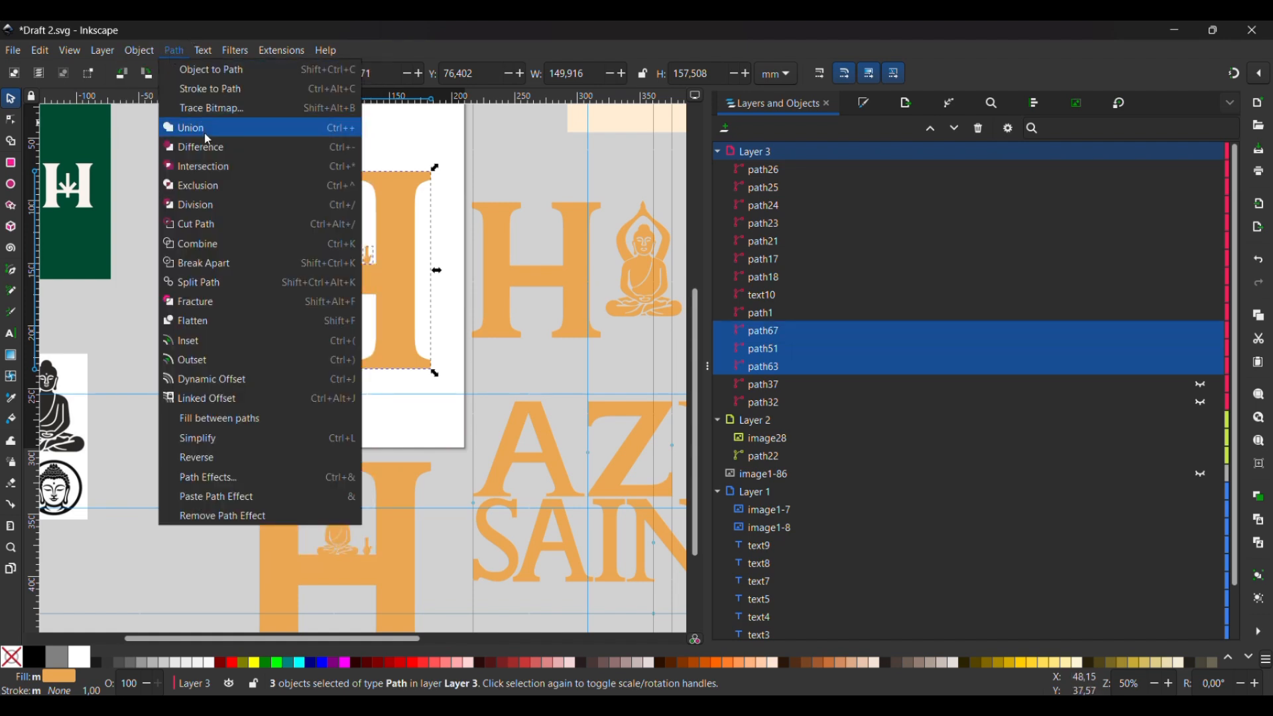
pyautogui.click(203, 128)
pyautogui.click(157, 294)
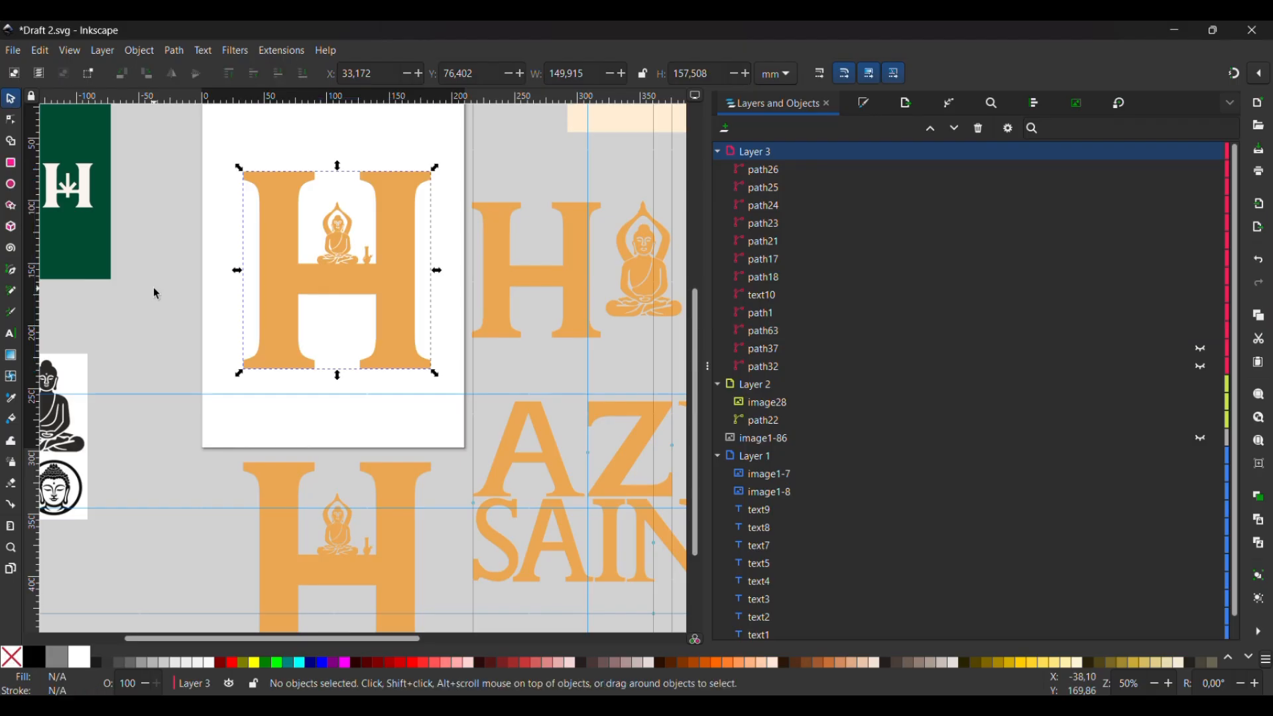
# Step: Scale the merged H emblem down to about 61 × 64 mm and move it beside the page's left edge
pyautogui.click(404, 309)
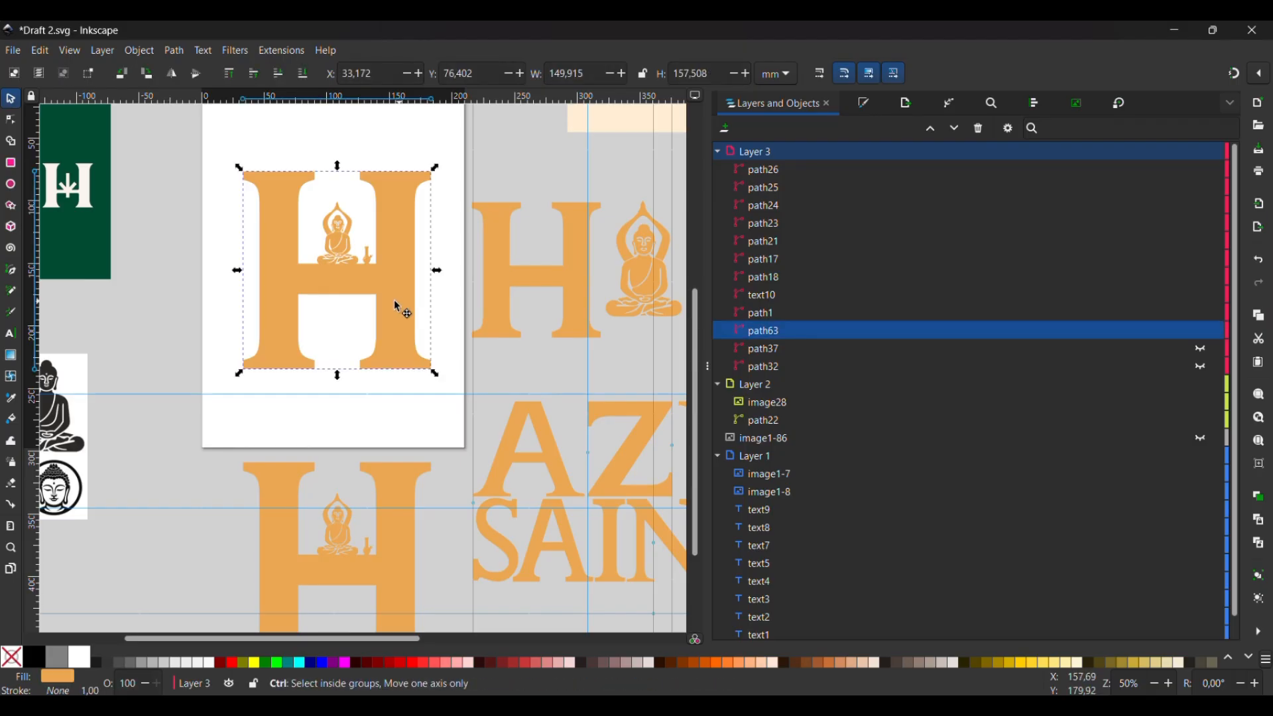
pyautogui.moveTo(404, 309); pyautogui.dragTo(337, 308)
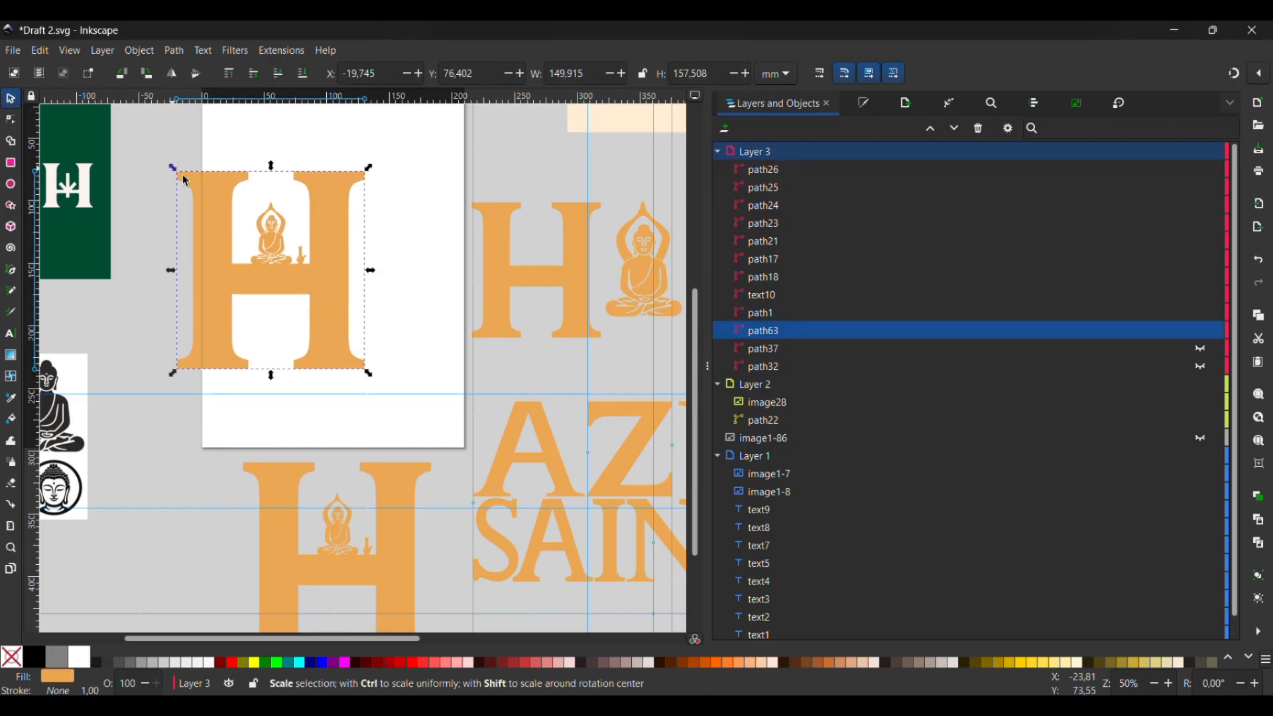
pyautogui.moveTo(175, 172); pyautogui.dragTo(236, 221)
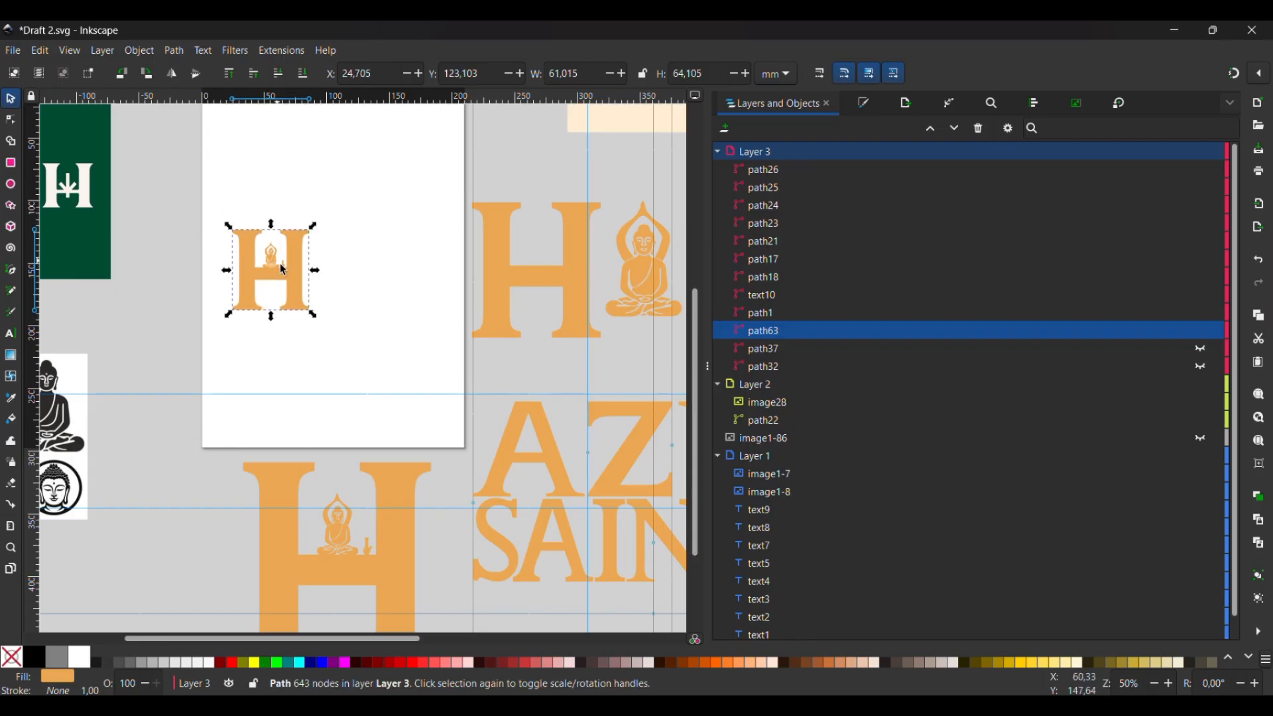
pyautogui.moveTo(300, 282); pyautogui.dragTo(268, 275)
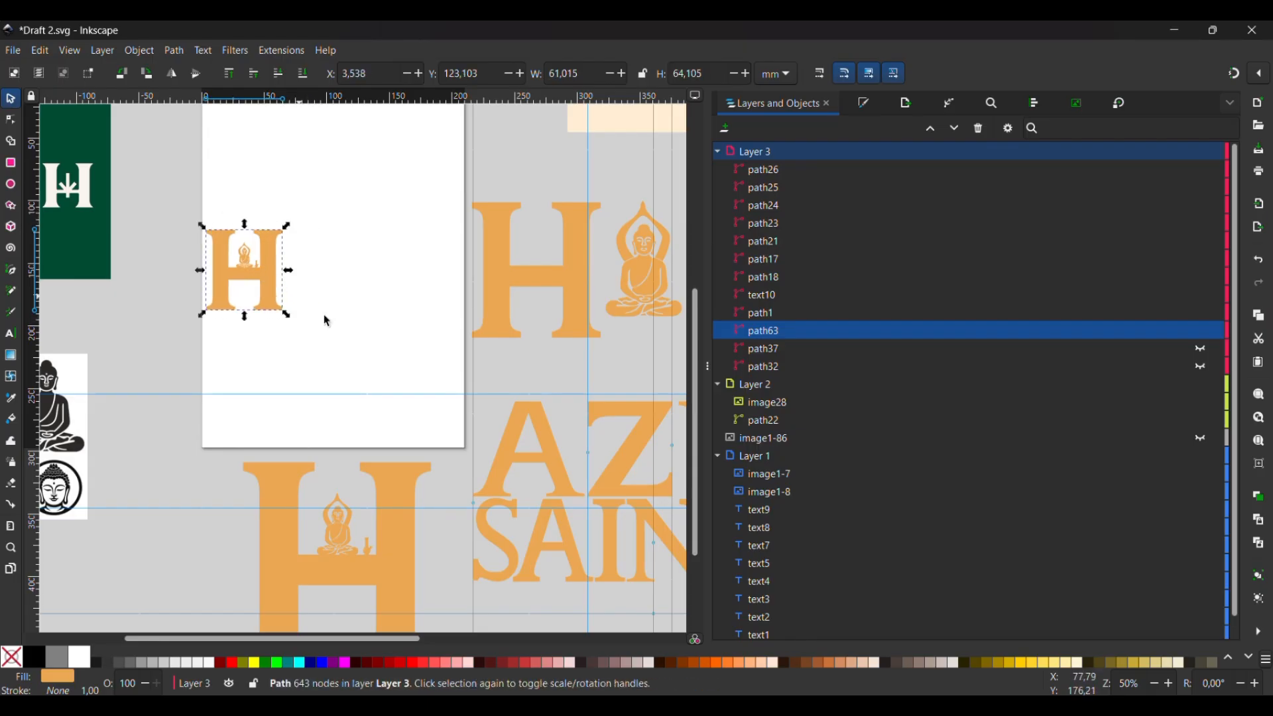
# Step: Move the AZY SAINT lettering onto the page beside the H emblem, scaled down to about 115 × 69 mm
pyautogui.click(575, 483)
pyautogui.click(574, 483)
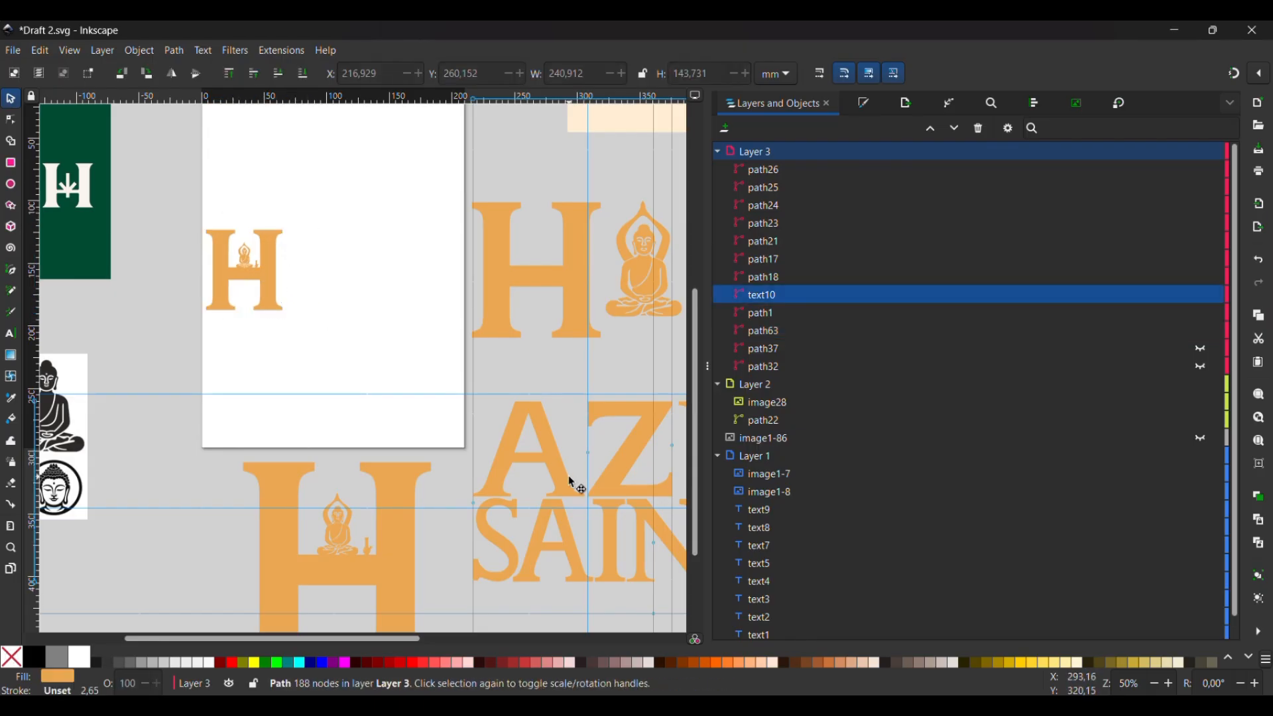
pyautogui.moveTo(574, 483); pyautogui.dragTo(355, 268)
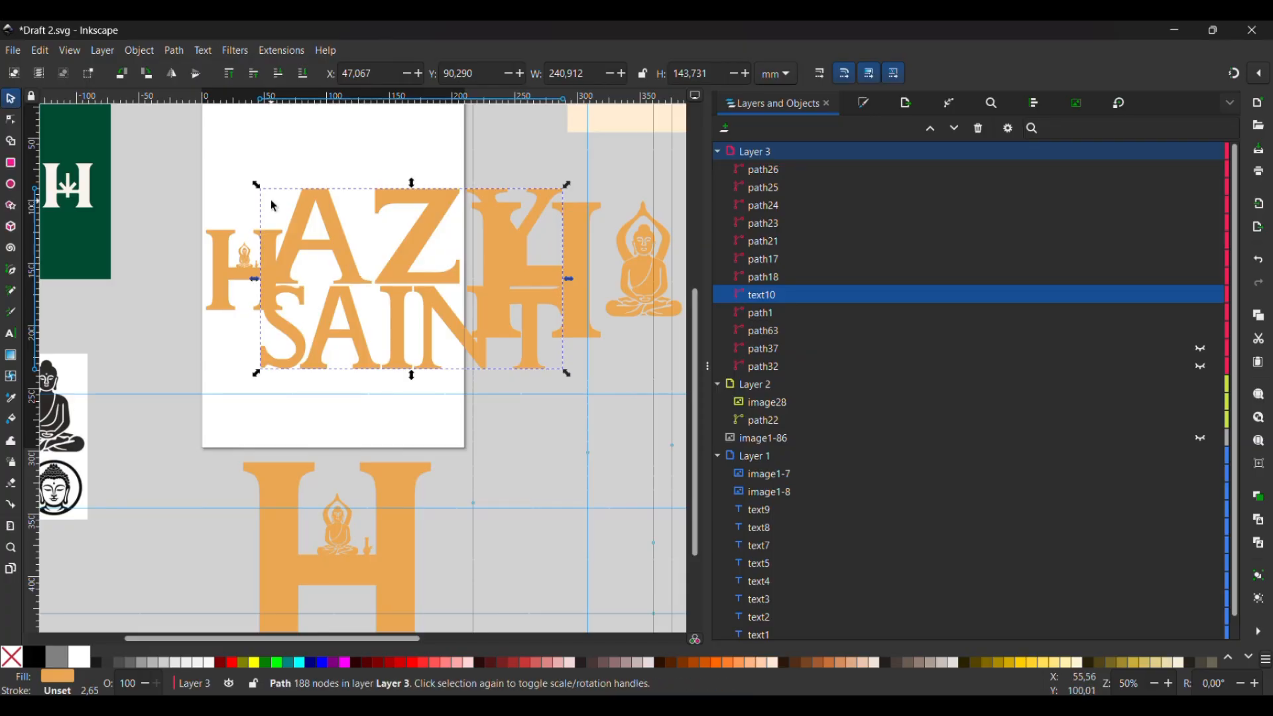
pyautogui.moveTo(260, 194); pyautogui.dragTo(329, 236)
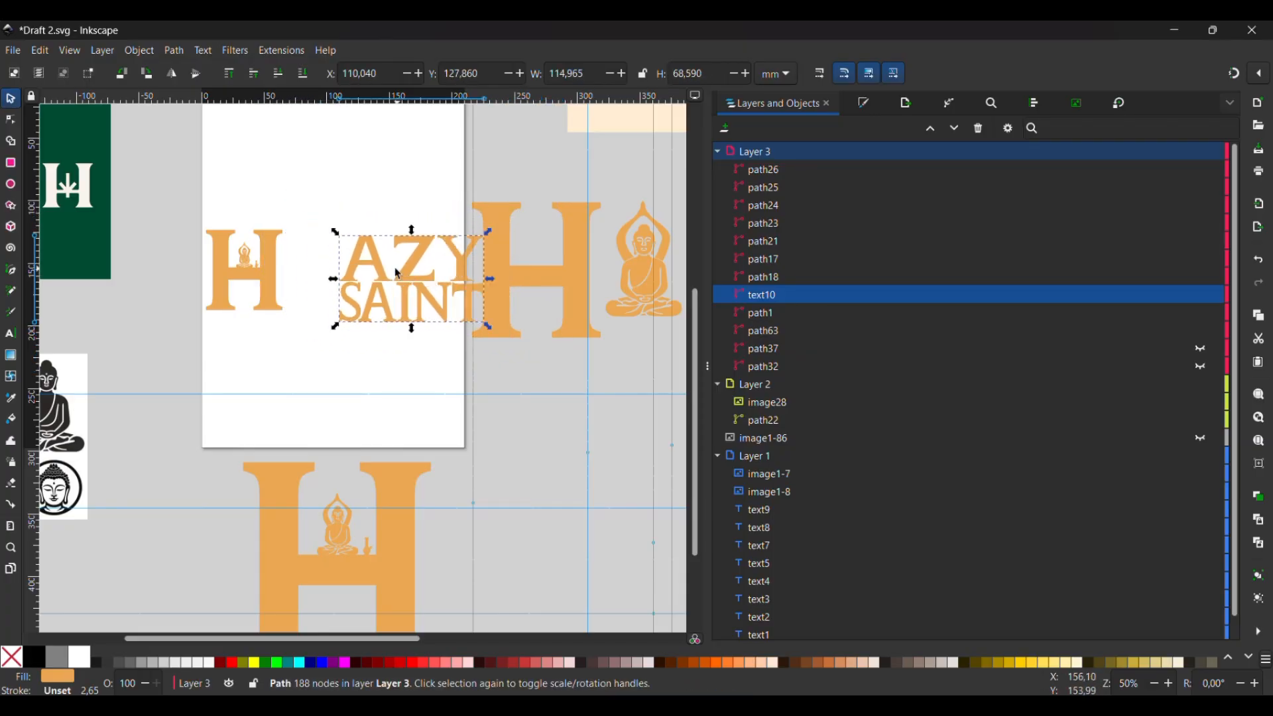
pyautogui.moveTo(401, 269); pyautogui.dragTo(354, 260)
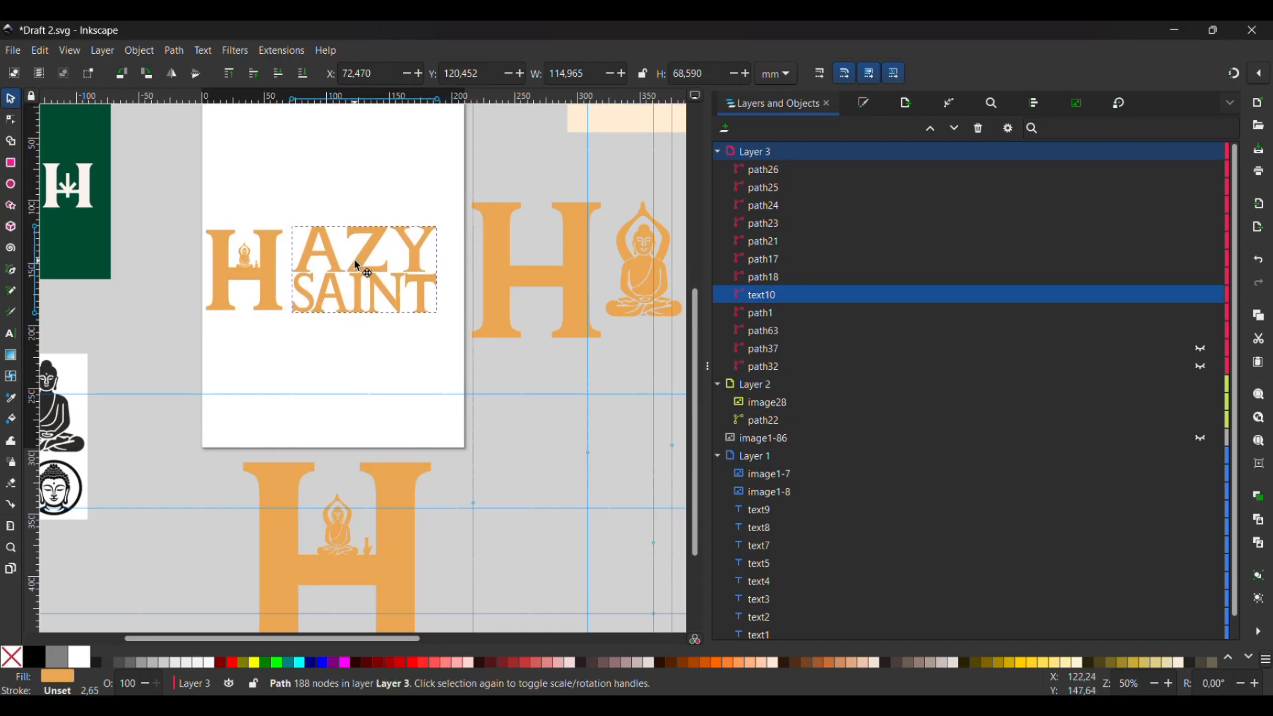
# Step: Add horizontal guides along the top and bottom edges of the small H emblem
pyautogui.scroll(4, 354, 260)
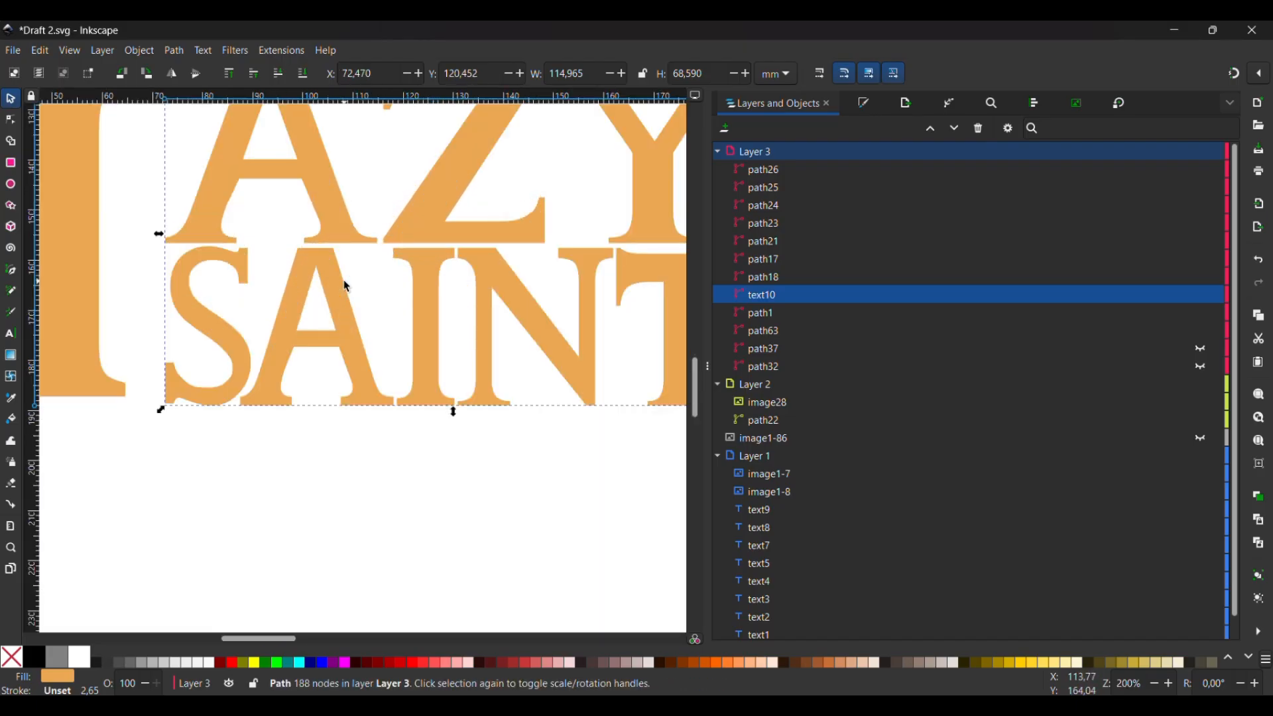
pyautogui.scroll(-1, 346, 286)
pyautogui.scroll(-1, 347, 286)
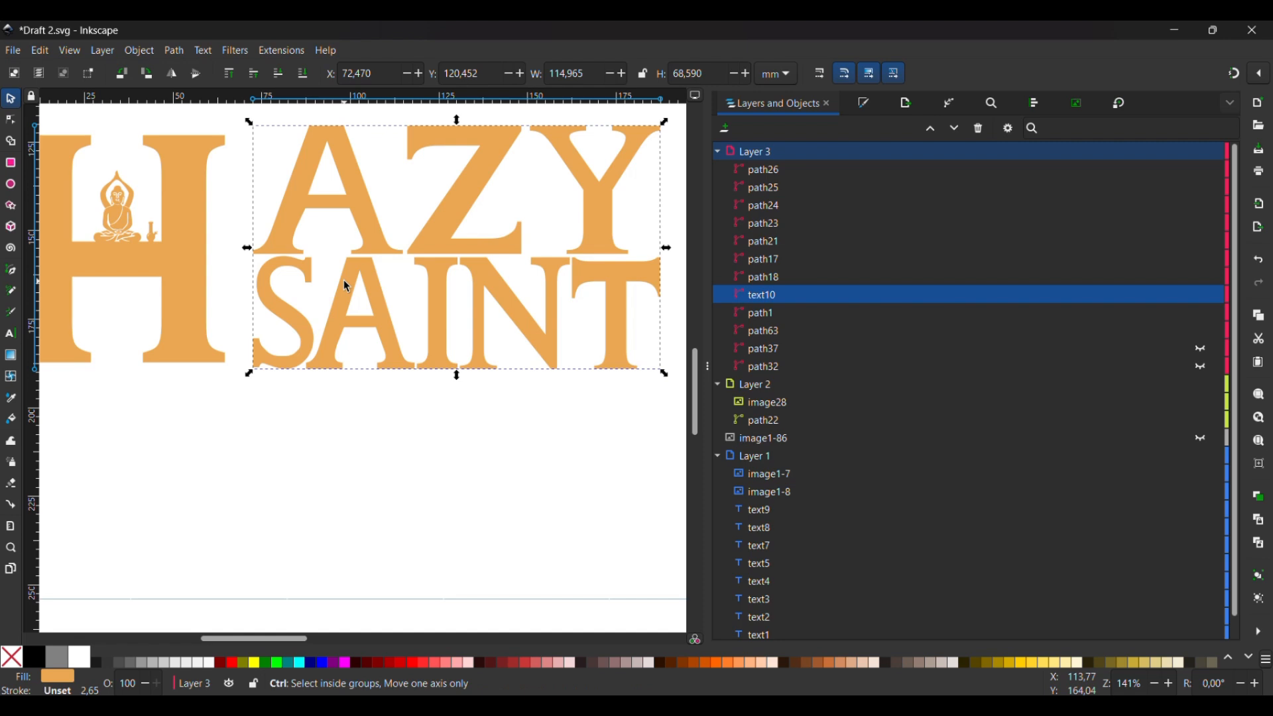
pyautogui.scroll(-2, 346, 286)
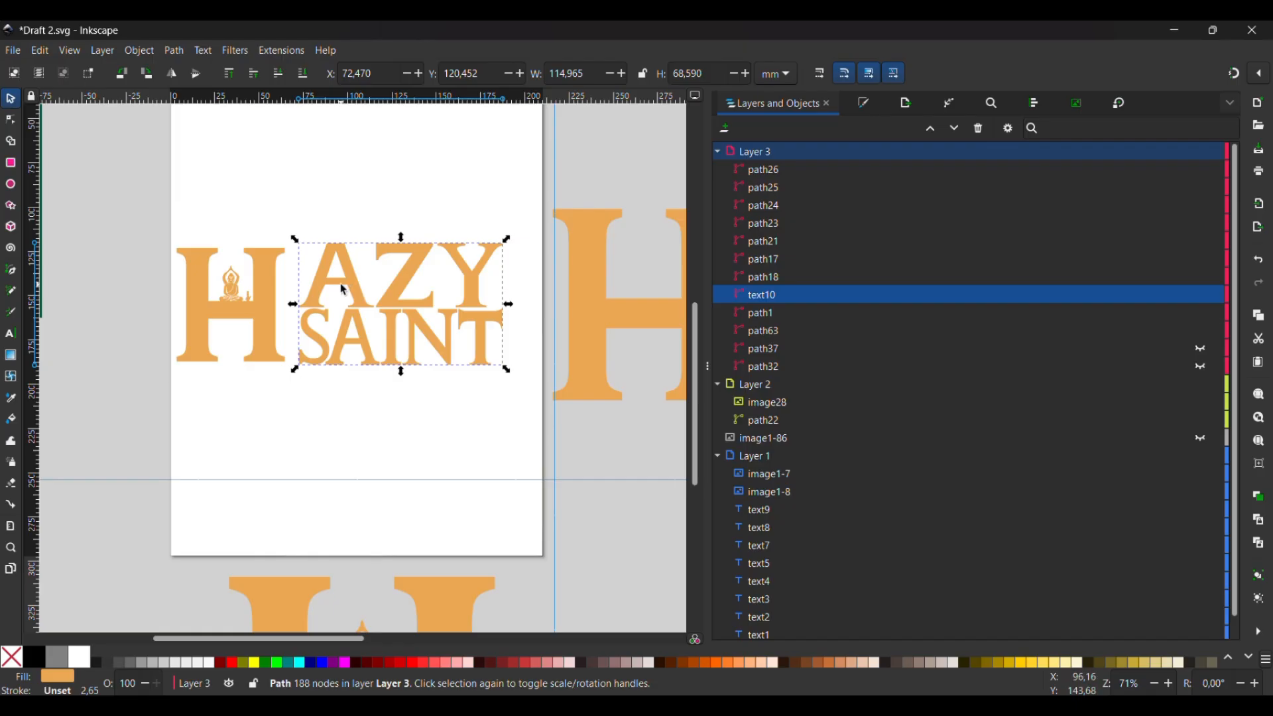
pyautogui.scroll(5, 307, 292)
pyautogui.scroll(-2, 136, 291)
pyautogui.moveTo(473, 107); pyautogui.dragTo(467, 168)
pyautogui.scroll(6, 467, 172)
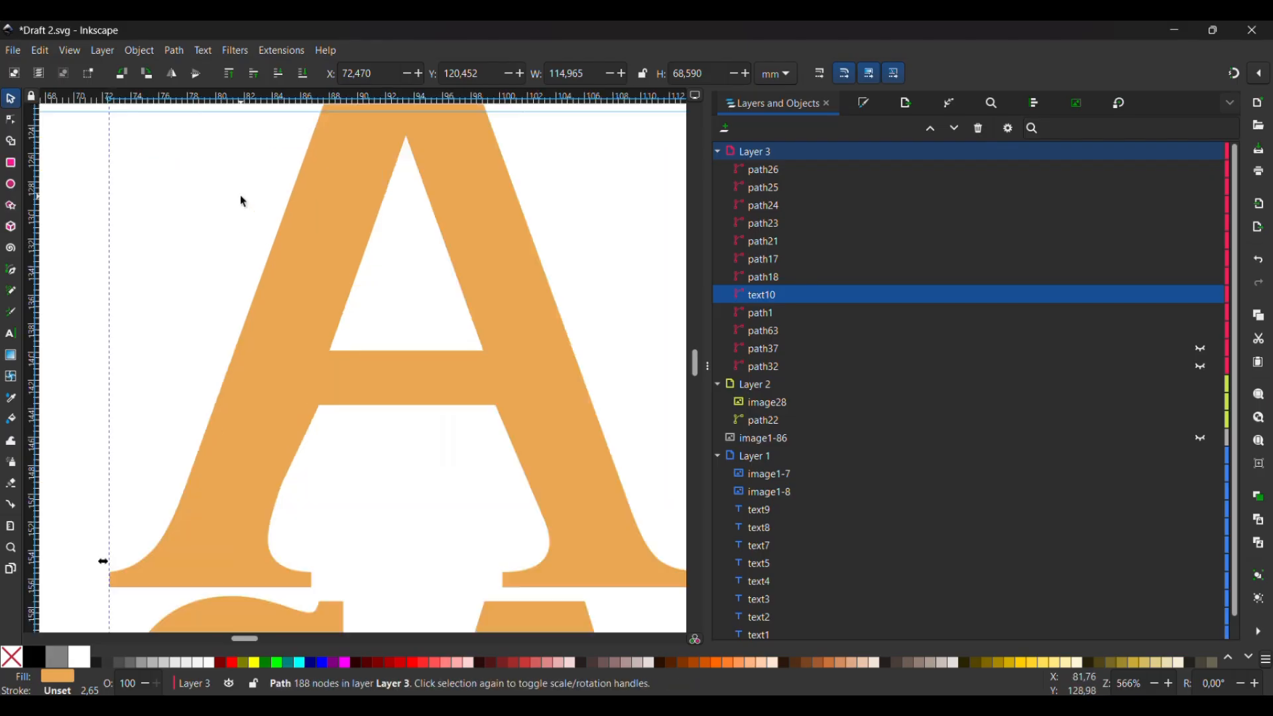
pyautogui.scroll(-20, 296, 626)
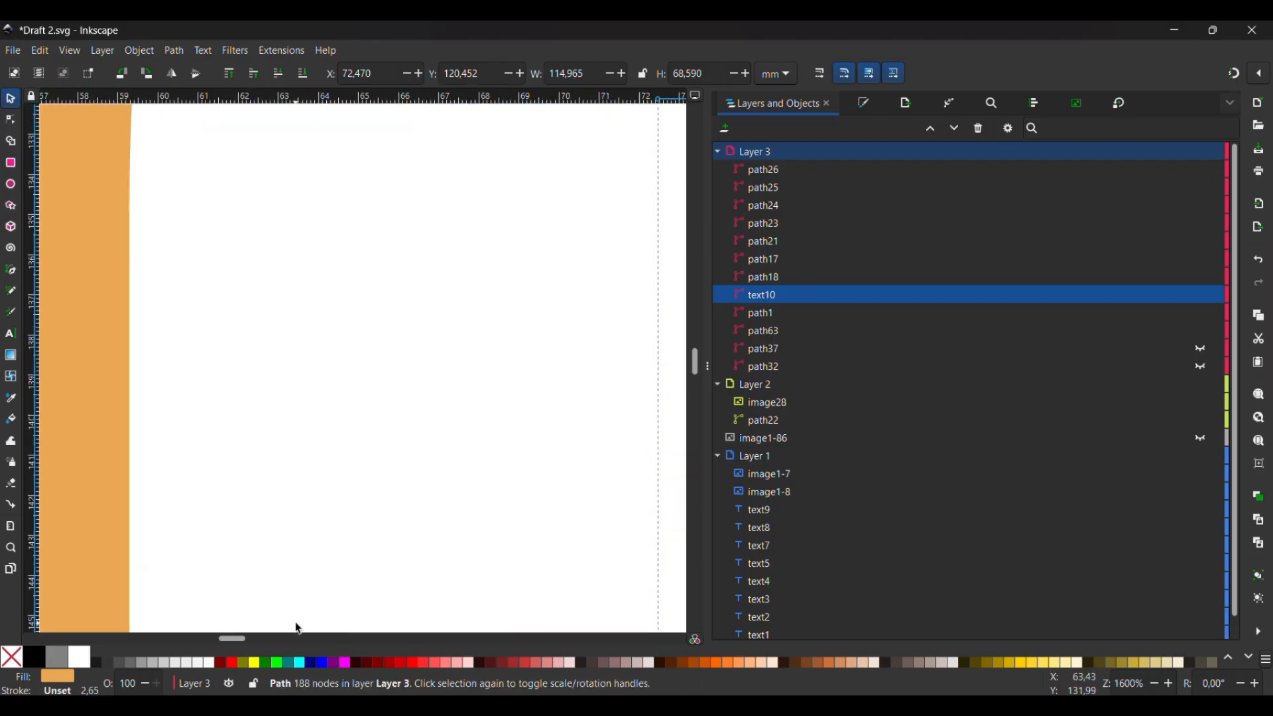
pyautogui.moveTo(471, 108); pyautogui.dragTo(475, 355)
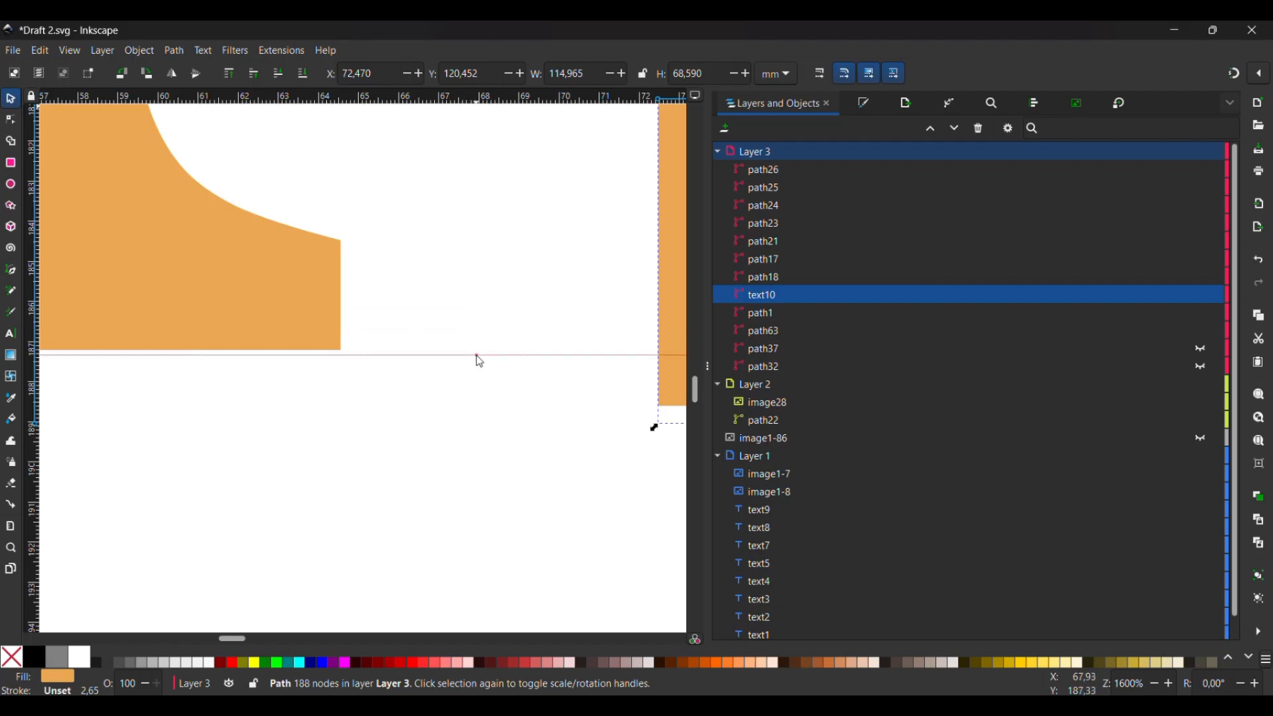
pyautogui.scroll(-5, 345, 408)
pyautogui.scroll(-3, 343, 407)
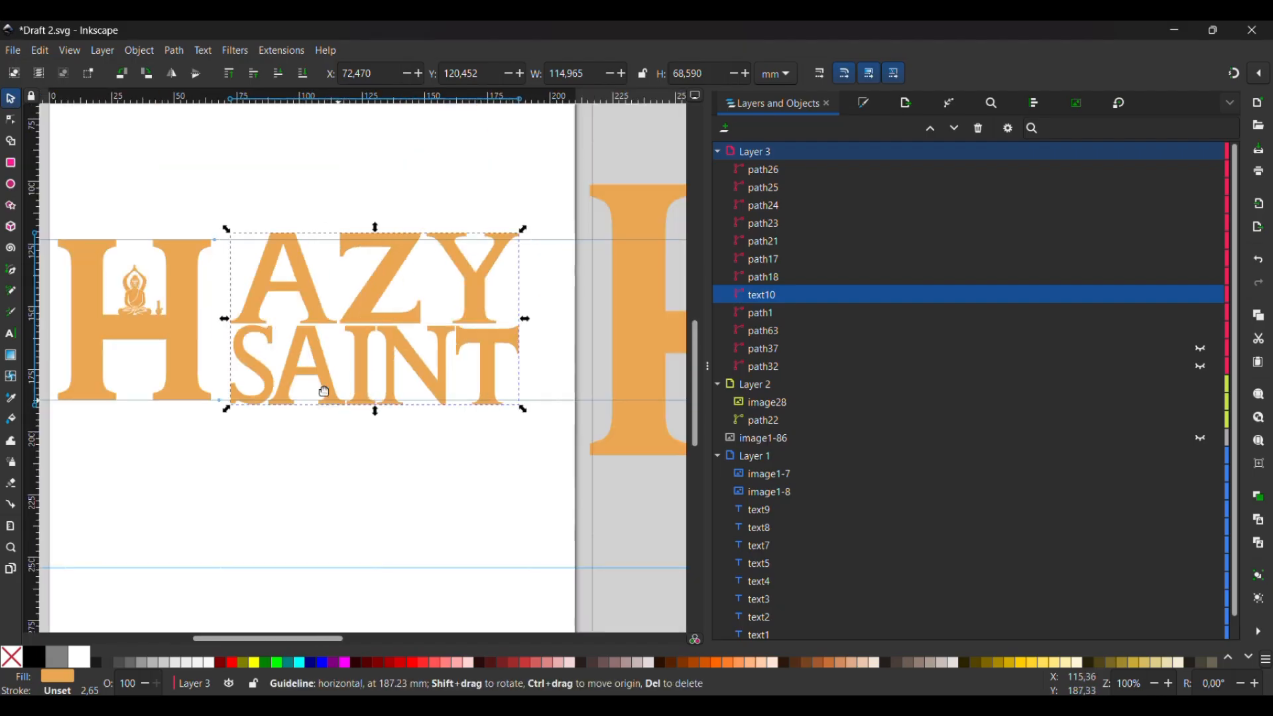
# Step: Scale the AZY SAINT lettering to about 108 × 64 mm and, with snapping enabled, fit it between the guides next to the H
pyautogui.scroll(2, 305, 298)
pyautogui.moveTo(156, 170); pyautogui.dragTo(173, 181)
pyautogui.click(1236, 73)
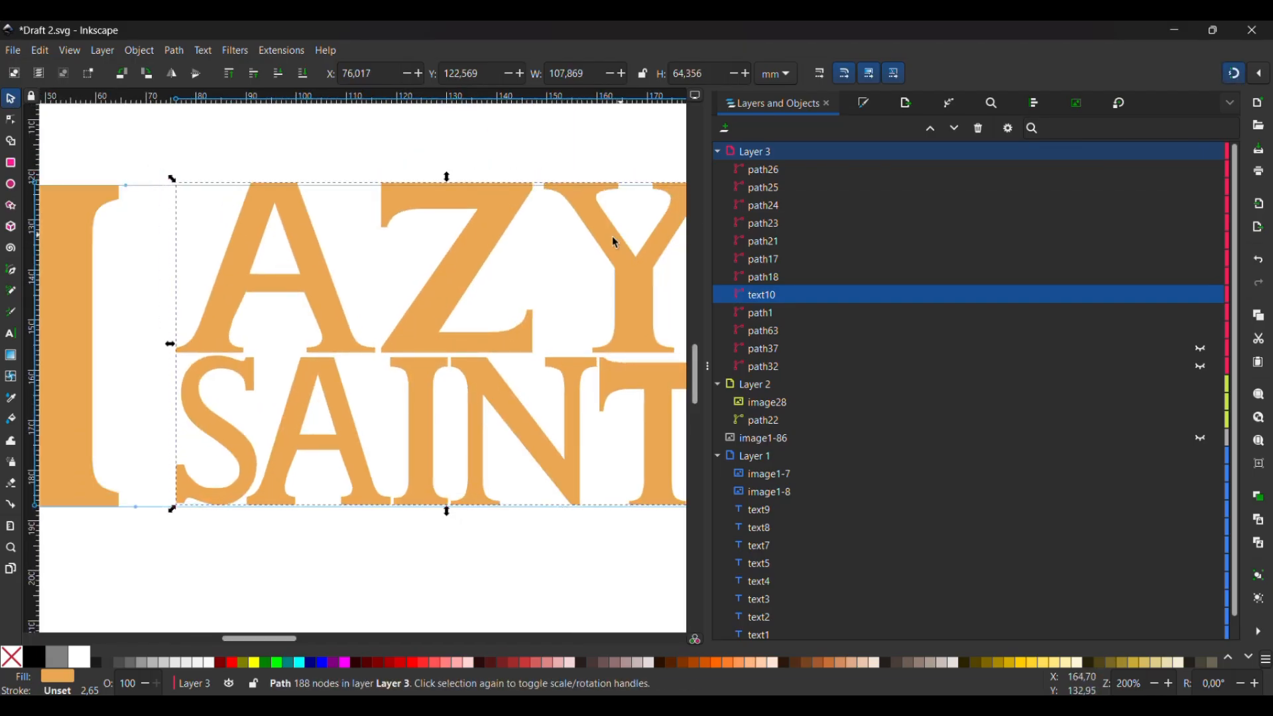
pyautogui.moveTo(442, 284); pyautogui.dragTo(392, 290)
pyautogui.click(289, 583)
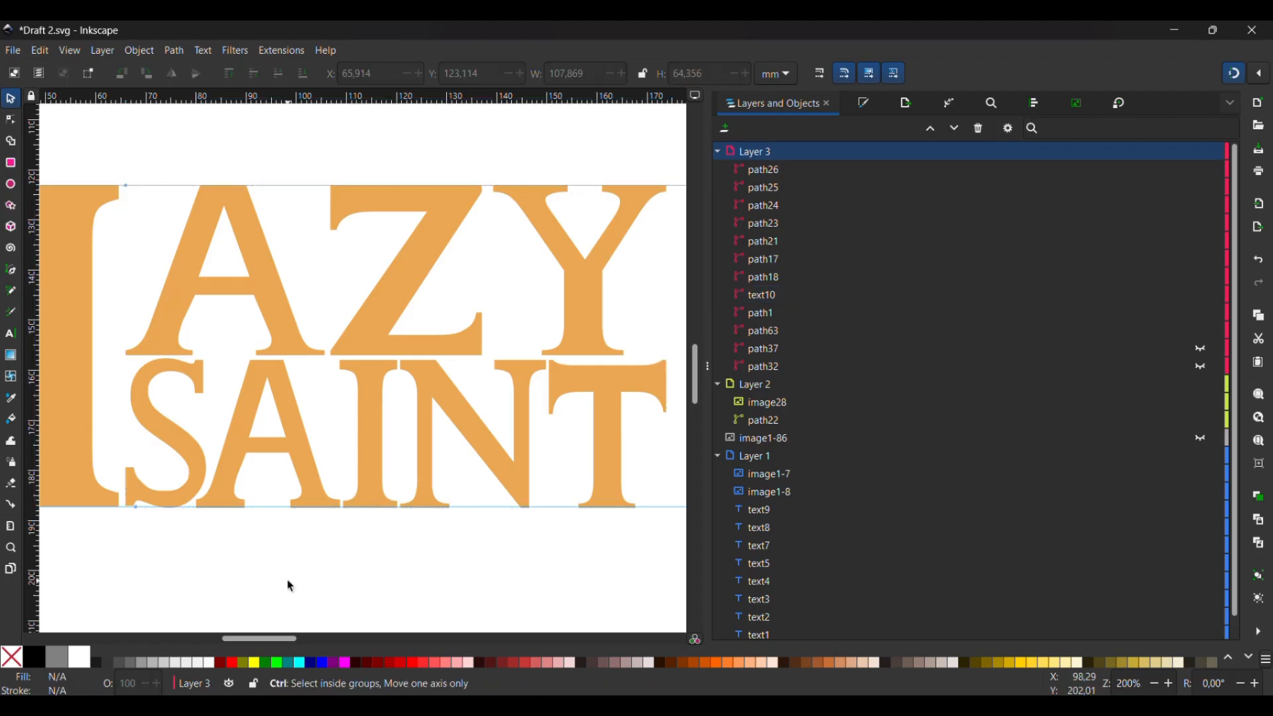
# Step: Disable snapping, stretch the AZY SAINT lettering to about 114 mm wide at the same height, and leave a narrow gap after the H
pyautogui.scroll(-1, 268, 526)
pyautogui.click(485, 407)
pyautogui.moveTo(562, 417); pyautogui.dragTo(569, 415)
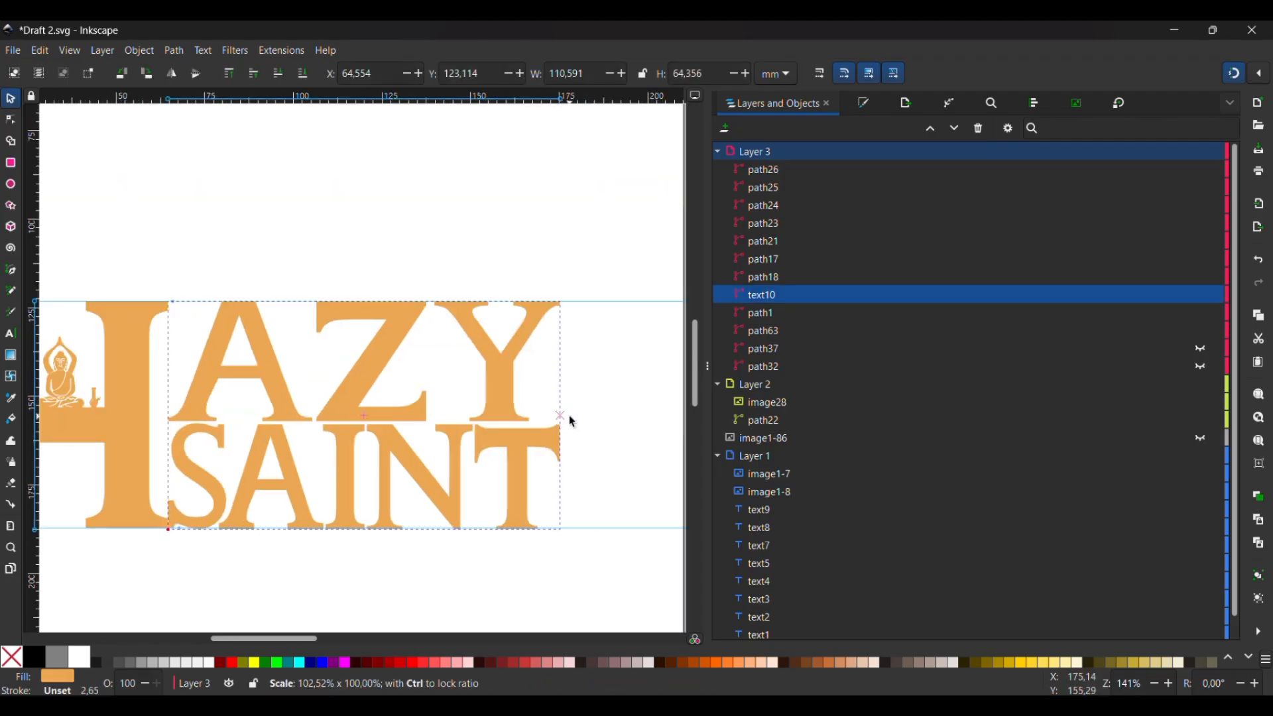
pyautogui.moveTo(291, 489)
pyautogui.mouseDown()
pyautogui.moveTo(313, 491)
pyautogui.moveTo(291, 489)
pyautogui.mouseUp()
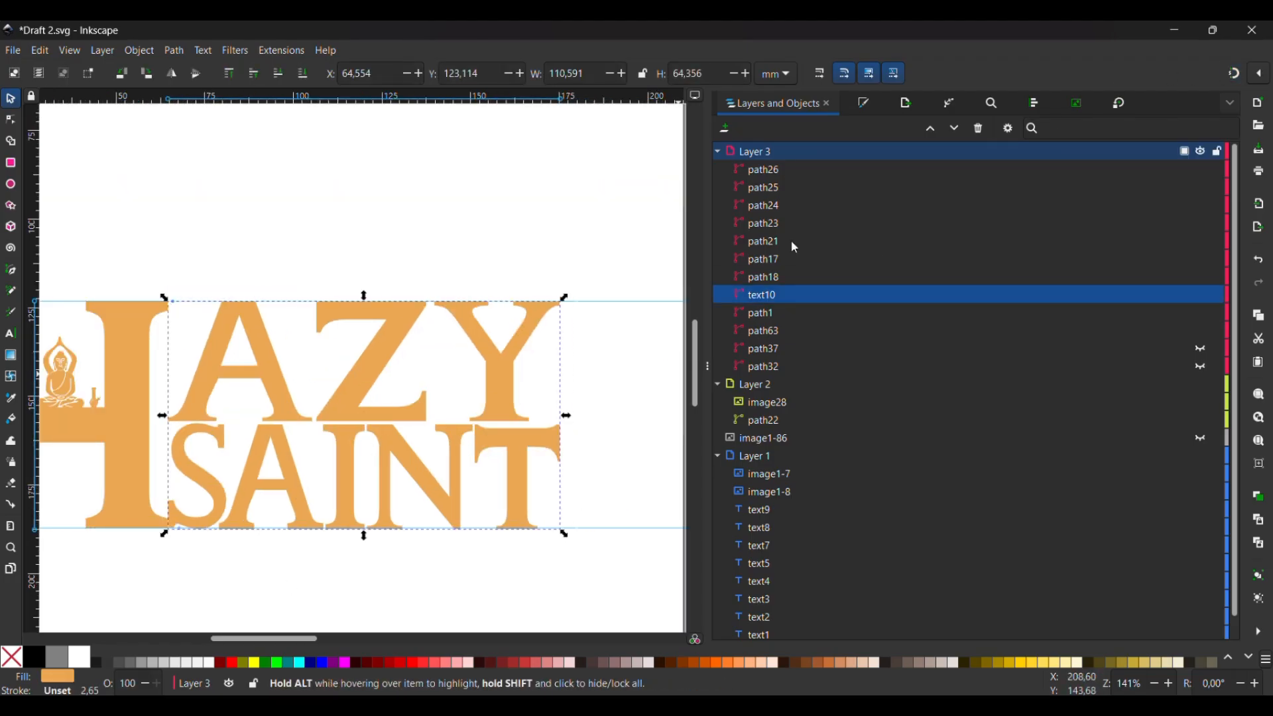
pyautogui.moveTo(566, 416); pyautogui.dragTo(572, 416)
pyautogui.moveTo(353, 467)
pyautogui.mouseDown()
pyautogui.moveTo(369, 466)
pyautogui.moveTo(358, 459)
pyautogui.mouseUp()
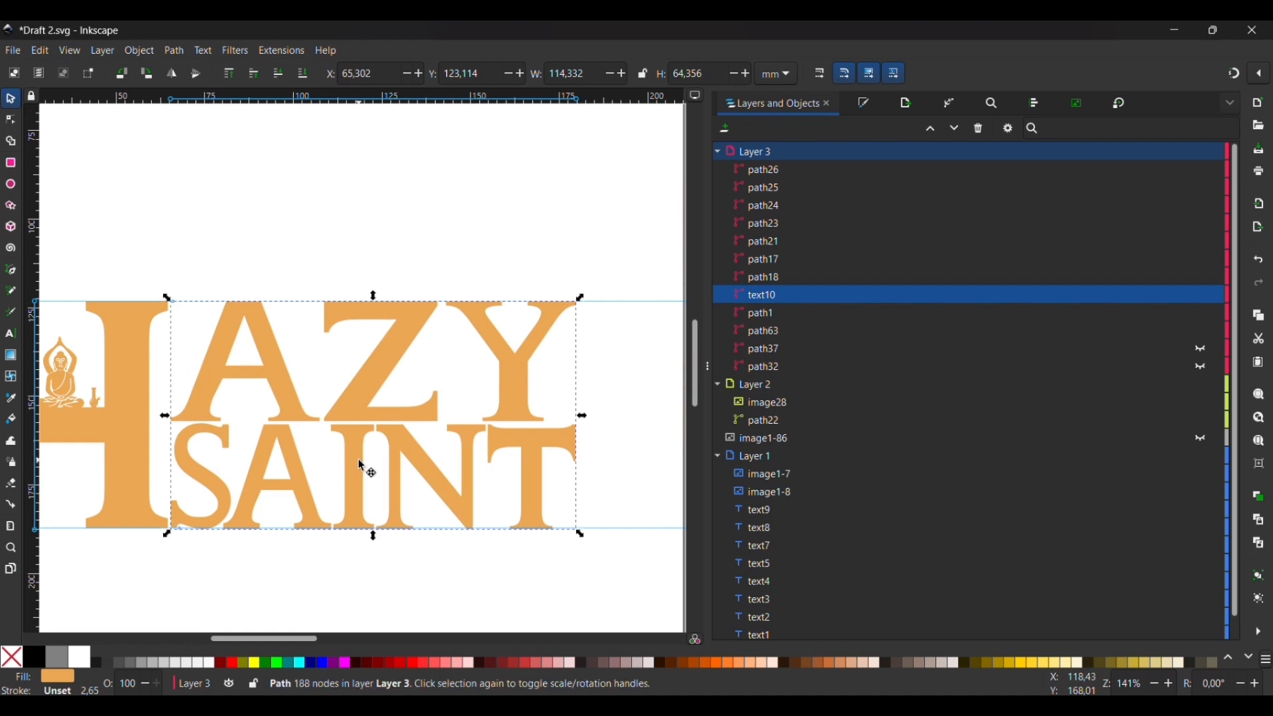
# Step: Pull a vertical guide out beyond the page's right edge and review the assembled HAZY SAINT logo
pyautogui.click(281, 567)
pyautogui.scroll(-2, 281, 567)
pyautogui.scroll(3, 477, 468)
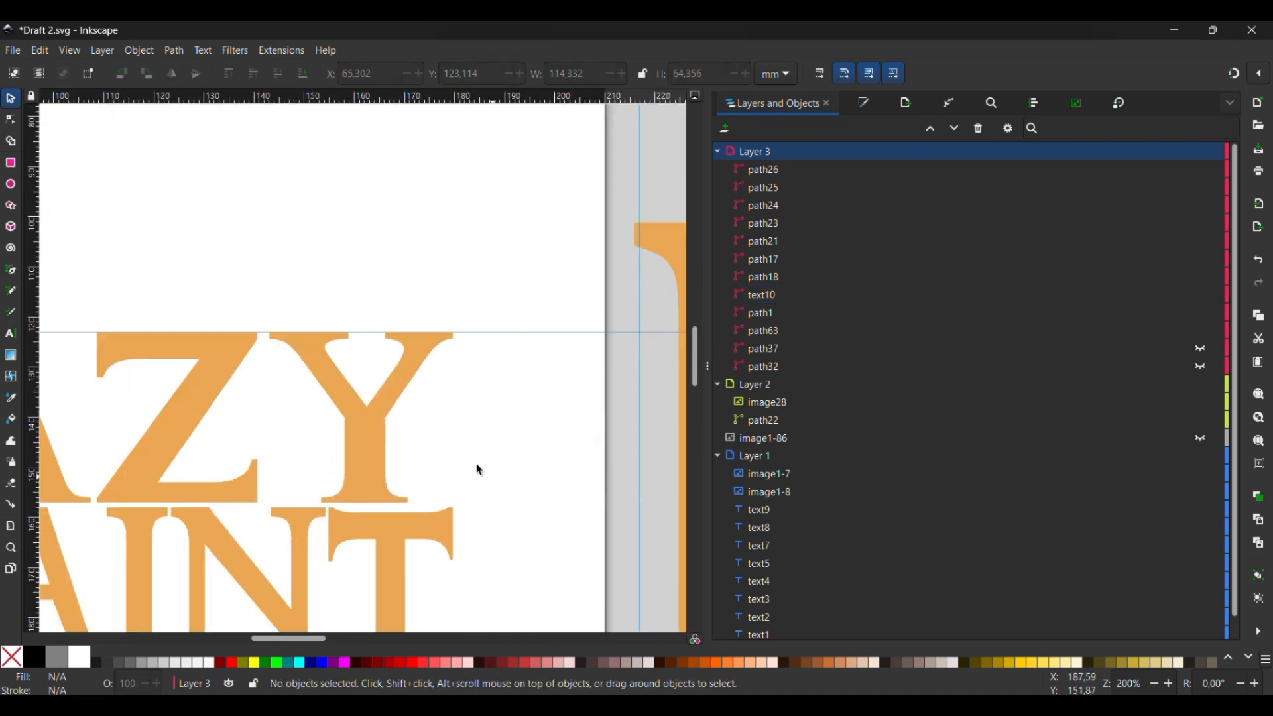
pyautogui.moveTo(40, 445); pyautogui.dragTo(677, 480)
pyautogui.scroll(-5, 590, 489)
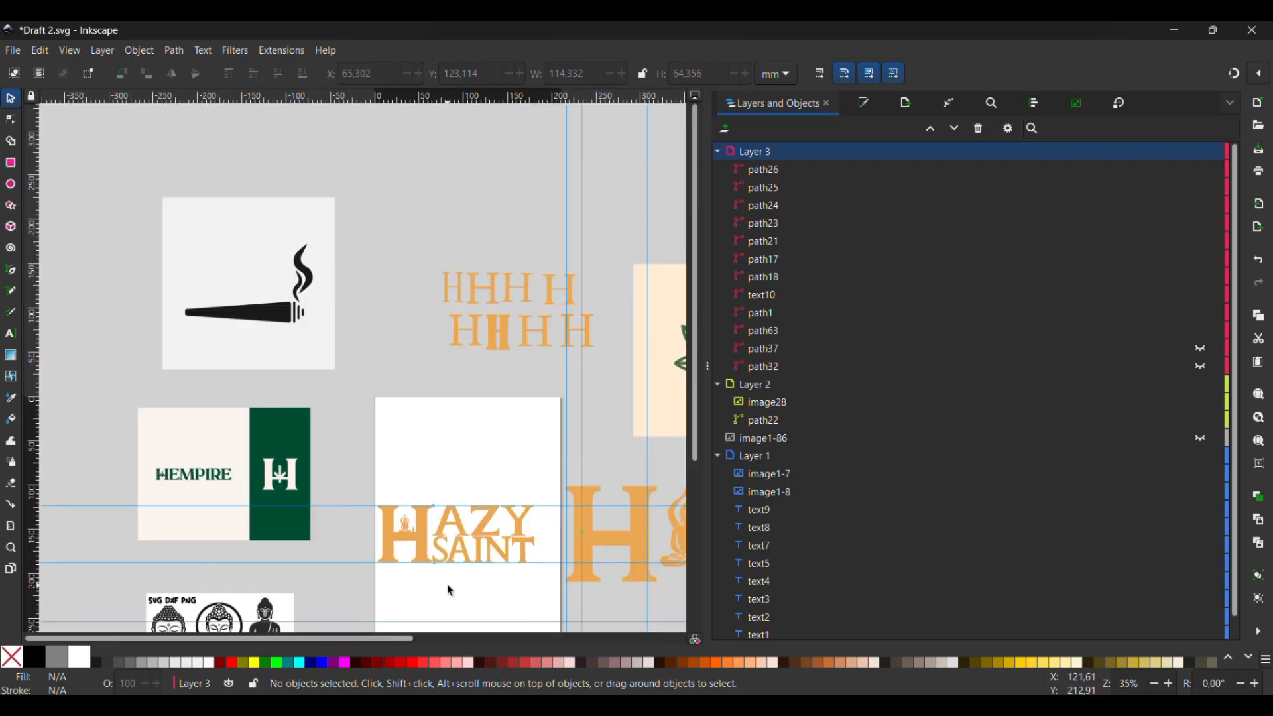
# Step: Move the H emblem and AZY SAINT lettering together toward the page centre and union them into one path
pyautogui.scroll(2, 451, 590)
pyautogui.moveTo(298, 367); pyautogui.dragTo(636, 605)
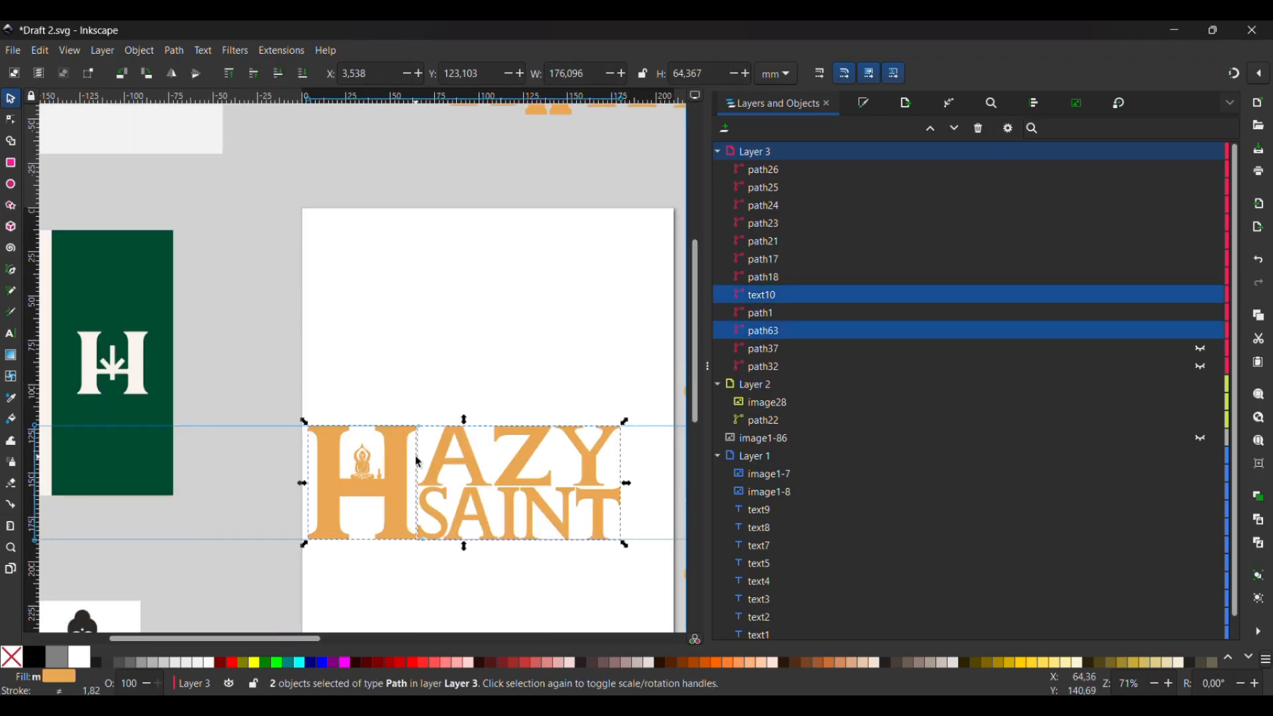
pyautogui.moveTo(418, 462); pyautogui.dragTo(442, 415)
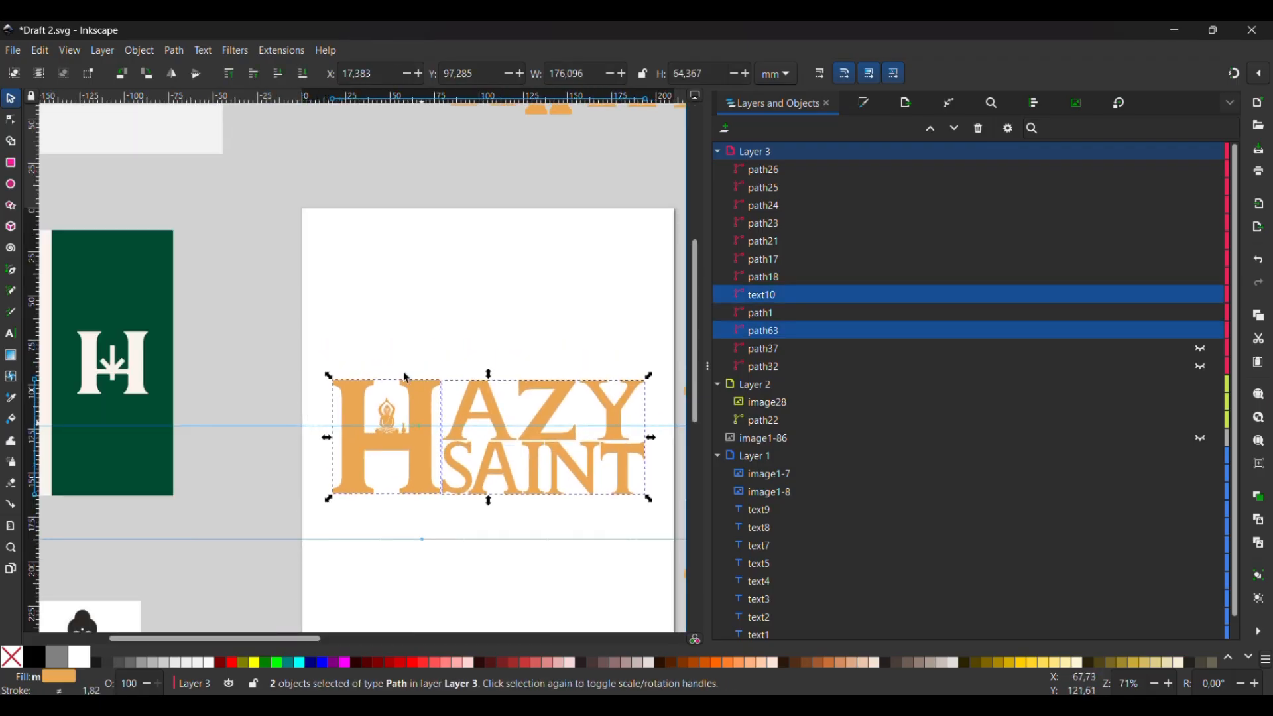
pyautogui.click(175, 52)
pyautogui.click(199, 125)
# Step: Align the merged HAZY SAINT logo relative to Page, centring it both horizontally and vertically
pyautogui.hotkey('ctrl', 'shift', 'a')
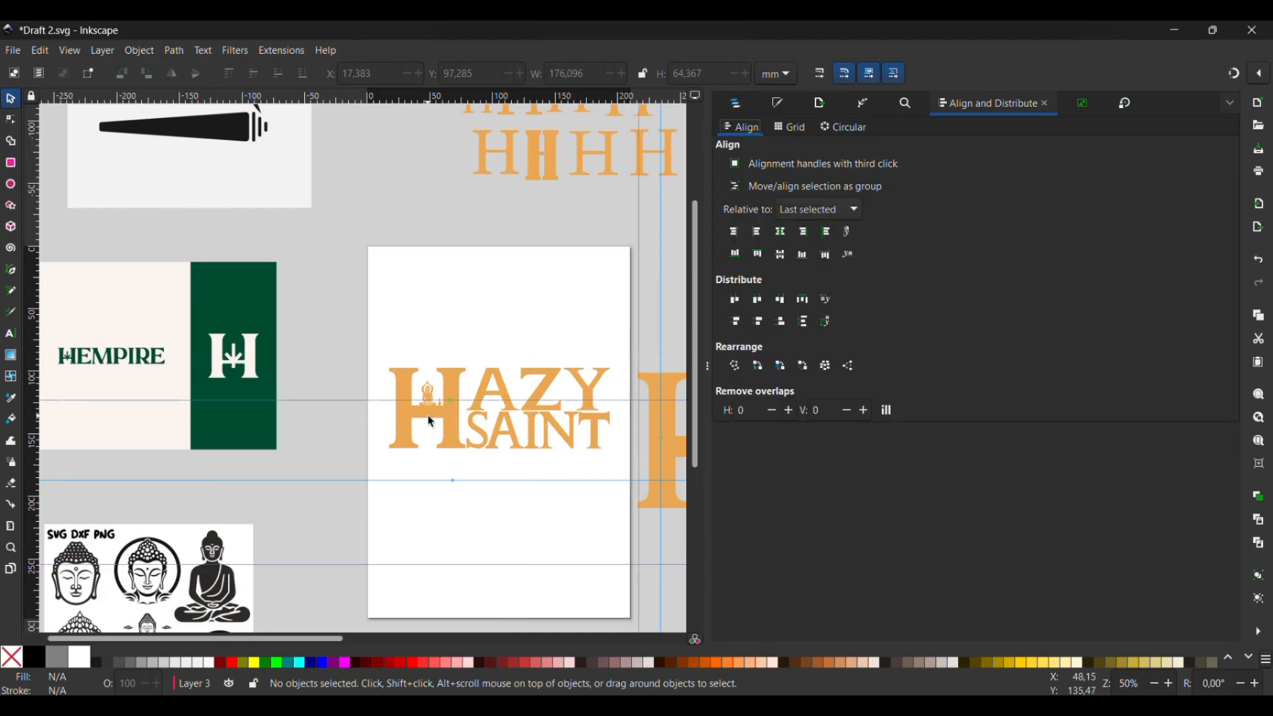
pyautogui.click(424, 424)
pyautogui.click(804, 211)
pyautogui.click(806, 300)
pyautogui.click(780, 233)
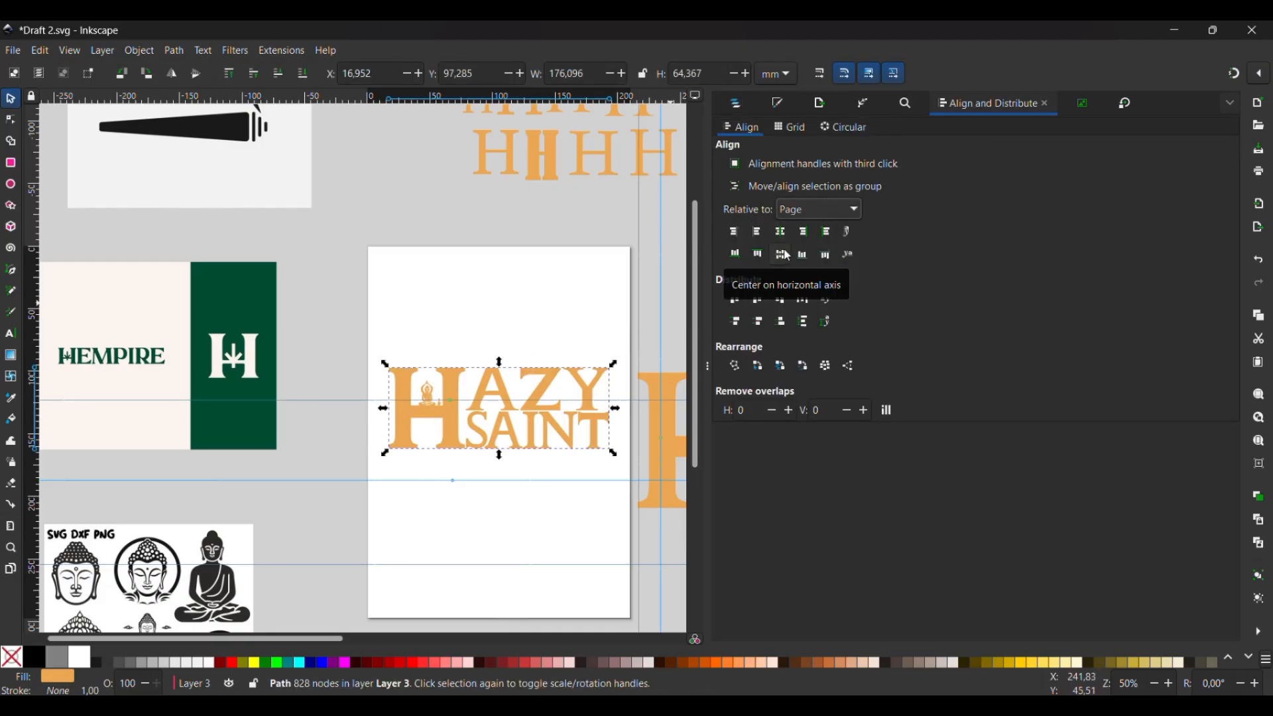
pyautogui.click(781, 254)
pyautogui.click(520, 566)
# Step: In the Draft 6.svg document, outset the black cannabis leaf repeatedly until it is about 145 × 132 mm
pyautogui.scroll(-4, 520, 566)
pyautogui.hscroll(3, 521, 566)
pyautogui.scroll(2, 521, 566)
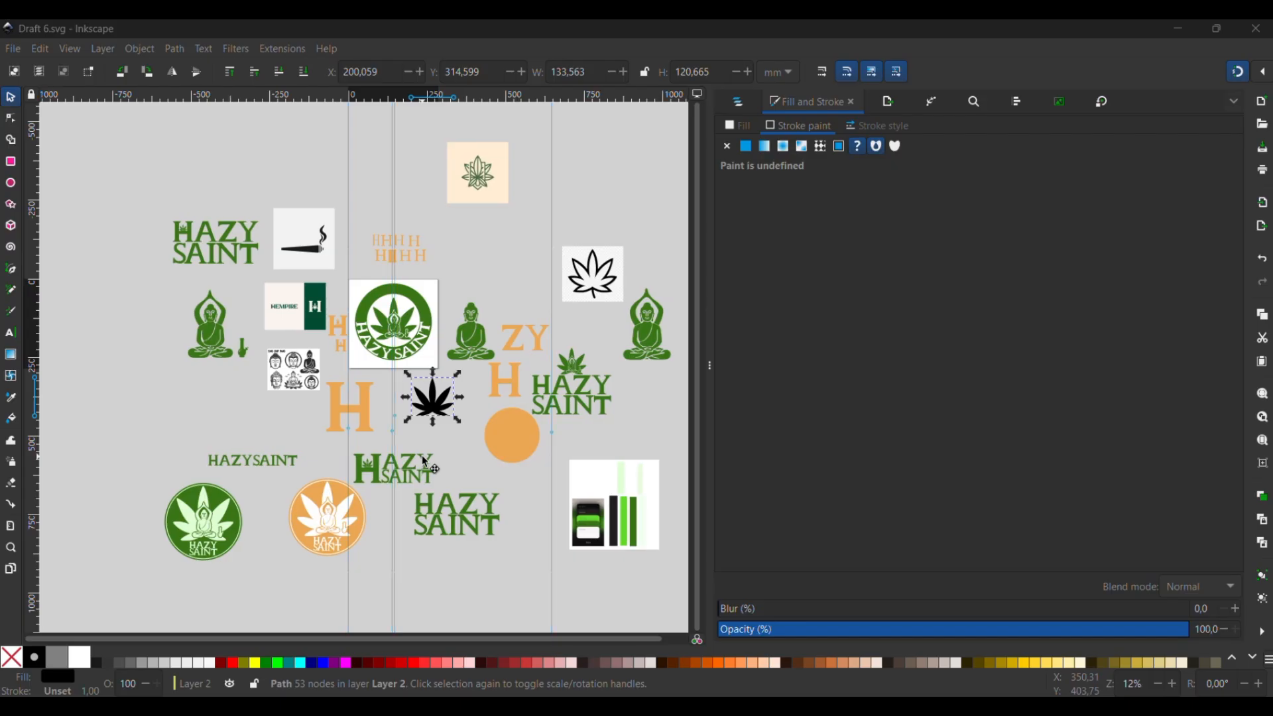
pyautogui.hscroll(2, 425, 463)
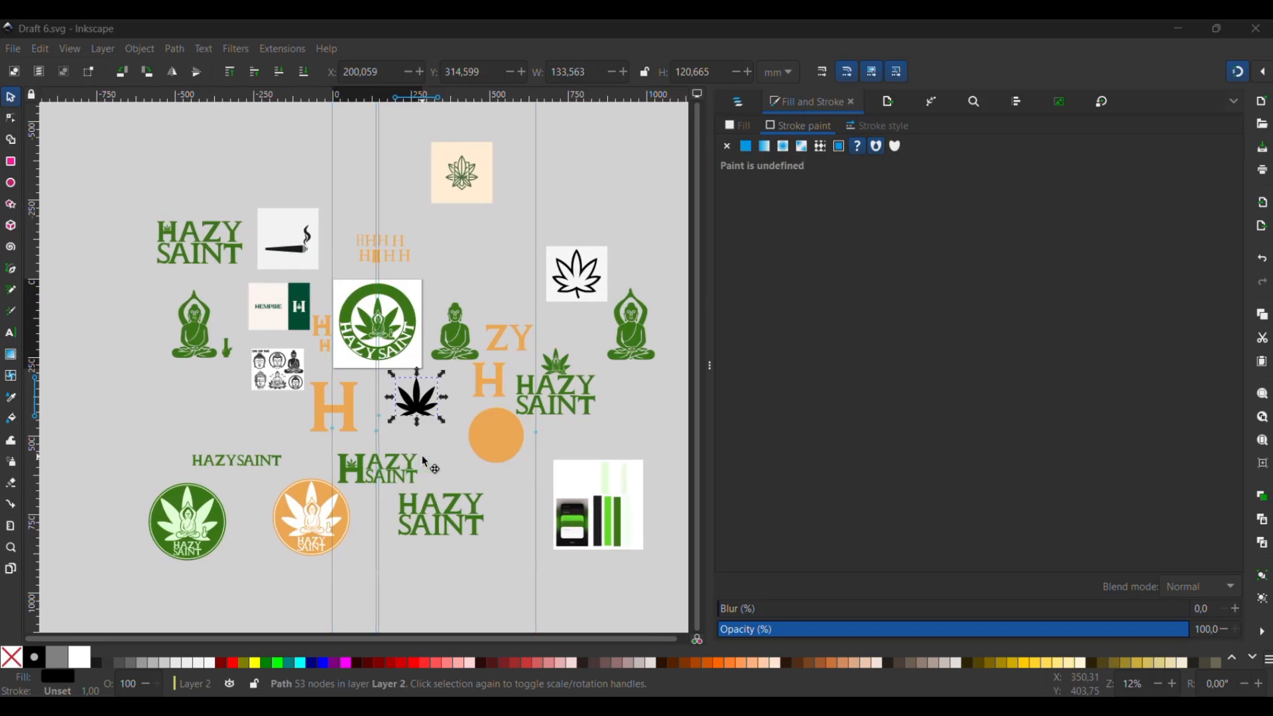
pyautogui.keyDown('ctrl'); pyautogui.scroll(1, 415, 345); pyautogui.keyUp('ctrl')
pyautogui.keyDown('ctrl'); pyautogui.scroll(3, 415, 346); pyautogui.keyUp('ctrl')
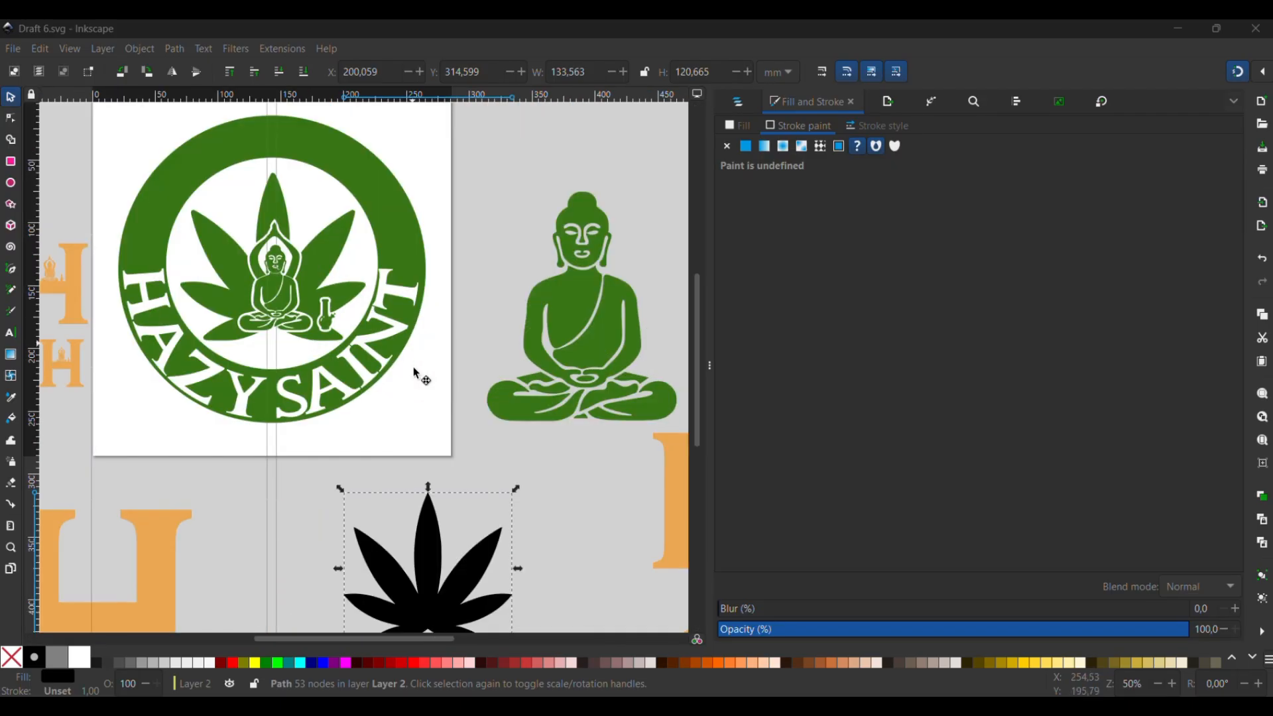
pyautogui.scroll(-5, 437, 633)
pyautogui.click(177, 54)
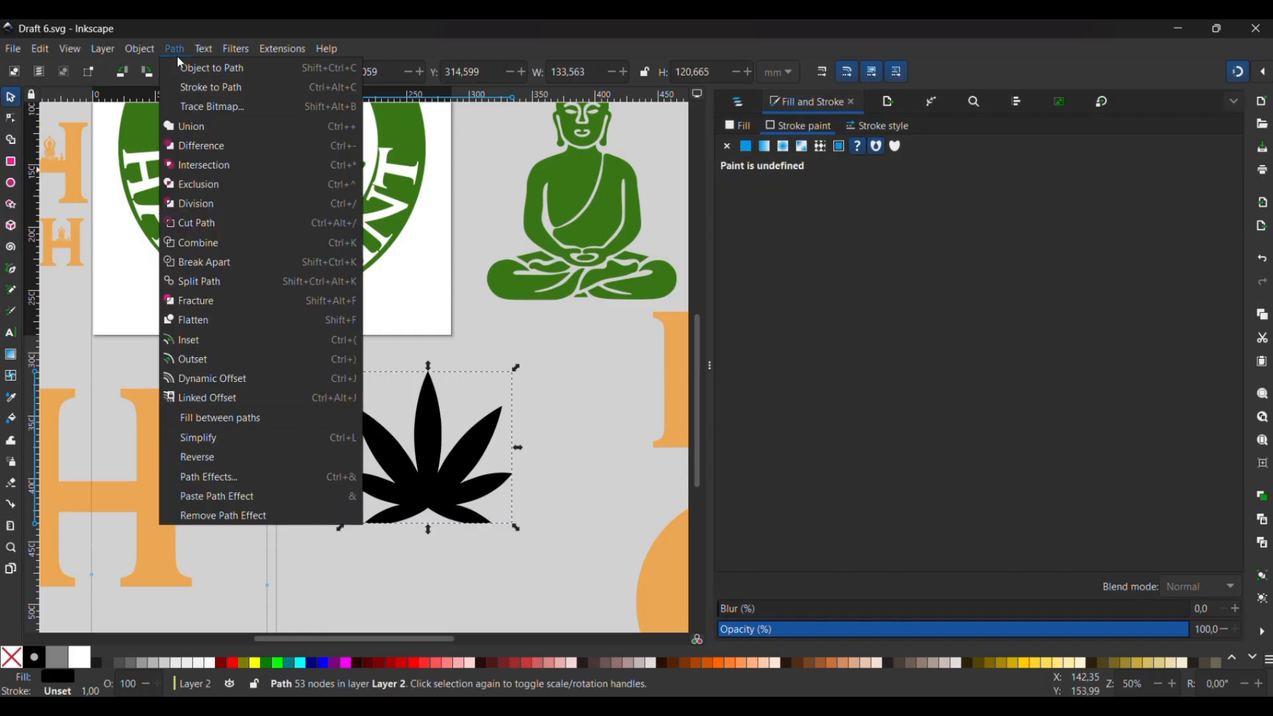
pyautogui.click(221, 359)
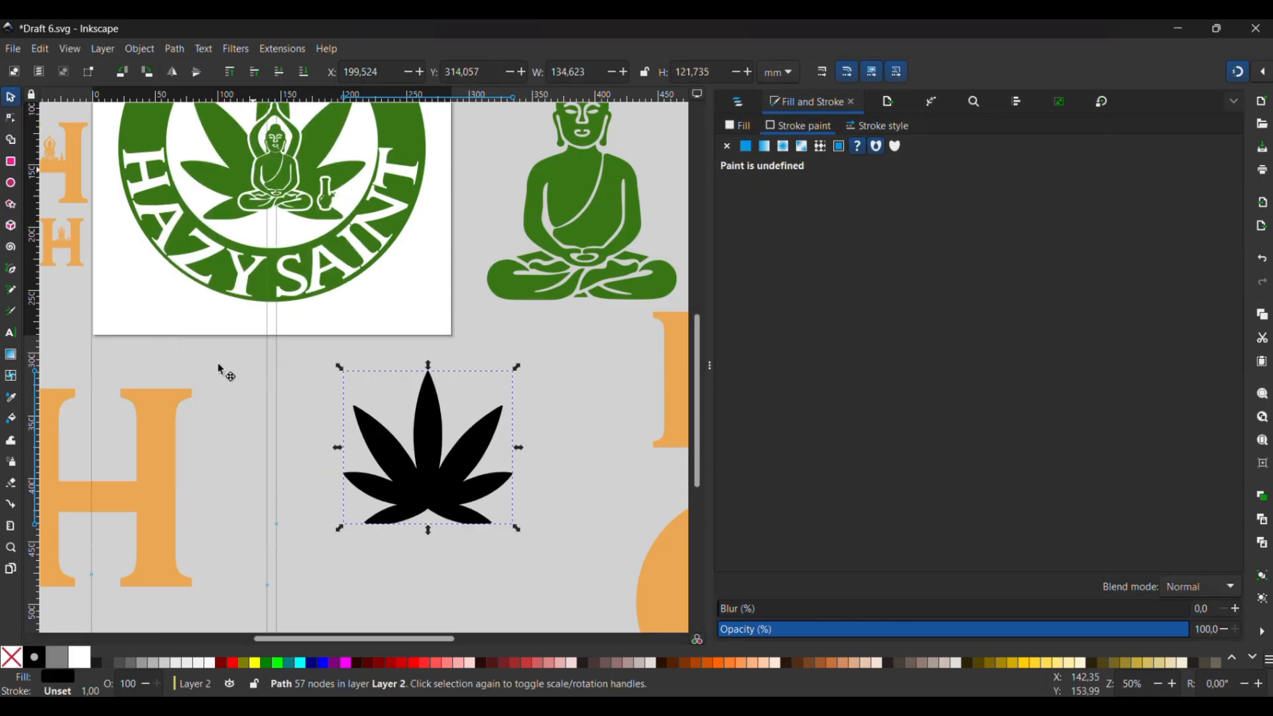
pyautogui.hotkey('ctrl', ')')
pyautogui.hotkey('ctrl', ')')
pyautogui.hotkey('ctrl', ')')
pyautogui.hotkey('ctrl', ')')
pyautogui.hotkey('ctrl', ')')
pyautogui.hotkey('ctrl', ')')
pyautogui.hotkey('ctrl', ')')
pyautogui.hotkey('ctrl', ')')
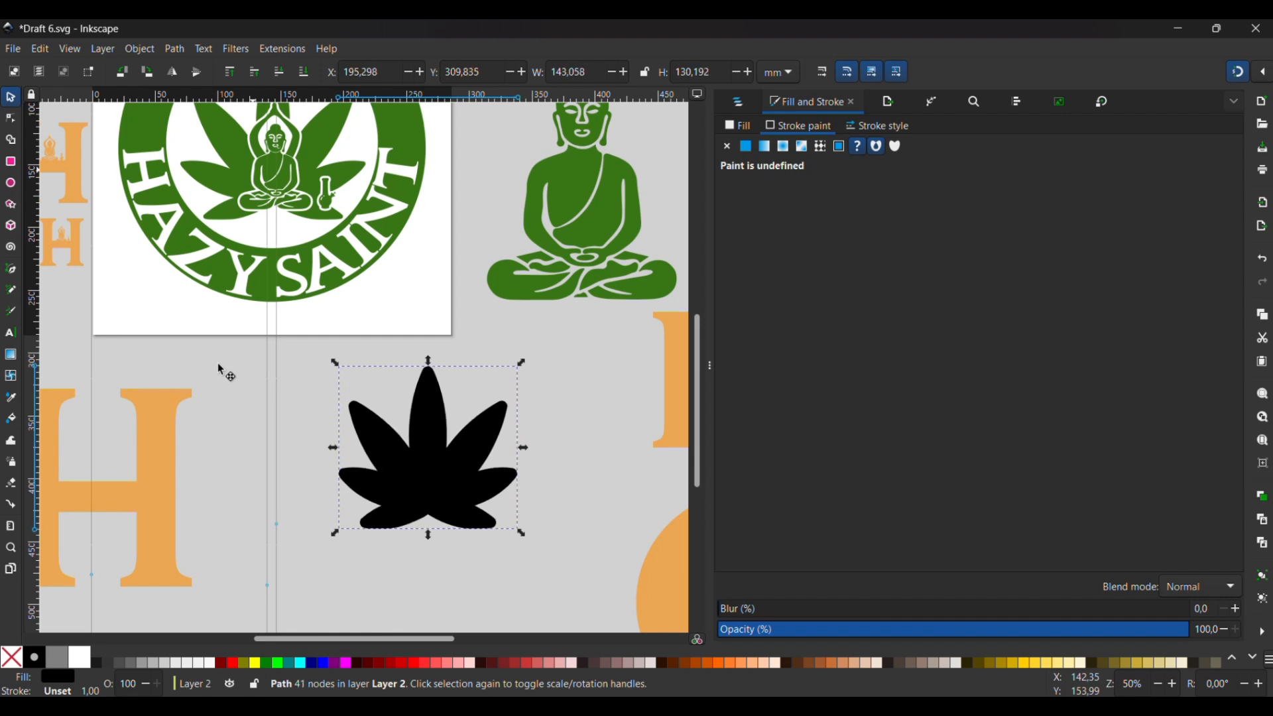
pyautogui.hotkey('ctrl', ')')
pyautogui.hotkey('ctrl', ')')
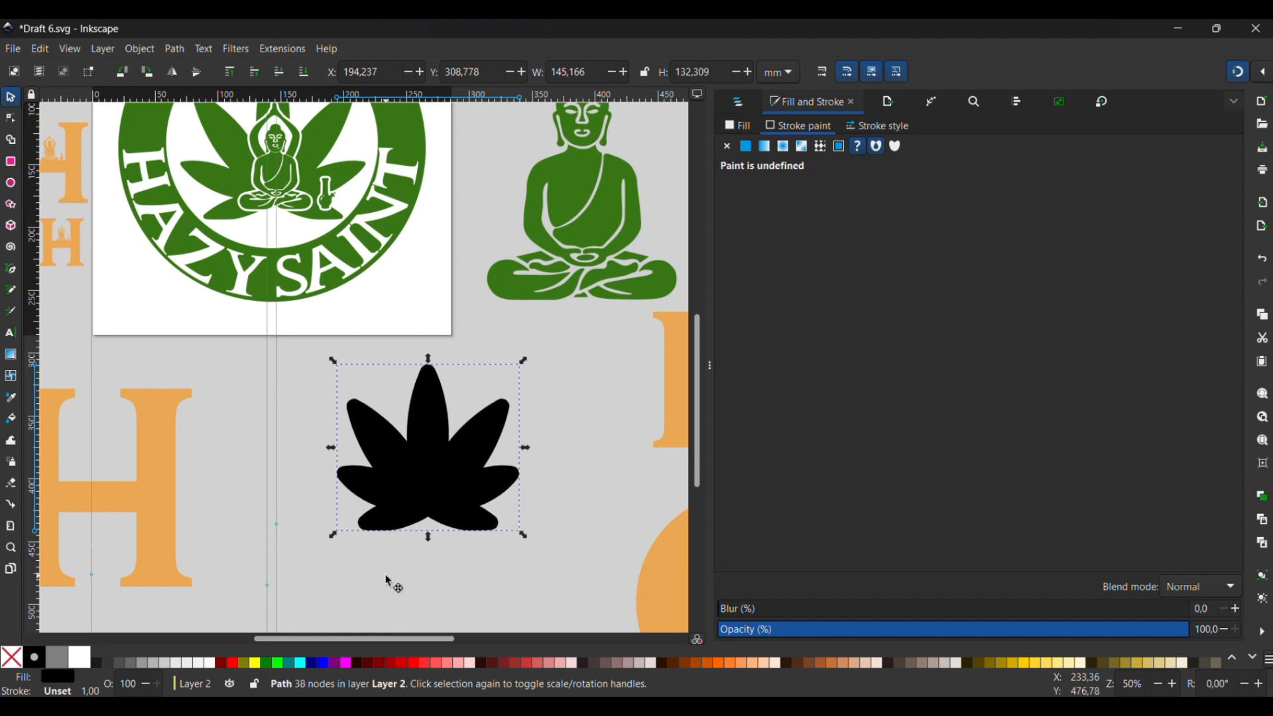
# Step: Reduce the black leaf's outset so that it measures about 141 × 128 mm
pyautogui.scroll(-3, 388, 578)
pyautogui.click(407, 583)
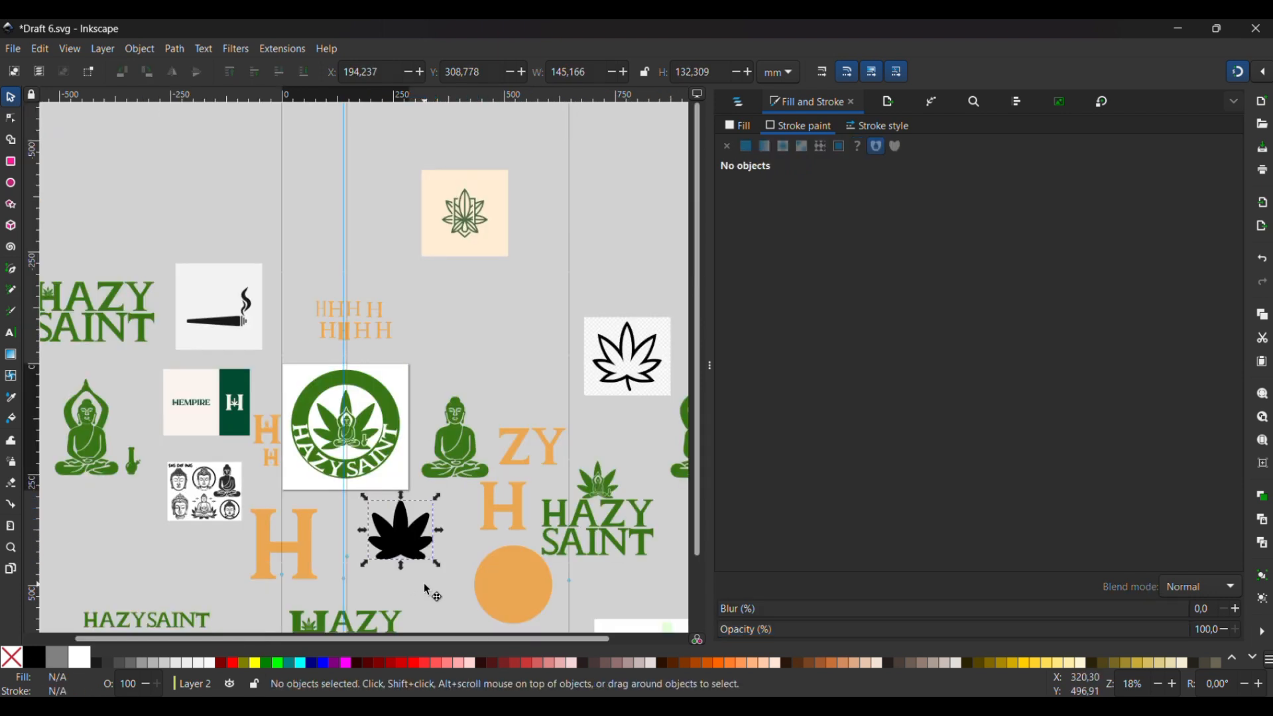
pyautogui.scroll(-2, 424, 587)
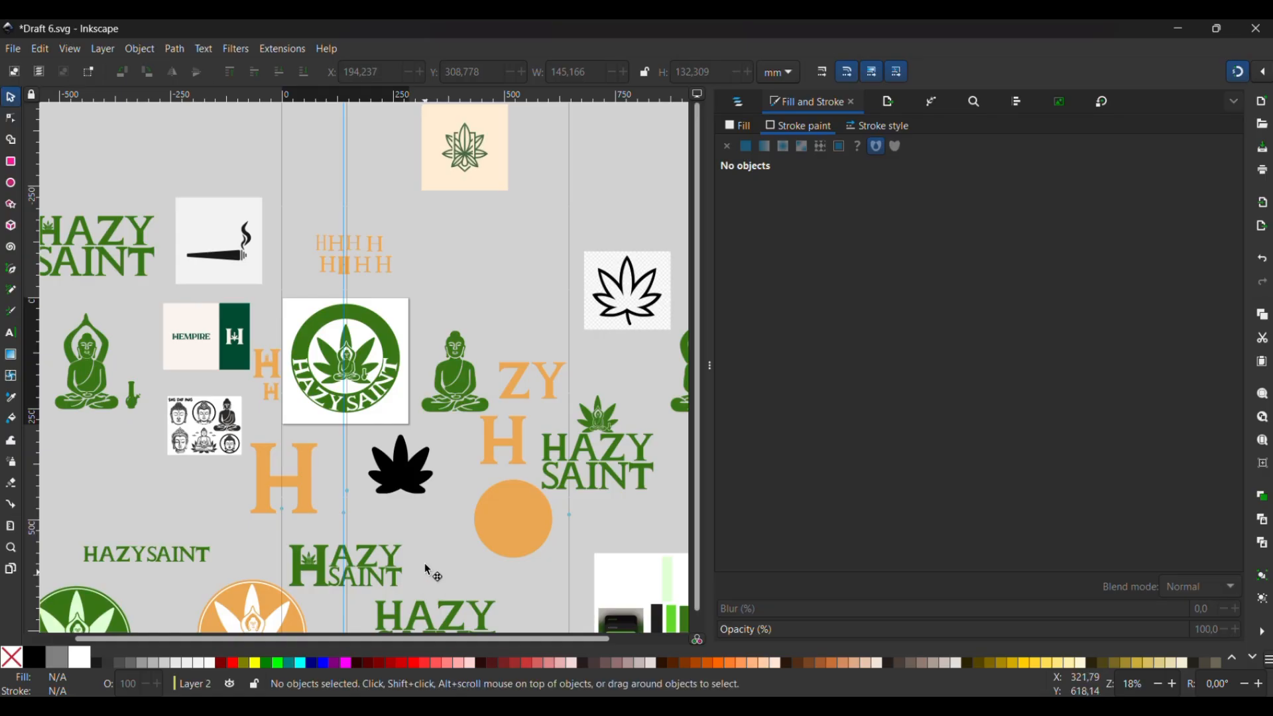
pyautogui.click(397, 475)
pyautogui.click(399, 479)
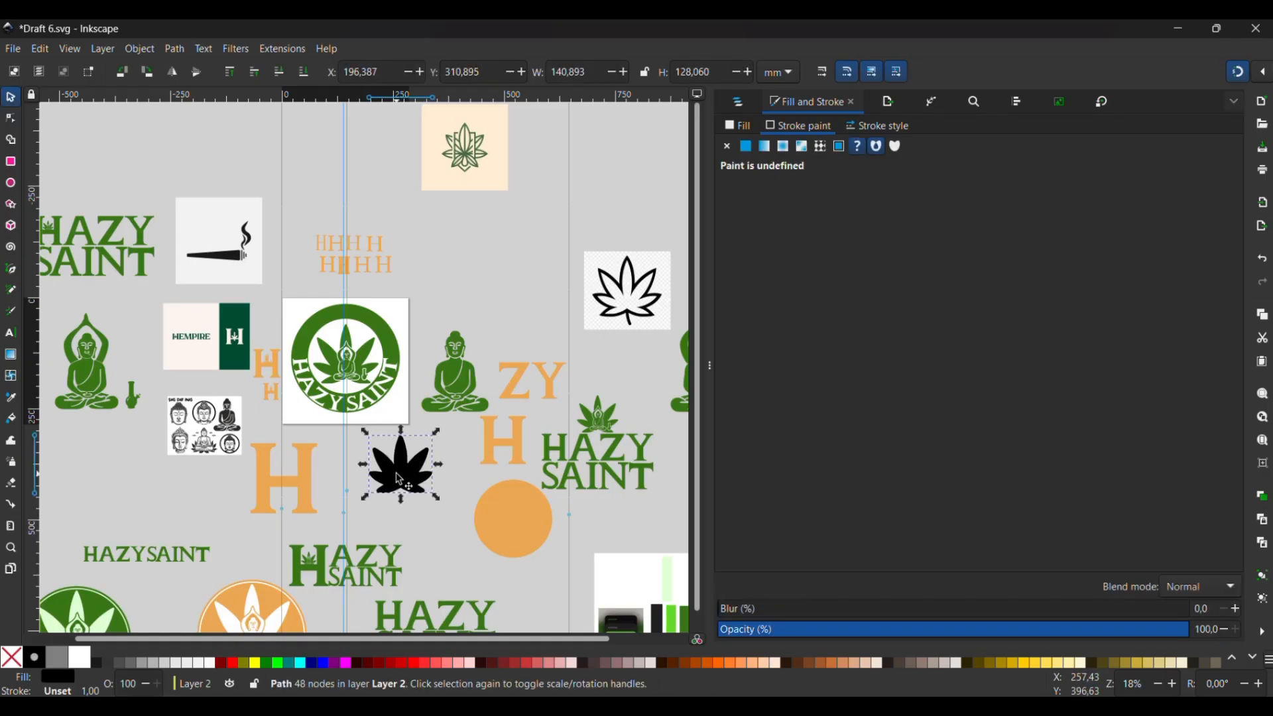
pyautogui.click(451, 555)
# Step: Scale the green two-line HAZY SAINT lettering down to about 179 × 88 mm and place it over the black leaf
pyautogui.scroll(-4, 451, 555)
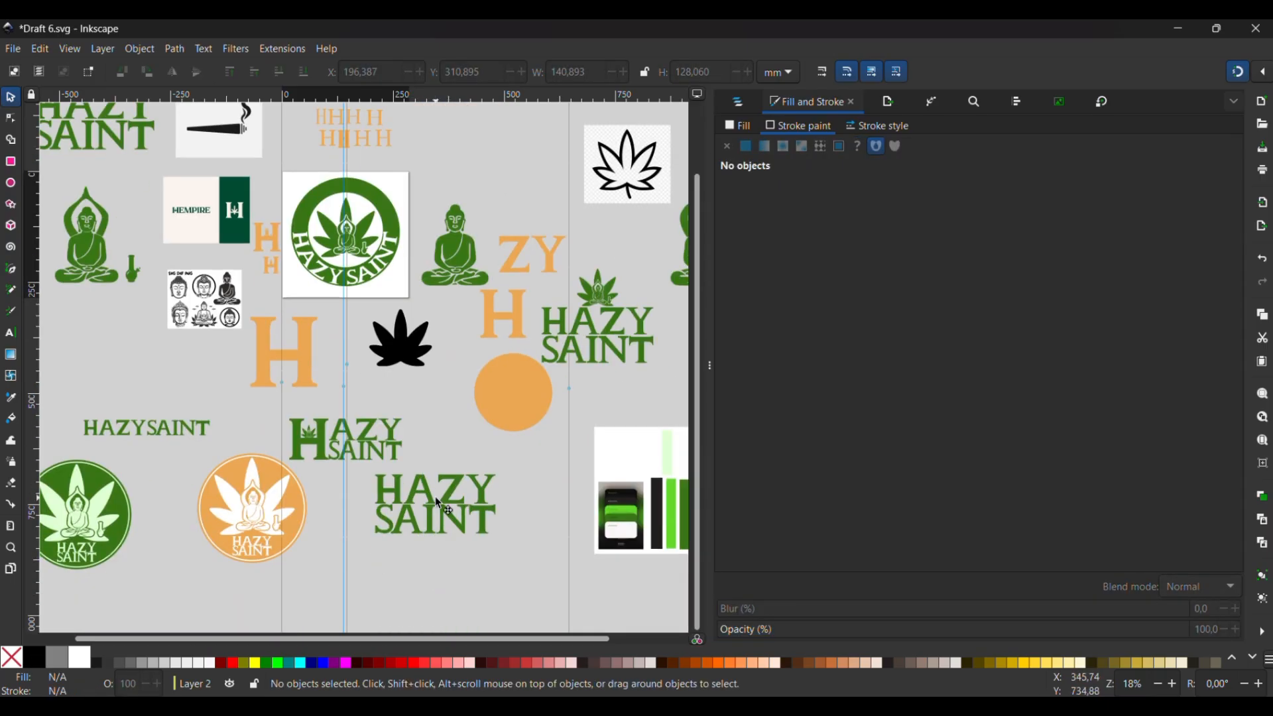
pyautogui.click(438, 503)
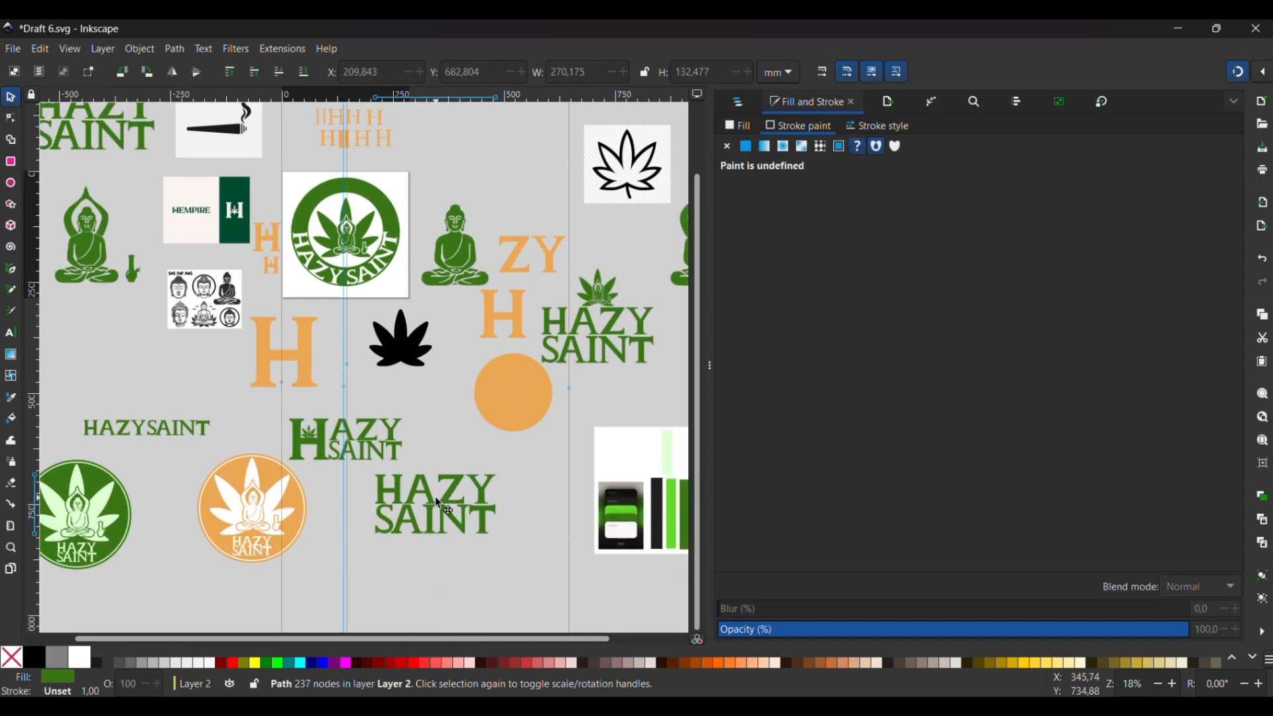
pyautogui.moveTo(438, 503)
pyautogui.mouseDown()
pyautogui.moveTo(409, 332)
pyautogui.moveTo(450, 520)
pyautogui.mouseUp()
pyautogui.press('shift')
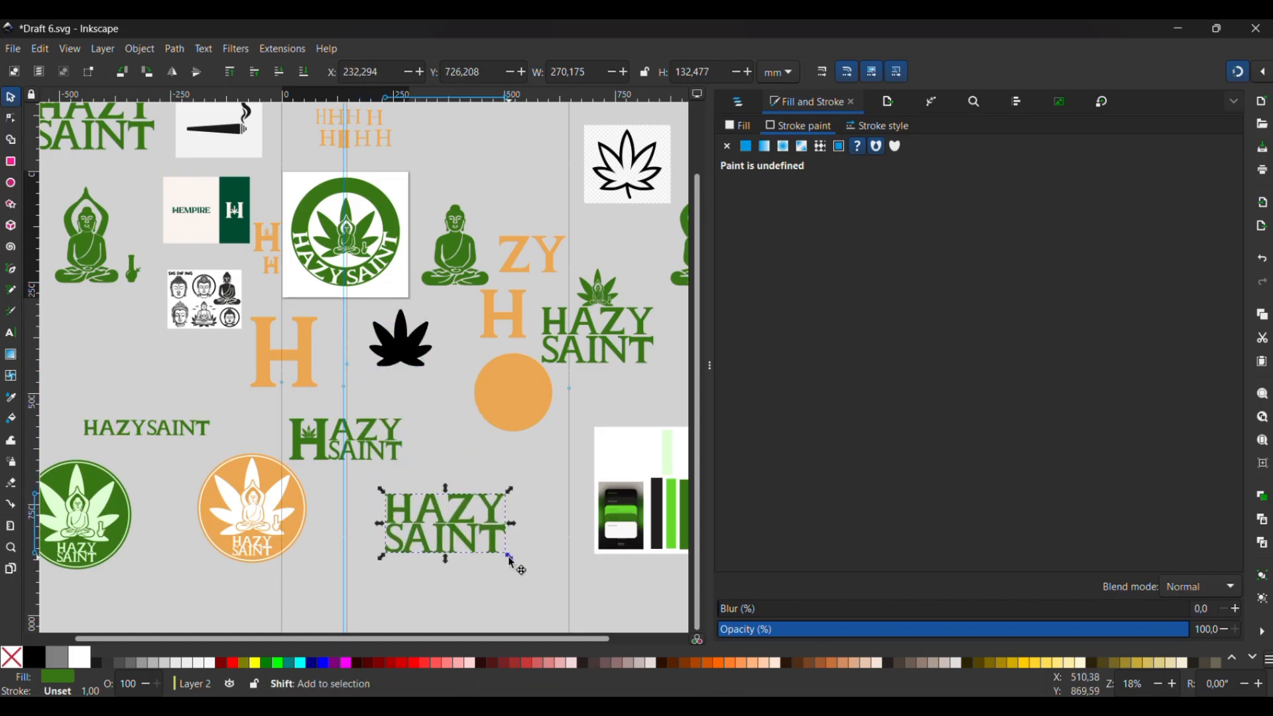
pyautogui.moveTo(509, 555); pyautogui.dragTo(406, 315)
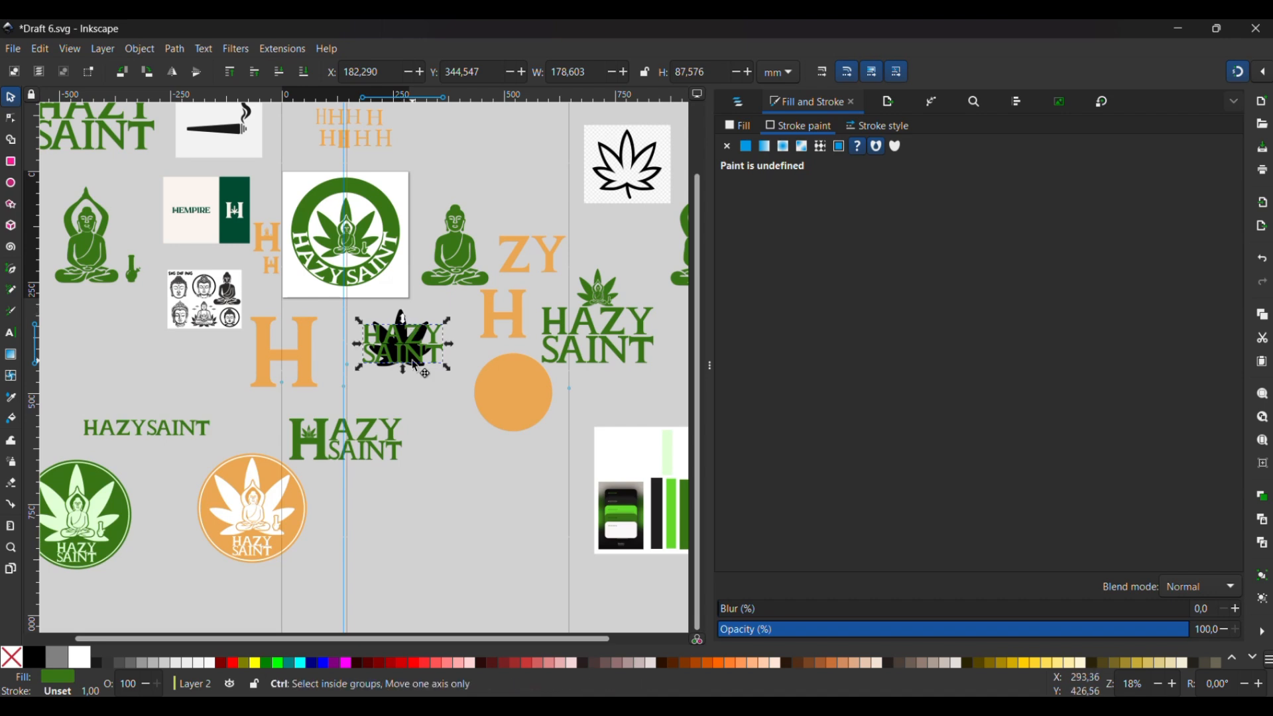
# Step: Stretch the HAZY SAINT lettering upward to about 119 mm high and shift it slightly sideways to centre it on the leaf
pyautogui.scroll(2, 416, 366)
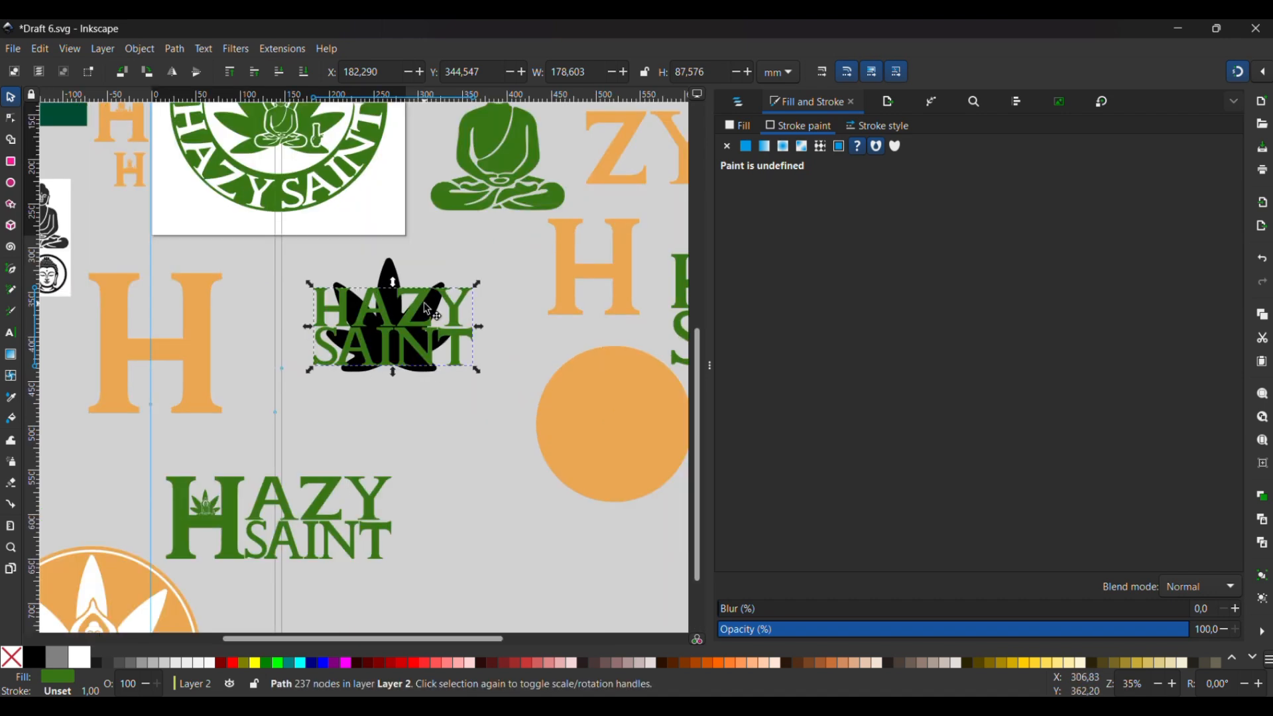
pyautogui.scroll(2, 428, 310)
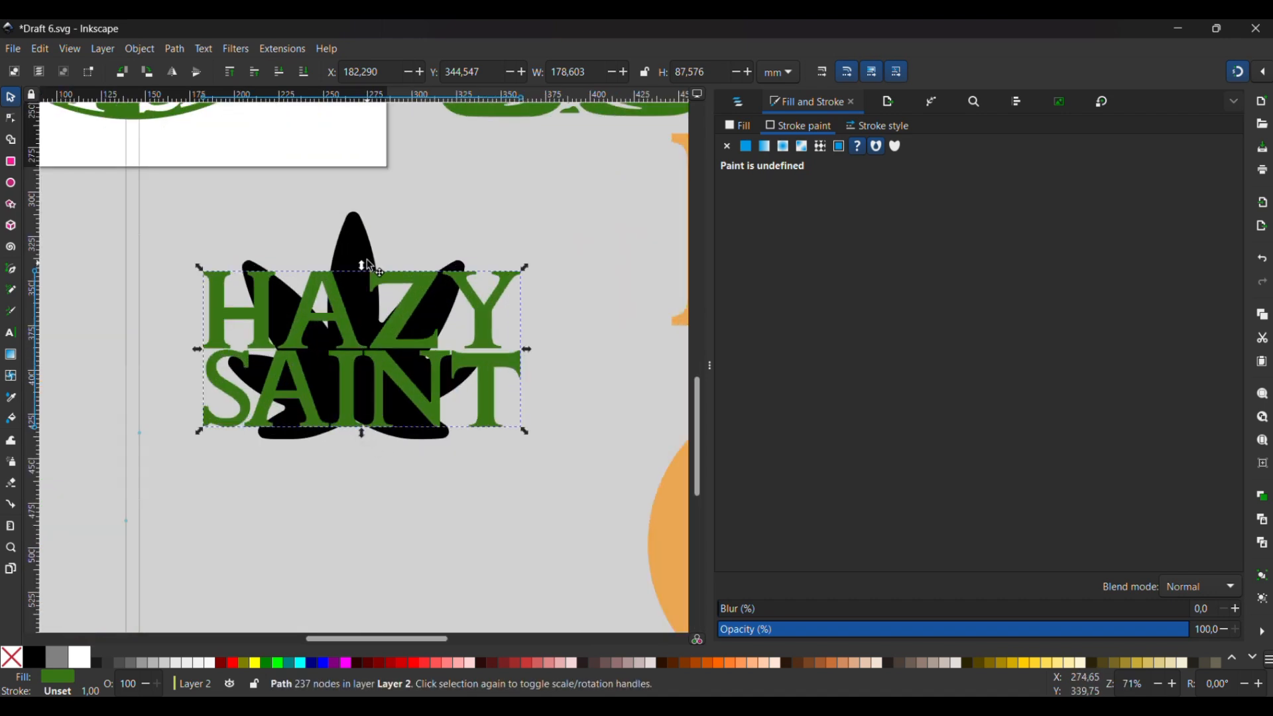
pyautogui.moveTo(364, 268); pyautogui.dragTo(368, 213)
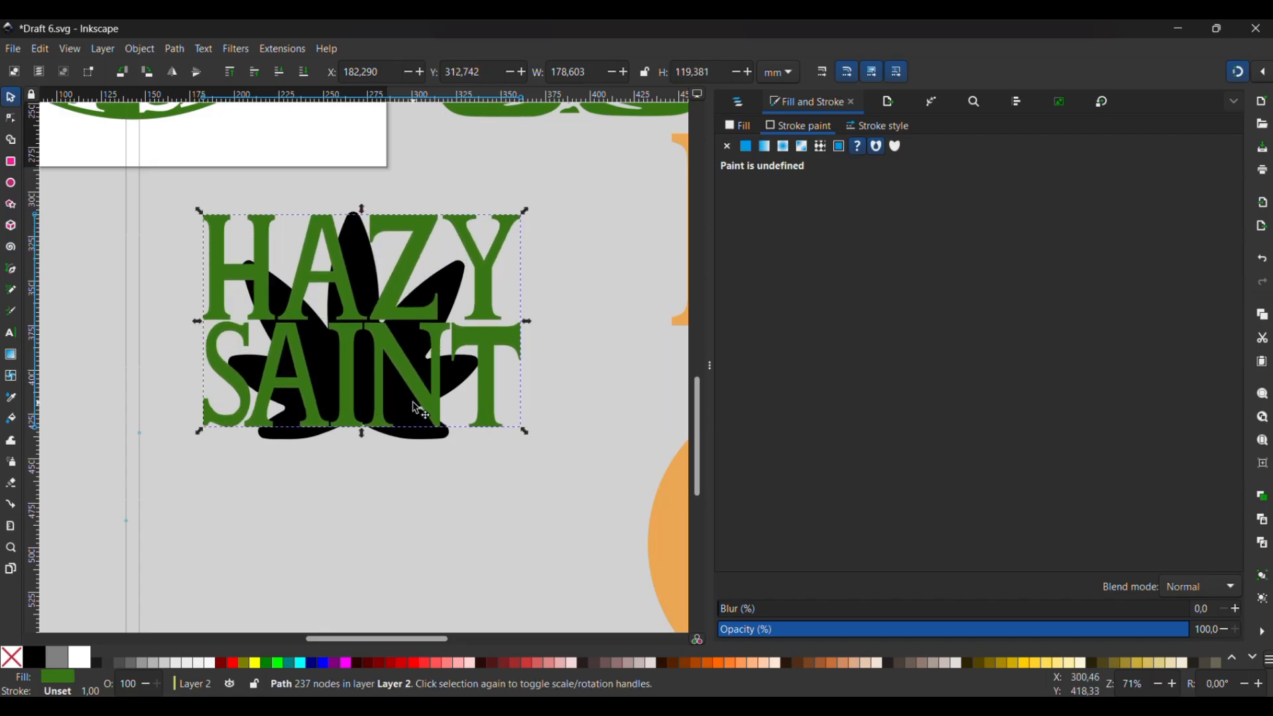
pyautogui.press('ctrl')
pyautogui.moveTo(425, 398); pyautogui.dragTo(420, 398)
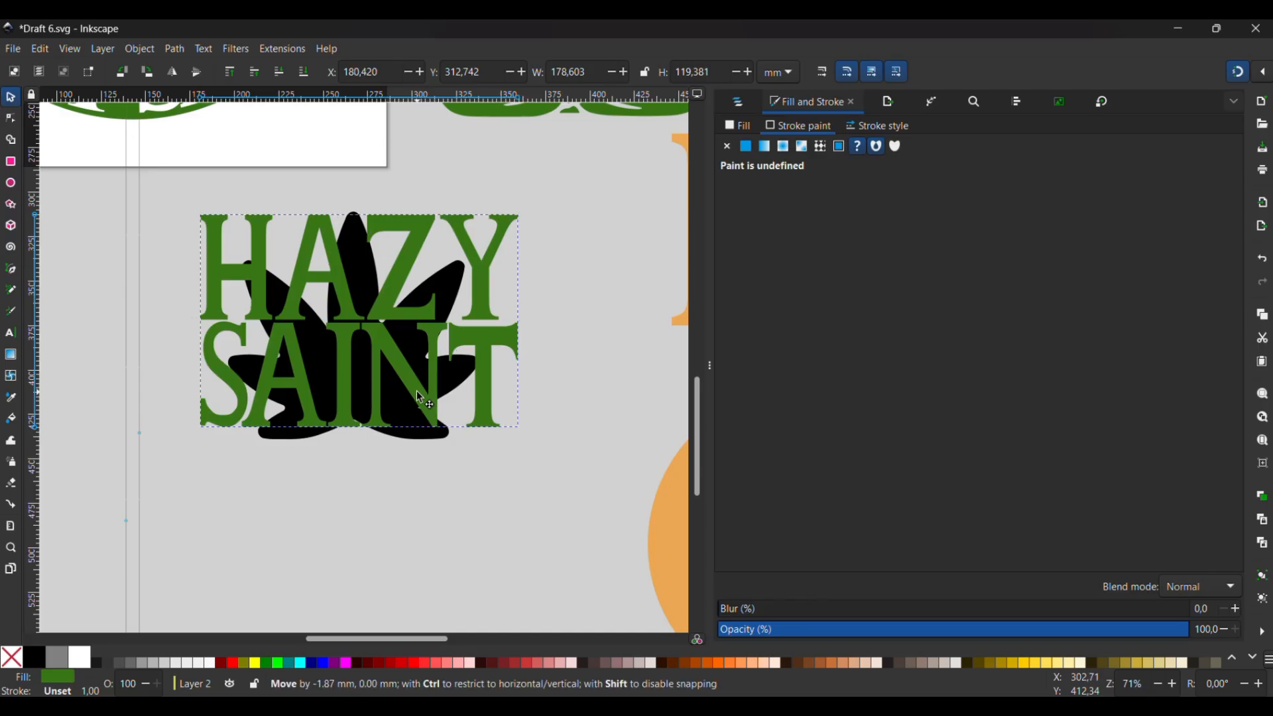
pyautogui.click(426, 515)
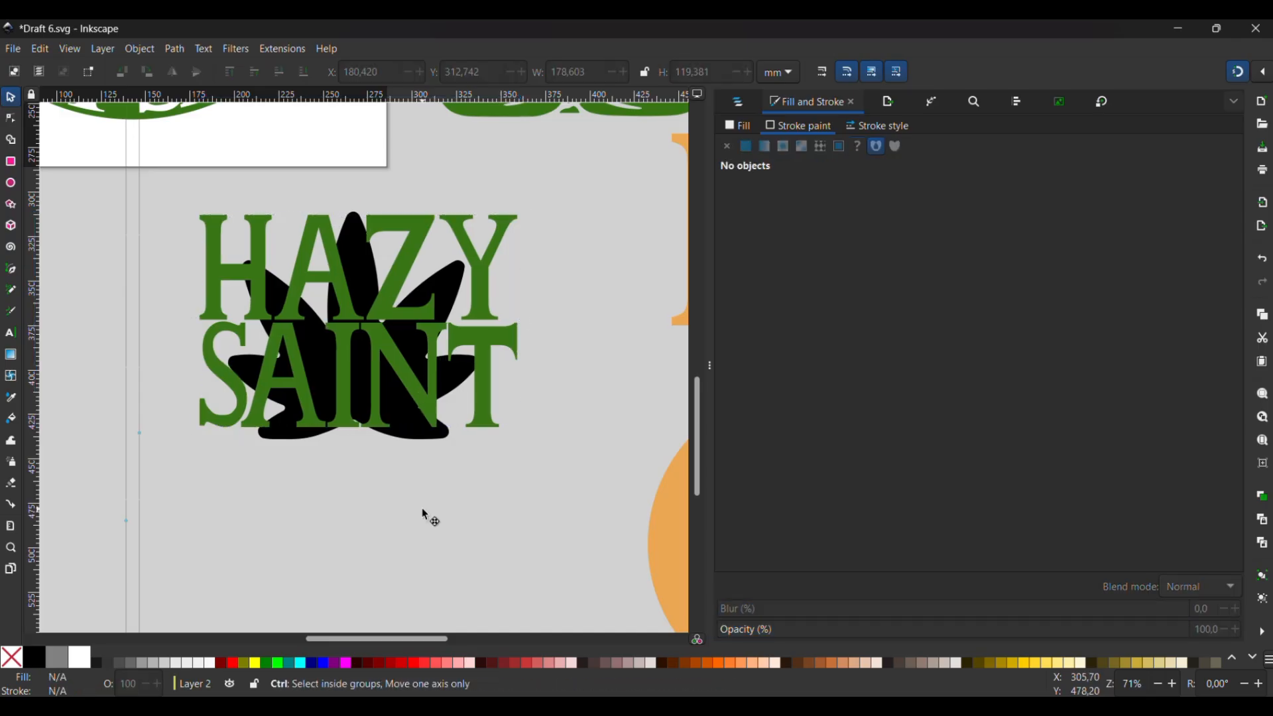
# Step: Scale the HAZY SAINT lettering about its centre to about 142 × 95 mm so it fits the leaf's width
pyautogui.scroll(-4, 425, 515)
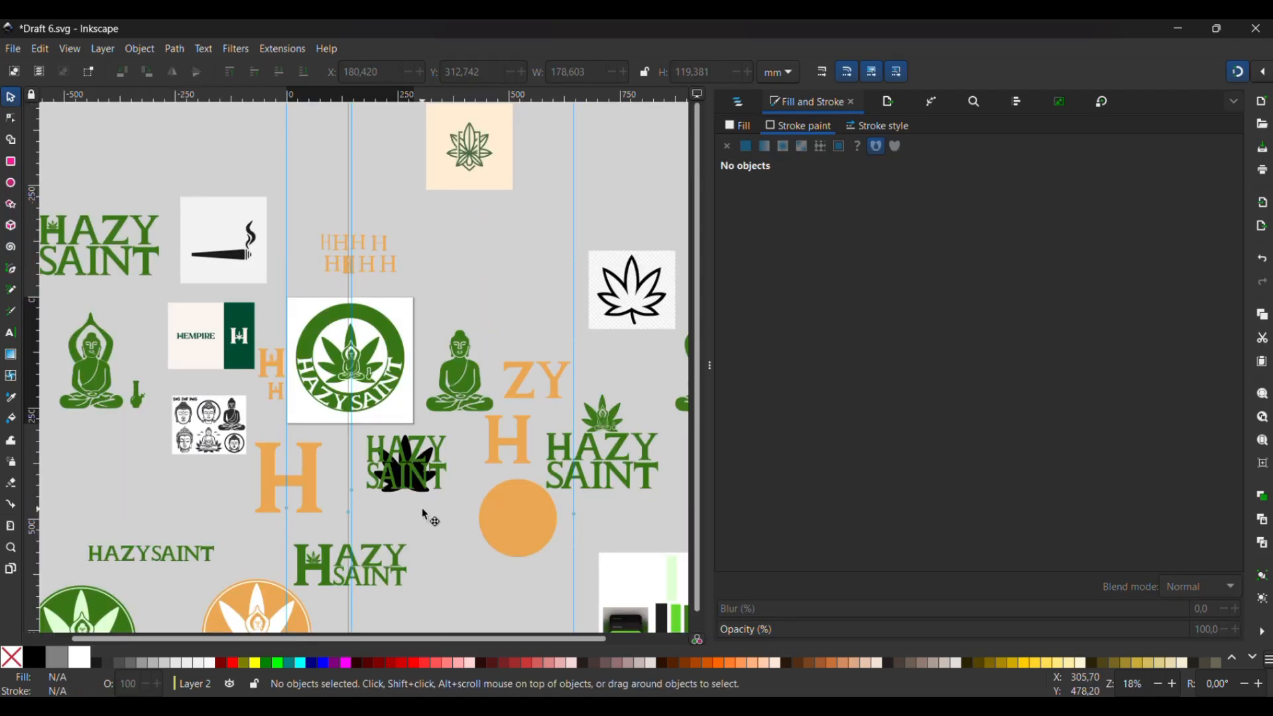
pyautogui.scroll(3, 425, 516)
pyautogui.click(281, 332)
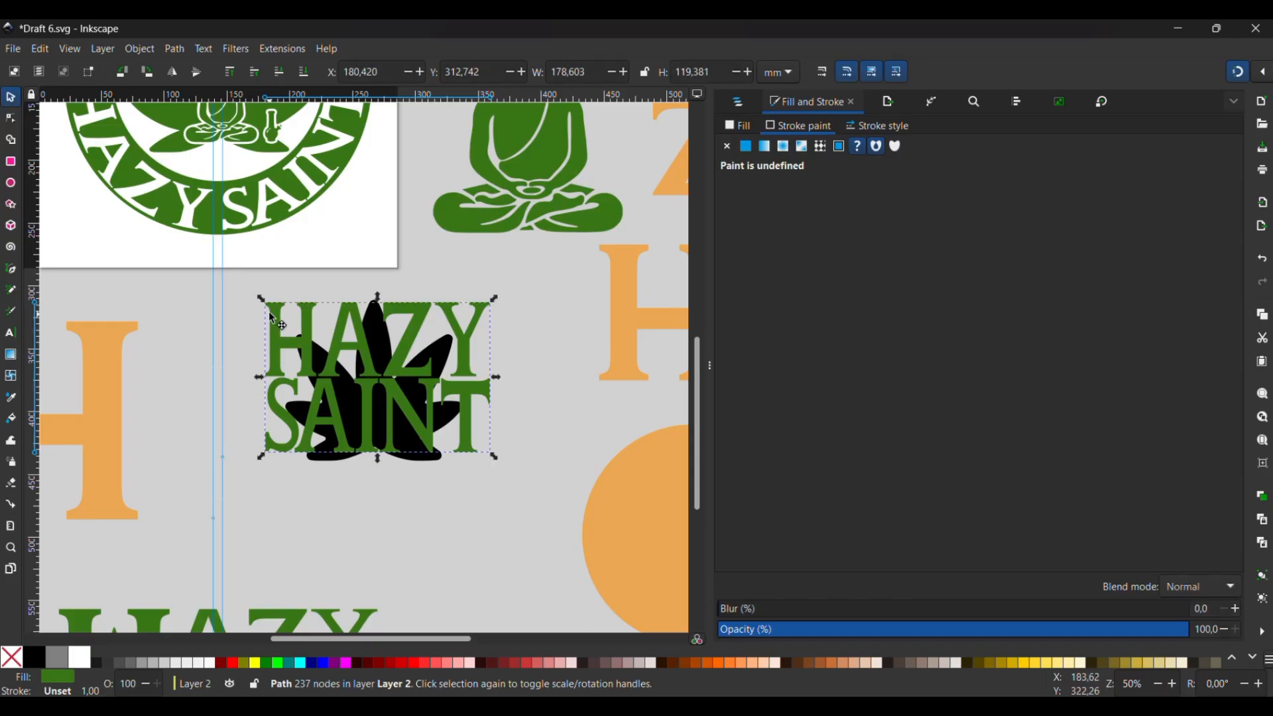
pyautogui.press('shift')
pyautogui.moveTo(264, 299); pyautogui.dragTo(280, 314)
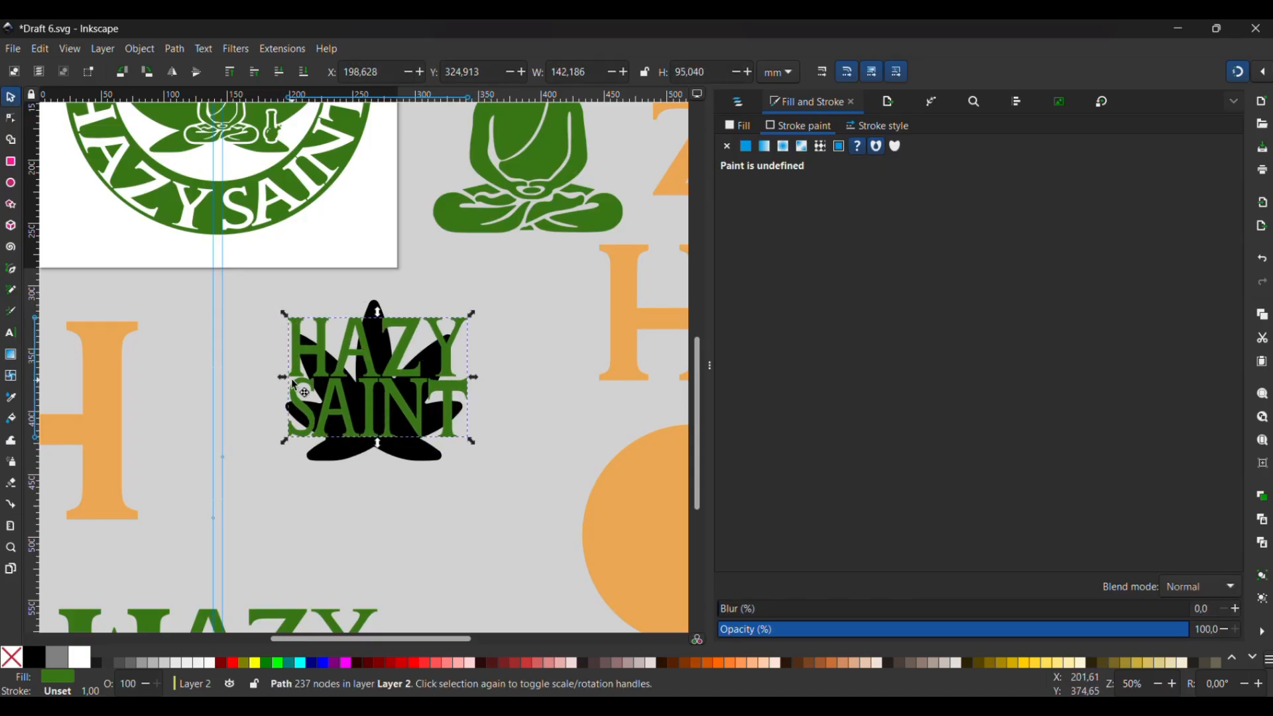
pyautogui.click(402, 506)
pyautogui.scroll(-1, 402, 507)
pyautogui.scroll(1, 402, 507)
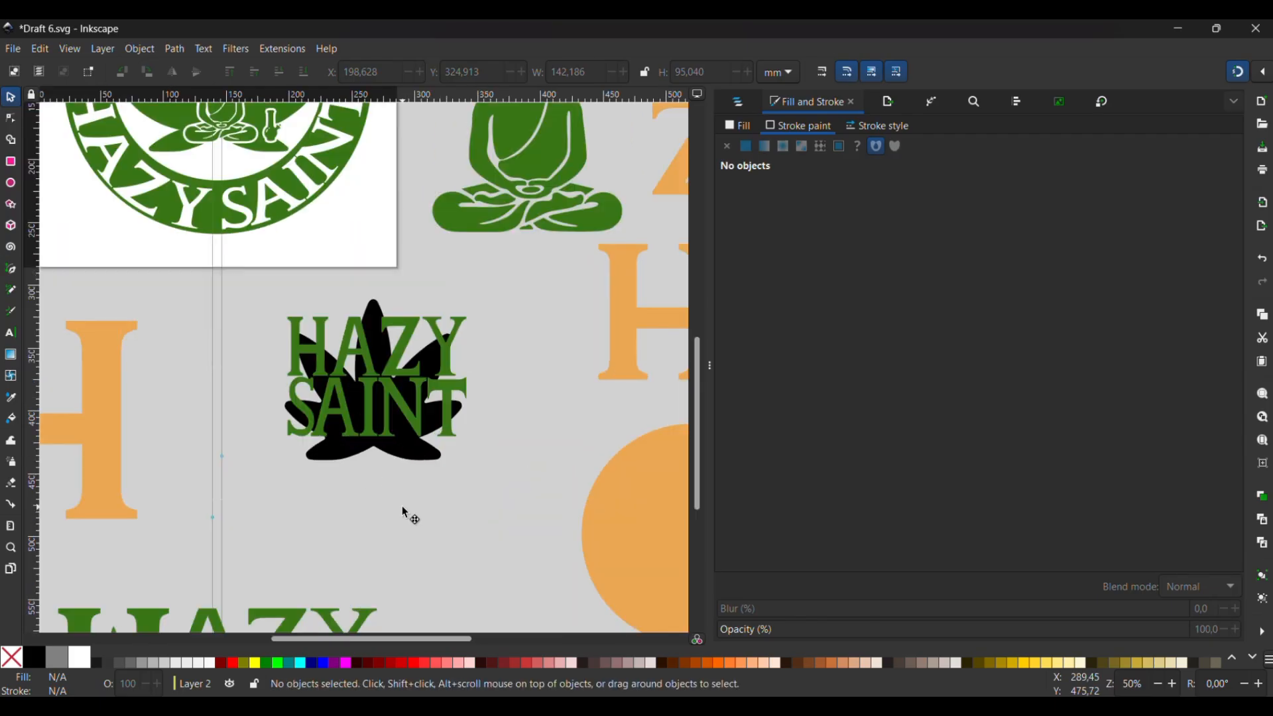
# Step: Cut the HAZY SAINT lettering out of the black leaf with the Difference operation
pyautogui.click(415, 426)
pyautogui.keyDown('shift'); pyautogui.click(428, 459); pyautogui.keyUp('shift')
pyautogui.click(175, 48)
pyautogui.click(199, 145)
pyautogui.click(436, 514)
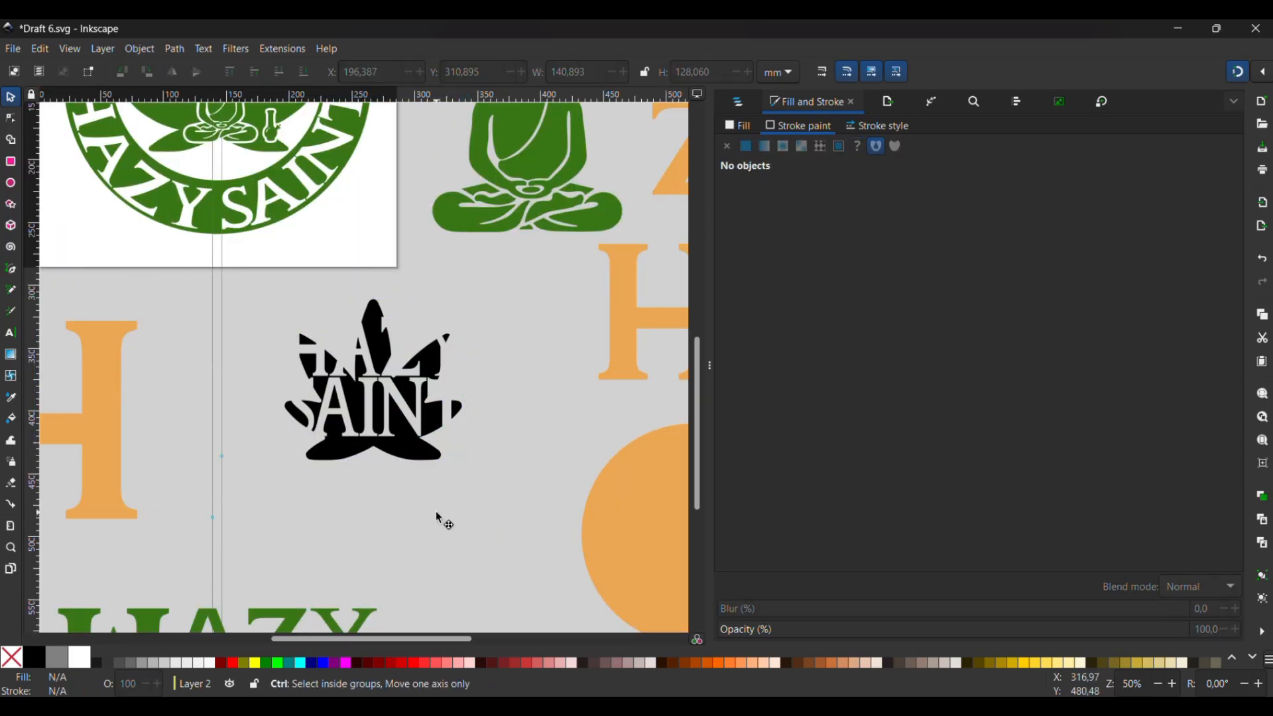
# Step: Try moving the cut-out leaf slightly, and undo the last two changes
pyautogui.scroll(-2, 435, 512)
pyautogui.moveTo(403, 473)
pyautogui.mouseDown()
pyautogui.moveTo(328, 312)
pyautogui.moveTo(426, 465)
pyautogui.mouseUp()
pyautogui.hotkey('ctrl', 'z')
pyautogui.hotkey('ctrl', 'z')
# Step: Duplicate the green HAZY SAINT logo with the Buddha leaf emblem, move the copy aside and break it apart
pyautogui.click(738, 101)
pyautogui.scroll(3, 415, 348)
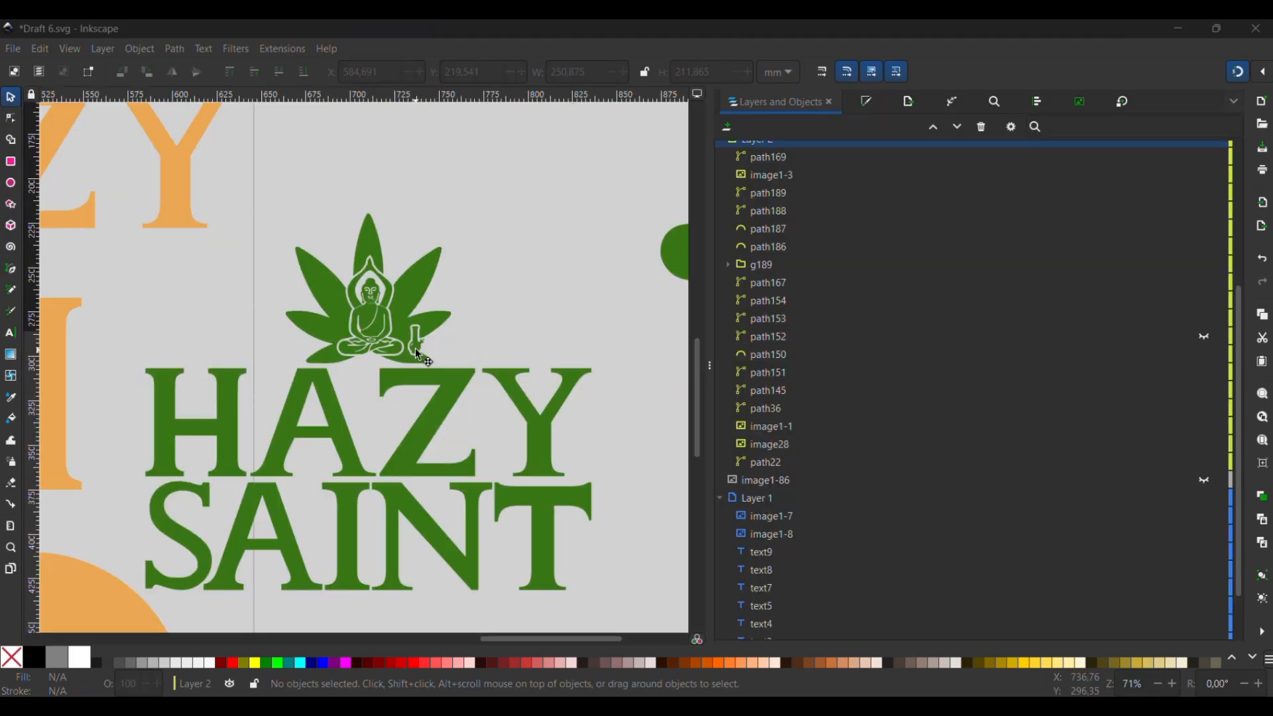
pyautogui.click(415, 348)
pyautogui.scroll(-6, 415, 348)
pyautogui.hotkey('ctrl', 'd')
pyautogui.moveTo(415, 348); pyautogui.dragTo(488, 370)
pyautogui.click(174, 48)
pyautogui.click(200, 260)
pyautogui.scroll(8, 480, 382)
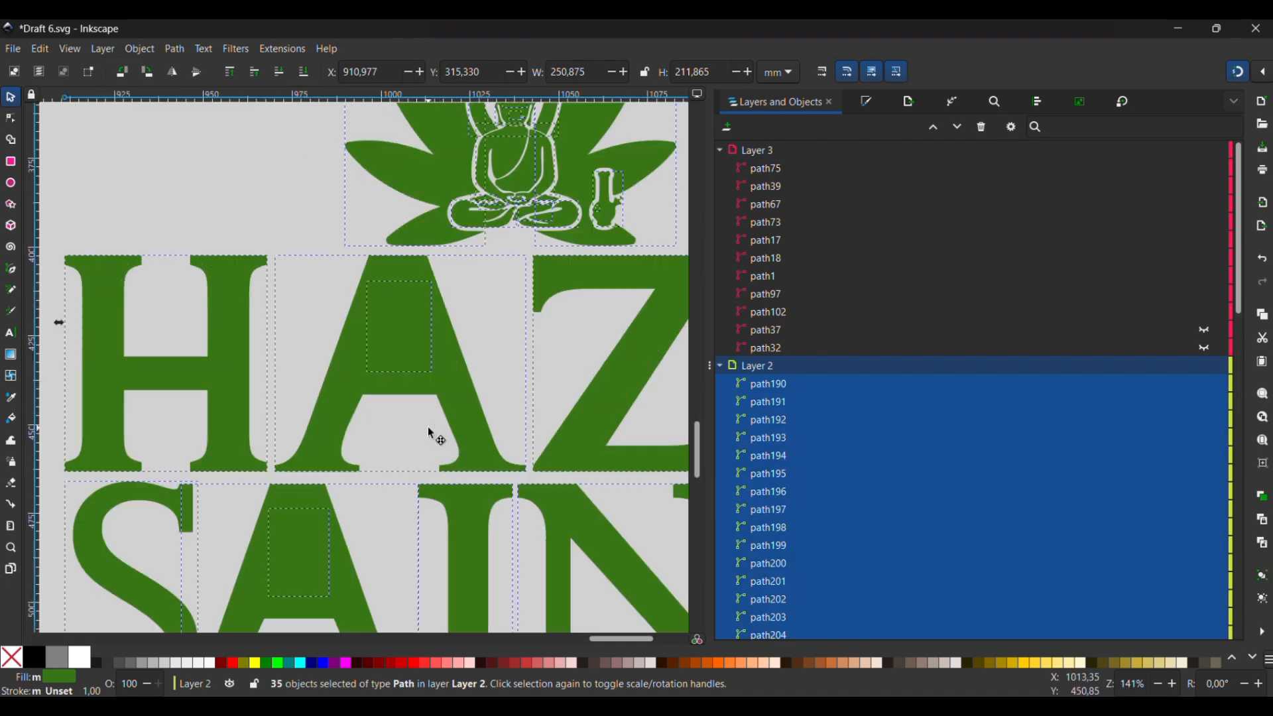
# Step: Select all the broken-apart HAZY SAINT letters and move them away from the leaf emblem
pyautogui.click(249, 138)
pyautogui.scroll(-3, 250, 138)
pyautogui.scroll(2, 250, 138)
pyautogui.moveTo(158, 240); pyautogui.dragTo(521, 436)
pyautogui.moveTo(390, 310); pyautogui.dragTo(535, 499)
pyautogui.click(372, 292)
# Step: Fill the Buddha's mouth-and-joint piece with white and try moving it to the top of Layer 2
pyautogui.scroll(7, 319, 235)
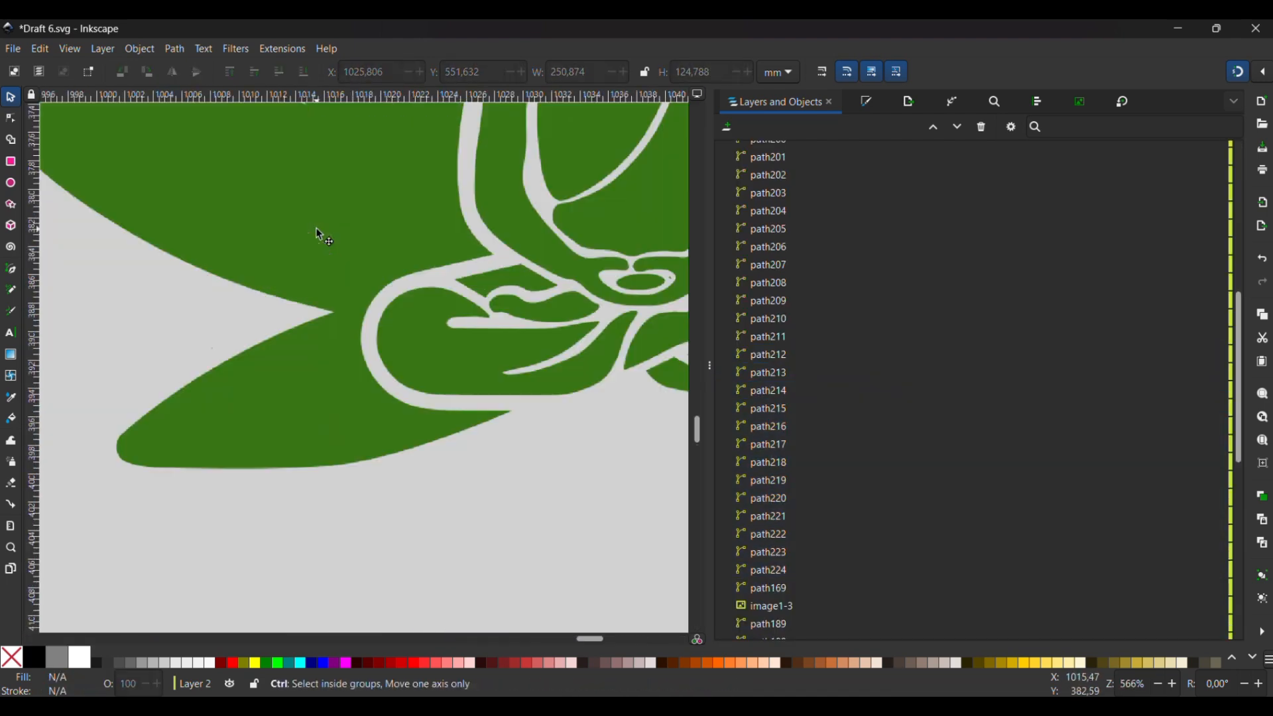
pyautogui.scroll(10, 318, 236)
pyautogui.hscroll(10, 319, 236)
pyautogui.scroll(-1, 319, 237)
pyautogui.scroll(1, 289, 228)
pyautogui.click(290, 230)
pyautogui.keyDown('alt'); pyautogui.click(291, 233); pyautogui.keyUp('alt')
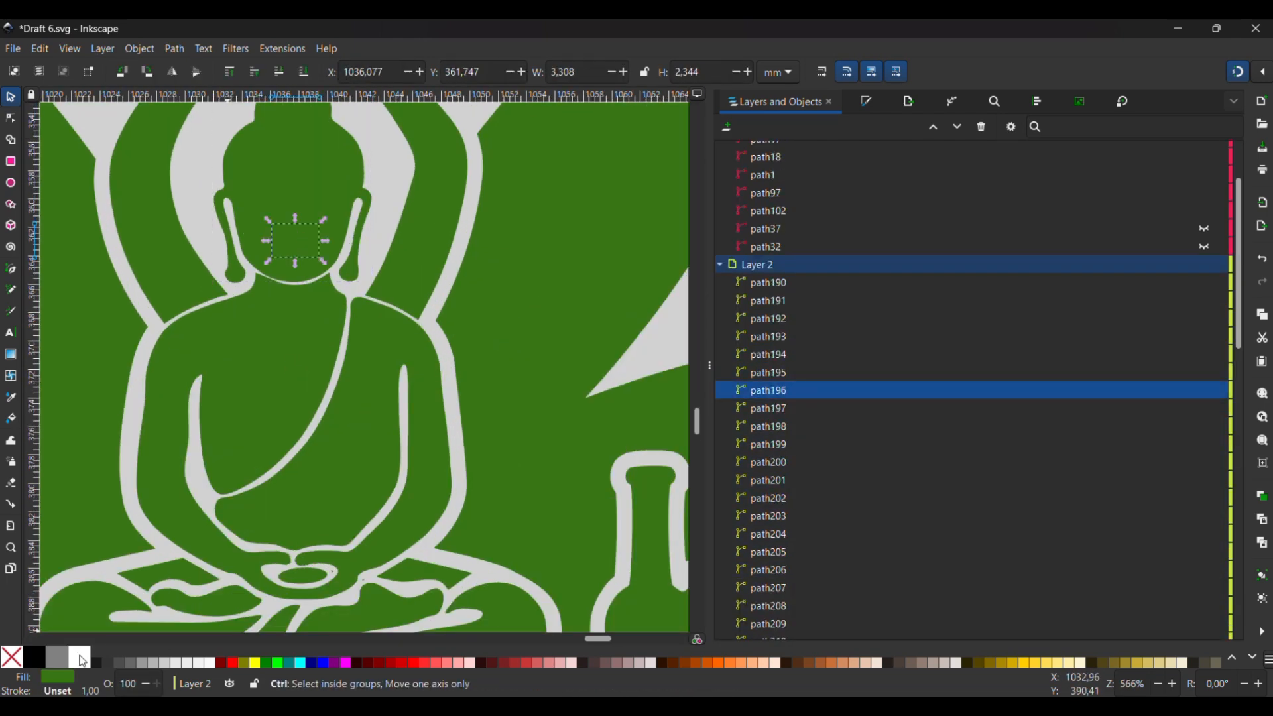
pyautogui.click(79, 657)
pyautogui.moveTo(837, 392); pyautogui.dragTo(840, 291)
pyautogui.press('Escape')
# Step: Move the Buddha's head silhouette out of the emblem to the empty area beside the leaf, leaving the facial features in place
pyautogui.scroll(-3, 272, 325)
pyautogui.scroll(1, 299, 304)
pyautogui.click(313, 432)
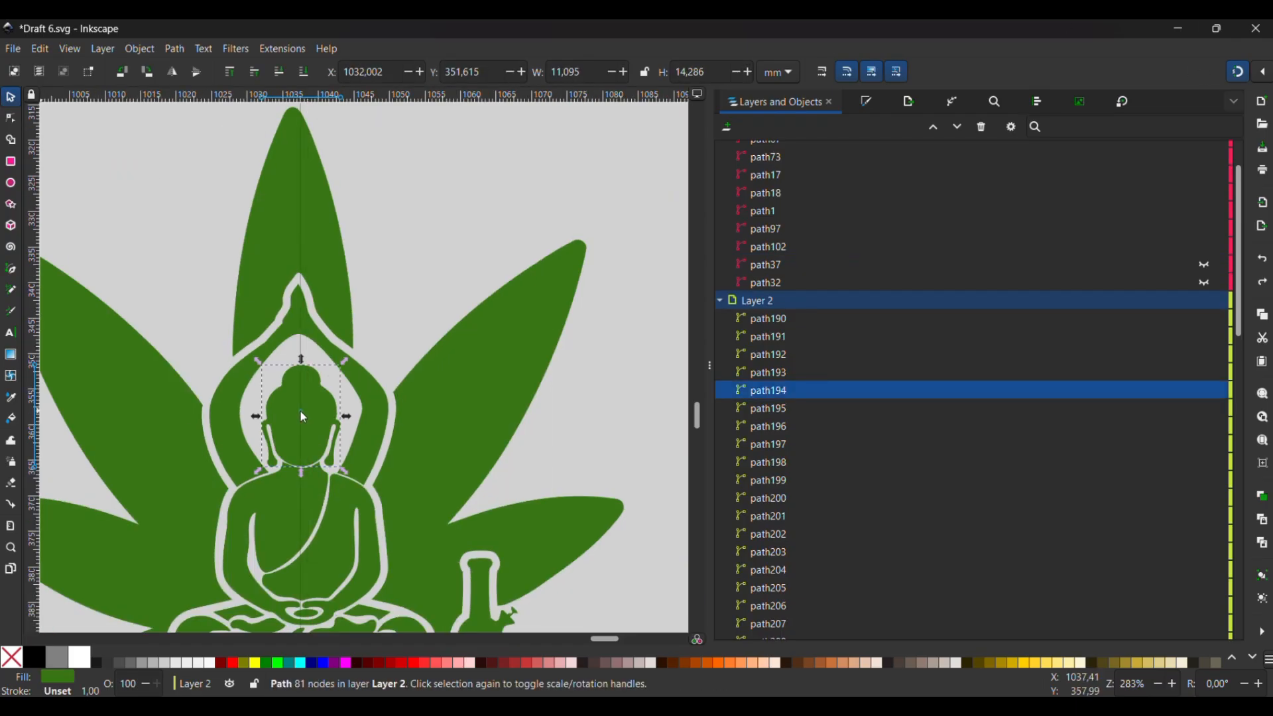
pyautogui.click(478, 252)
pyautogui.moveTo(311, 412); pyautogui.dragTo(601, 415)
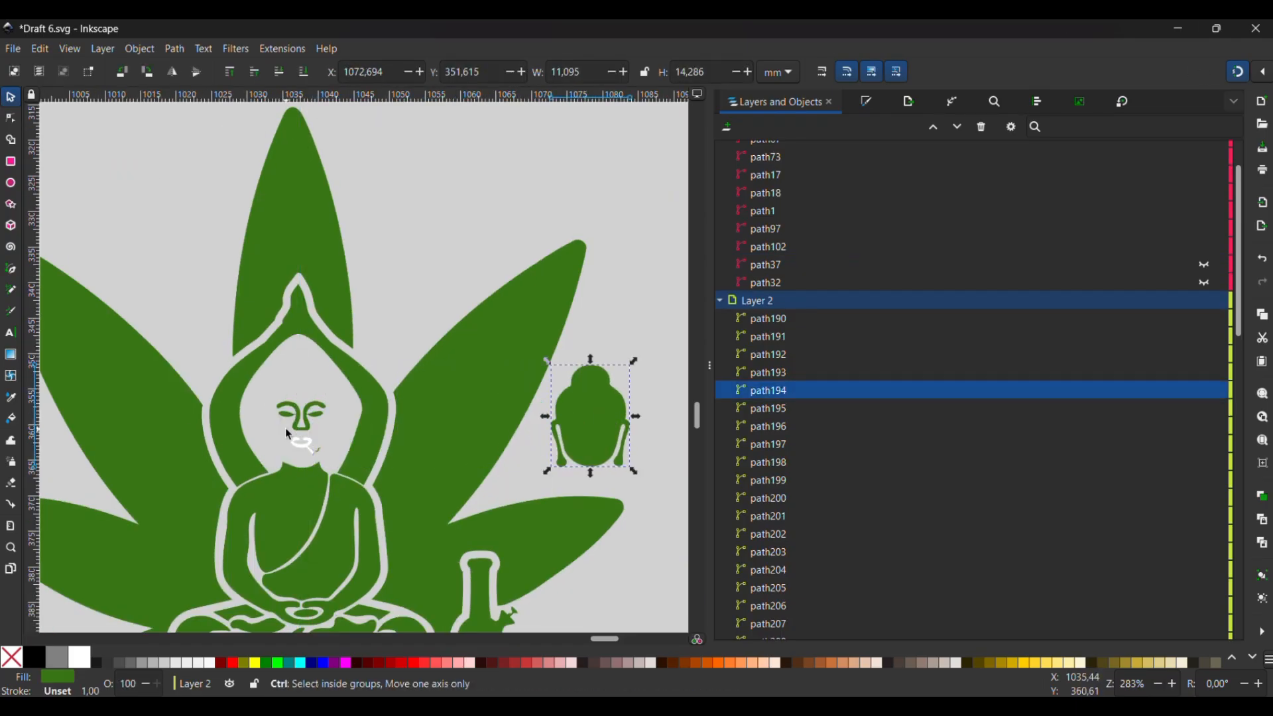
# Step: Select the Buddha's eyes, brows, nose, mouth and joint and union them into a single path
pyautogui.scroll(3, 286, 428)
pyautogui.moveTo(222, 318); pyautogui.dragTo(437, 514)
pyautogui.click(139, 48)
pyautogui.moveTo(174, 49)
pyautogui.click(221, 126)
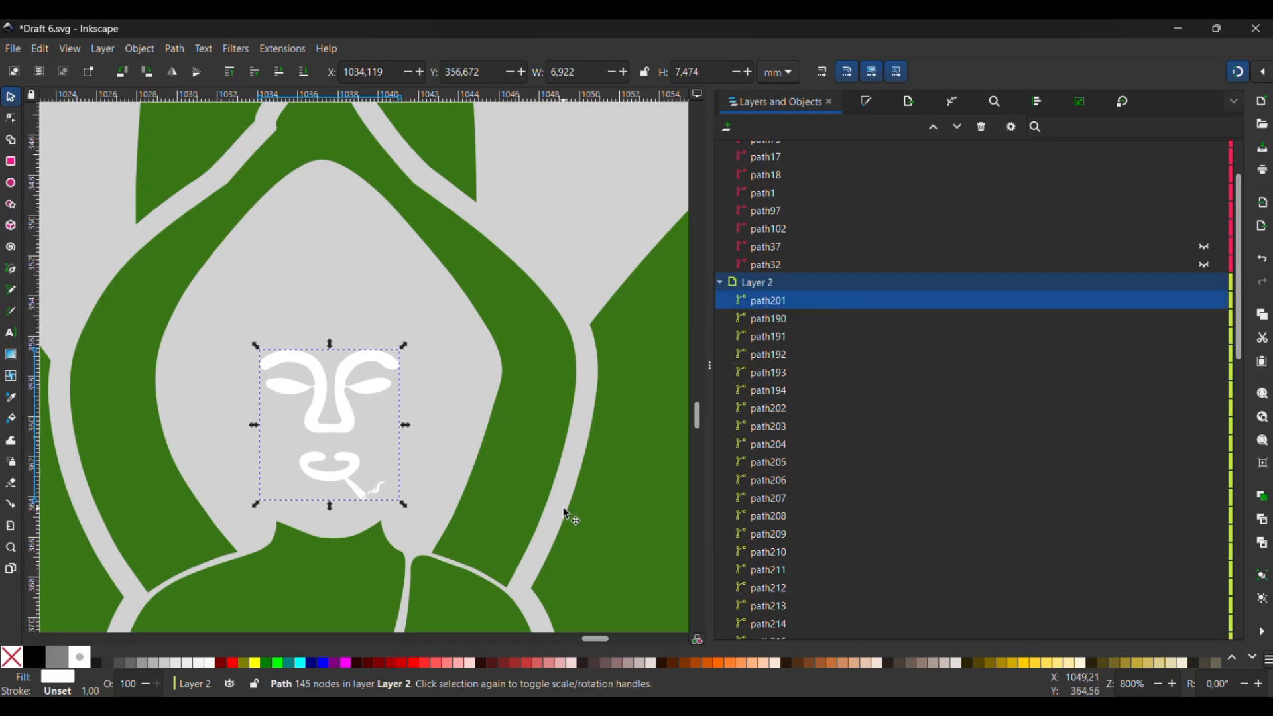
# Step: Move the Buddha's head silhouette back into the emblem behind the white facial features
pyautogui.scroll(-2, 563, 516)
pyautogui.click(611, 459)
pyautogui.moveTo(611, 459); pyautogui.dragTo(202, 458)
pyautogui.scroll(4, 199, 455)
pyautogui.press('Escape')
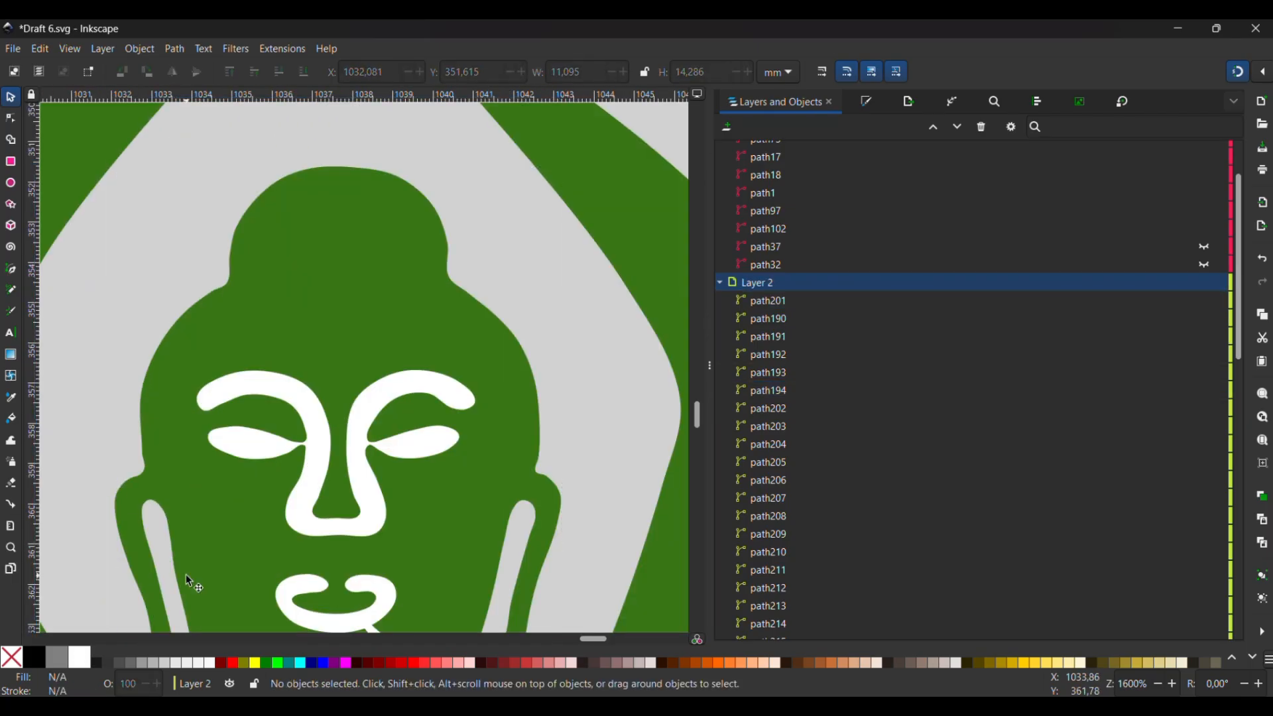
# Step: Subtract the united facial features from the Buddha's head silhouette with the Difference operation
pyautogui.scroll(-1, 190, 579)
pyautogui.click(231, 482)
pyautogui.keyDown('shift'); pyautogui.click(172, 474); pyautogui.keyUp('shift')
pyautogui.scroll(-5, 170, 469)
pyautogui.click(174, 48)
pyautogui.click(210, 147)
# Step: Raise the bong's small highlight piece to the top of Layer 2 and fill it with white
pyautogui.moveTo(331, 623); pyautogui.dragTo(487, 424)
pyautogui.scroll(2, 488, 427)
pyautogui.click(441, 425)
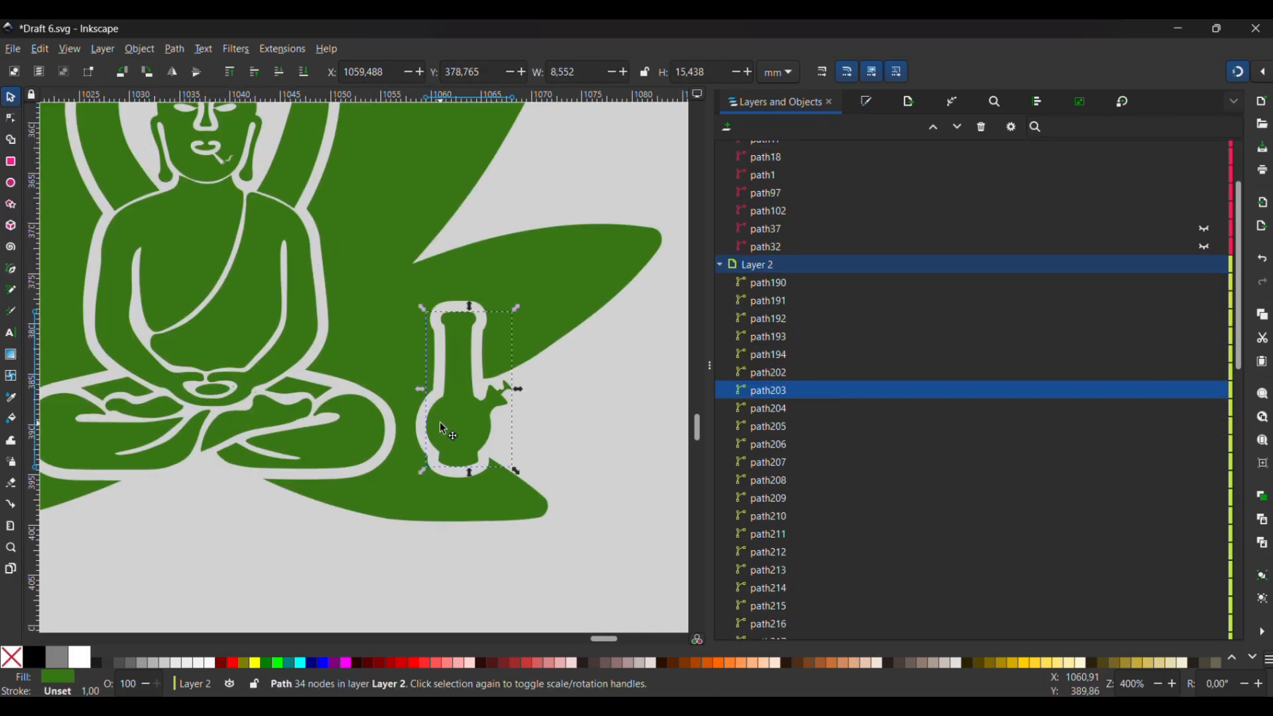
pyautogui.keyDown('alt'); pyautogui.click(441, 419); pyautogui.keyUp('alt')
pyautogui.scroll(3, 918, 358)
pyautogui.moveTo(912, 599); pyautogui.dragTo(912, 299)
pyautogui.click(78, 657)
# Step: Subtract the highlight piece from the bong's body with the Difference operation
pyautogui.keyDown('shift'); pyautogui.click(467, 430); pyautogui.keyUp('shift')
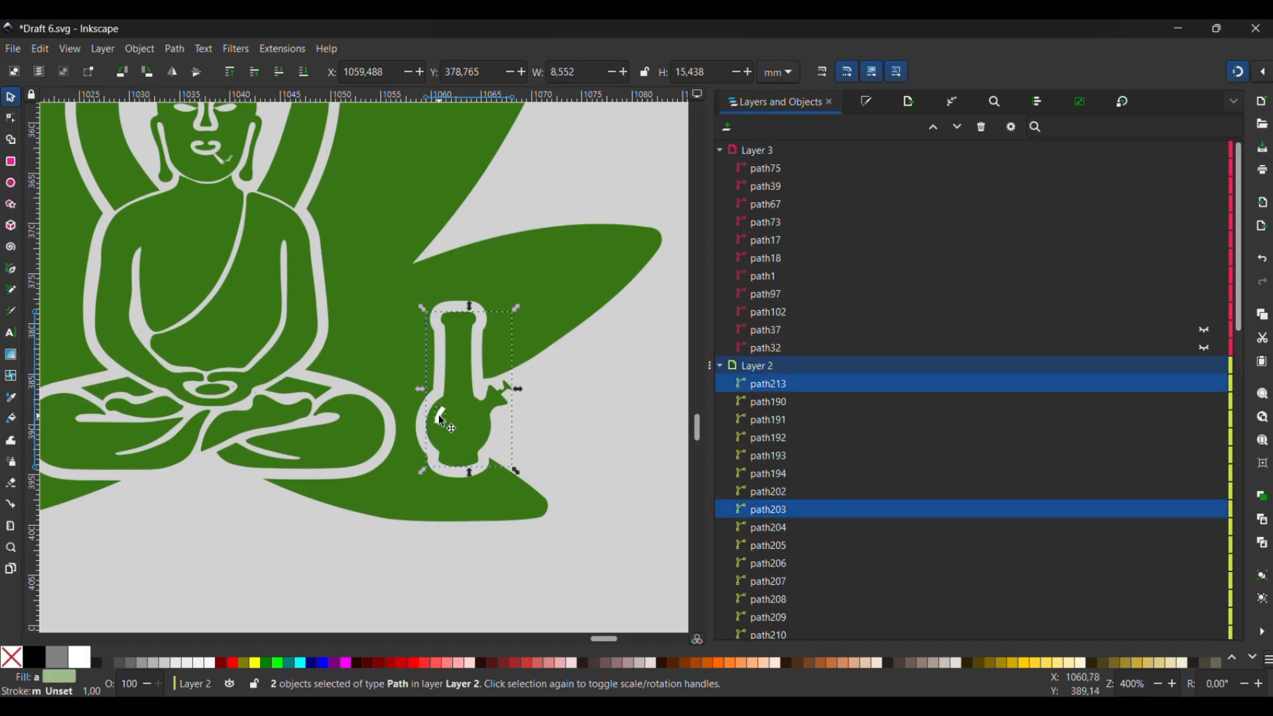
pyautogui.click(140, 50)
pyautogui.moveTo(175, 49)
pyautogui.click(210, 147)
pyautogui.scroll(-3, 587, 471)
pyautogui.click(435, 390)
pyautogui.press('Escape')
# Step: Select all pieces of the leaf emblem with the Buddha and bong and union them into a single path
pyautogui.scroll(-3, 414, 383)
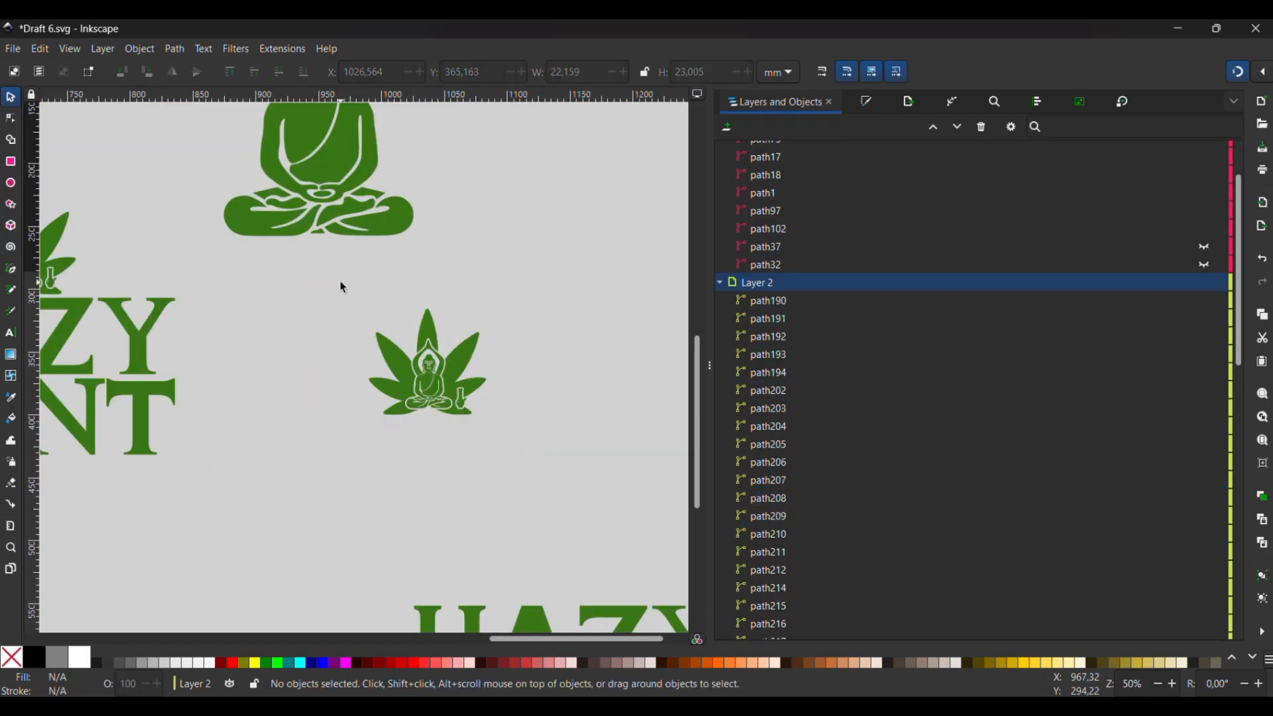
pyautogui.moveTo(340, 285); pyautogui.dragTo(521, 451)
pyautogui.click(174, 48)
pyautogui.click(200, 125)
# Step: Trace the smoking joint image as a single scan with brightness cutoff at threshold 0,450
pyautogui.scroll(2, 443, 461)
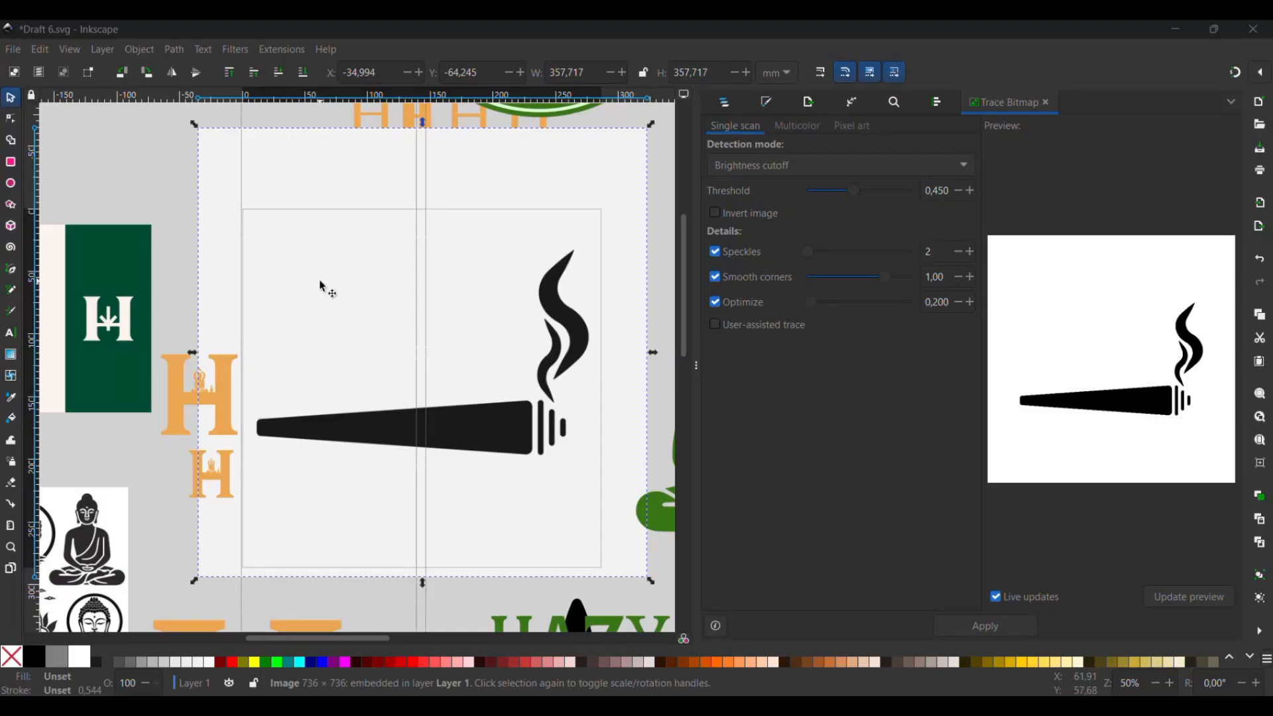
pyautogui.click(323, 286)
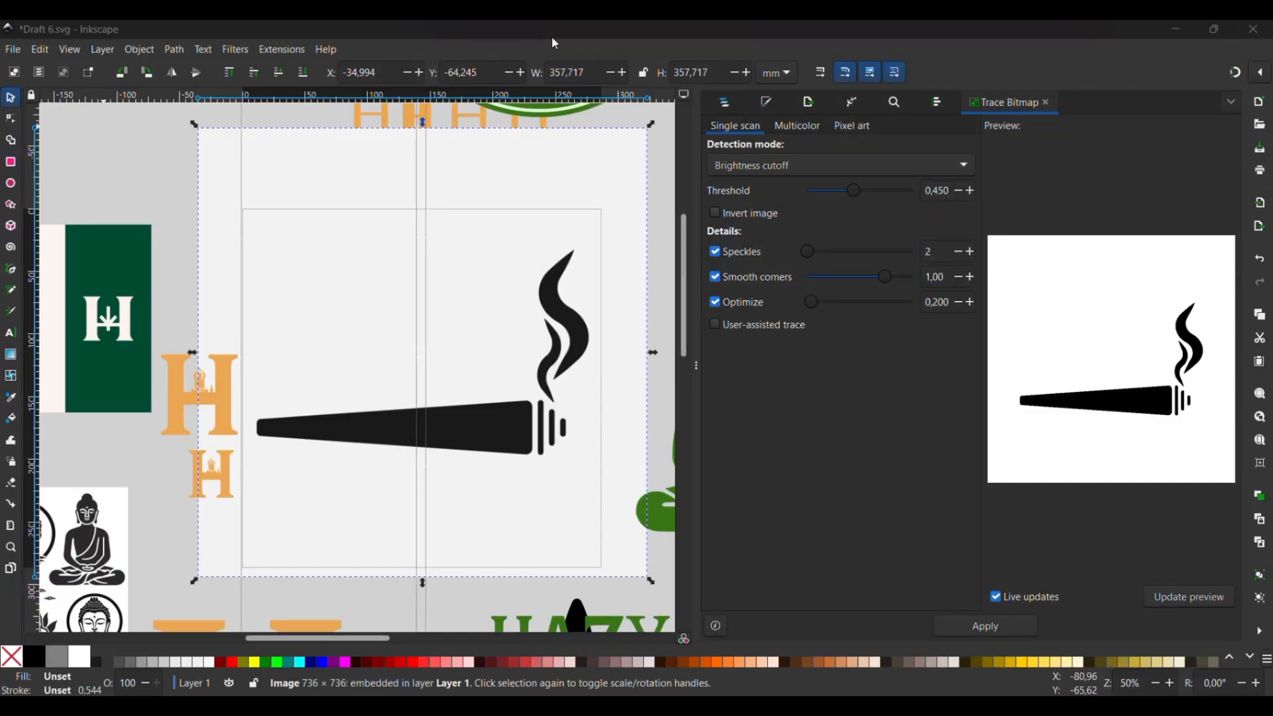
pyautogui.hotkey('shift', 'ctrl', 'm')
pyautogui.click(475, 476)
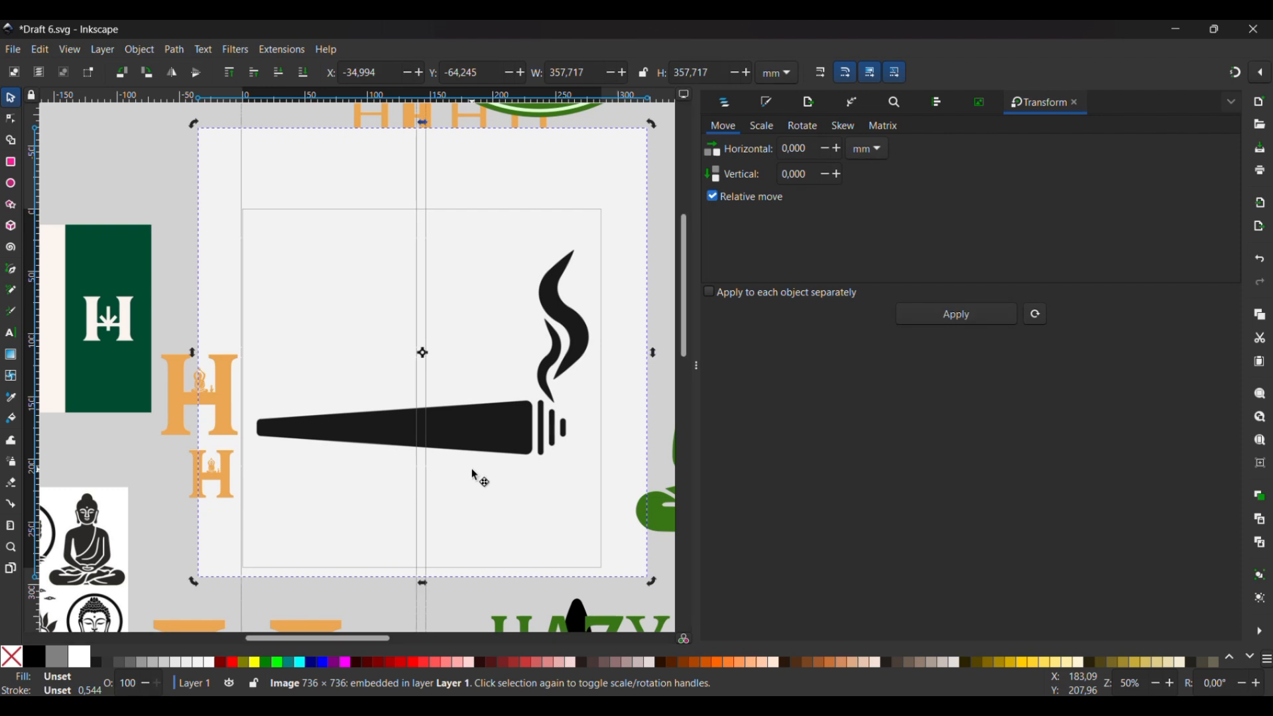
pyautogui.click(980, 103)
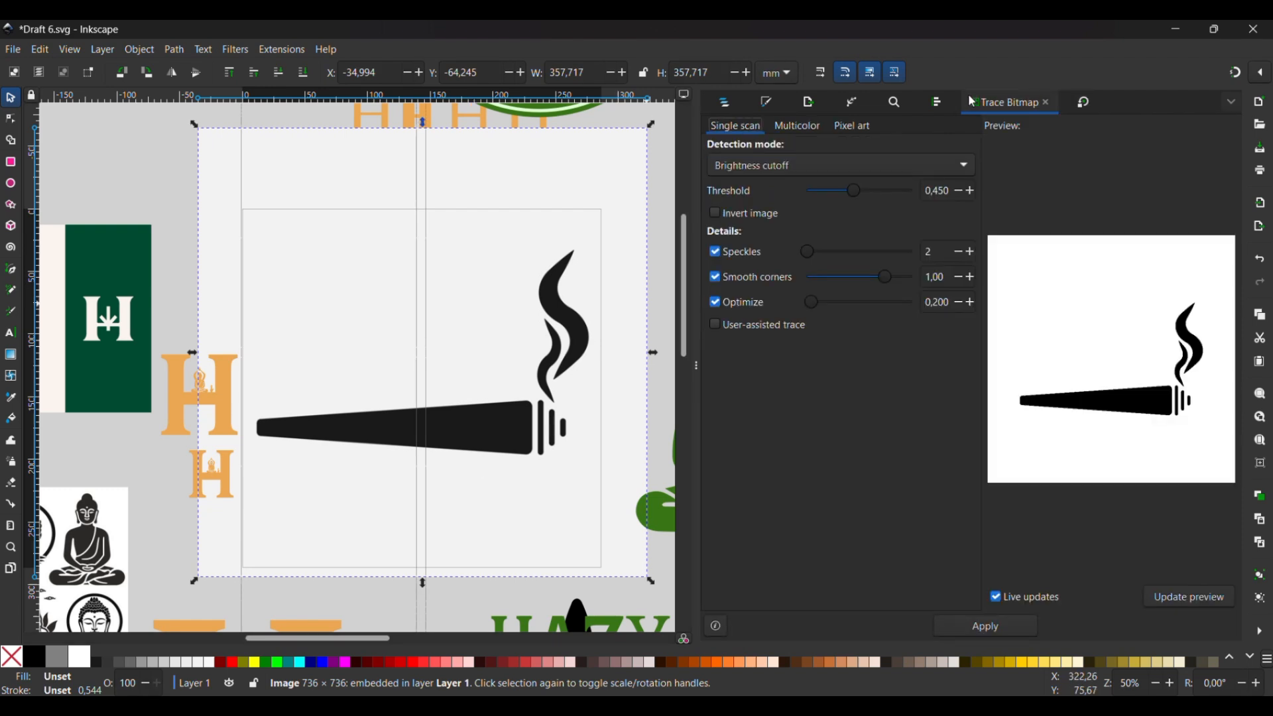
pyautogui.click(1012, 628)
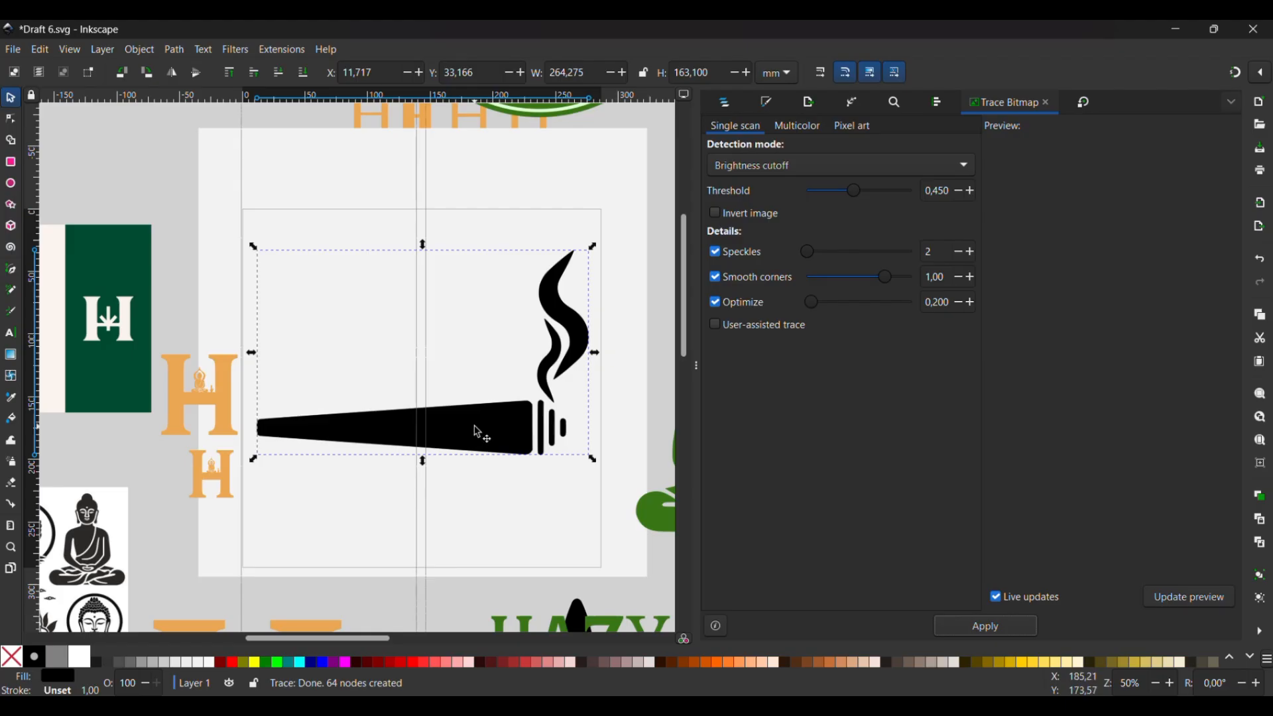
# Step: Delete the original joint image from behind the trace and place the traced joint on the page
pyautogui.moveTo(484, 433)
pyautogui.mouseDown()
pyautogui.moveTo(325, 447)
pyautogui.moveTo(205, 541)
pyautogui.moveTo(203, 560)
pyautogui.mouseUp()
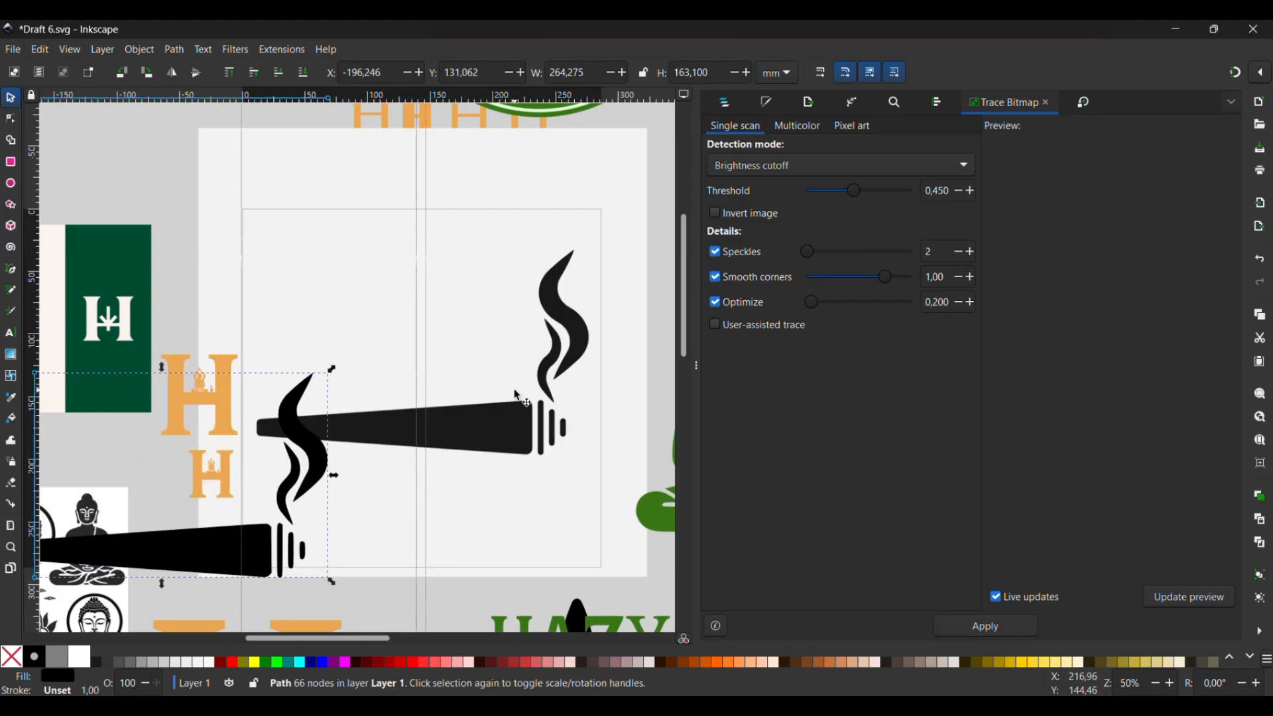
pyautogui.click(518, 396)
pyautogui.press('Delete')
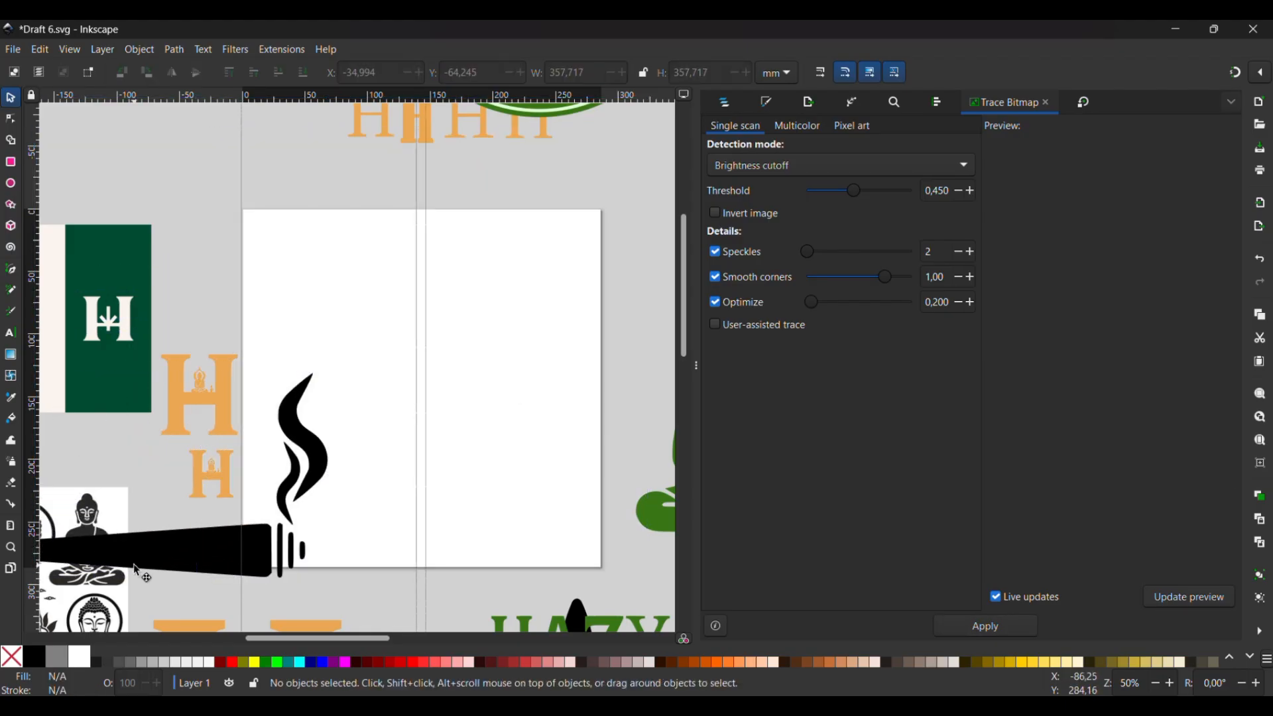
pyautogui.moveTo(147, 563)
pyautogui.mouseDown()
pyautogui.moveTo(364, 406)
pyautogui.moveTo(418, 415)
pyautogui.moveTo(413, 429)
pyautogui.mouseUp()
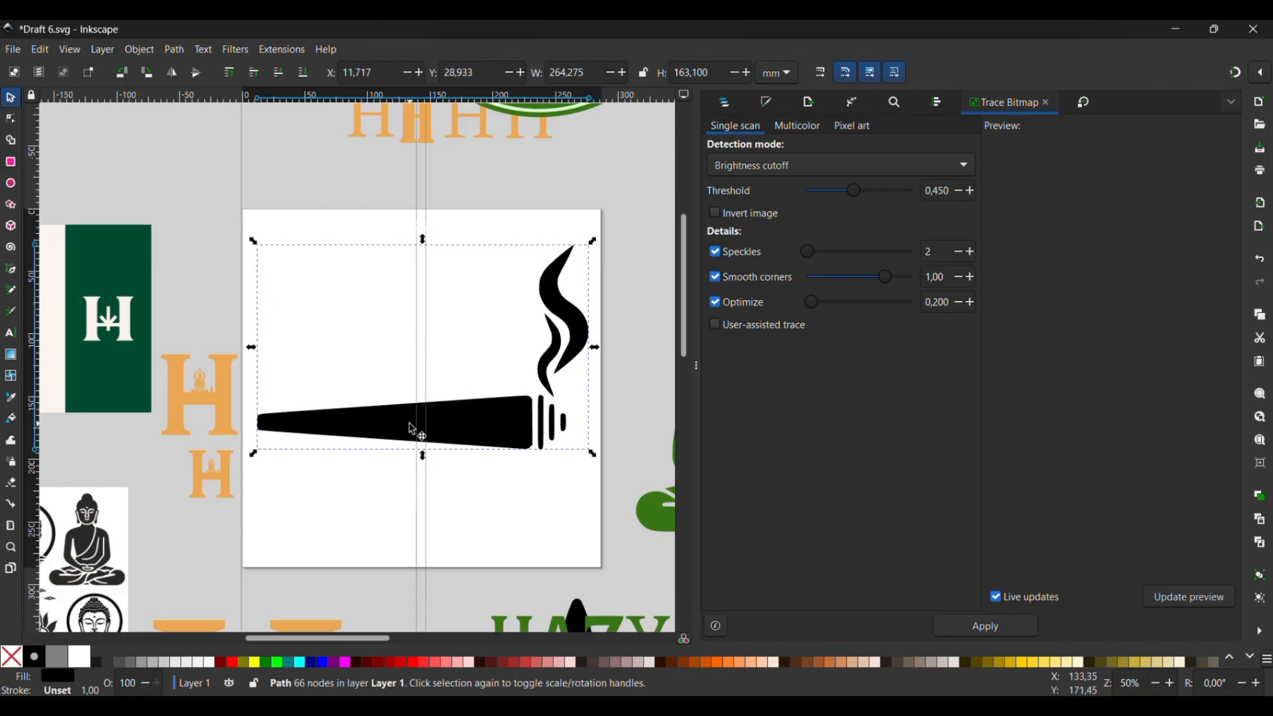
# Step: Break the traced joint apart and union its smoke and ash-line pieces into one path
pyautogui.click(174, 50)
pyautogui.click(258, 267)
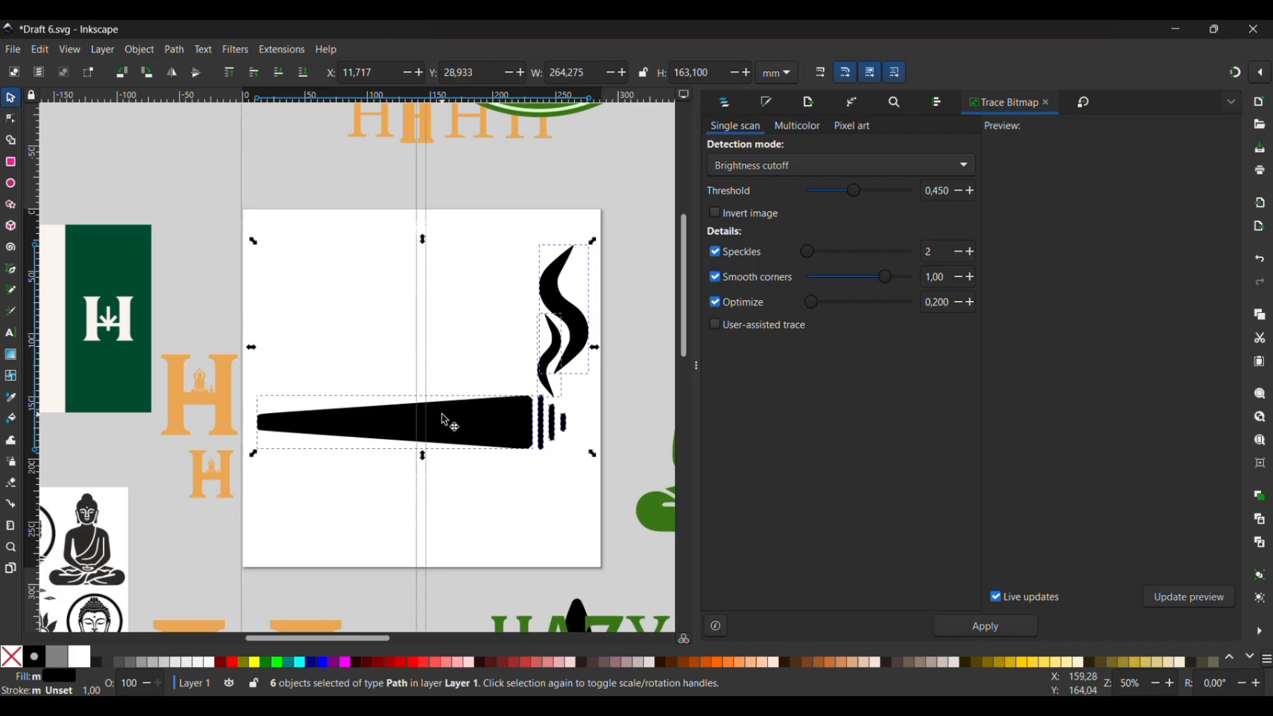
pyautogui.click(461, 469)
pyautogui.moveTo(483, 237); pyautogui.dragTo(592, 222)
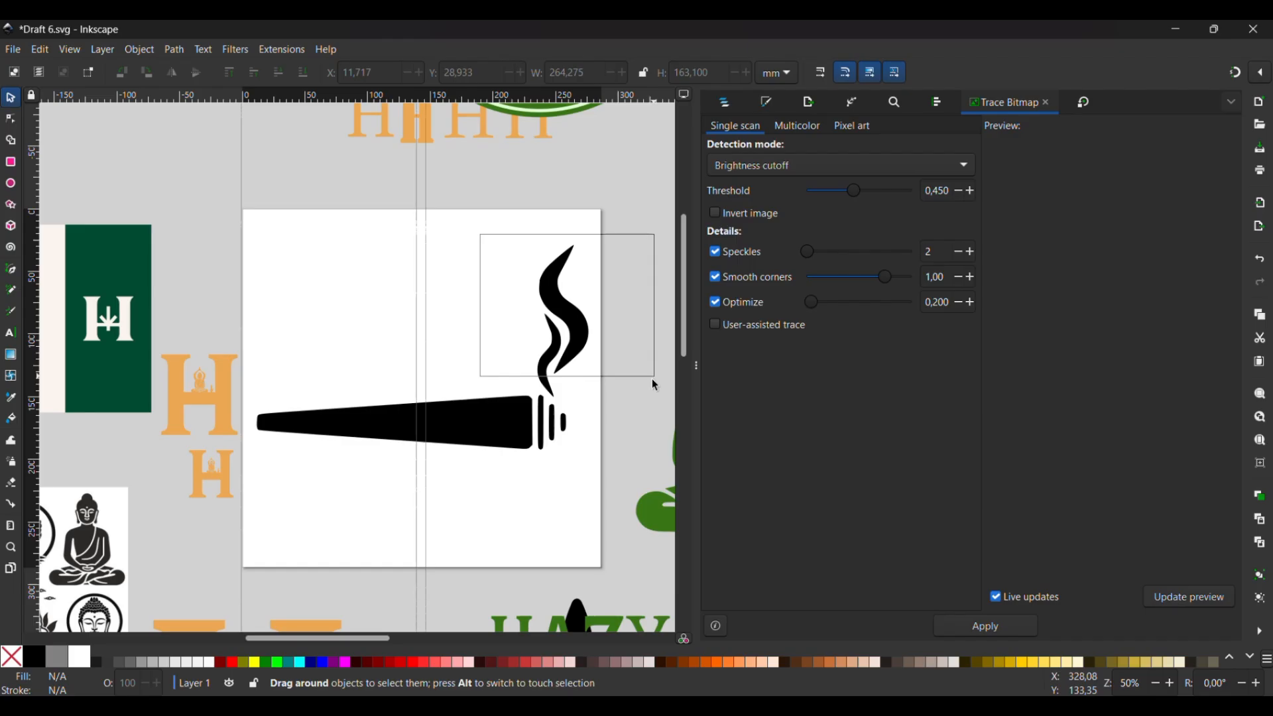
pyautogui.moveTo(652, 380); pyautogui.dragTo(647, 480)
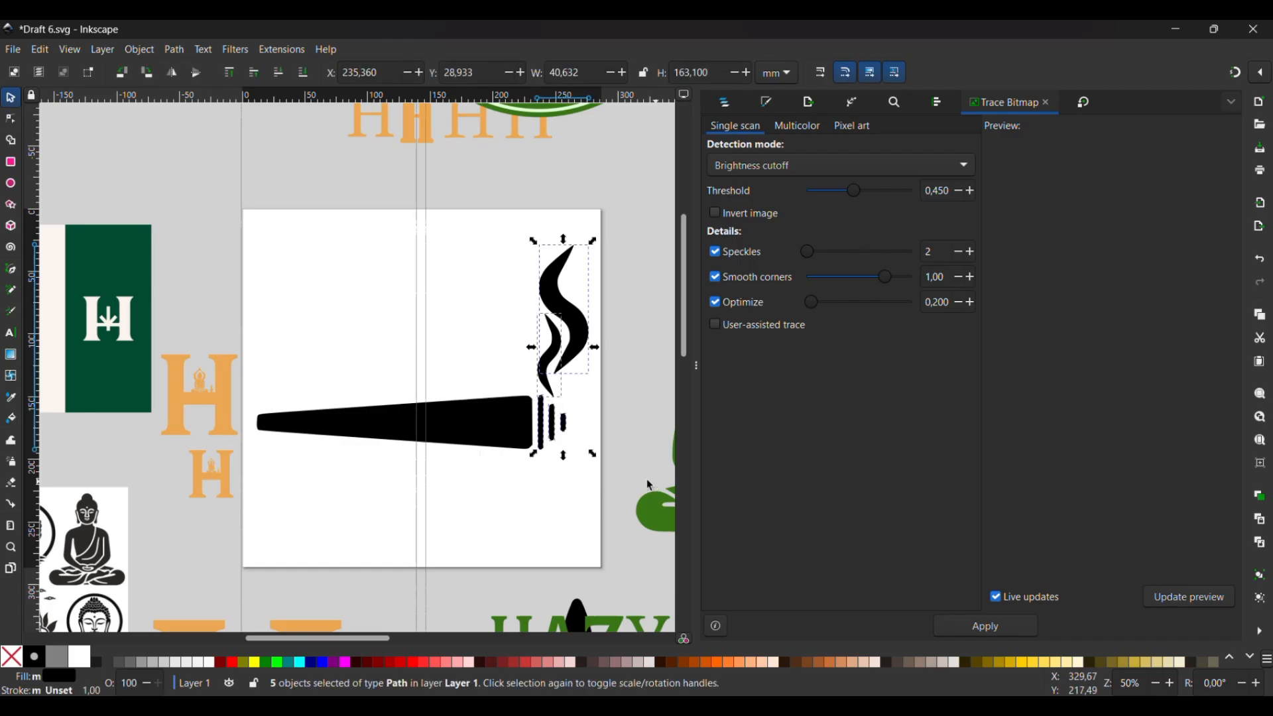
pyautogui.click(140, 49)
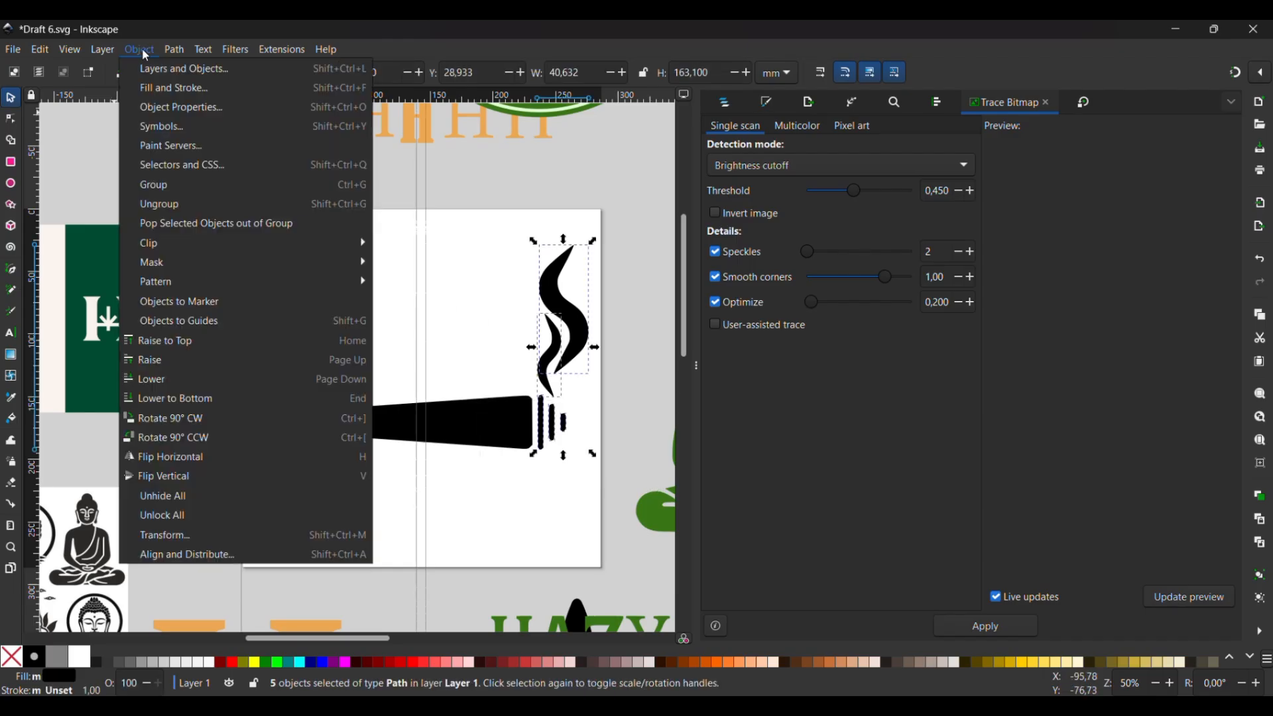
pyautogui.moveTo(203, 49)
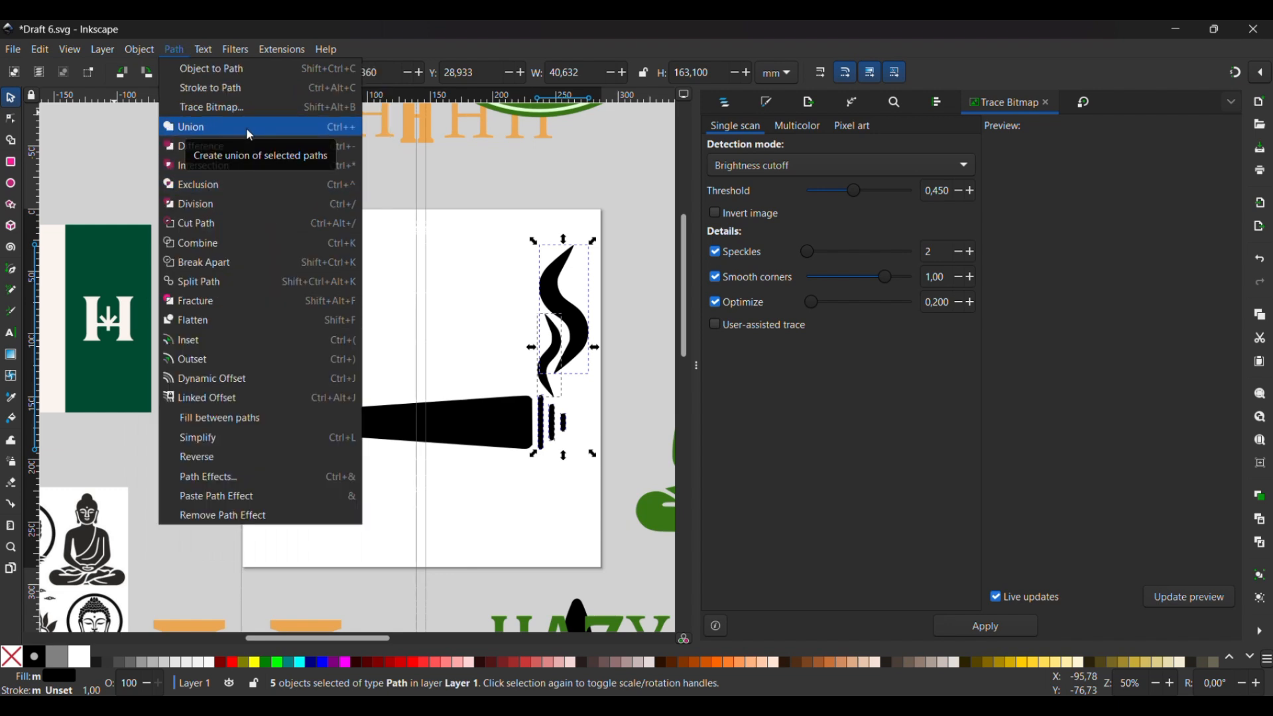
pyautogui.click(249, 132)
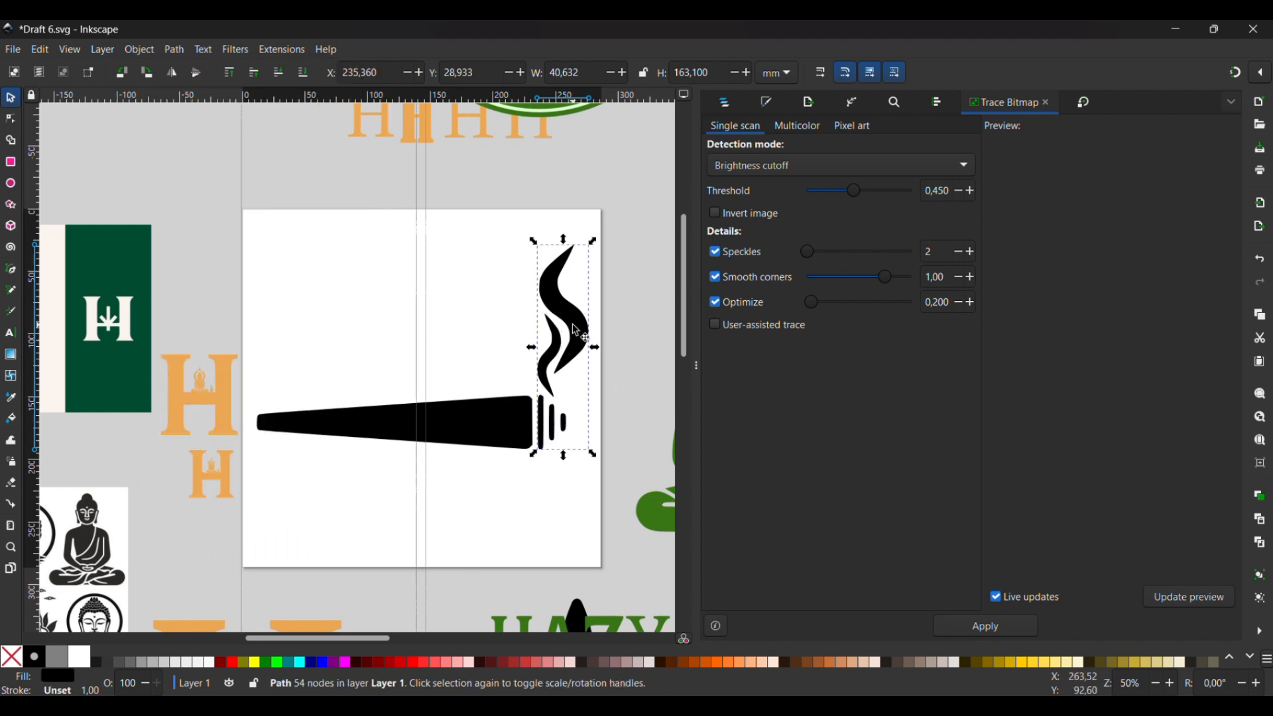
# Step: Move the smoke and ash lines off the page beside the green H, and shift the joint's body up toward the page centre
pyautogui.moveTo(576, 329); pyautogui.dragTo(231, 199)
pyautogui.click(447, 426)
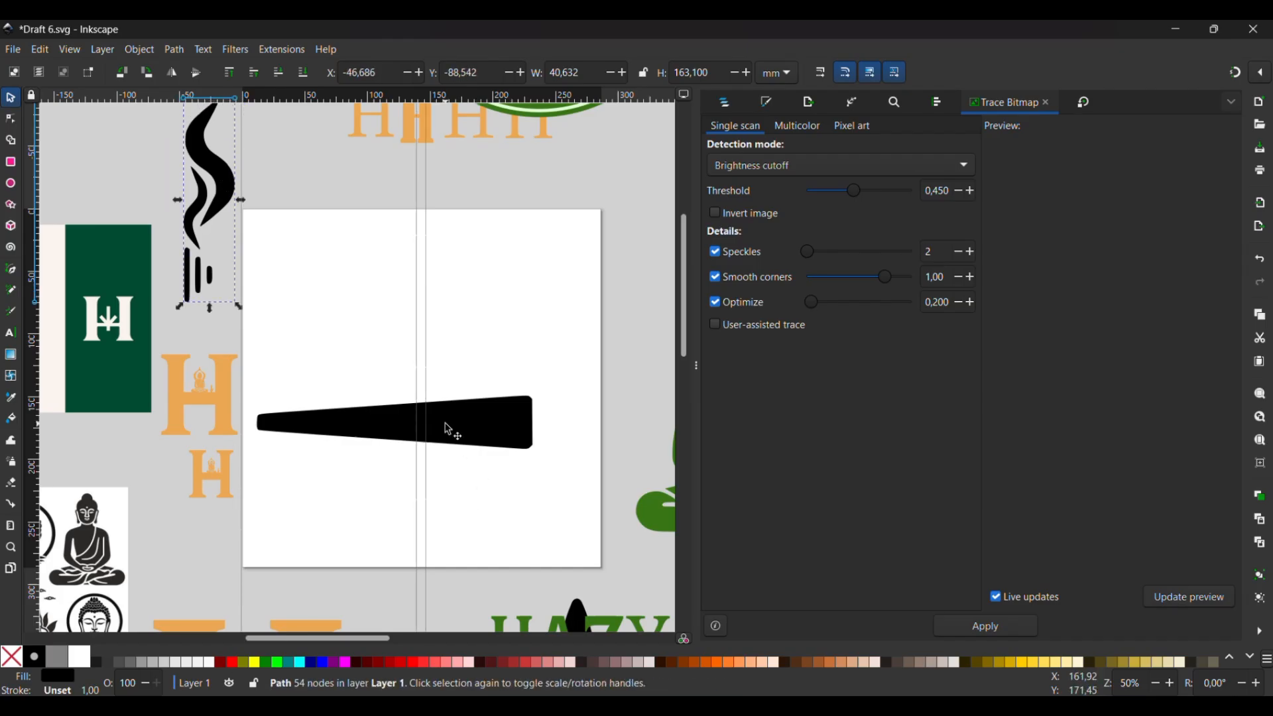
pyautogui.press('n')
pyautogui.click(491, 380)
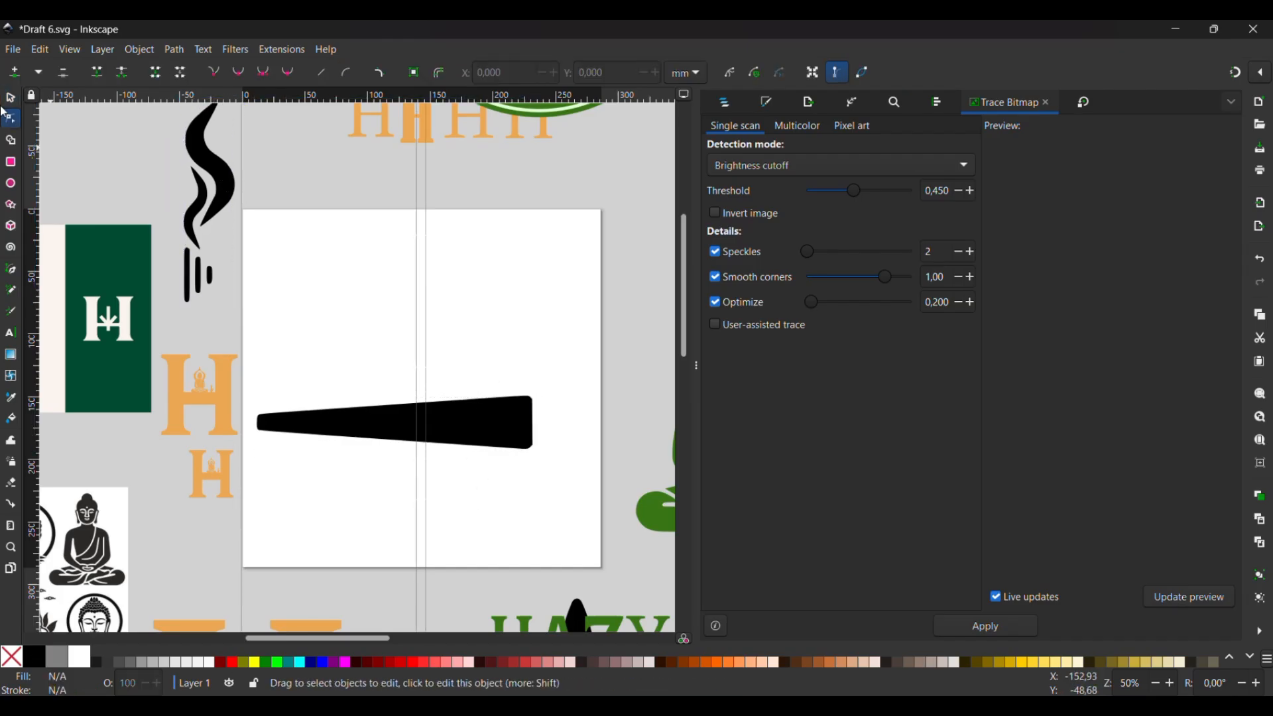
pyautogui.press('m')
pyautogui.press('s')
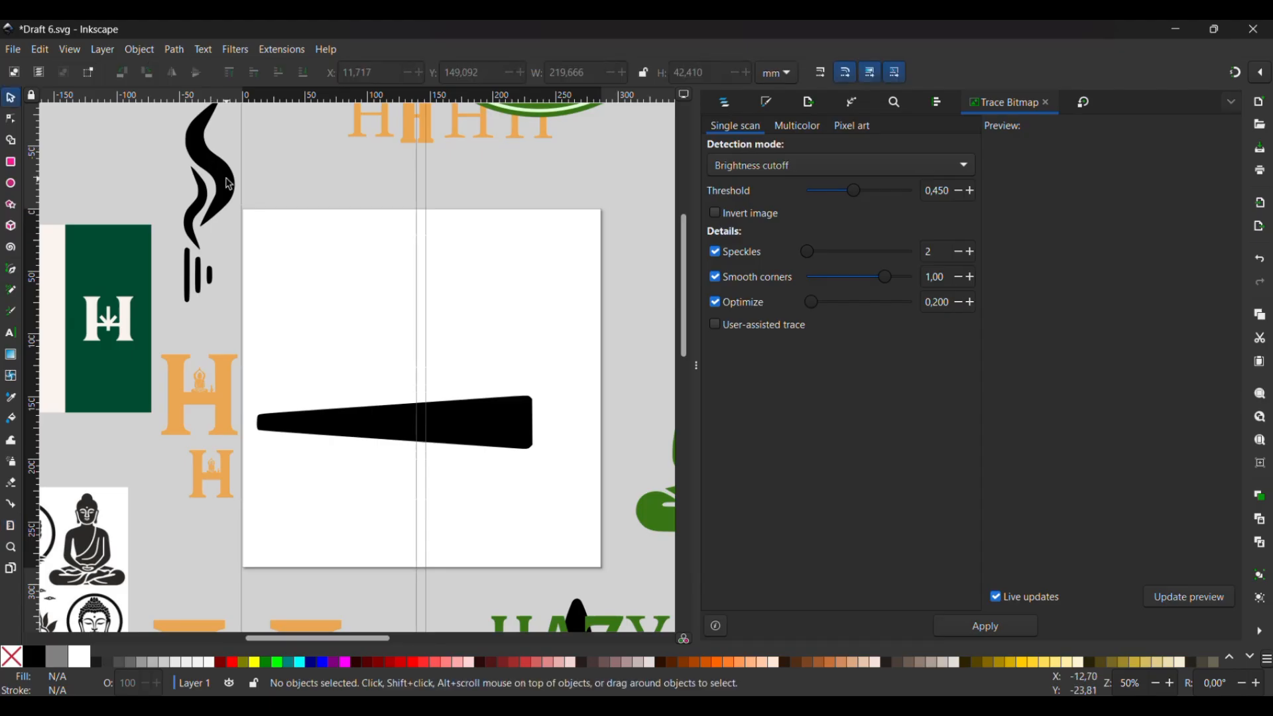
pyautogui.moveTo(360, 438); pyautogui.dragTo(383, 394)
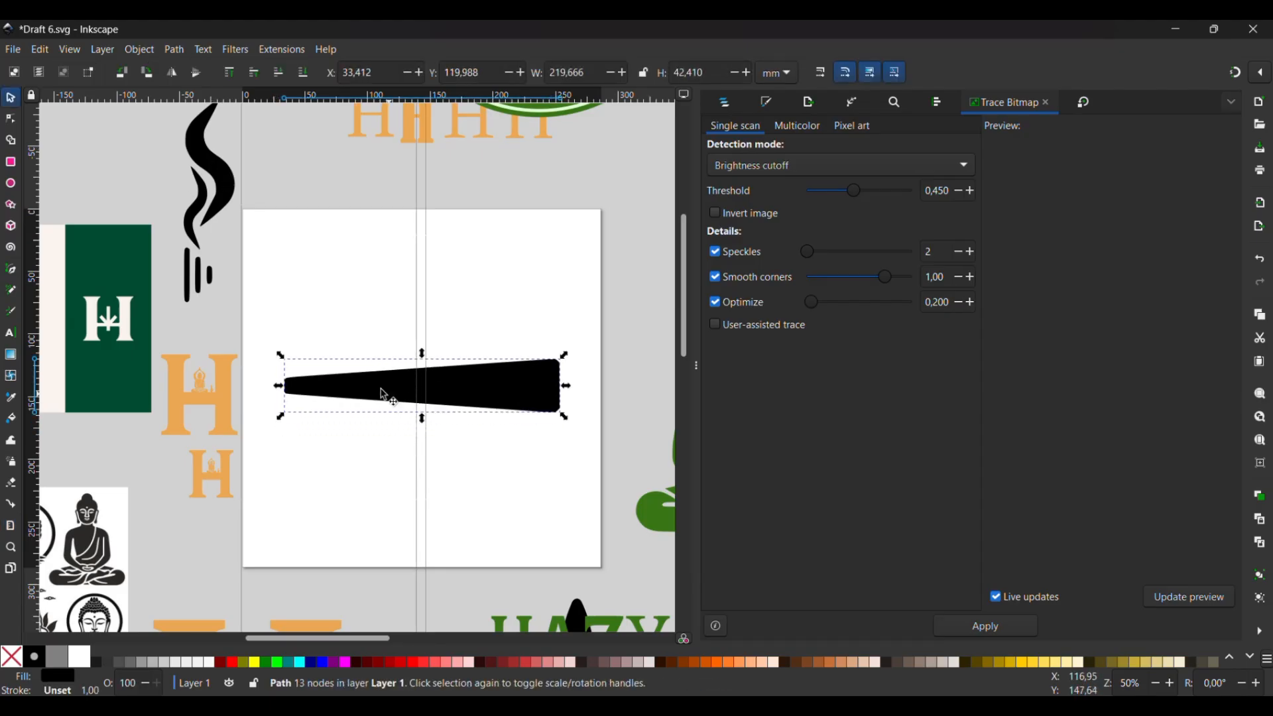
# Step: Open the Layers and Objects list and toggle the joint body's visibility off and on
pyautogui.click(140, 50)
pyautogui.click(176, 68)
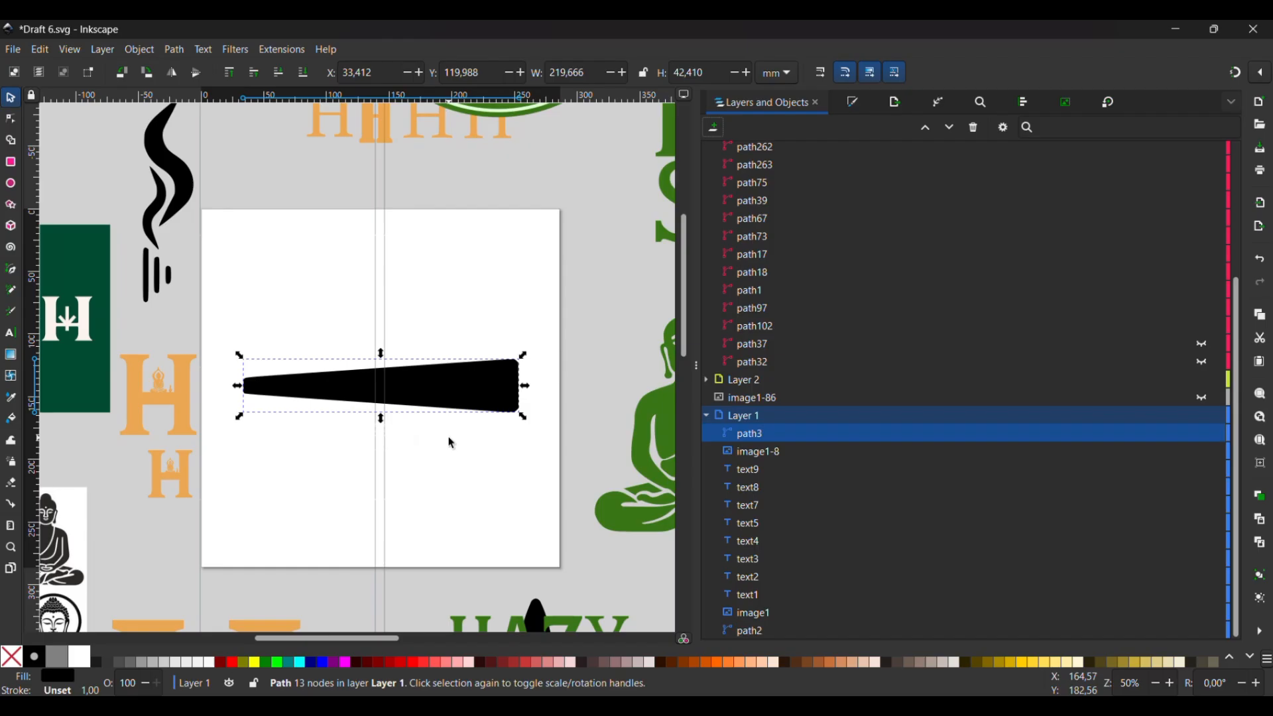
pyautogui.click(1204, 433)
pyautogui.click(1203, 433)
pyautogui.scroll(-5, 358, 391)
pyautogui.click(370, 469)
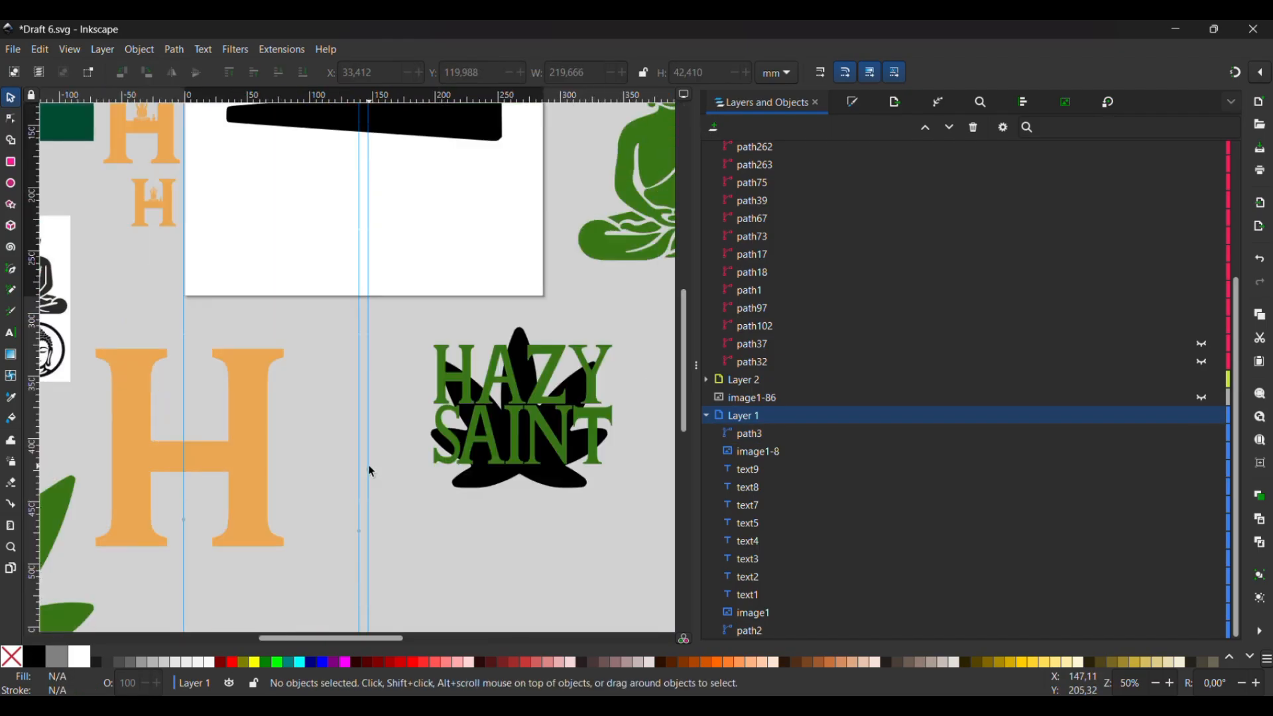
# Step: Add the text "HAZY" above the joint's body and remove its stroke
pyautogui.scroll(6, 370, 468)
pyautogui.press('t')
pyautogui.click(229, 348)
pyautogui.write('HAZY')
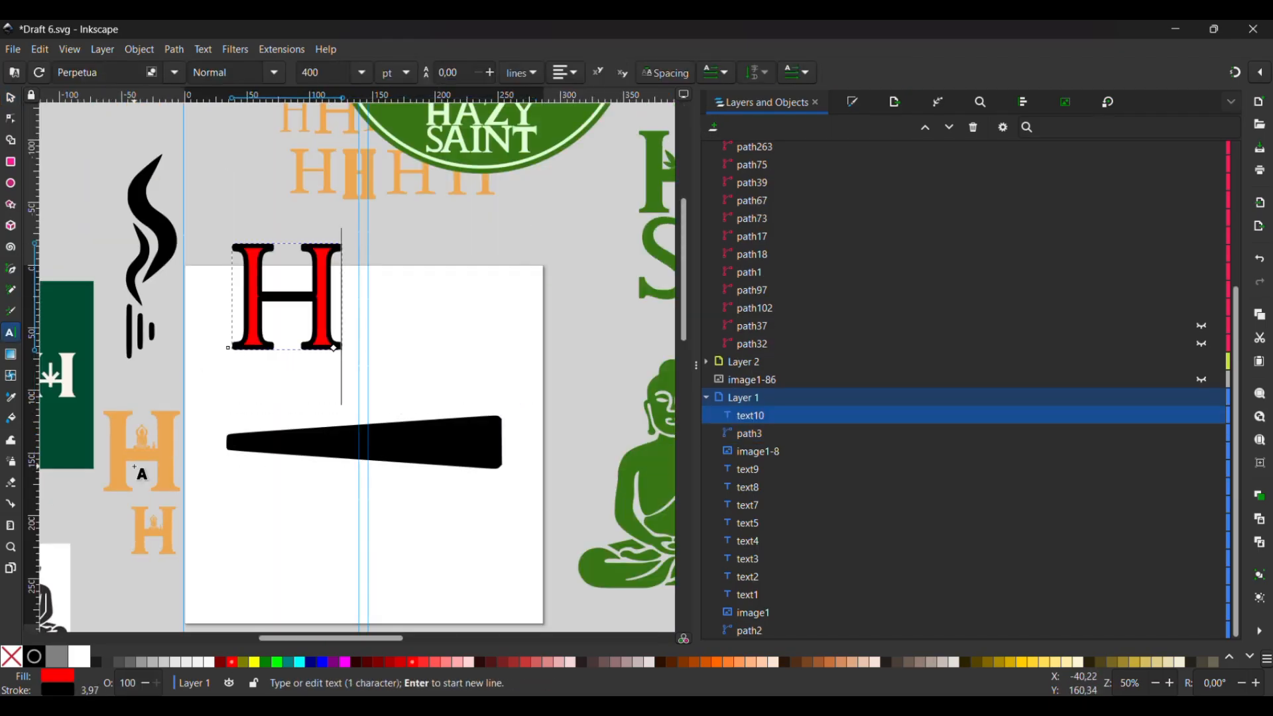
pyautogui.keyDown('shift'); pyautogui.click(11, 657); pyautogui.keyUp('shift')
# Step: Set the HAZY text in the Playbill font and move it across the page toward the Buddha figure
pyautogui.click(174, 73)
pyautogui.press('Down')
pyautogui.press('Down')
pyautogui.press('Return')
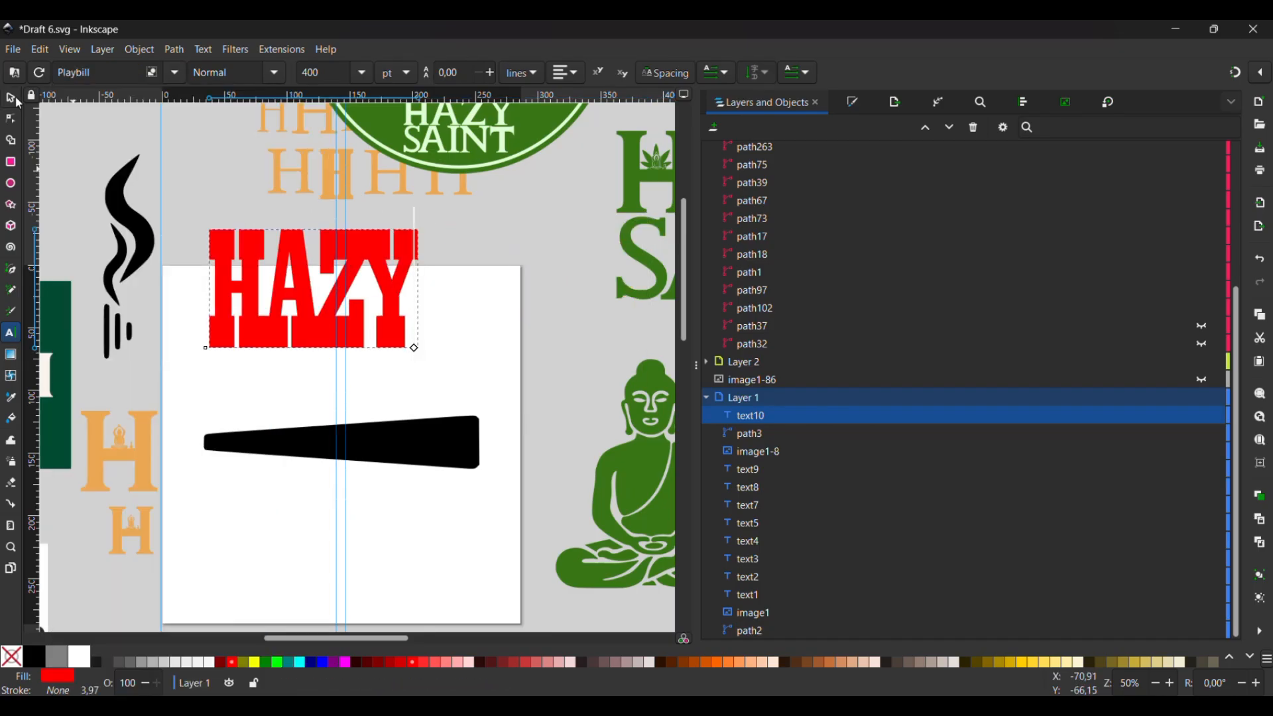
pyautogui.moveTo(305, 331); pyautogui.dragTo(506, 384)
# Step: Try the HAZY text in the Pristina font, widen the canvas area and remove the stray letter from the word
pyautogui.click(175, 73)
pyautogui.press('Down')
pyautogui.press('Down')
pyautogui.press('Return')
pyautogui.moveTo(697, 458); pyautogui.dragTo(1237, 458)
pyautogui.write('tina')
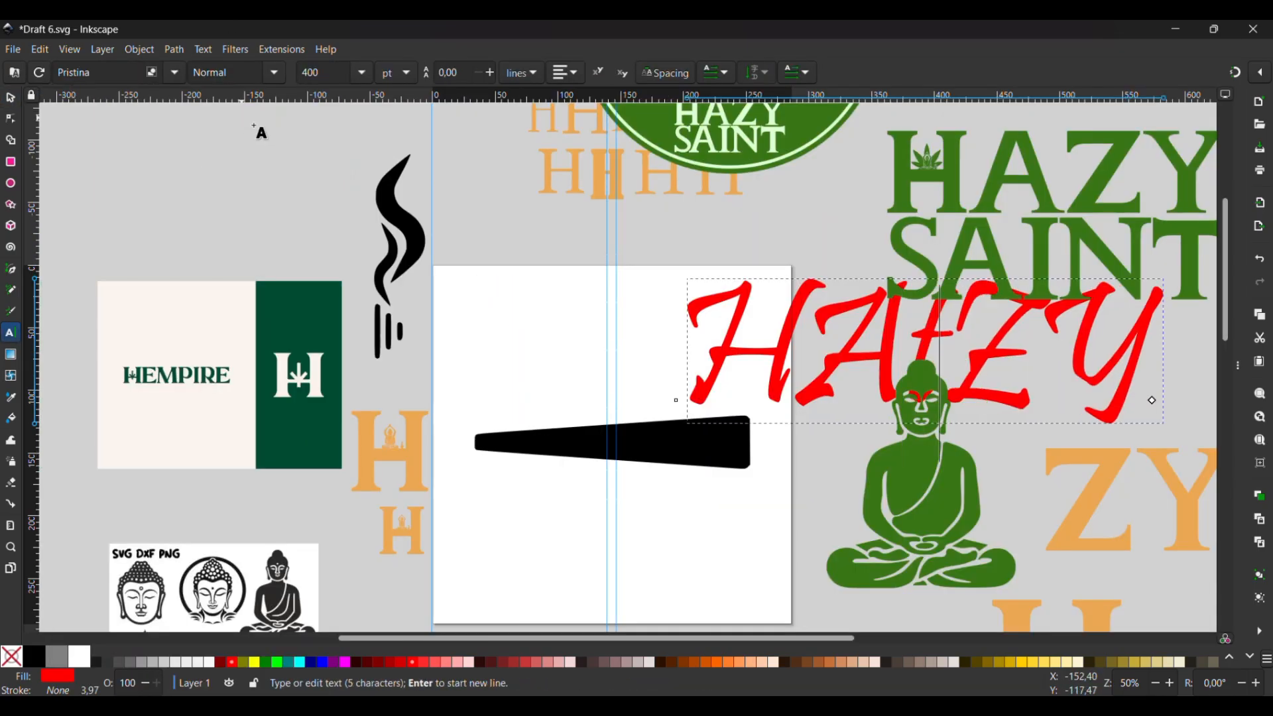
pyautogui.press('BackSpace')
# Step: Preview the HAZY text in successive fonts, including Sans, SimSun, Tempus Sans ITC, Winter Spirit and Garamond
pyautogui.click(179, 73)
pyautogui.press('Down')
pyautogui.press('Down')
pyautogui.press('Down')
pyautogui.press('Down')
pyautogui.press('Down')
pyautogui.press('Down')
pyautogui.press('Down')
pyautogui.press('Down')
pyautogui.press('Down')
pyautogui.press('Down')
pyautogui.press('Down')
pyautogui.press('Down')
pyautogui.press('Down')
pyautogui.press('Down')
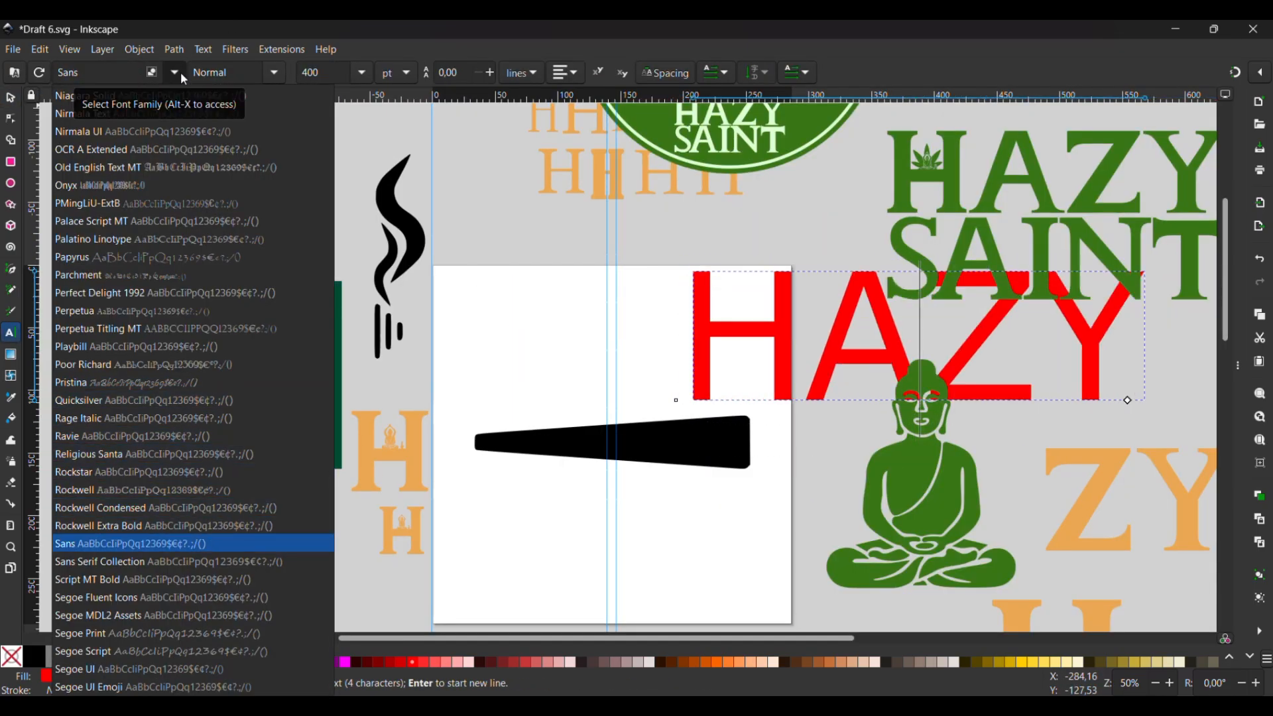
pyautogui.press('Down')
pyautogui.press('Down')
pyautogui.press('Down')
pyautogui.press('Down')
pyautogui.press('Down')
pyautogui.press('Down')
pyautogui.press('Down')
pyautogui.press('Down')
pyautogui.press('Down')
pyautogui.press('Down')
pyautogui.press('Down')
pyautogui.press('Down')
pyautogui.press('Down')
pyautogui.press('Down')
pyautogui.press('Down')
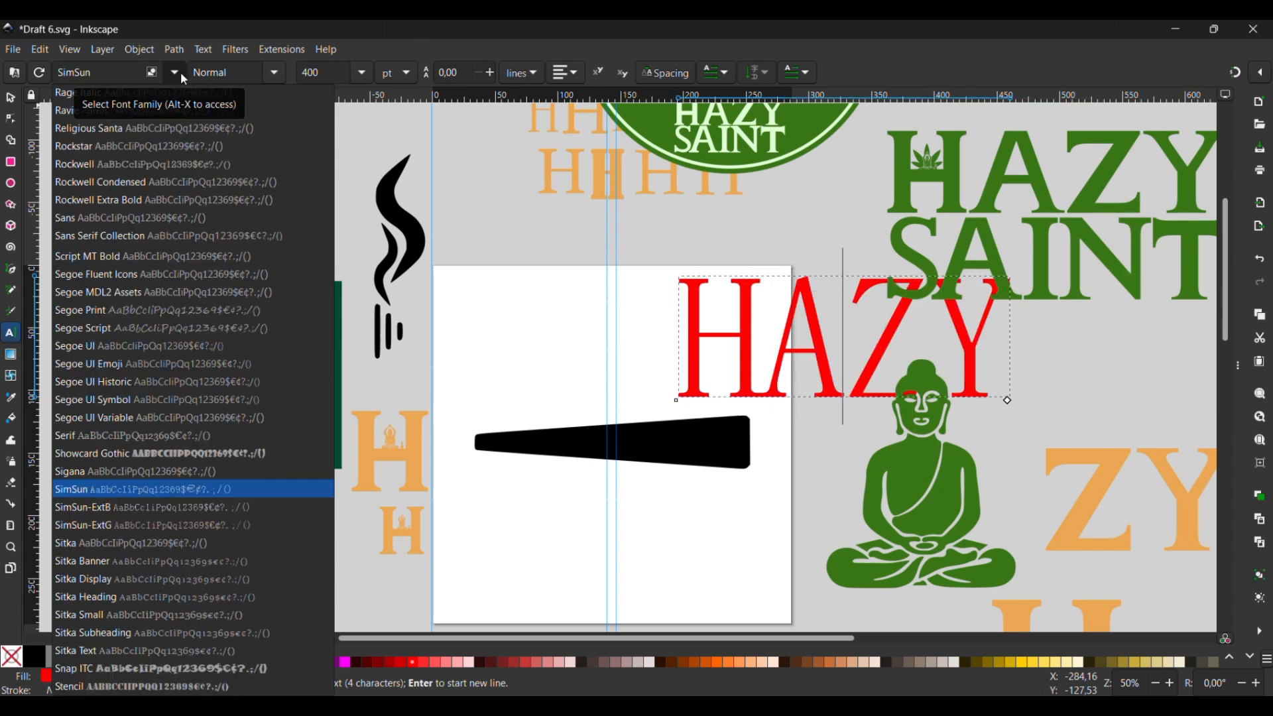
pyautogui.press('Down')
pyautogui.press('Down')
pyautogui.press('Down')
pyautogui.press('Down')
pyautogui.press('Down')
pyautogui.press('Down')
pyautogui.press('Down')
pyautogui.press('Down')
pyautogui.press('Down')
pyautogui.press('Down')
pyautogui.press('Down')
pyautogui.press('Down')
pyautogui.press('Down')
pyautogui.press('Down')
pyautogui.press('Down')
pyautogui.press('Down')
pyautogui.press('Down')
pyautogui.press('Down')
pyautogui.press('Down')
pyautogui.press('Down')
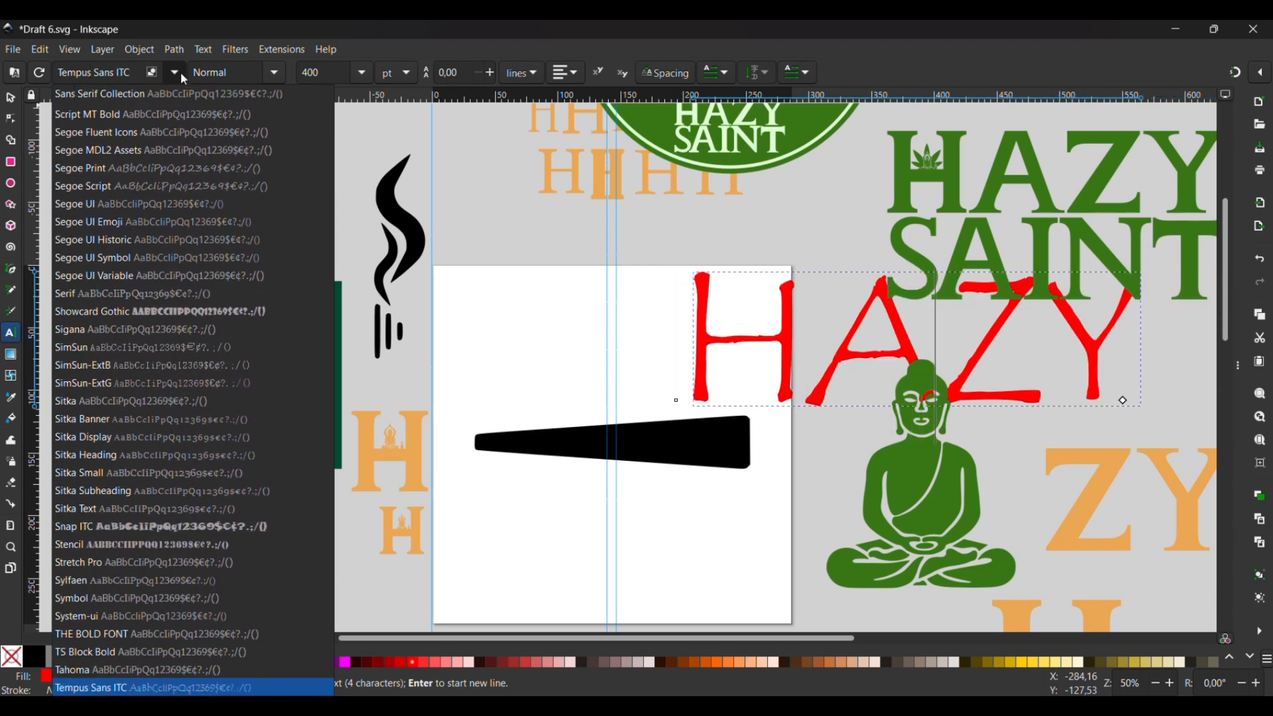
pyautogui.press('Down')
pyautogui.press('Down')
pyautogui.press('Down')
pyautogui.press('Down')
pyautogui.press('Down')
pyautogui.press('Down')
pyautogui.press('Down')
pyautogui.press('Down')
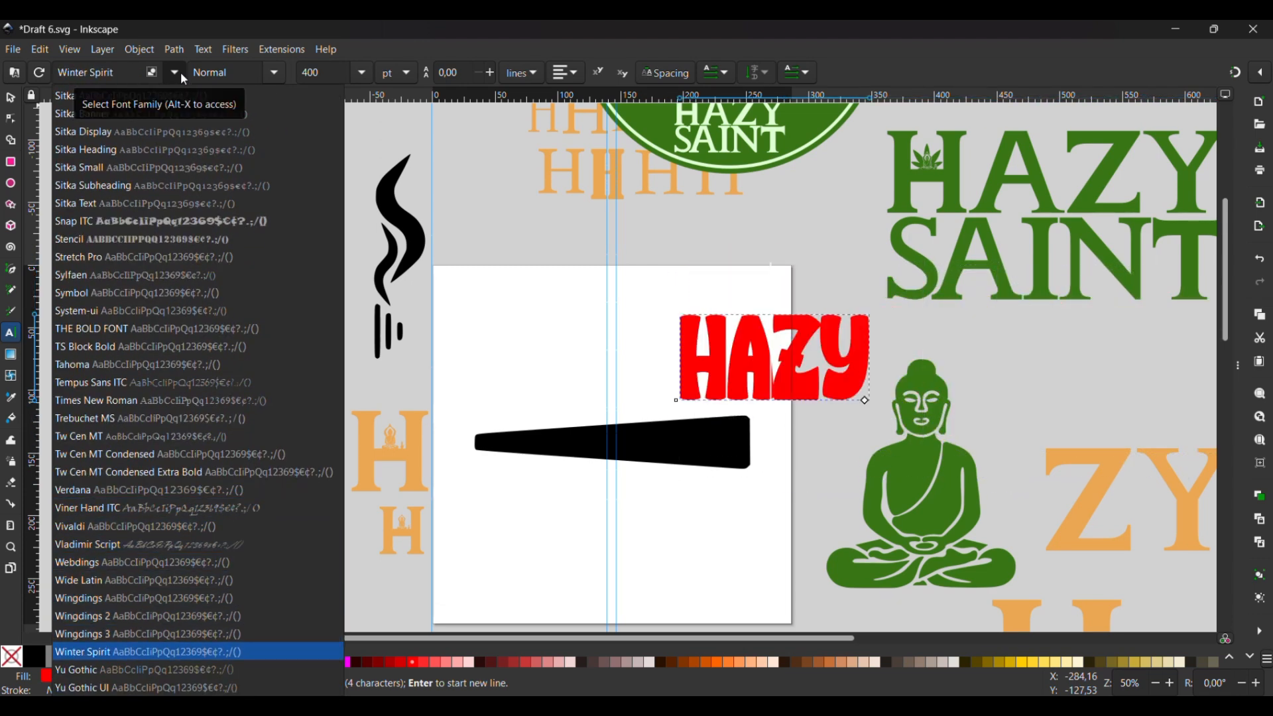
pyautogui.press('Down')
pyautogui.press('Down')
pyautogui.press('Down')
pyautogui.press('Down')
pyautogui.press('Down')
pyautogui.press('Down')
pyautogui.press('Down')
pyautogui.press('Down')
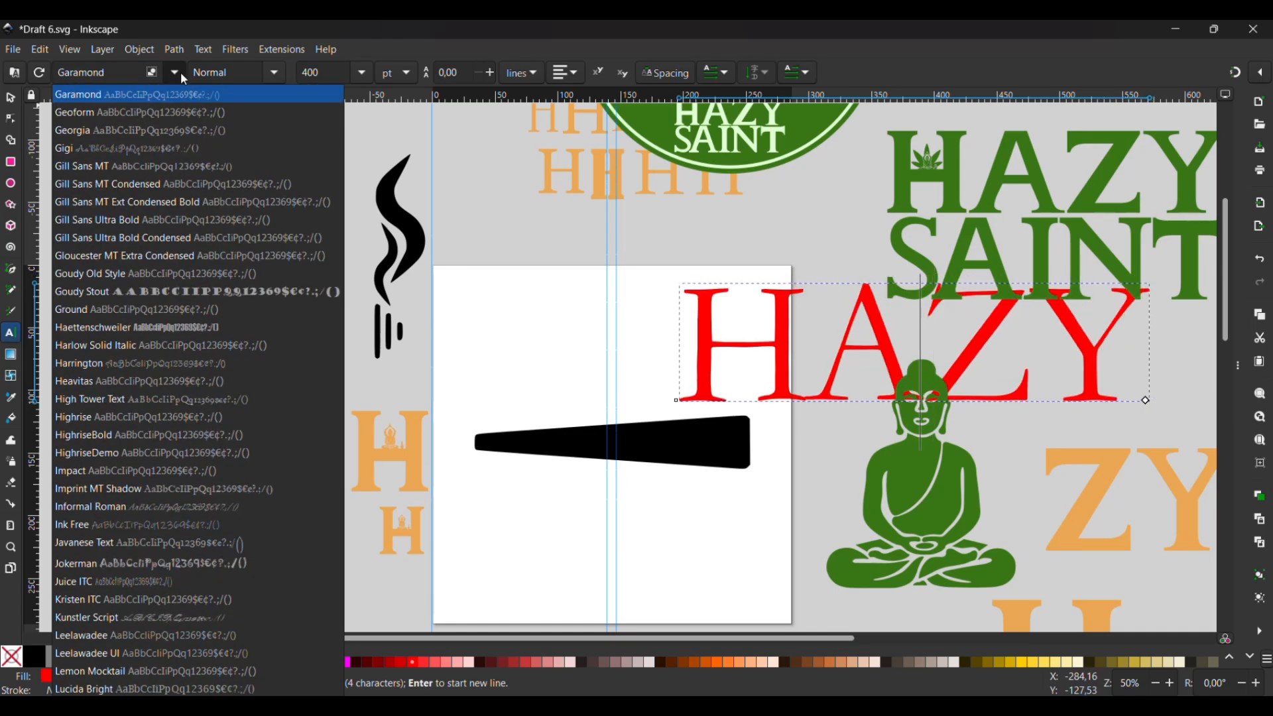
pyautogui.scroll(-20, 180, 73)
pyautogui.scroll(20, 181, 73)
# Step: Preview the HAZY text in the Segoe UI Historic and Lucida Bright fonts
pyautogui.click(180, 73)
pyautogui.scroll(18, 173, 137)
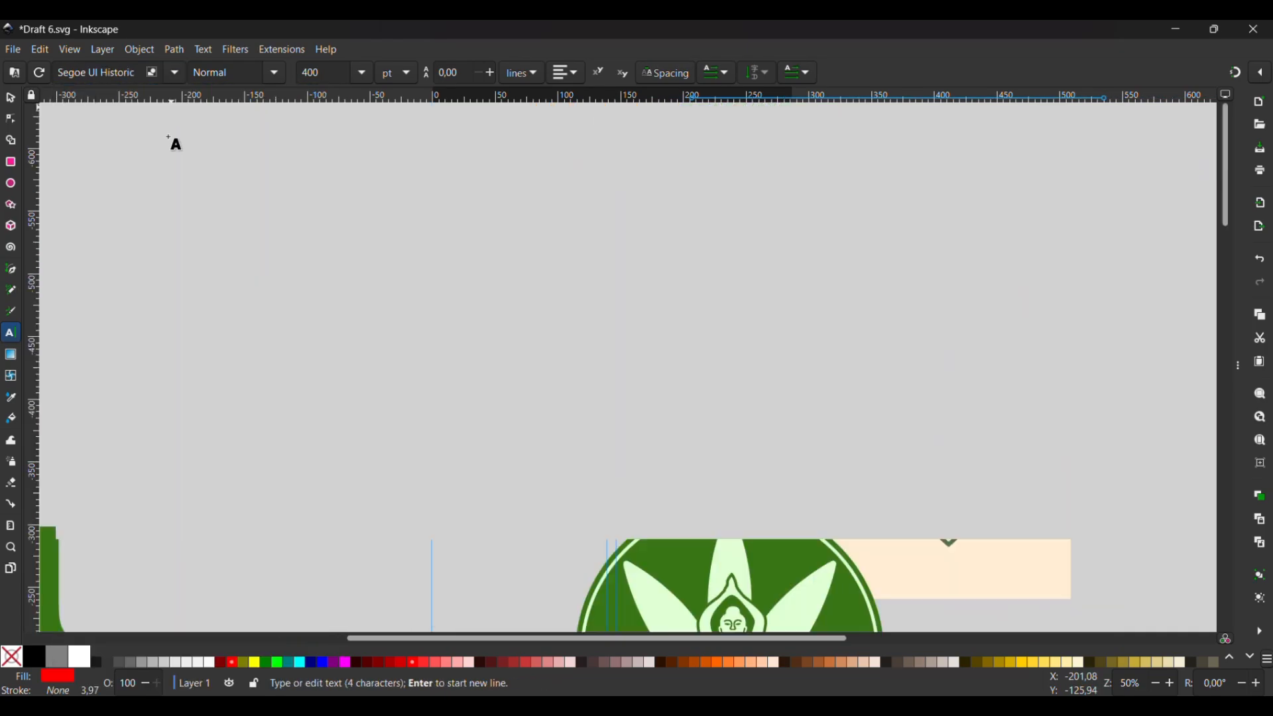
pyautogui.scroll(-16, 173, 137)
pyautogui.click(175, 73)
pyautogui.click(176, 165)
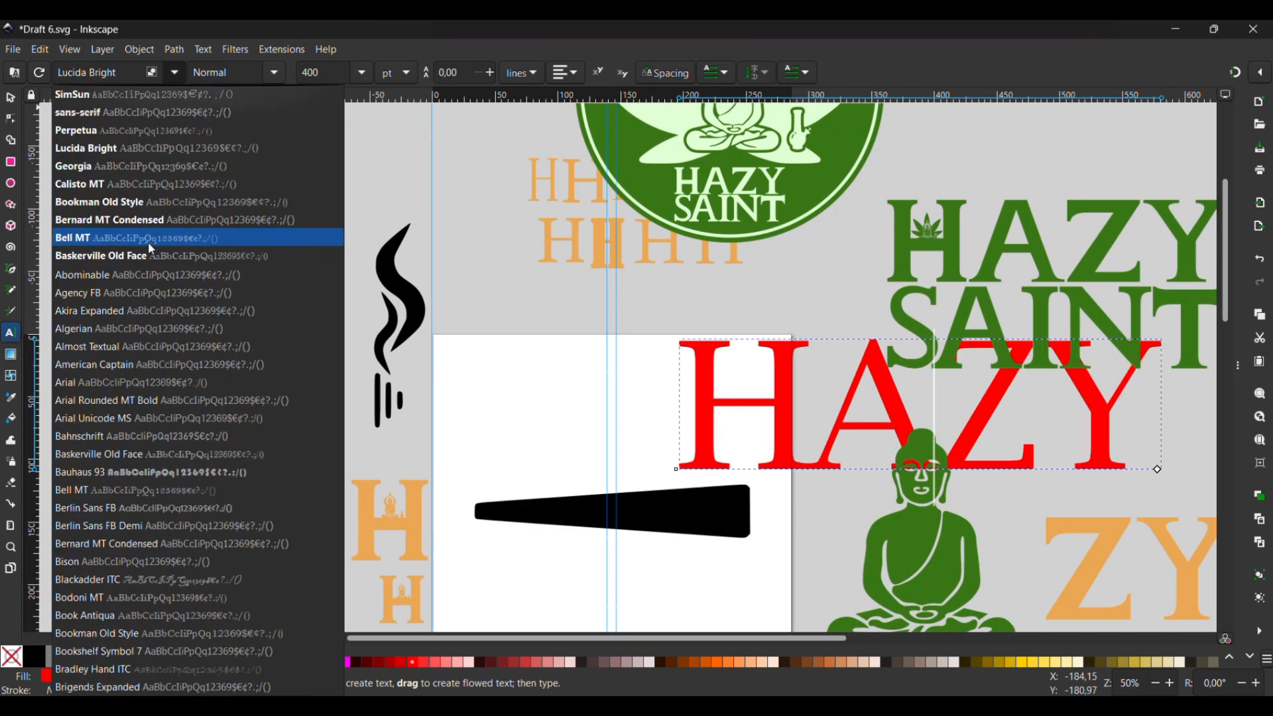
pyautogui.click(133, 293)
# Step: Try the HAZY text in the Agency FB and Berlin Sans FB Demi fonts
pyautogui.click(173, 73)
pyautogui.scroll(6, 144, 292)
pyautogui.click(145, 310)
pyautogui.click(171, 72)
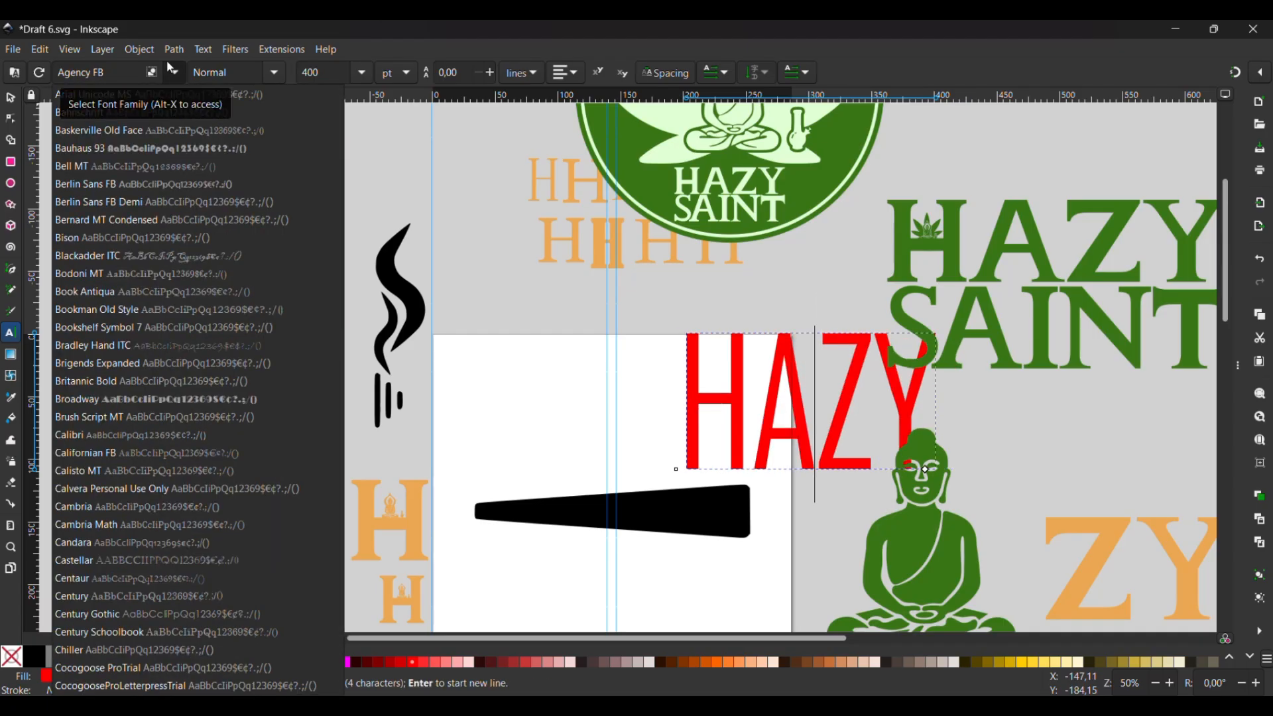
pyautogui.scroll(6, 144, 318)
pyautogui.click(144, 346)
pyautogui.click(170, 71)
# Step: Set the HAZY text in Cocogoose ProTrial and place a duplicate above the HEMPIRE reference image
pyautogui.scroll(-19, 170, 69)
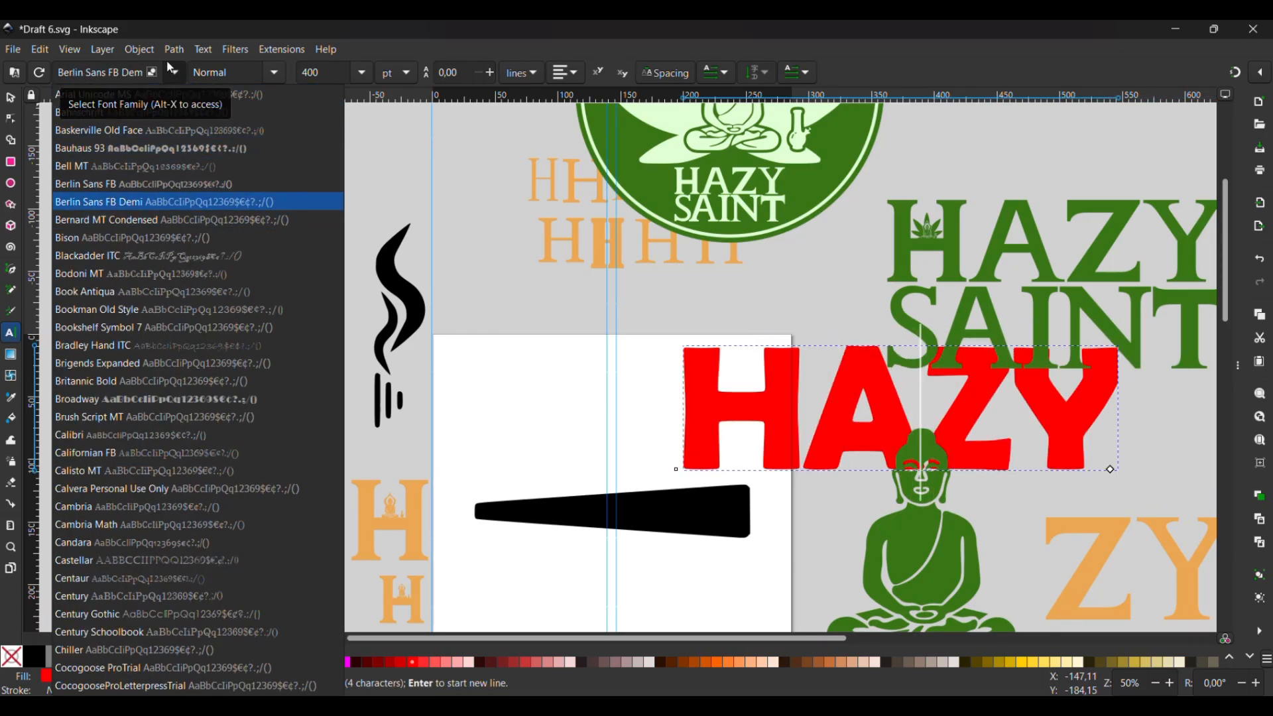
pyautogui.scroll(-18, 170, 69)
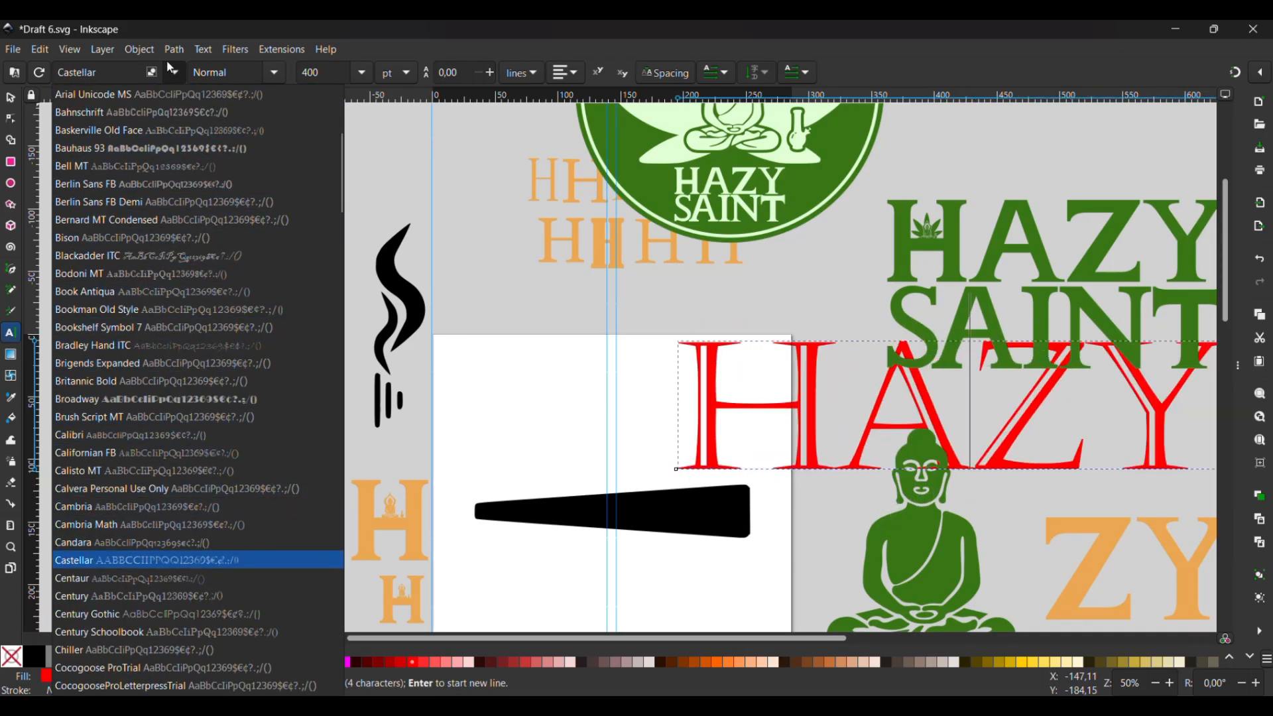
pyautogui.click(169, 67)
pyautogui.click(11, 98)
pyautogui.moveTo(836, 414); pyautogui.dragTo(865, 452)
pyautogui.hotkey('ctrl', 'd')
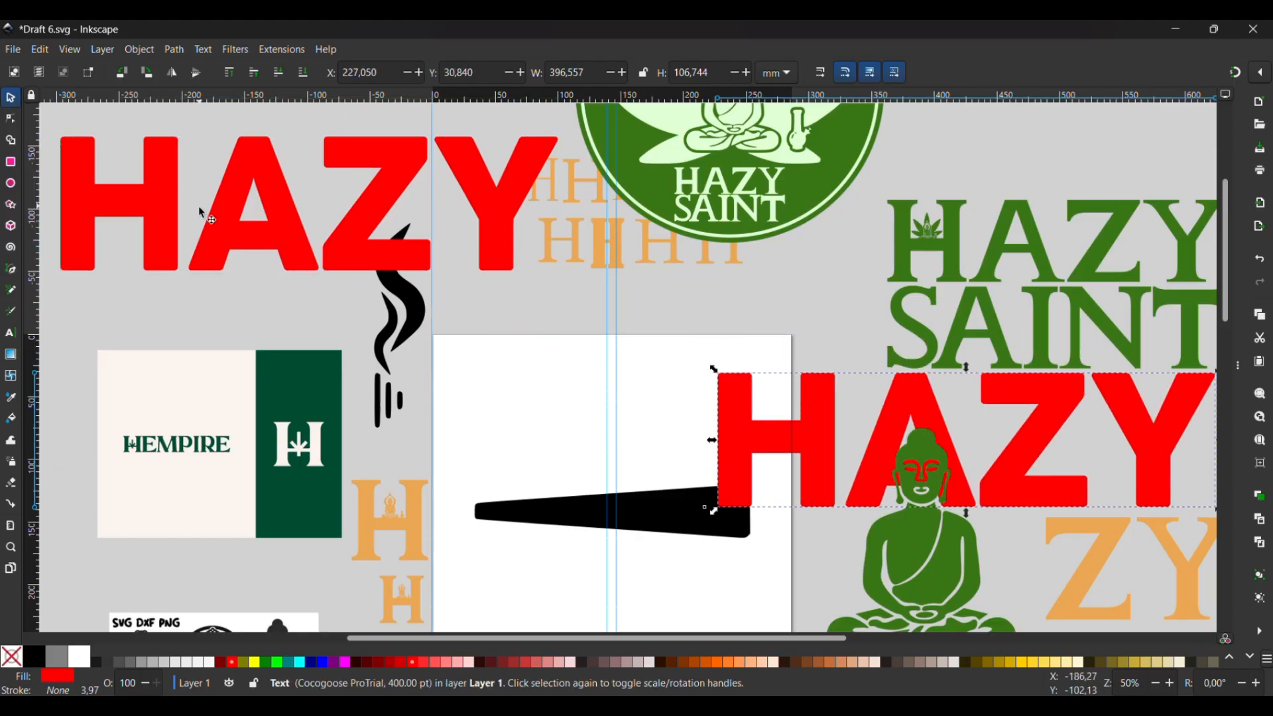
# Step: Try the HAZY text in Cooper Black, set it in Feelin Teachy and place a duplicate over the HEMPIRE reference image
pyautogui.doubleClick(865, 452)
pyautogui.click(177, 72)
pyautogui.scroll(-5, 180, 72)
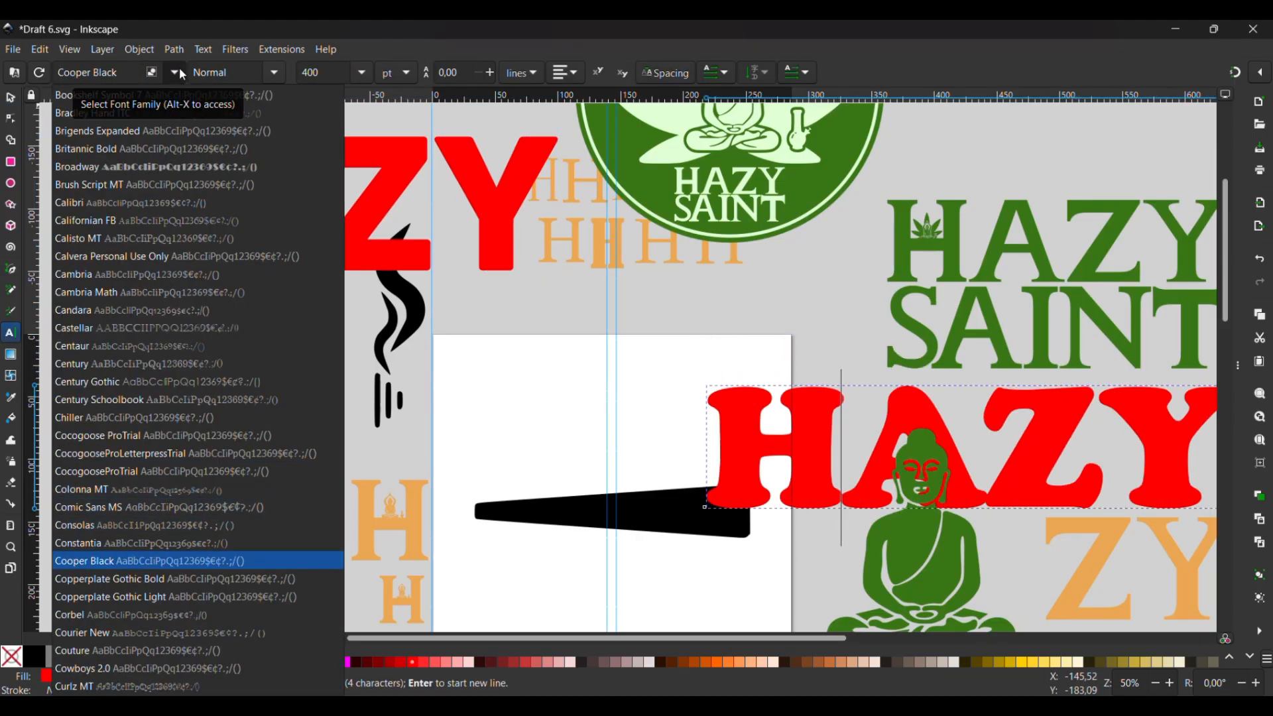
pyautogui.scroll(-18, 181, 73)
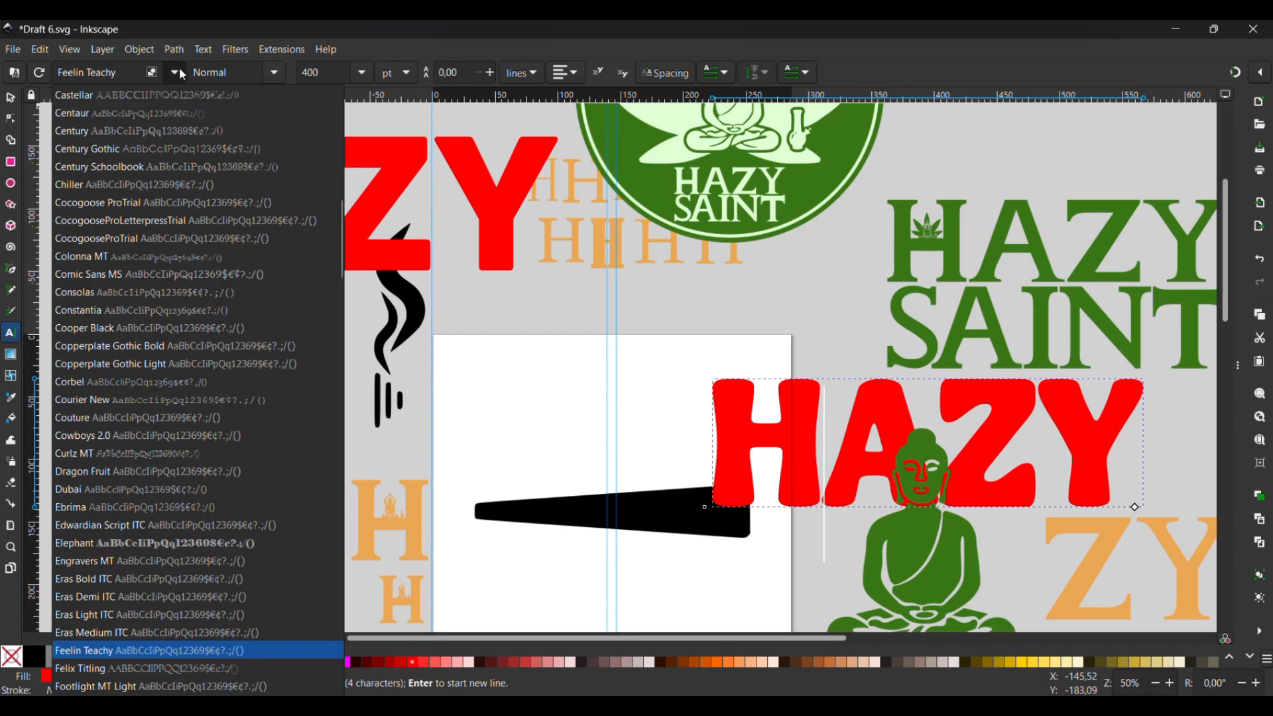
pyautogui.click(177, 71)
pyautogui.click(11, 98)
pyautogui.moveTo(863, 415); pyautogui.dragTo(827, 405)
pyautogui.hotkey('ctrl', 'd')
# Step: Set the HAZY text in Heavitas and place a duplicate below the Feelin Teachy version
pyautogui.press('t')
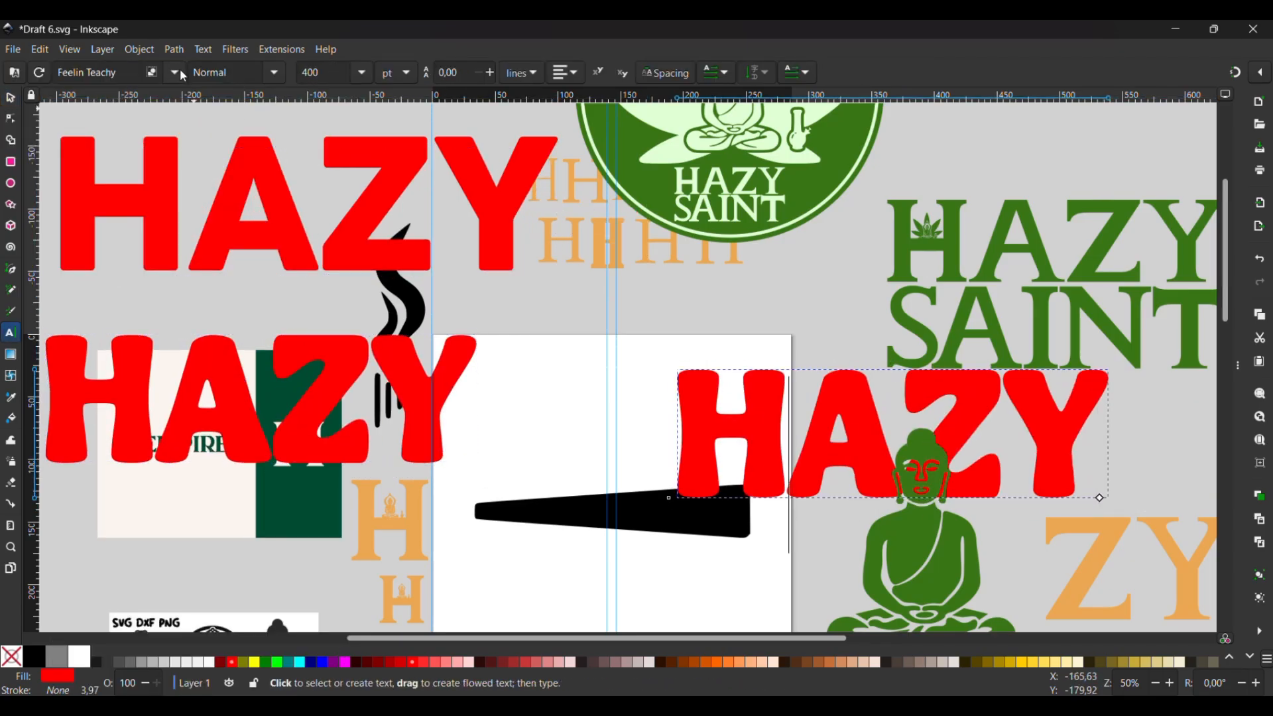
pyautogui.click(176, 71)
pyautogui.scroll(-10, 181, 71)
pyautogui.scroll(-18, 180, 69)
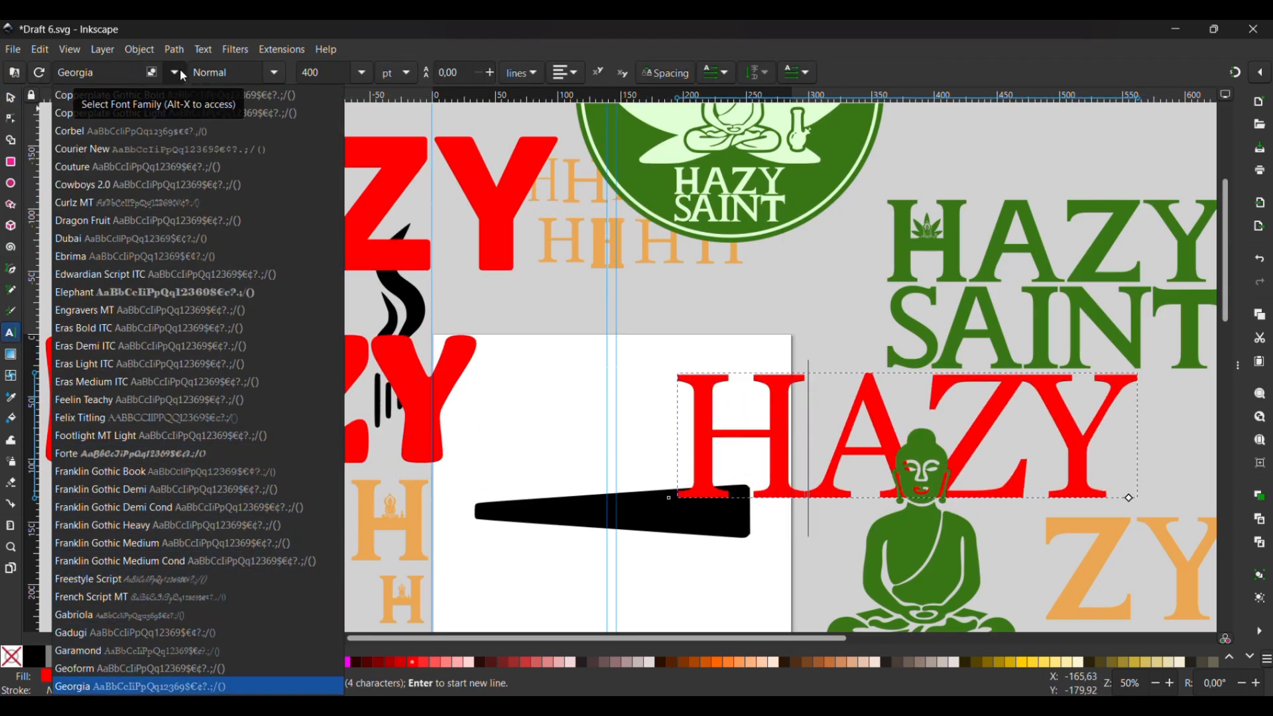
pyautogui.scroll(-2, 180, 69)
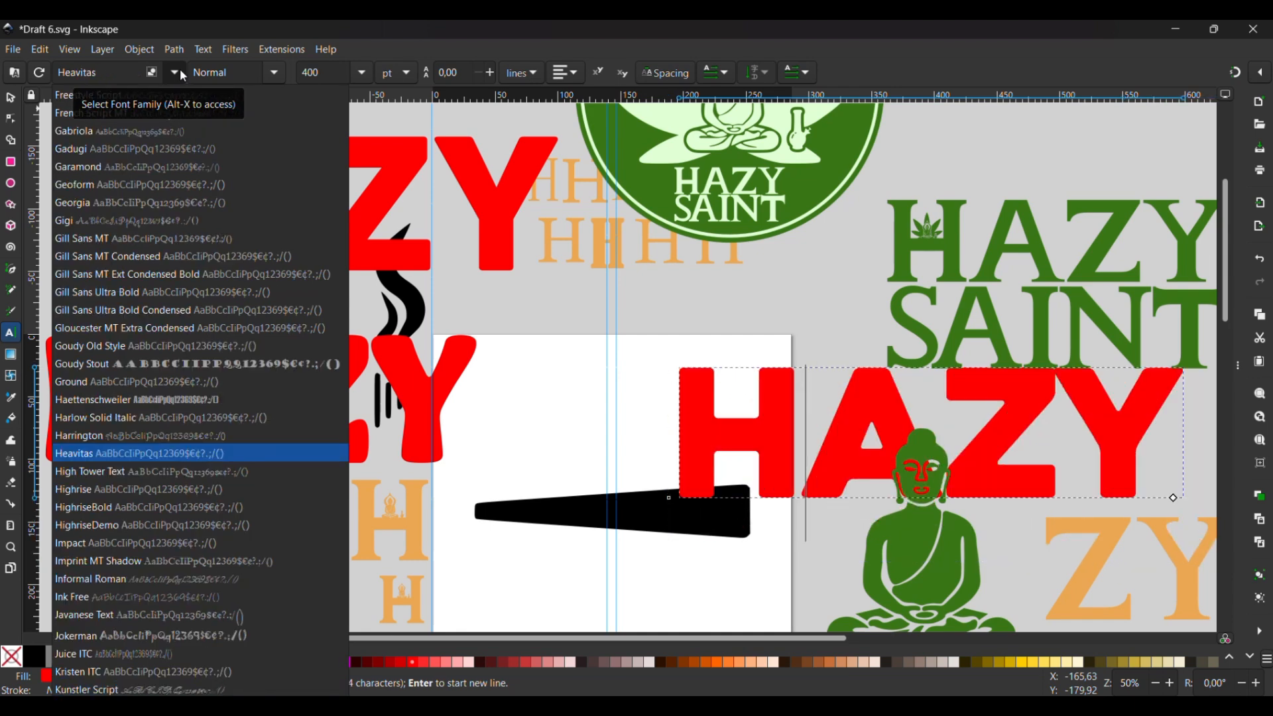
pyautogui.click(181, 69)
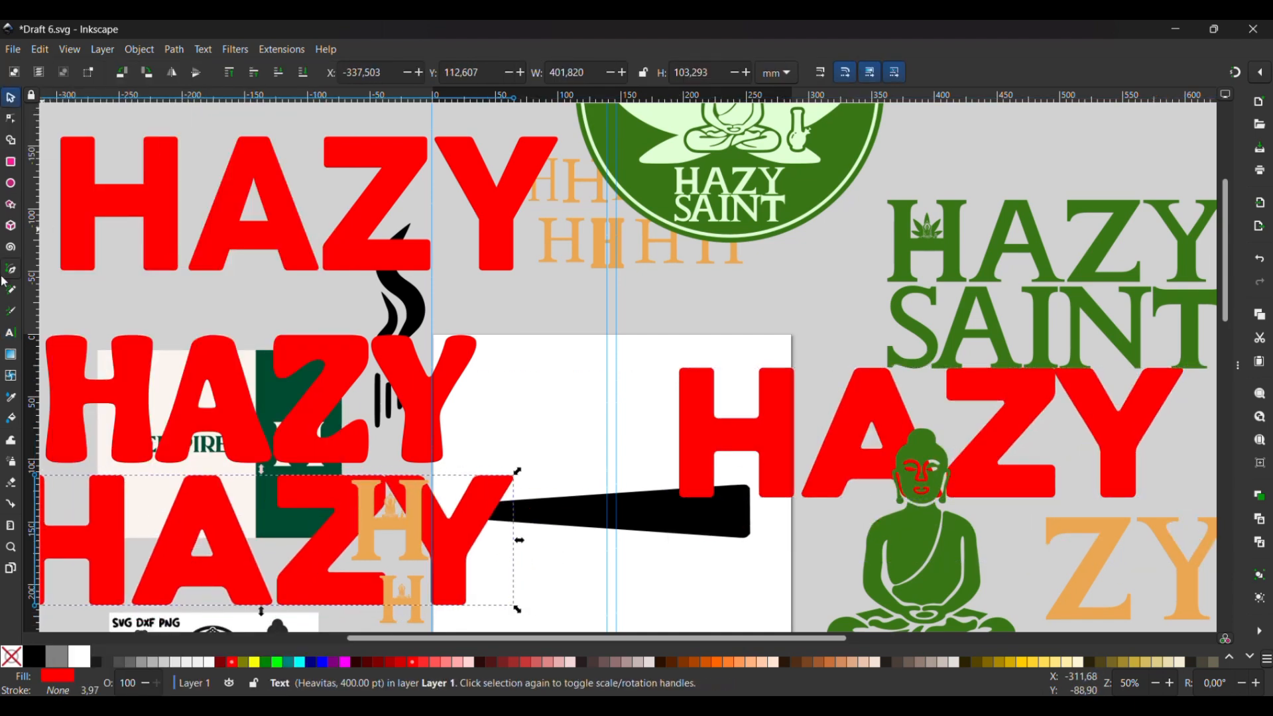
# Step: Preview the HAZY text near the Buddha in successive fonts, including Lemon Mocktail and MS UI Gothic
pyautogui.press('t')
pyautogui.click(176, 72)
pyautogui.press('Down')
pyautogui.press('Down')
pyautogui.press('Down')
pyautogui.press('Down')
pyautogui.press('Down')
pyautogui.press('Down')
pyautogui.press('Down')
pyautogui.press('Down')
pyautogui.press('Down')
pyautogui.press('Down')
pyautogui.press('Down')
pyautogui.press('Down')
pyautogui.press('Down')
pyautogui.press('Down')
pyautogui.press('Down')
pyautogui.press('Down')
pyautogui.press('Down')
pyautogui.press('Down')
pyautogui.press('Down')
pyautogui.press('Down')
pyautogui.press('Down')
pyautogui.press('Down')
pyautogui.press('Down')
pyautogui.press('Down')
pyautogui.press('Down')
pyautogui.press('Down')
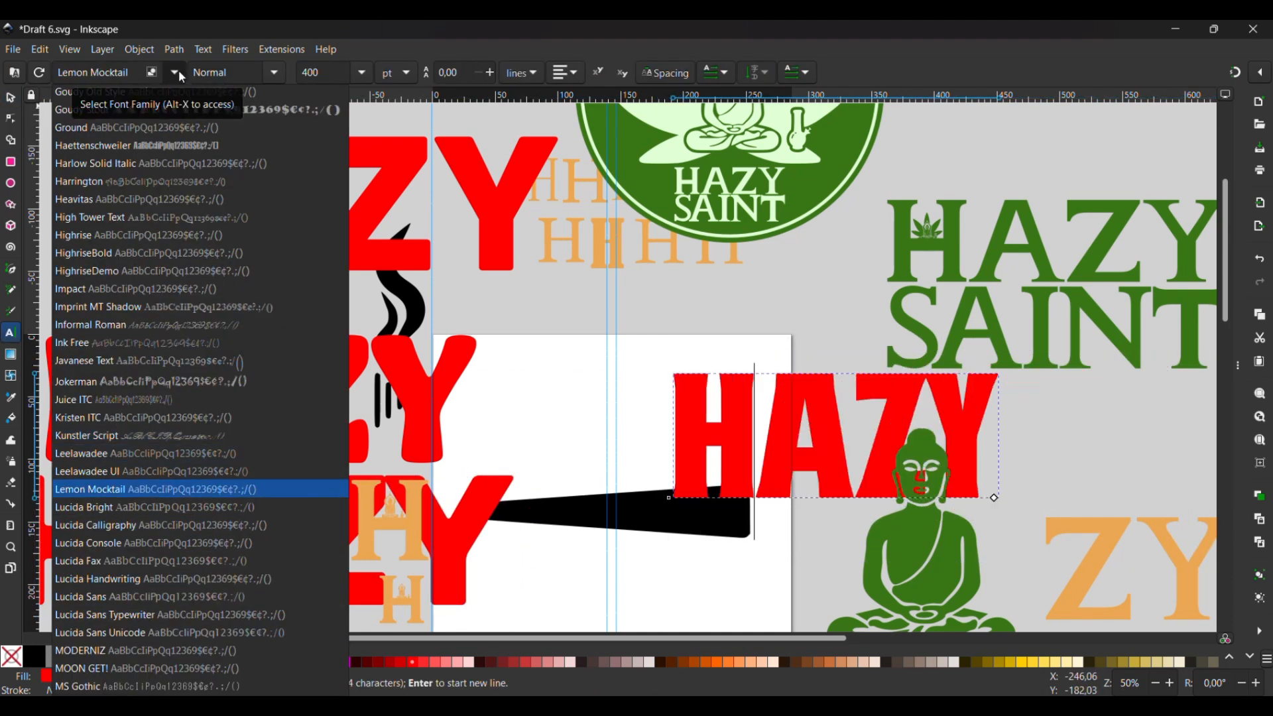
pyautogui.press('Down')
pyautogui.press('Down')
pyautogui.press('Down')
pyautogui.press('Down')
pyautogui.press('Down')
pyautogui.press('Down')
pyautogui.press('Down')
pyautogui.press('Down')
pyautogui.press('Down')
pyautogui.press('Down')
pyautogui.press('Down')
pyautogui.press('Down')
pyautogui.press('Down')
pyautogui.press('Down')
pyautogui.press('Down')
pyautogui.press('Down')
pyautogui.press('Down')
pyautogui.press('Down')
pyautogui.press('Down')
pyautogui.press('Down')
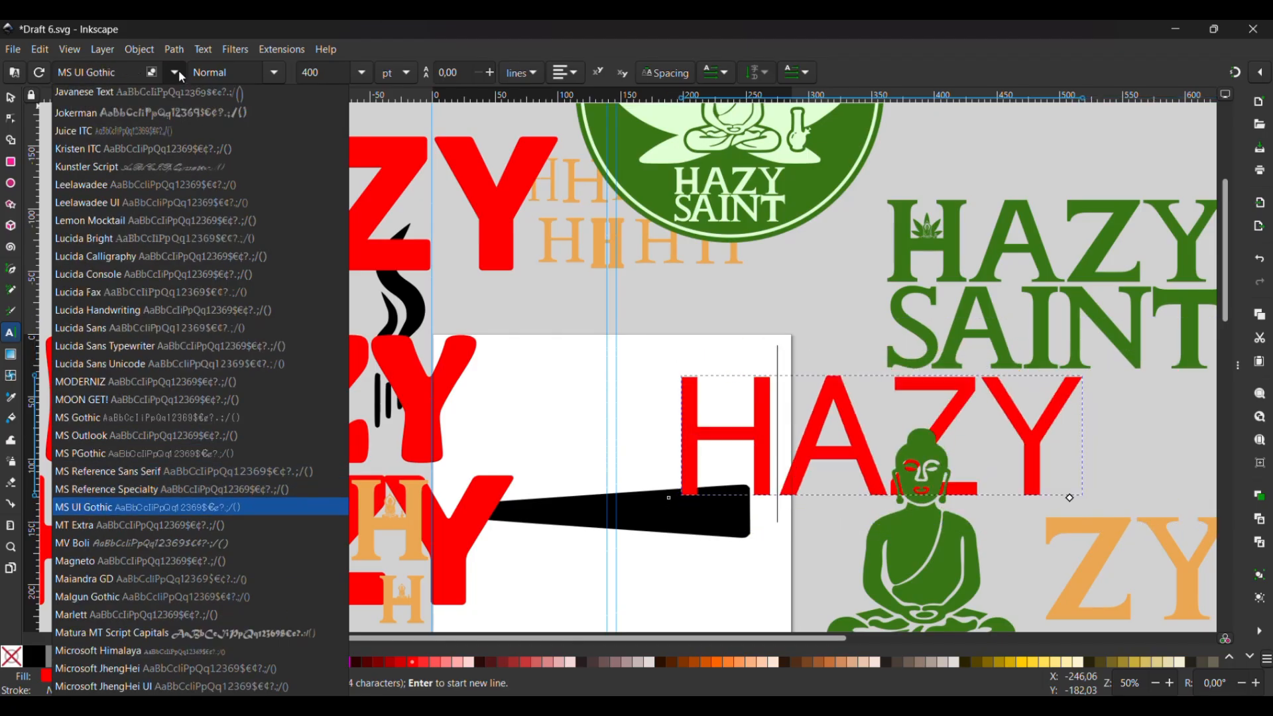
# Step: Try the HAZY text in Quicksilver and set it in Leelawadee UI
pyautogui.scroll(-19, 179, 72)
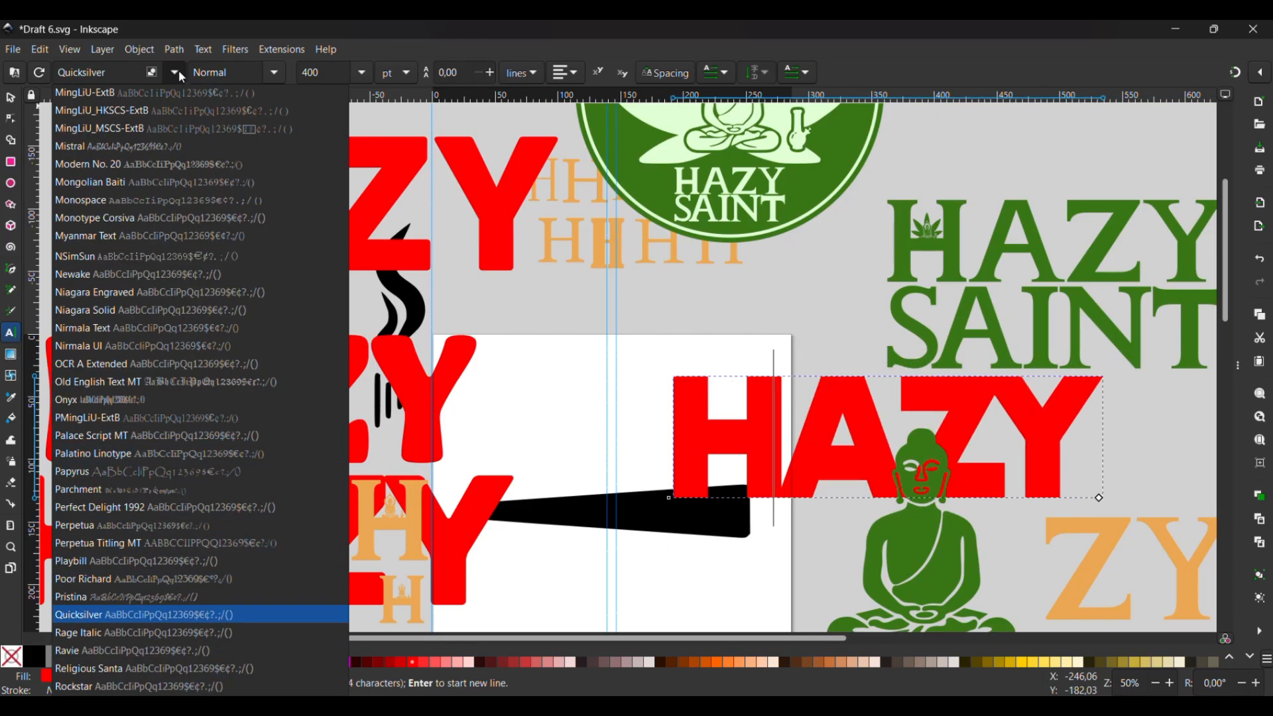
pyautogui.scroll(20, 179, 72)
pyautogui.scroll(-5, 179, 71)
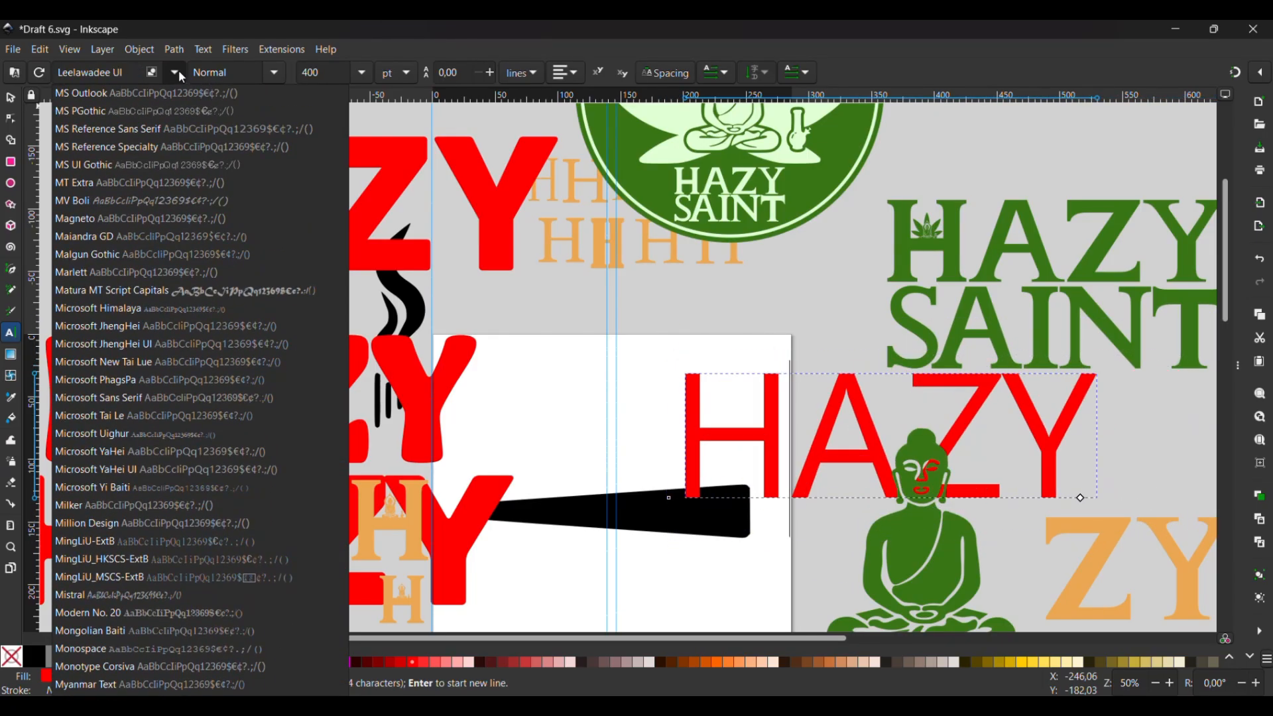
pyautogui.press('Return')
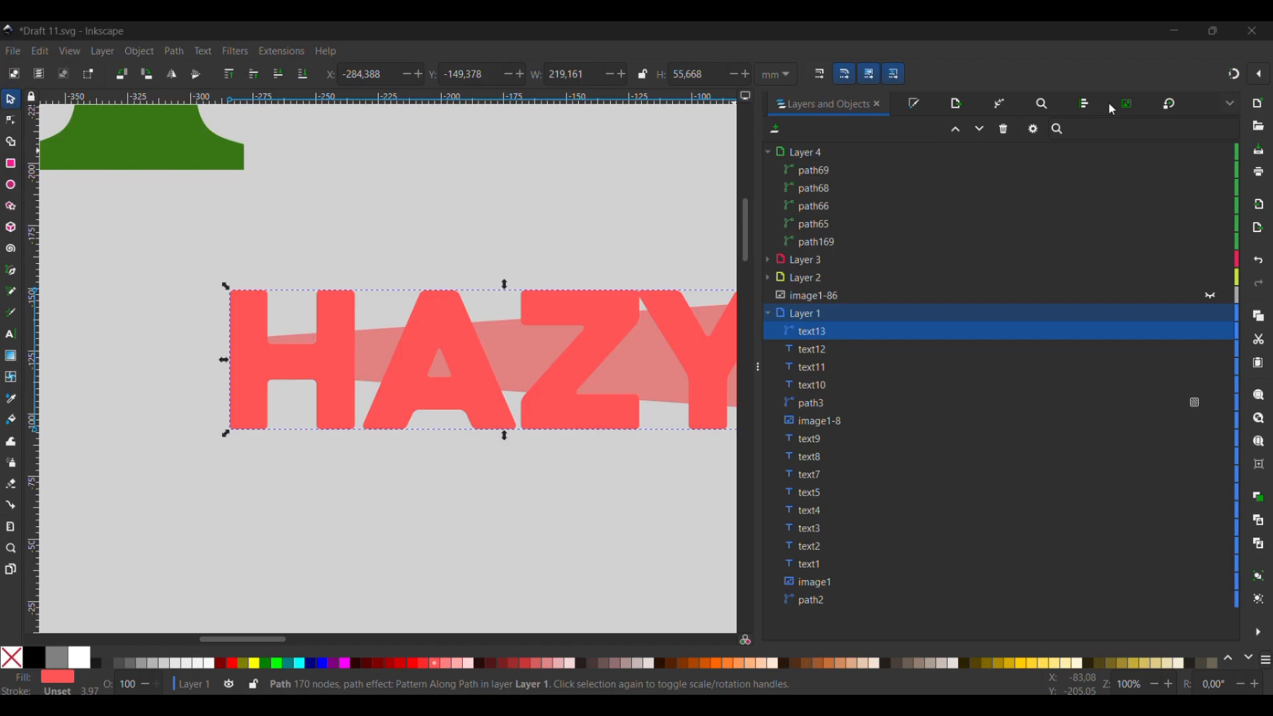
# Step: Convert the HAZY lettering with its Pattern Along Path effect to a plain path
pyautogui.click(175, 51)
pyautogui.moveTo(203, 51)
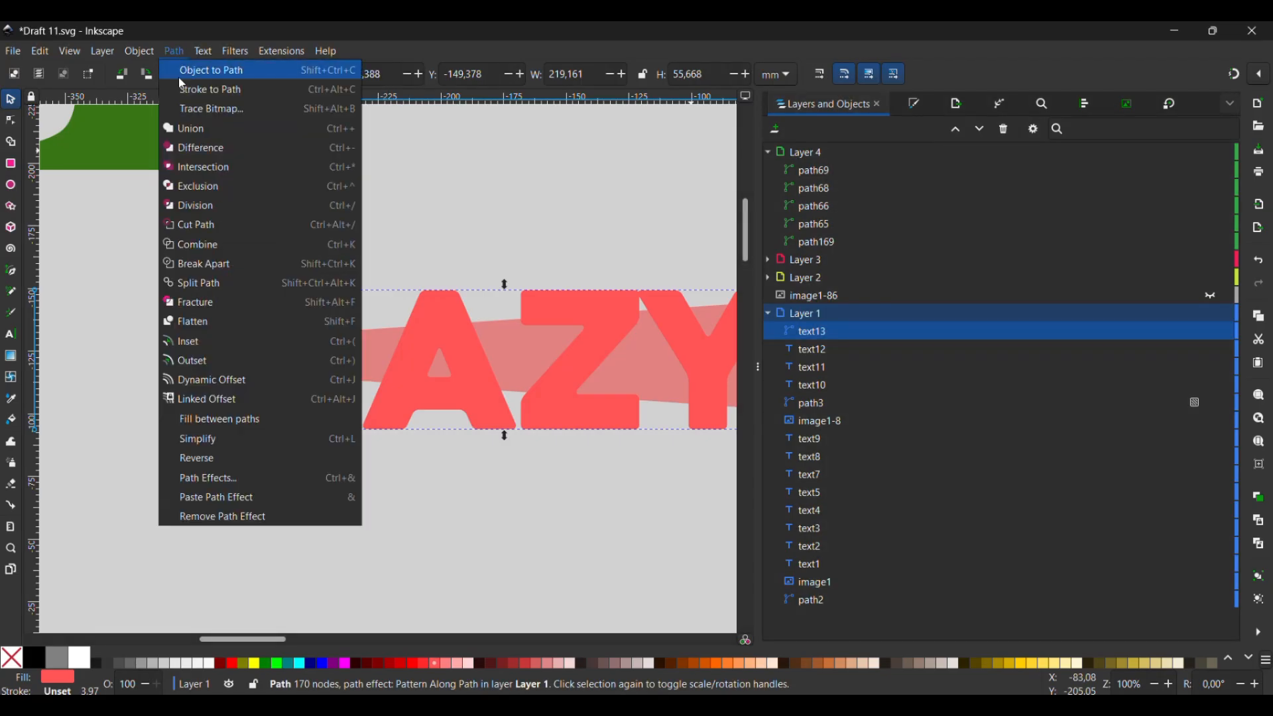
pyautogui.click(212, 69)
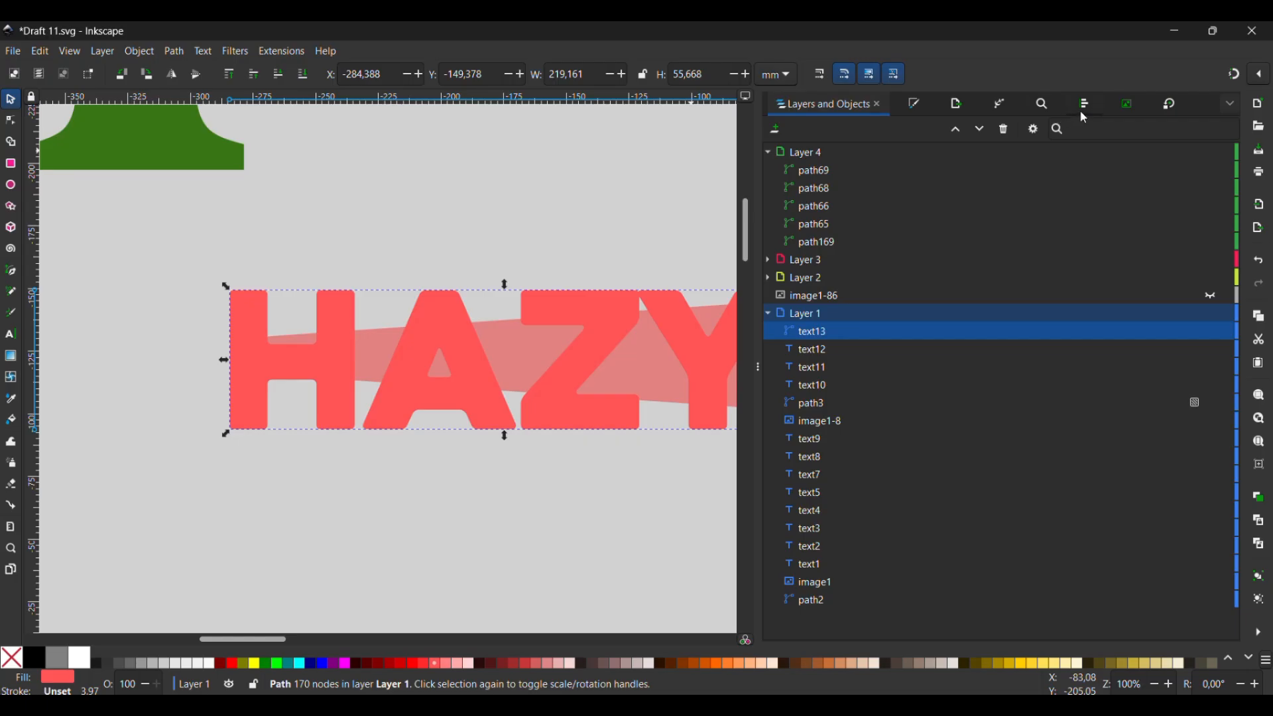
# Step: Apply an Envelope Deformation to the HAZY lettering with left and right paths disabled, and start editing its top bend path
pyautogui.click(1130, 105)
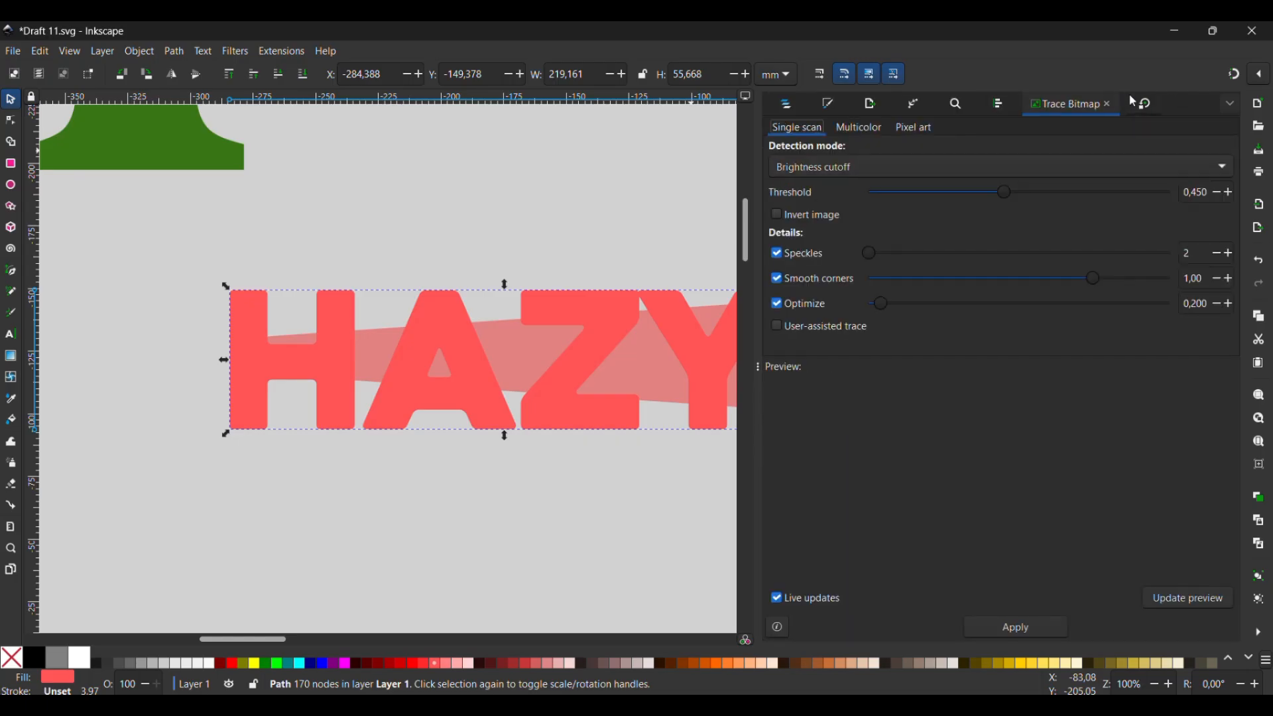
pyautogui.click(1146, 105)
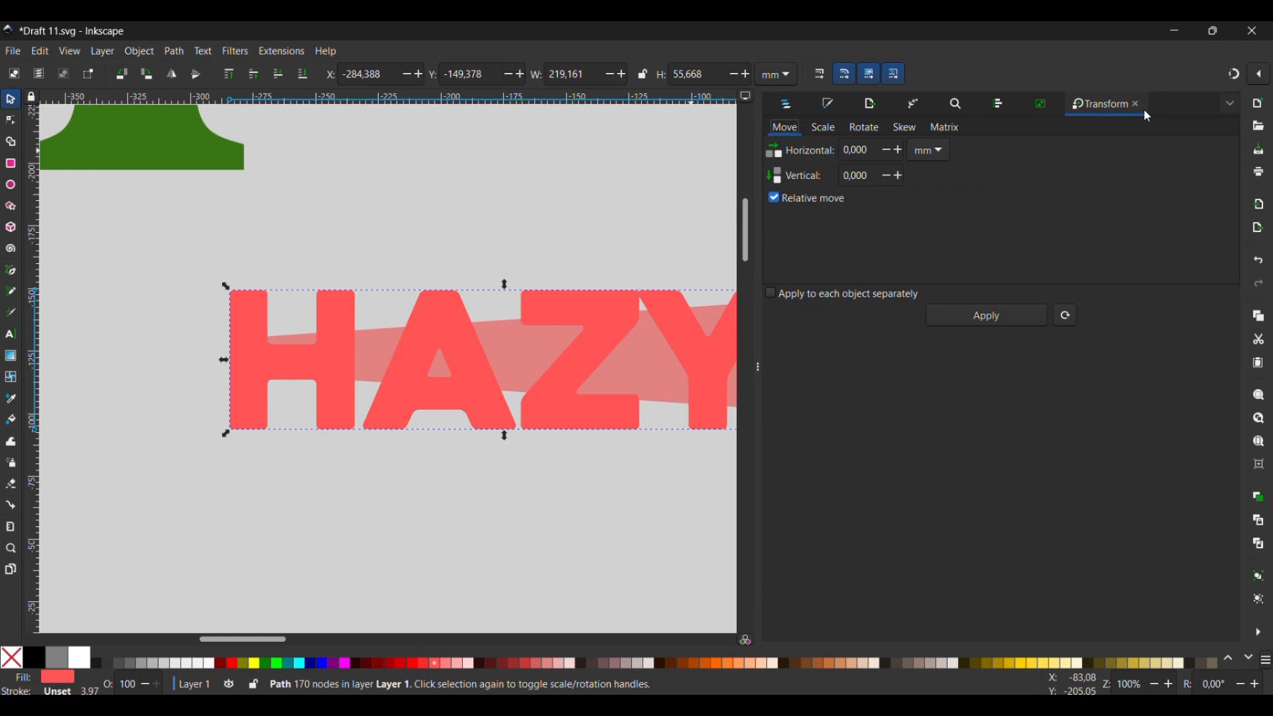
pyautogui.click(924, 108)
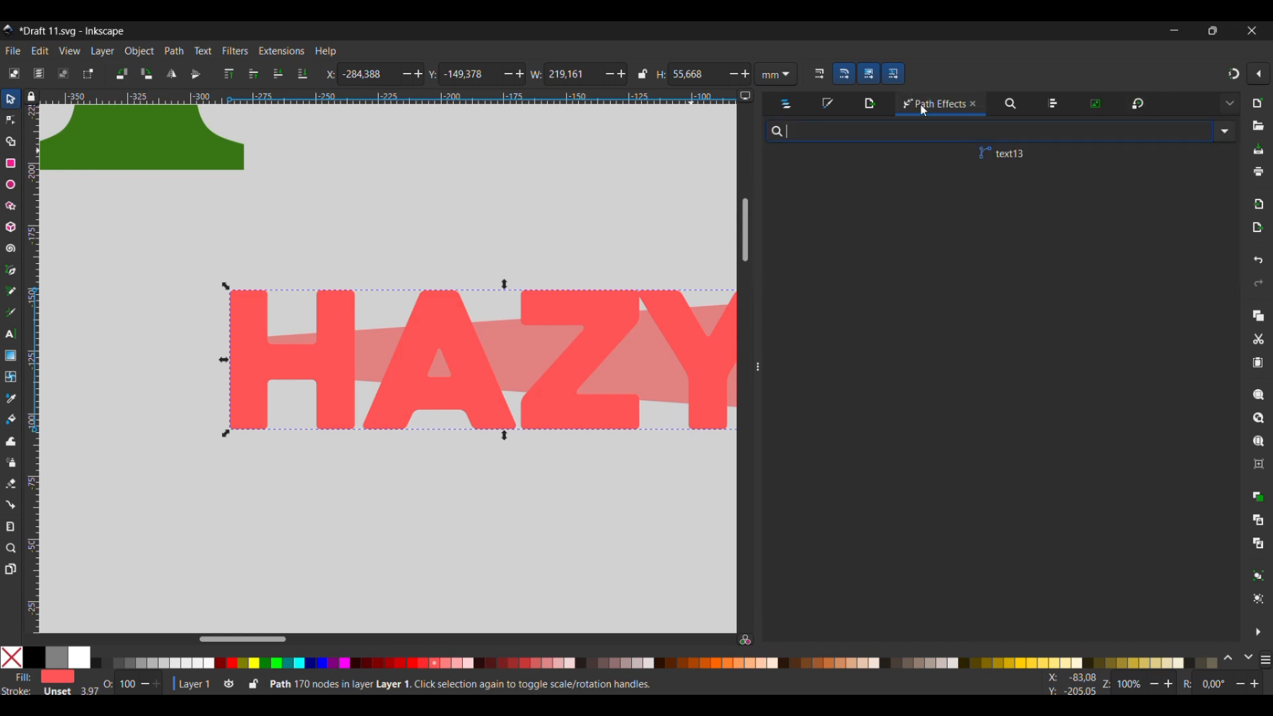
pyautogui.click(1228, 133)
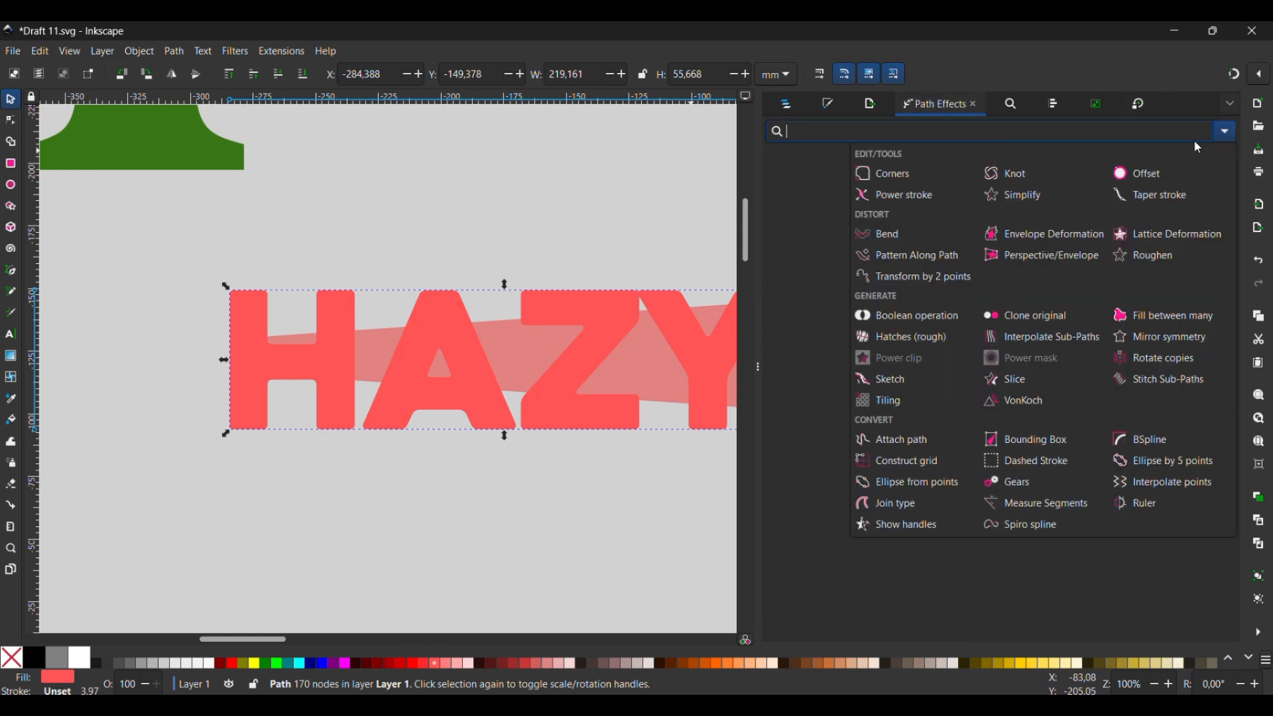
pyautogui.click(1040, 236)
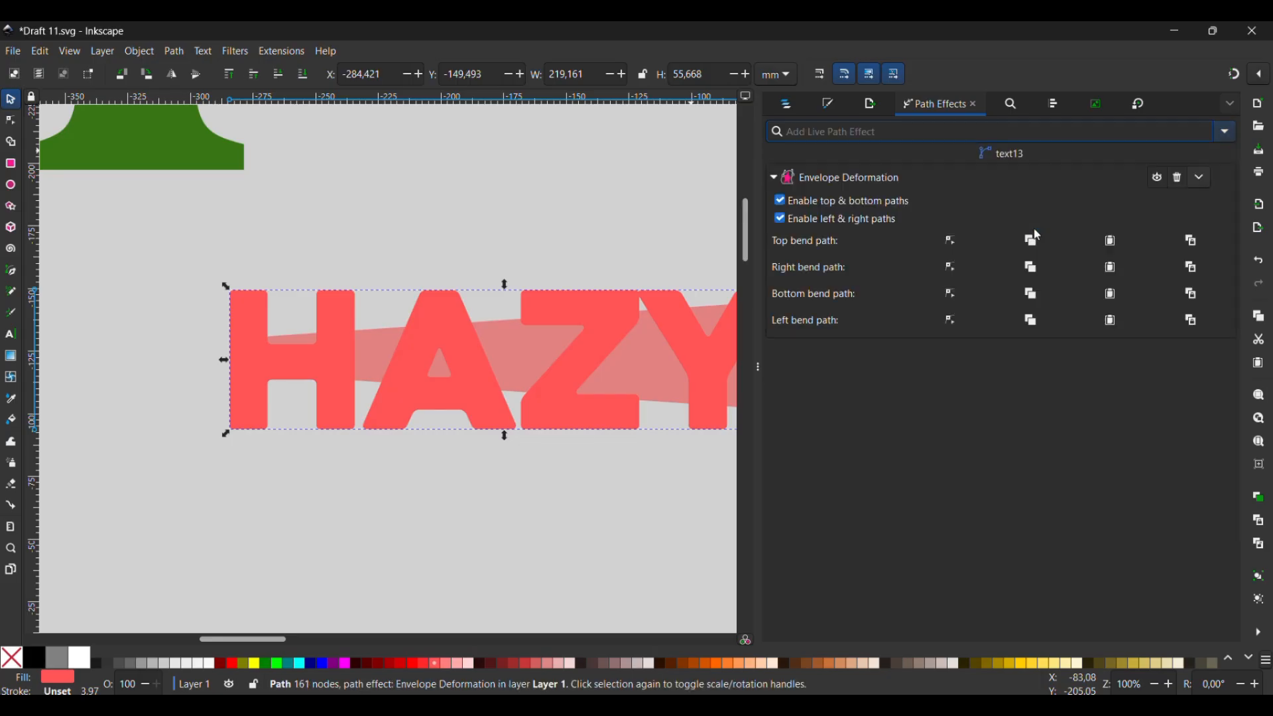
pyautogui.click(782, 220)
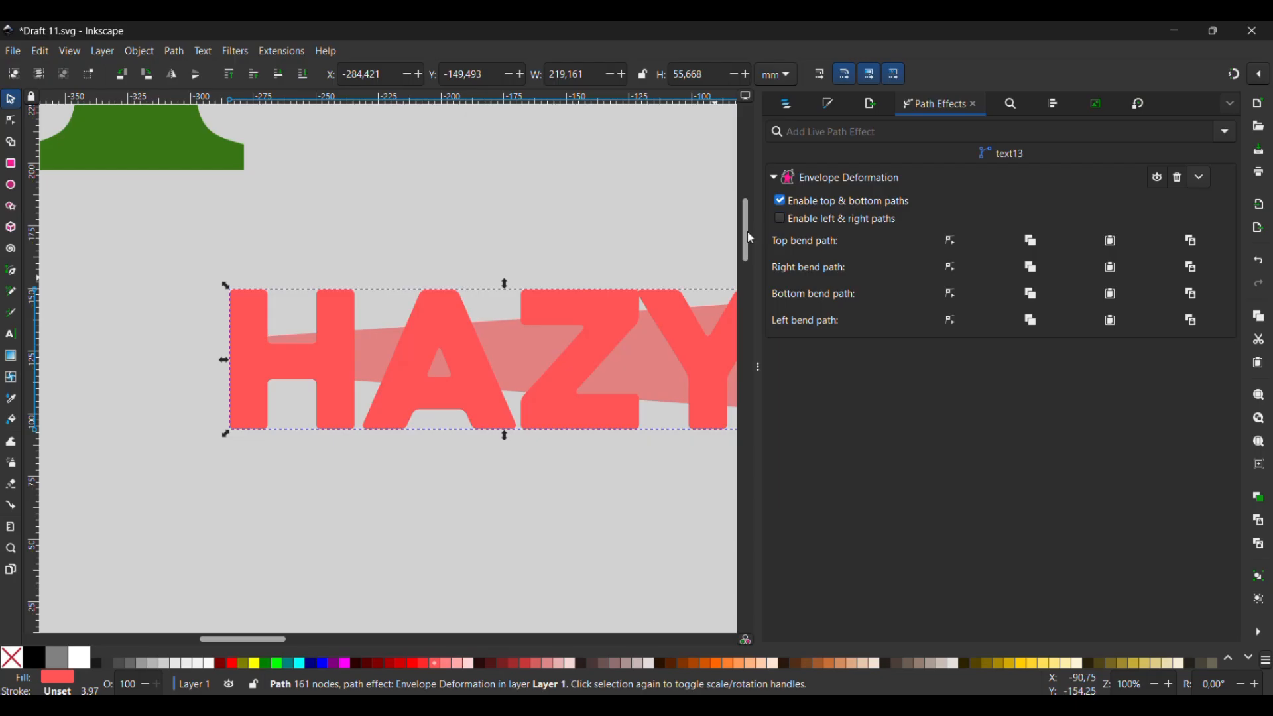
pyautogui.click(952, 242)
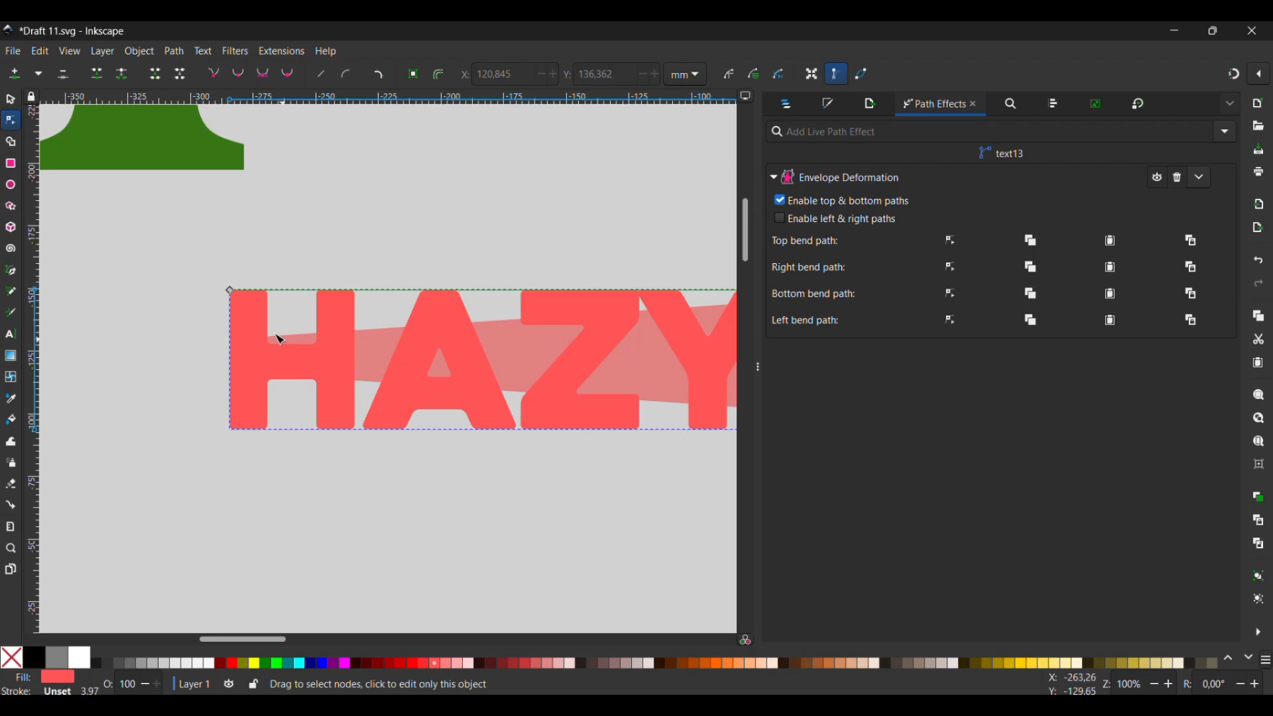
# Step: Deselect the HAZY lettering and examine it against the joint shape and the surrounding logo concepts
pyautogui.hotkey('ctrl', 'shift', 'a')
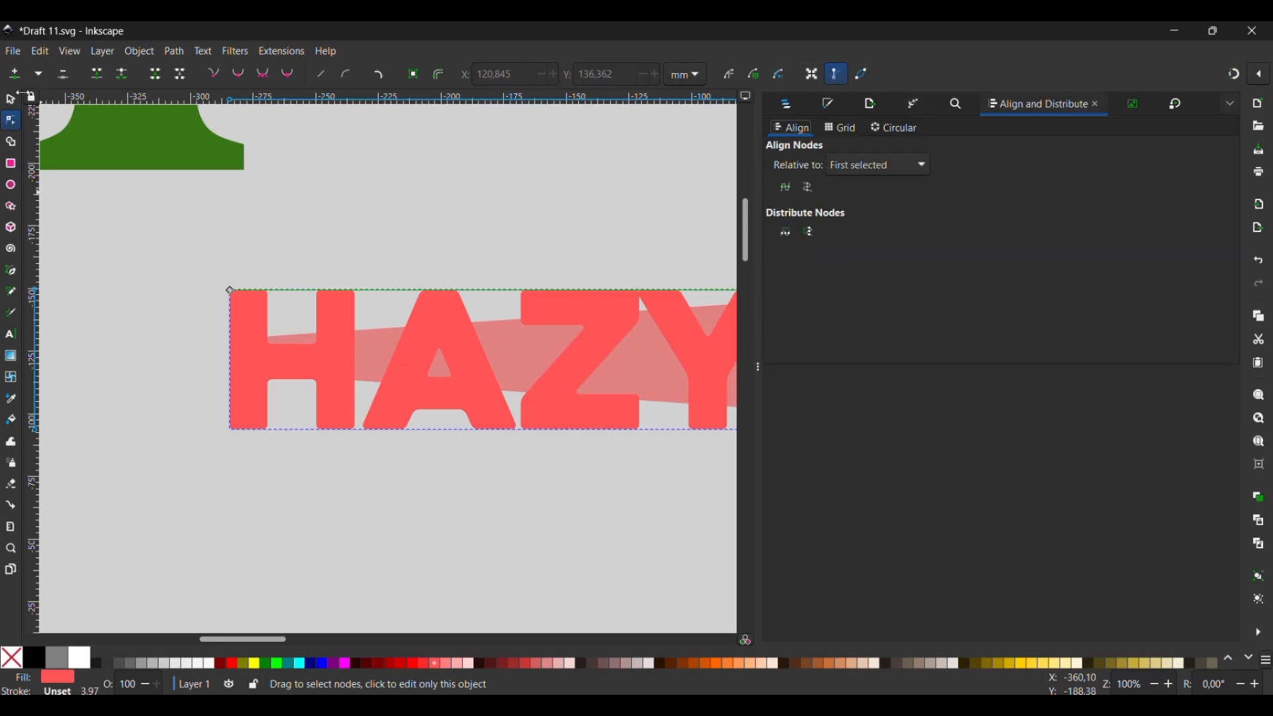
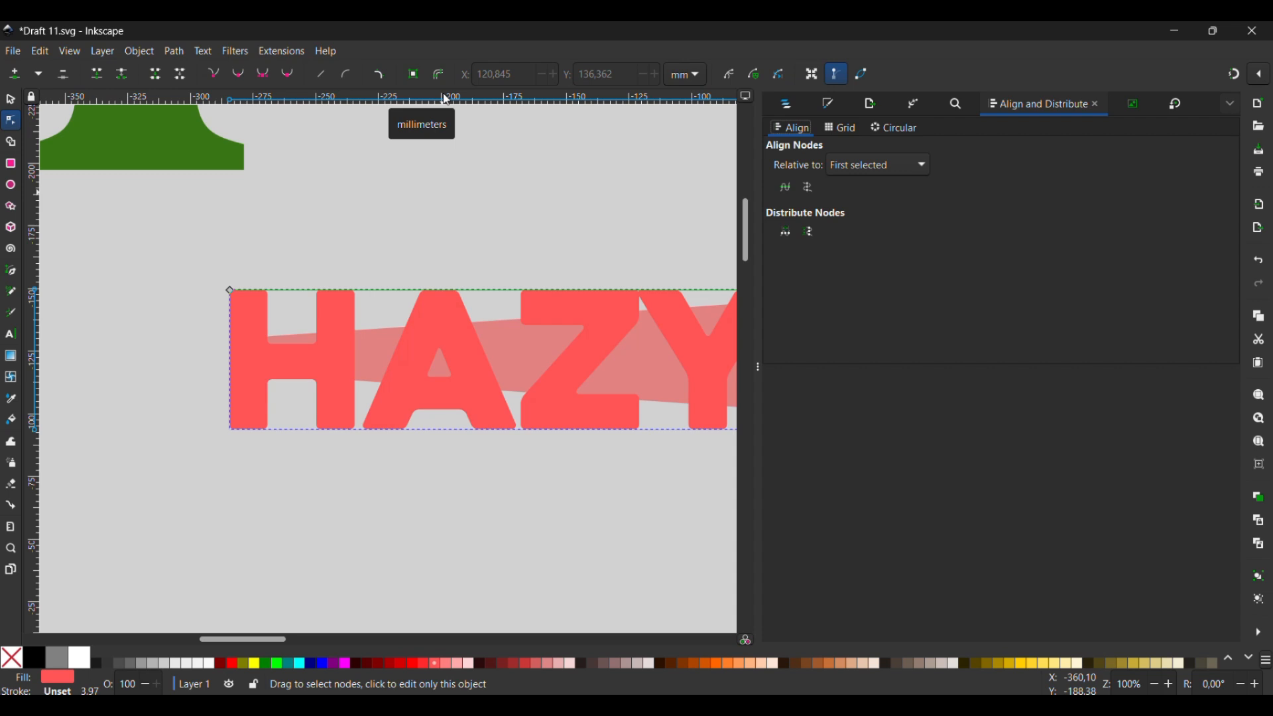
pyautogui.click(506, 538)
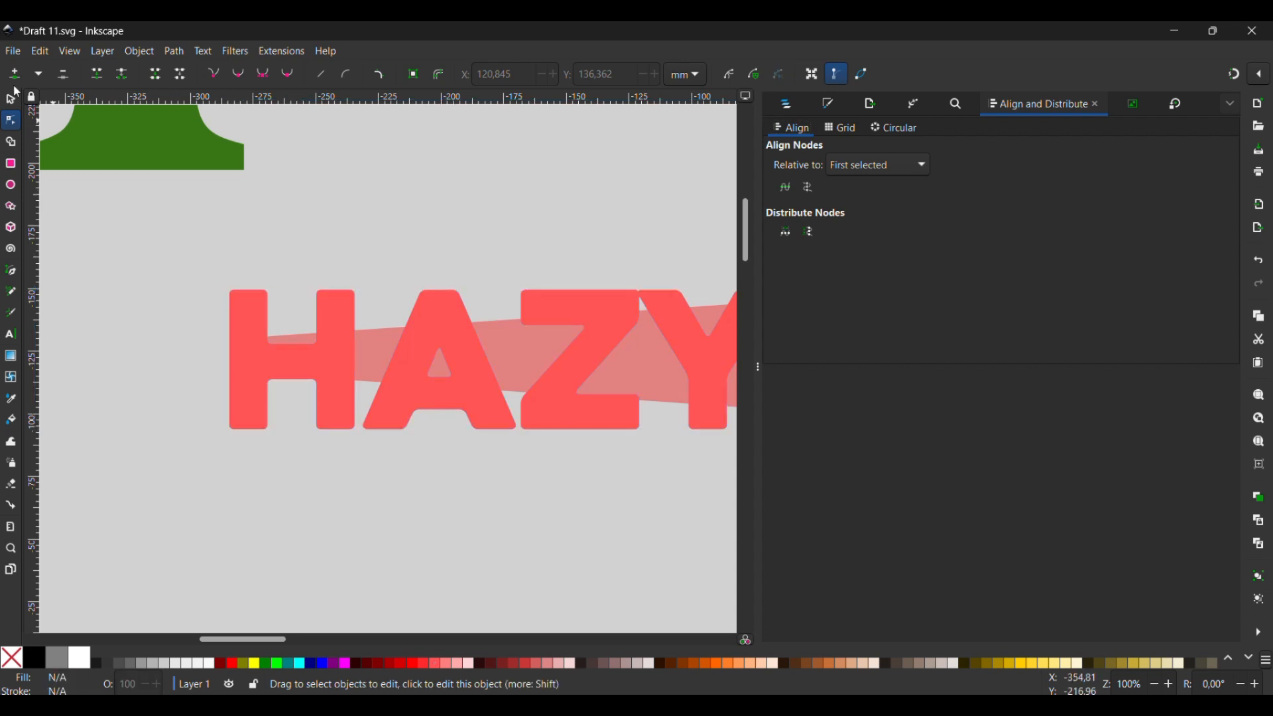
pyautogui.click(11, 100)
pyautogui.hscroll(1, 396, 492)
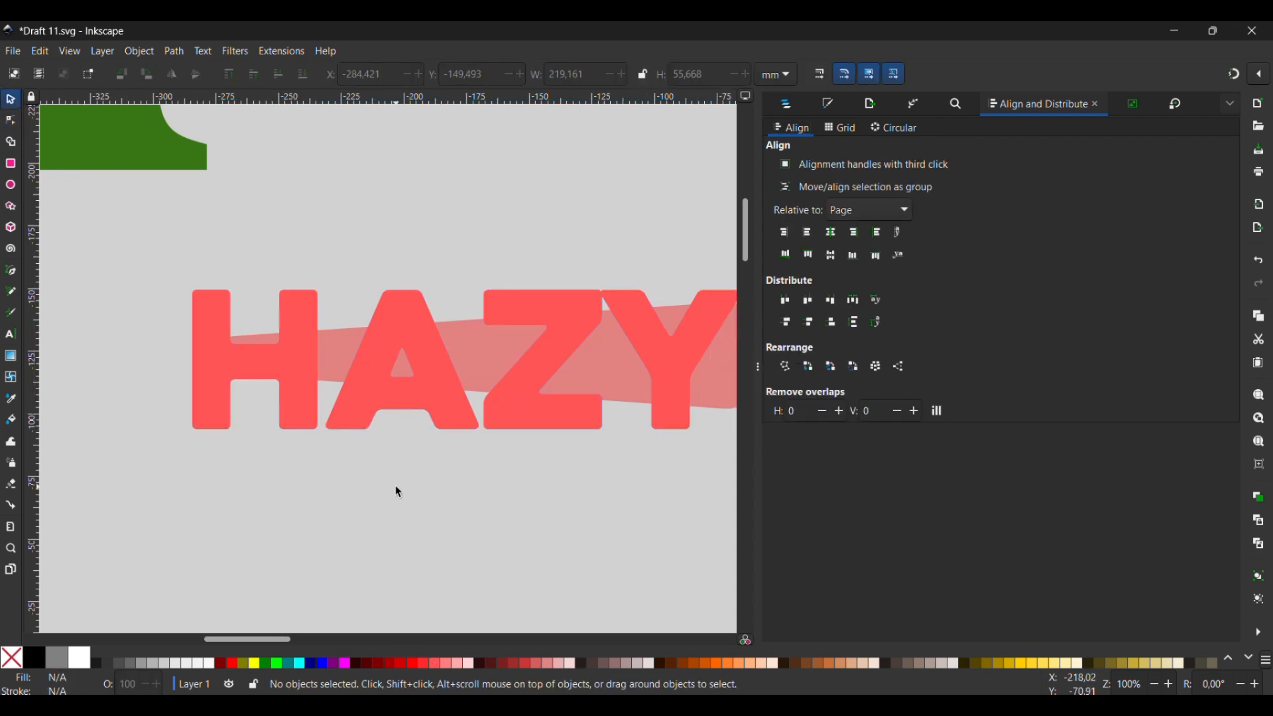
pyautogui.hscroll(2, 398, 492)
pyautogui.hscroll(-1, 397, 489)
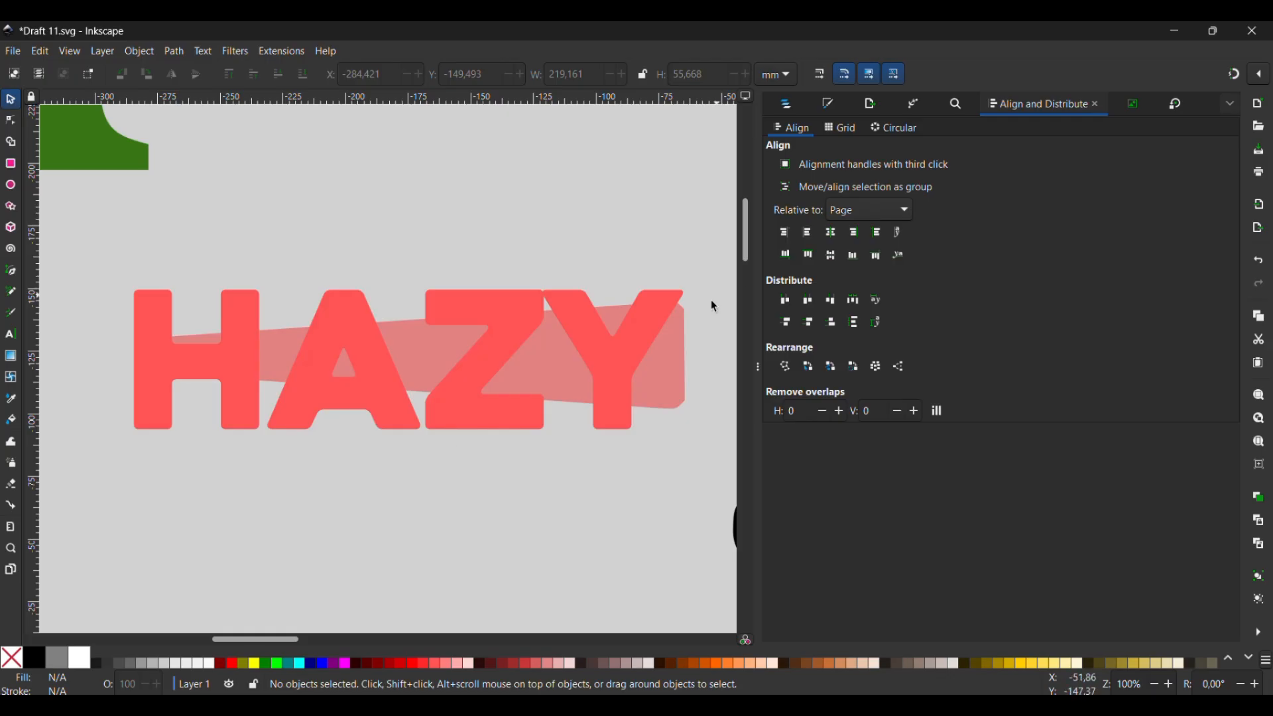
pyautogui.scroll(-4, 670, 366)
pyautogui.scroll(-2, 671, 368)
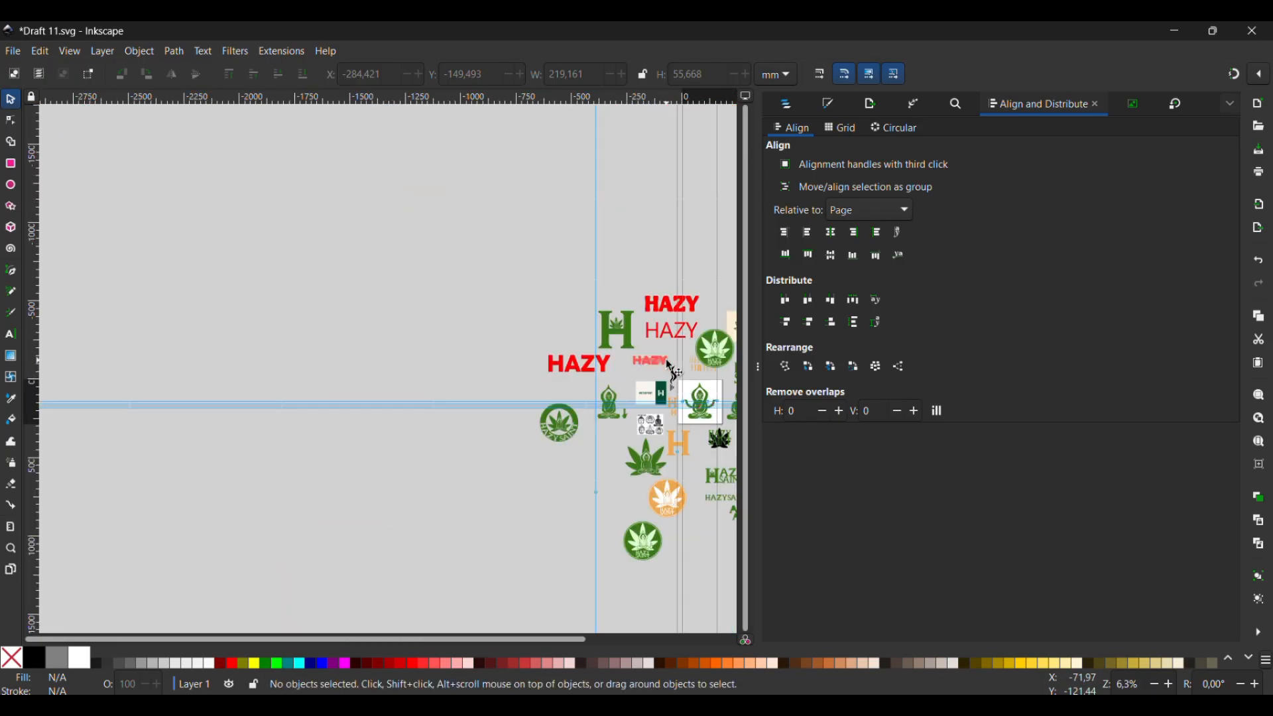
pyautogui.scroll(2, 673, 370)
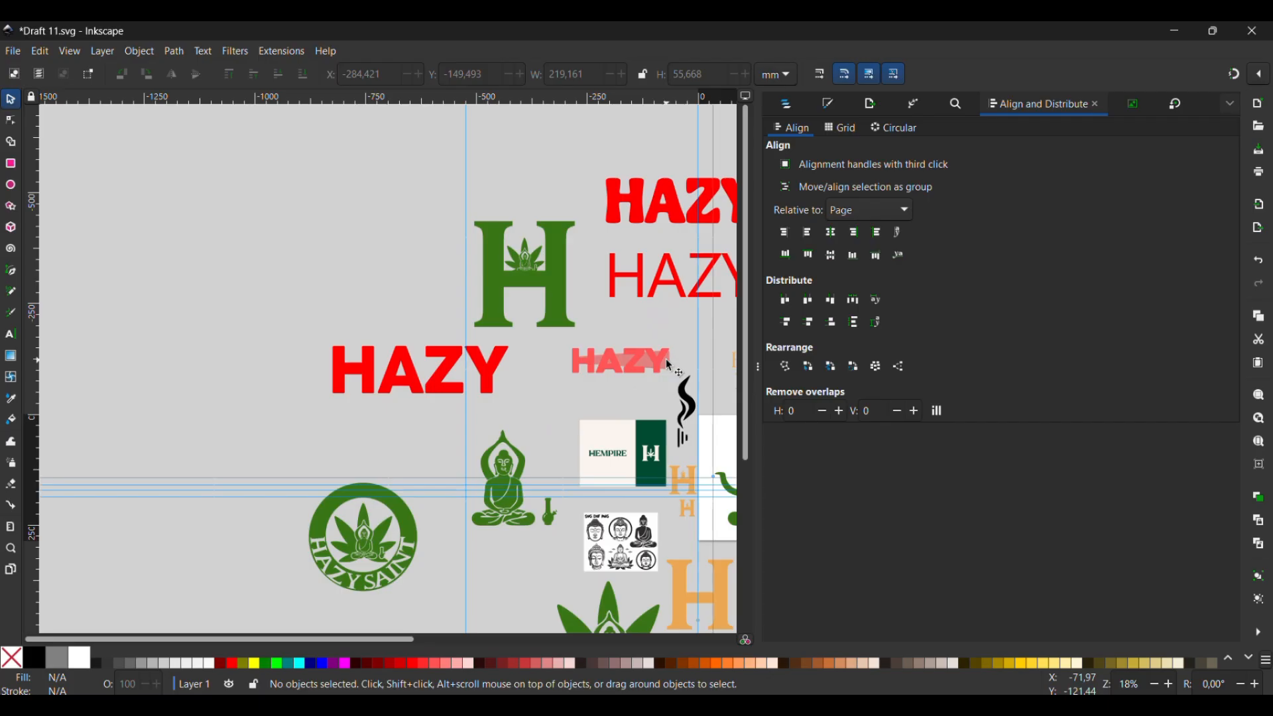
# Step: Try to adjust the nodes of the HAZY lettering over the joint shape, and return to selecting it as an object
pyautogui.doubleClick(666, 363)
pyautogui.scroll(8, 653, 360)
pyautogui.moveTo(563, 222); pyautogui.dragTo(497, 312)
pyautogui.press('Escape')
pyautogui.scroll(-2, 372, 474)
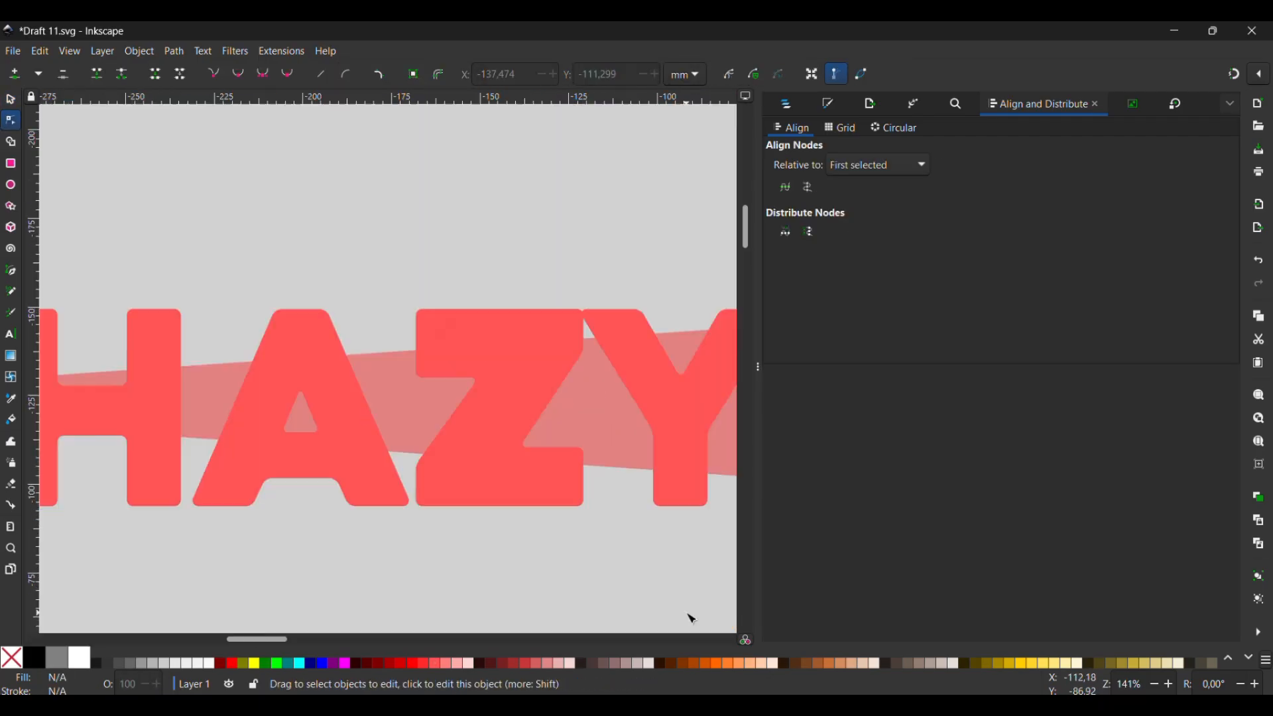
pyautogui.scroll(1, 310, 472)
pyautogui.click(309, 472)
pyautogui.moveTo(169, 428); pyautogui.dragTo(310, 472)
pyautogui.scroll(1, 522, 398)
pyautogui.moveTo(279, 292); pyautogui.dragTo(378, 418)
pyautogui.scroll(-1, 484, 239)
pyautogui.press('s')
pyautogui.scroll(-5, 270, 262)
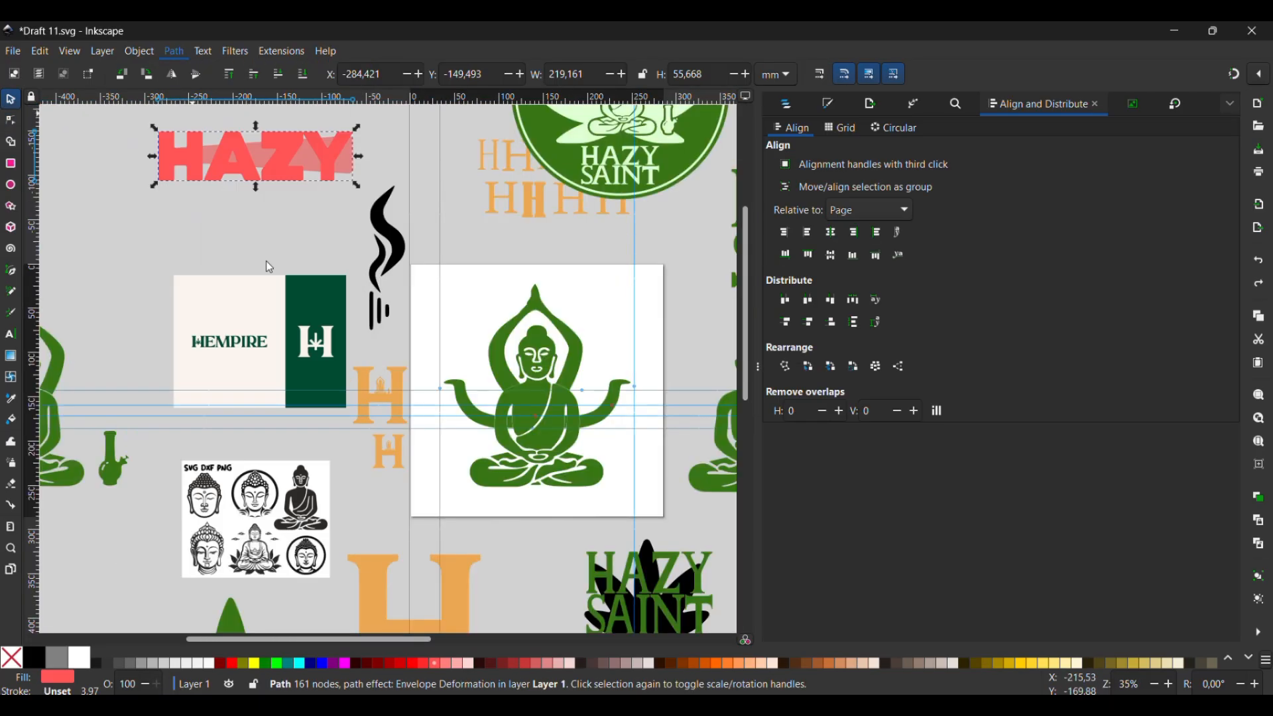
# Step: Examine the corner nodes of the HAZY lettering, including those where the Z meets the Y
pyautogui.doubleClick(256, 153)
pyautogui.scroll(5, 256, 153)
pyautogui.scroll(4, 403, 469)
pyautogui.scroll(-4, 344, 276)
pyautogui.press('Escape')
pyautogui.click(637, 318)
pyautogui.scroll(3, 570, 159)
pyautogui.moveTo(390, 176); pyautogui.dragTo(515, 279)
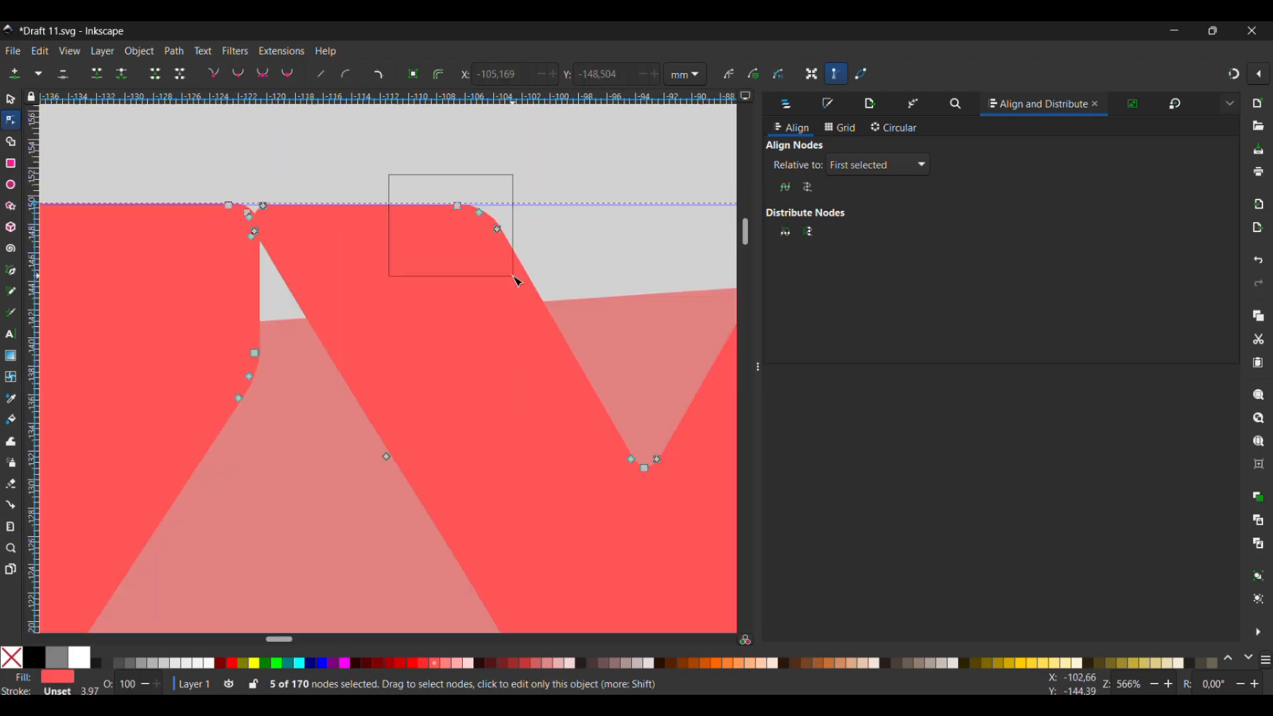
pyautogui.scroll(-2, 420, 352)
pyautogui.press('Escape')
pyautogui.scroll(5, 451, 440)
pyautogui.click(452, 440)
pyautogui.moveTo(362, 375); pyautogui.dragTo(278, 318)
pyautogui.scroll(-8, 279, 238)
pyautogui.press('Escape')
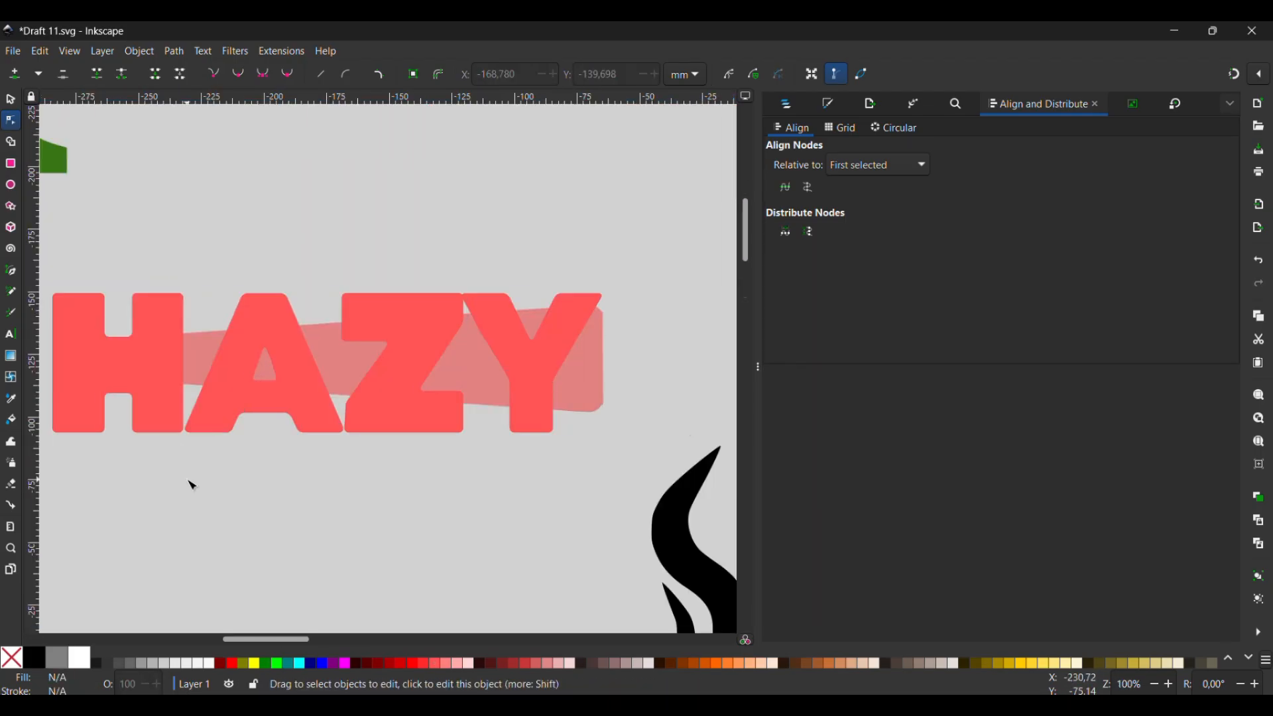
# Step: Select the HAZY lettering and edit the top bend path of its Envelope Deformation to follow the joint's upper edge
pyautogui.scroll(-2, 439, 364)
pyautogui.click(10, 99)
pyautogui.click(294, 375)
pyautogui.scroll(4, 294, 378)
pyautogui.click(913, 104)
pyautogui.click(1020, 194)
pyautogui.click(950, 242)
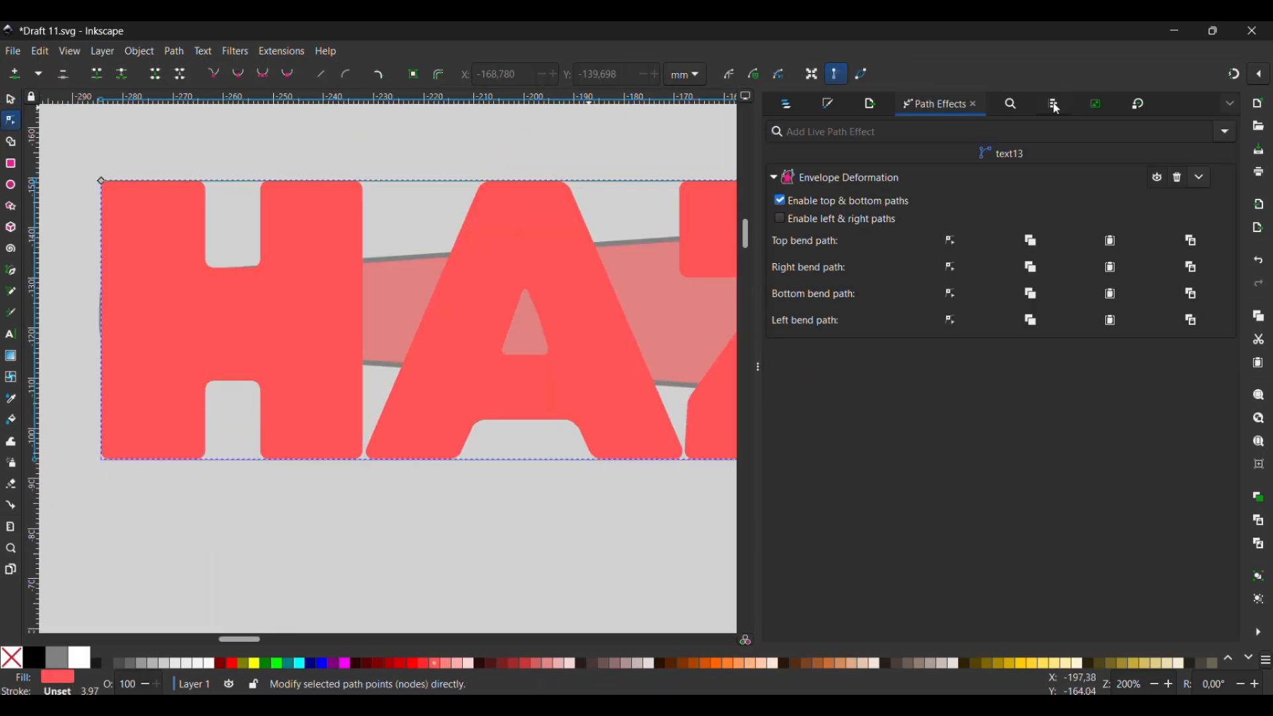
# Step: Reduce the HAZY lettering's opacity to 68 and bend its lower edge to follow the joint outline
pyautogui.click(145, 684)
pyautogui.scroll(2, 168, 466)
pyautogui.click(947, 313)
pyautogui.moveTo(706, 581); pyautogui.dragTo(706, 541)
pyautogui.scroll(-4, 447, 415)
pyautogui.press('Escape')
pyautogui.scroll(1, 367, 444)
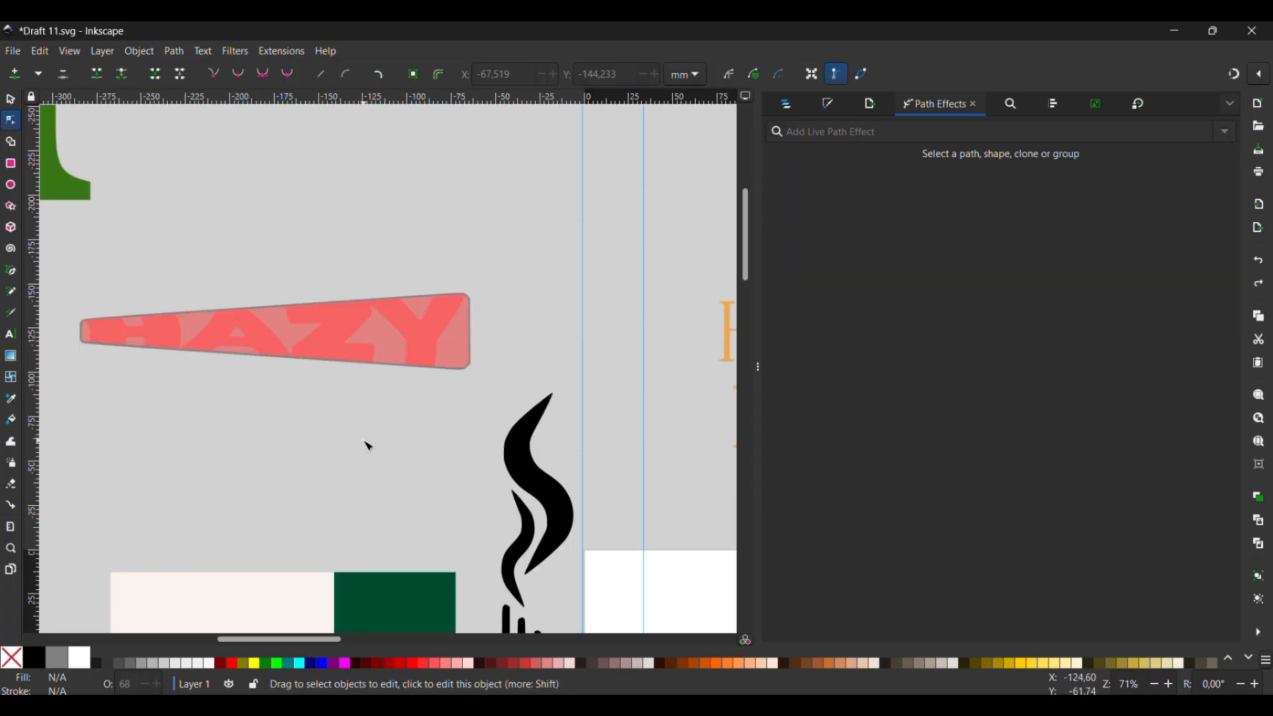
# Step: Cut a copy of the deformed HAZY lettering out of the joint shape and select the cut joint
pyautogui.click(11, 99)
pyautogui.click(786, 104)
pyautogui.click(1210, 402)
pyautogui.scroll(-2, 336, 434)
pyautogui.doubleClick(335, 412)
pyautogui.click(1000, 103)
pyautogui.scroll(8, 342, 418)
pyautogui.scroll(-6, 342, 244)
pyautogui.click(11, 99)
pyautogui.click(514, 345)
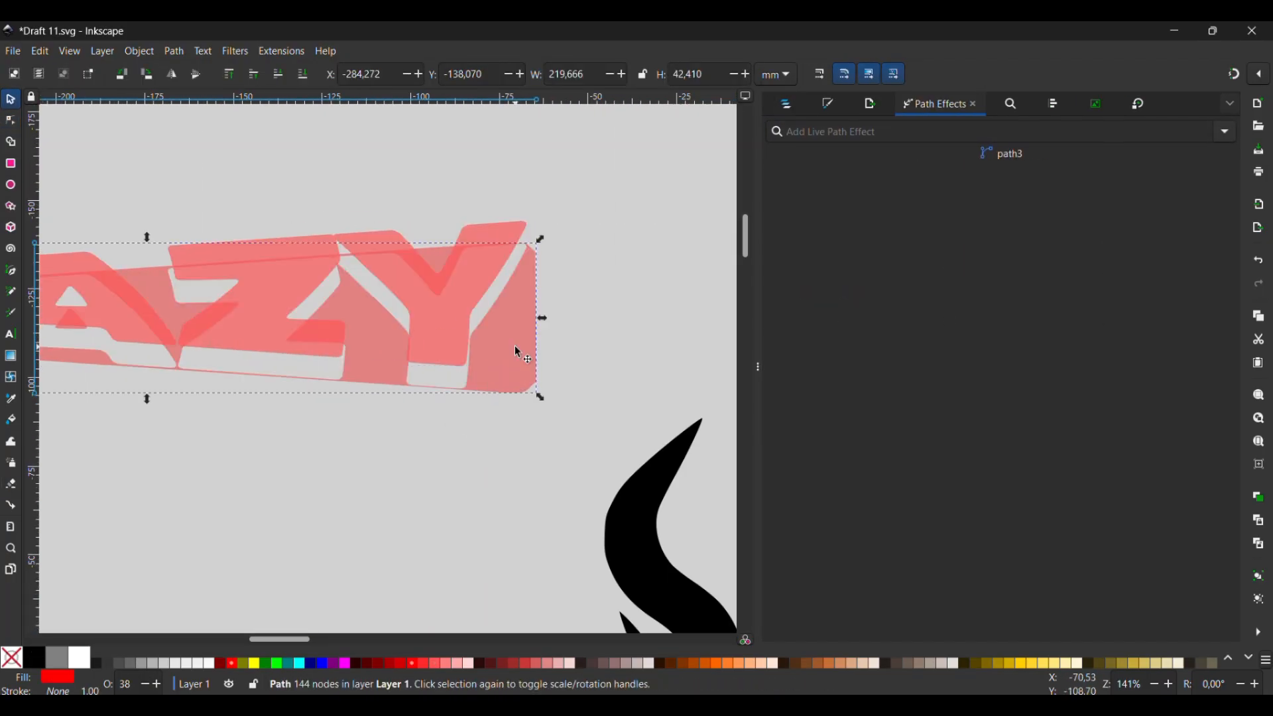
# Step: Try erasing across the offset HAZY lettering, undo back to the lettering aligned with the joint, and deselect everything
pyautogui.click(11, 483)
pyautogui.moveTo(481, 226)
pyautogui.mouseDown()
pyautogui.moveTo(363, 346)
pyautogui.moveTo(213, 347)
pyautogui.mouseUp()
pyautogui.hotkey('ctrl', 'z')
pyautogui.hotkey('ctrl', 'z')
pyautogui.scroll(-1, 213, 347)
pyautogui.click(11, 99)
pyautogui.press('Escape')
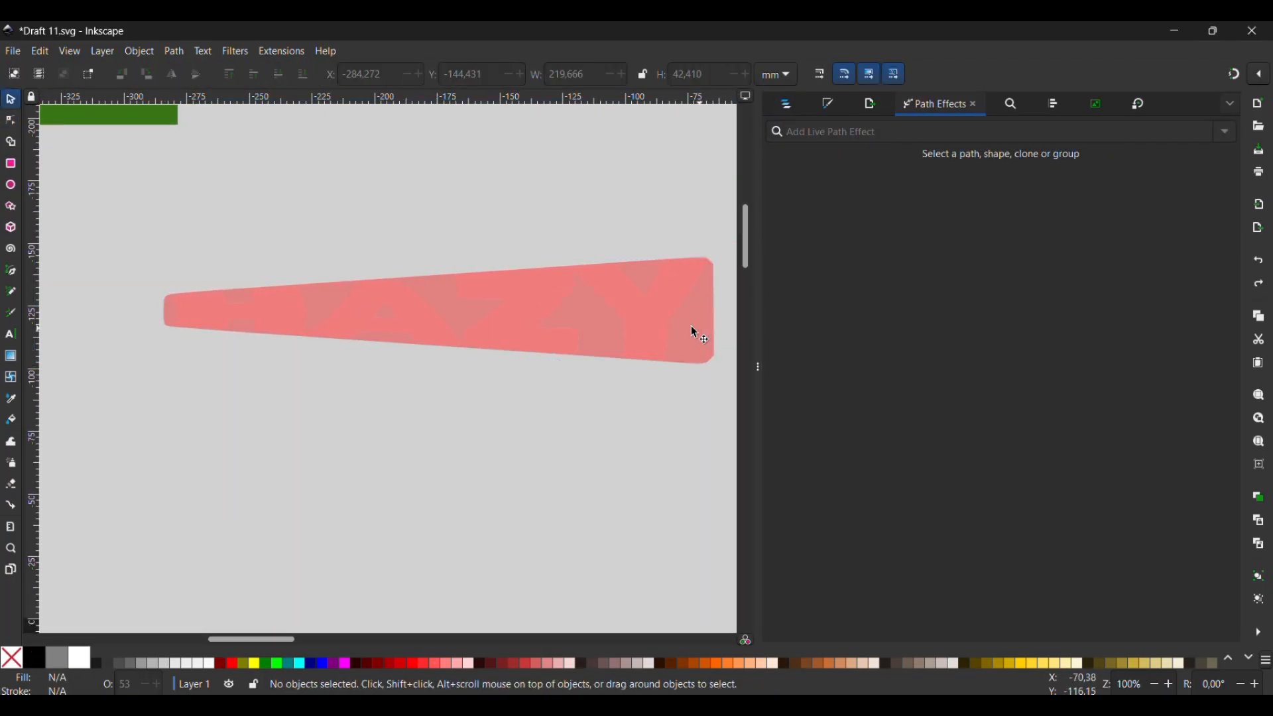
# Step: Break the joint shape with its cut-out letters apart into separate paths and deselect them
pyautogui.click(702, 329)
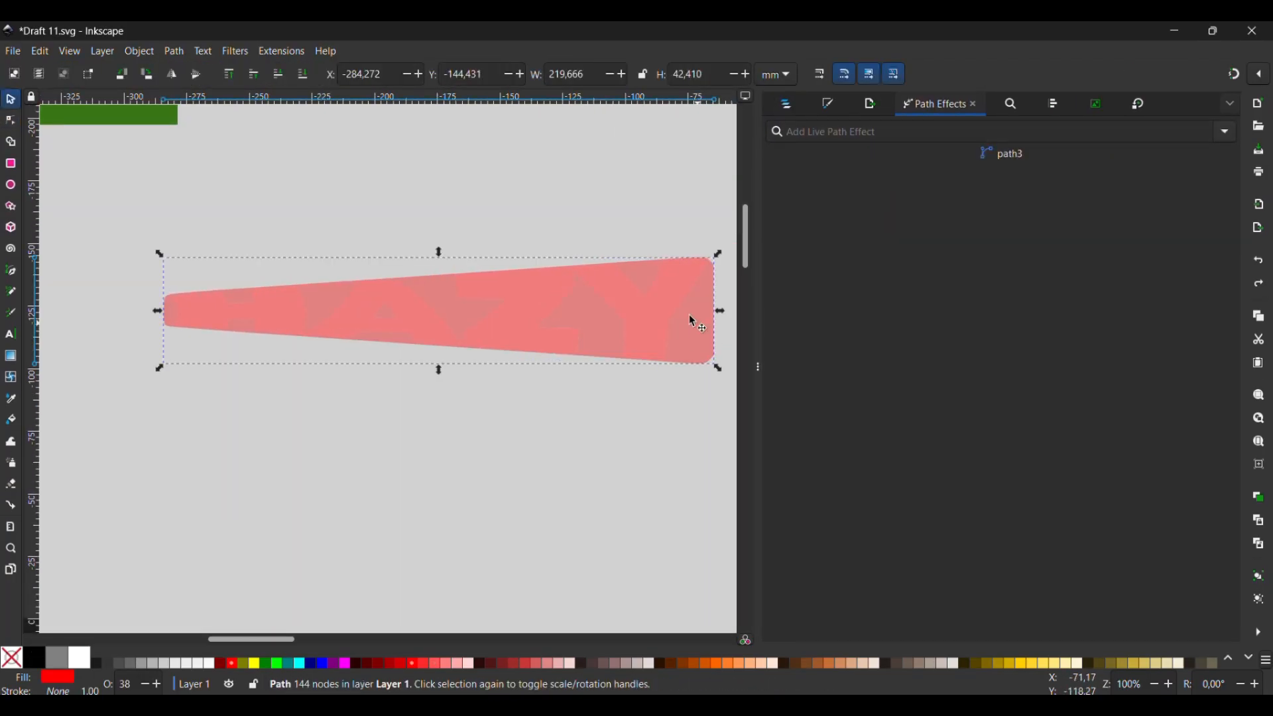
pyautogui.click(173, 52)
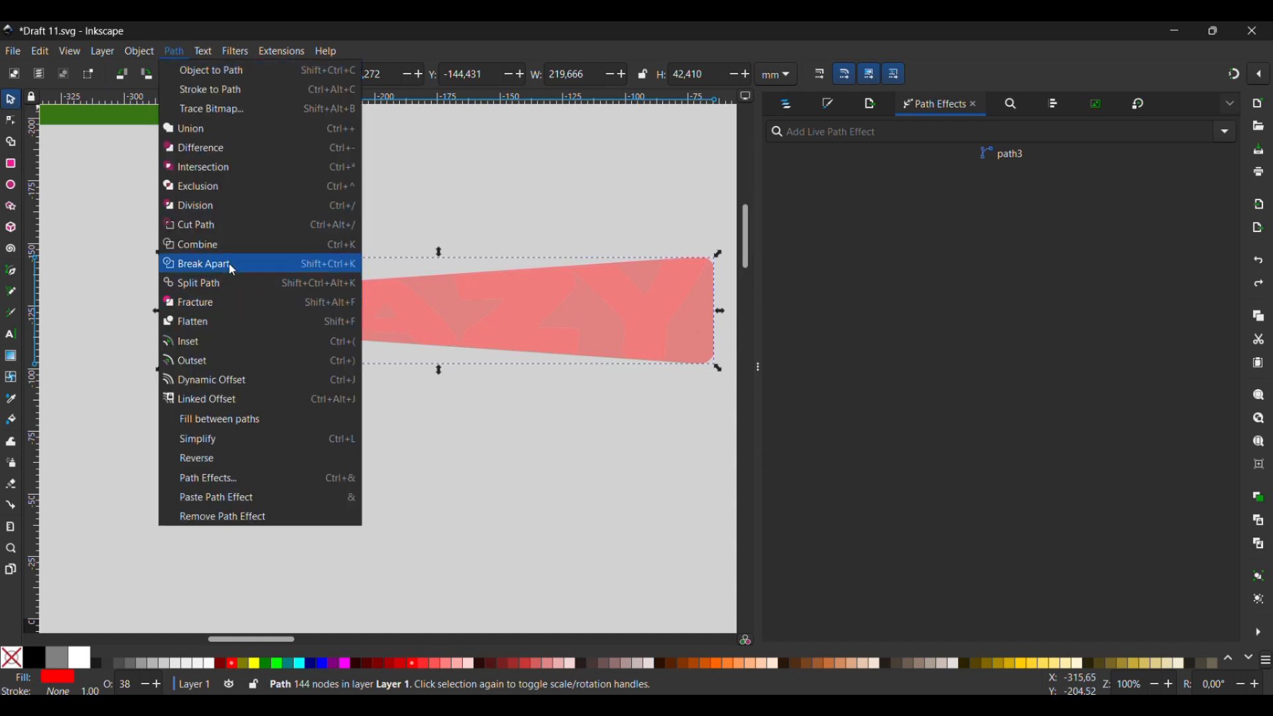
pyautogui.click(231, 266)
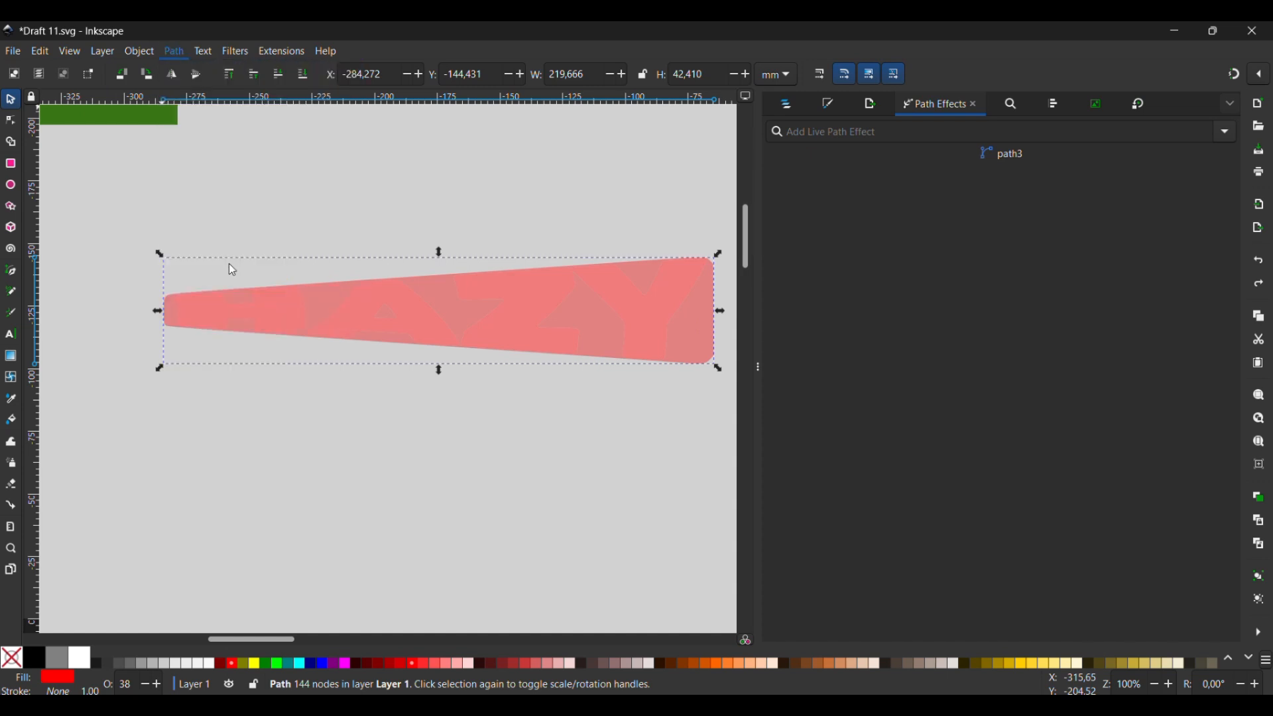
pyautogui.click(465, 455)
# Step: Move the deformed HAZY lettering about 50 mm down and the joint outline about 55 mm up
pyautogui.click(513, 342)
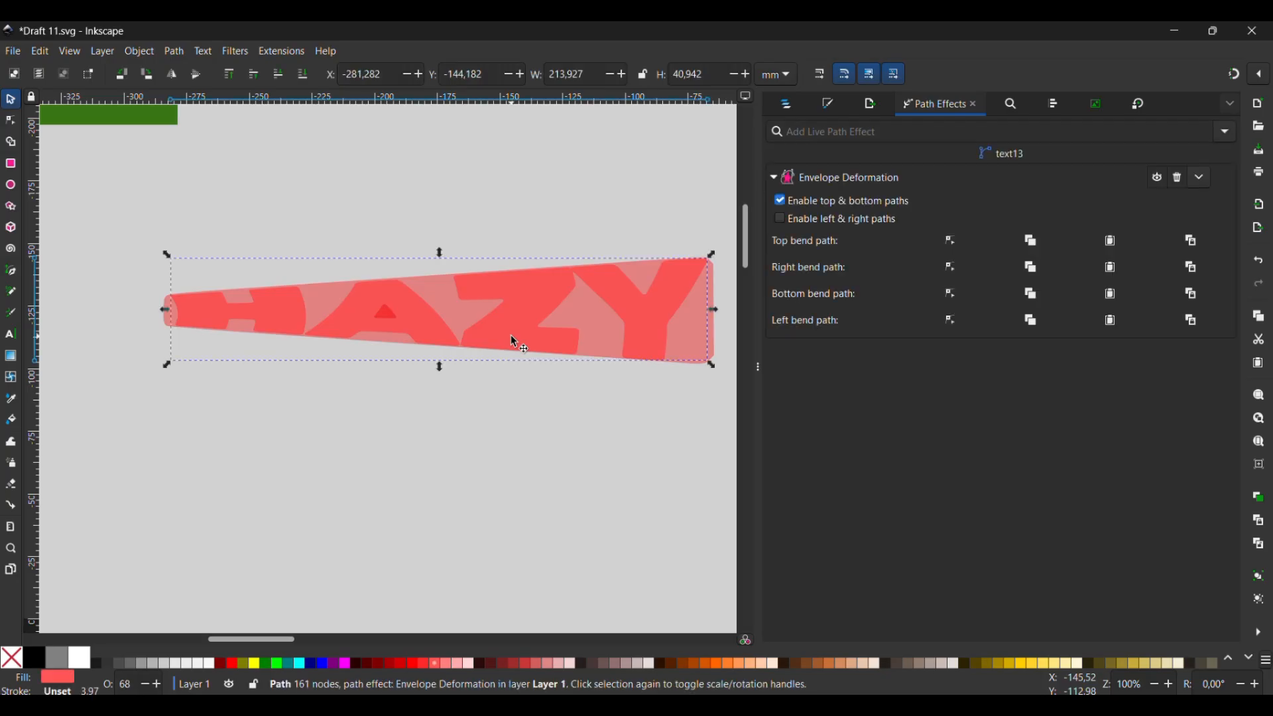
pyautogui.moveTo(511, 341); pyautogui.dragTo(526, 472)
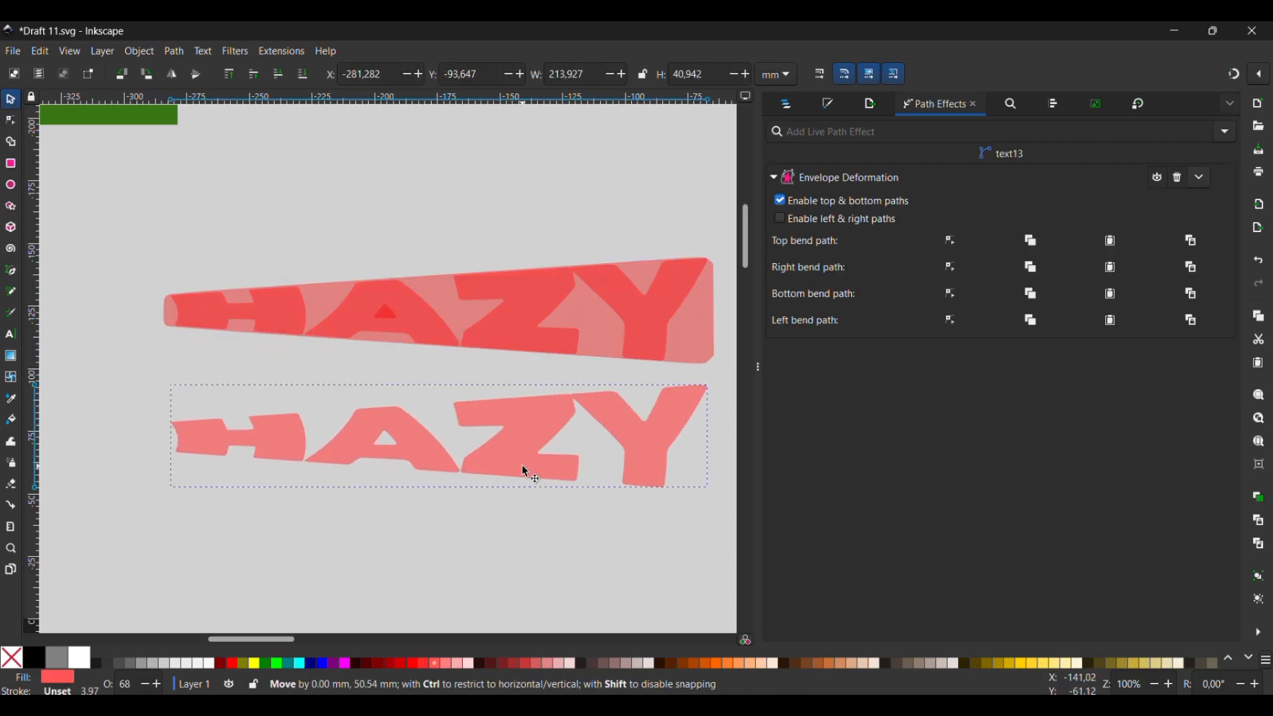
pyautogui.click(535, 321)
pyautogui.moveTo(535, 317)
pyautogui.mouseDown()
pyautogui.moveTo(547, 206)
pyautogui.moveTo(548, 309)
pyautogui.mouseUp()
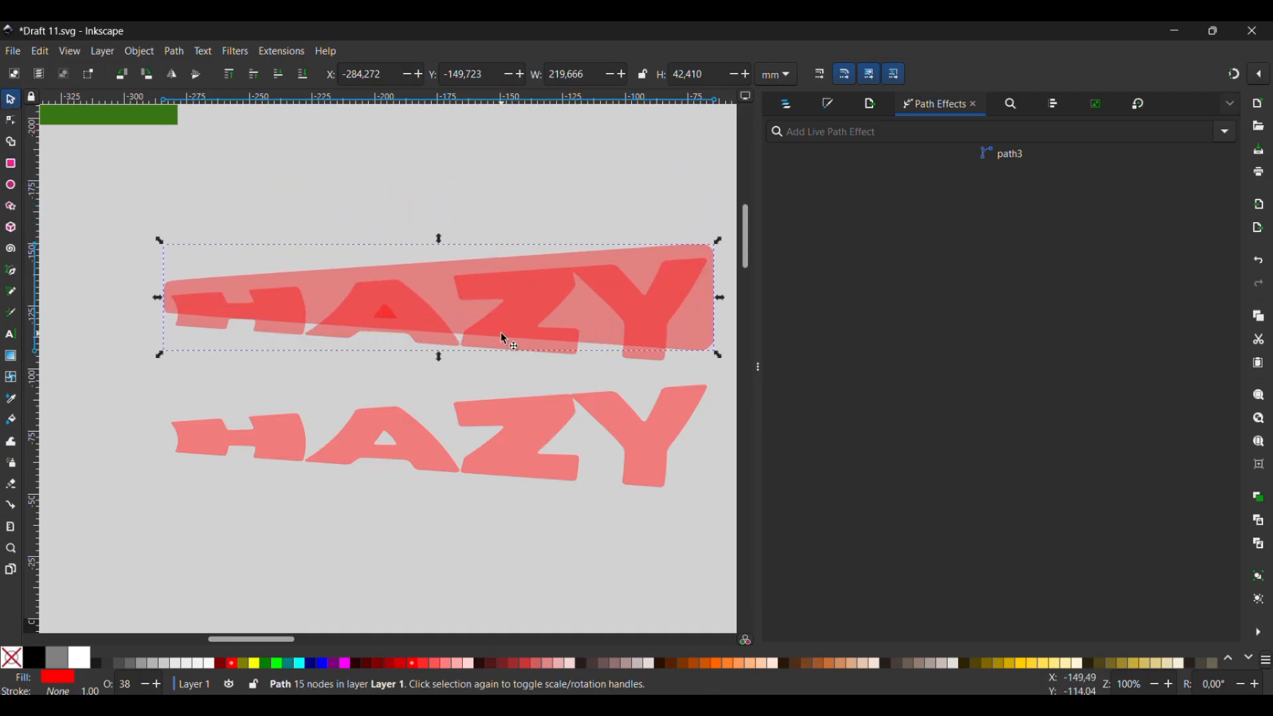
pyautogui.moveTo(504, 338); pyautogui.dragTo(520, 211)
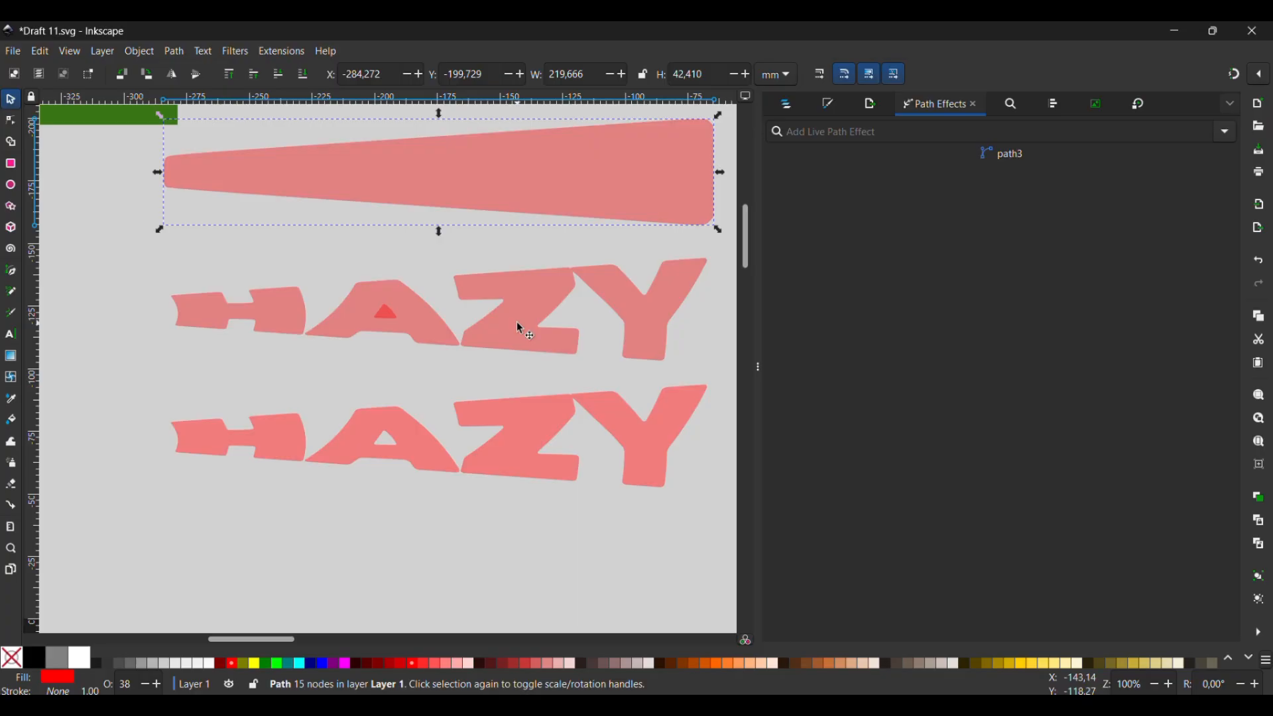
# Step: Try moving the Z and Y piece about 10 mm down, and undo the recent moves of the pieces
pyautogui.click(521, 329)
pyautogui.moveTo(517, 326); pyautogui.dragTo(519, 351)
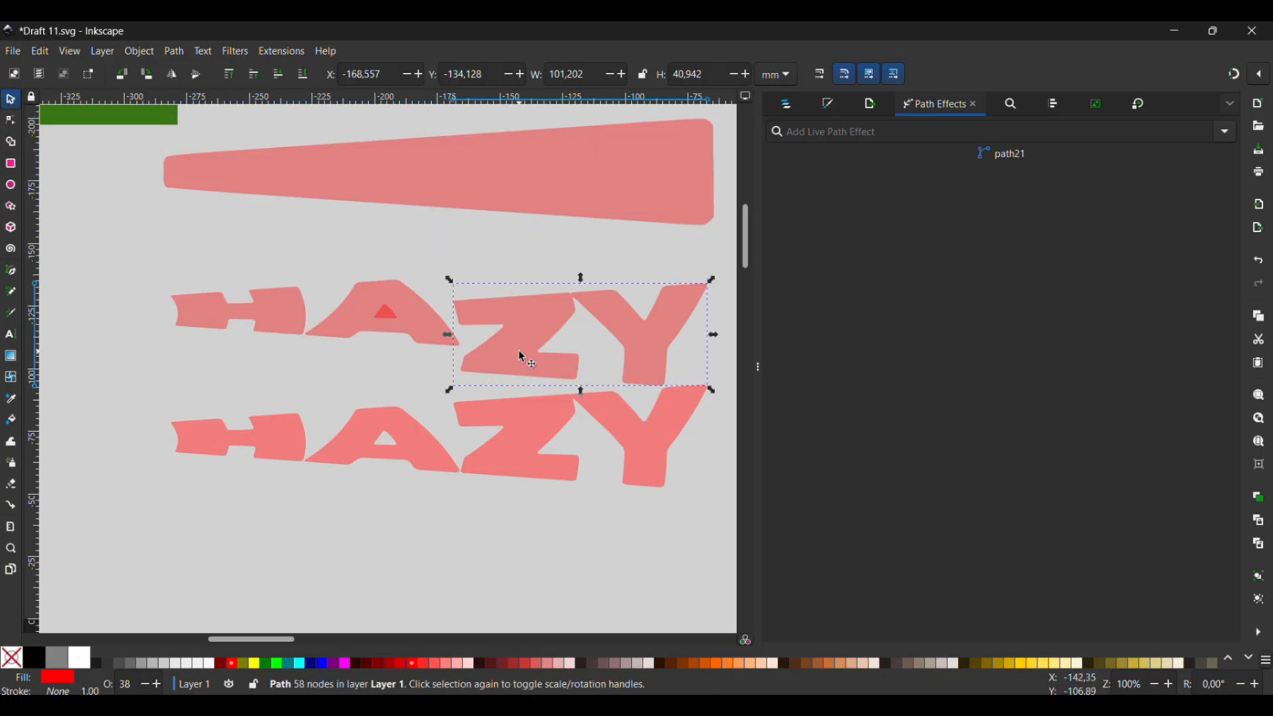
pyautogui.hotkey('ctrl', 'z')
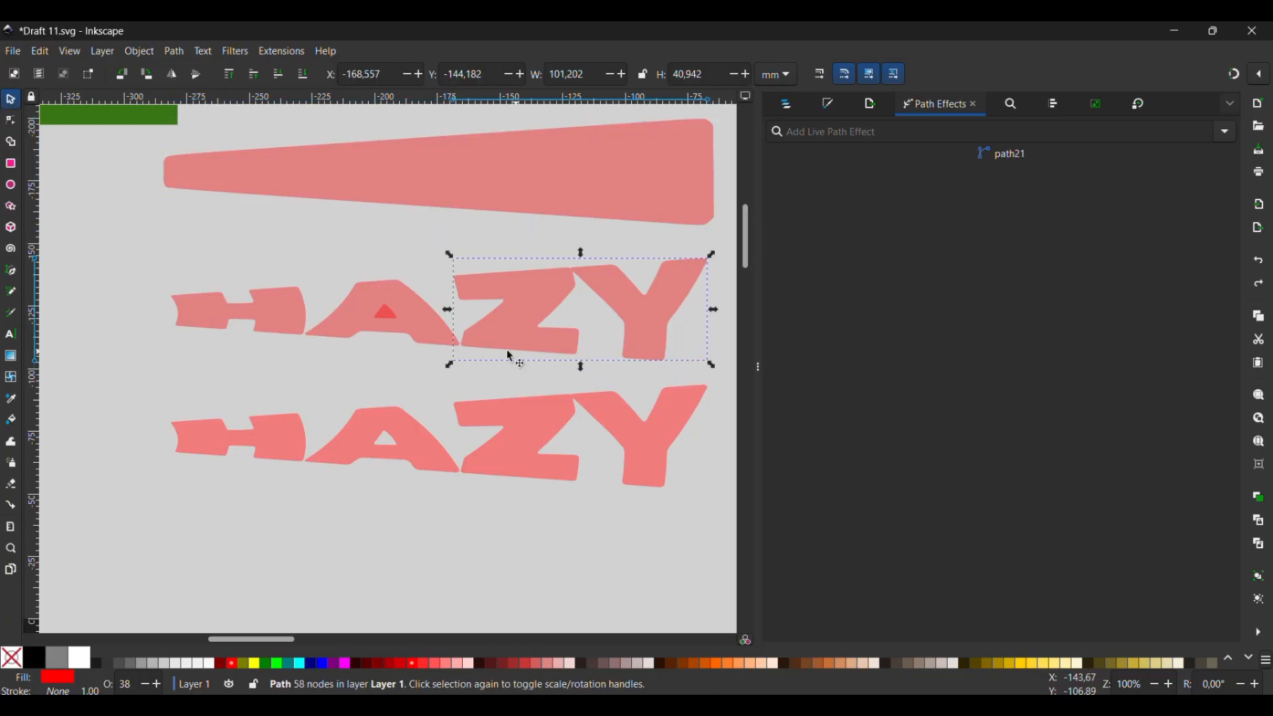
pyautogui.click(466, 163)
pyautogui.hotkey('ctrl', 'z')
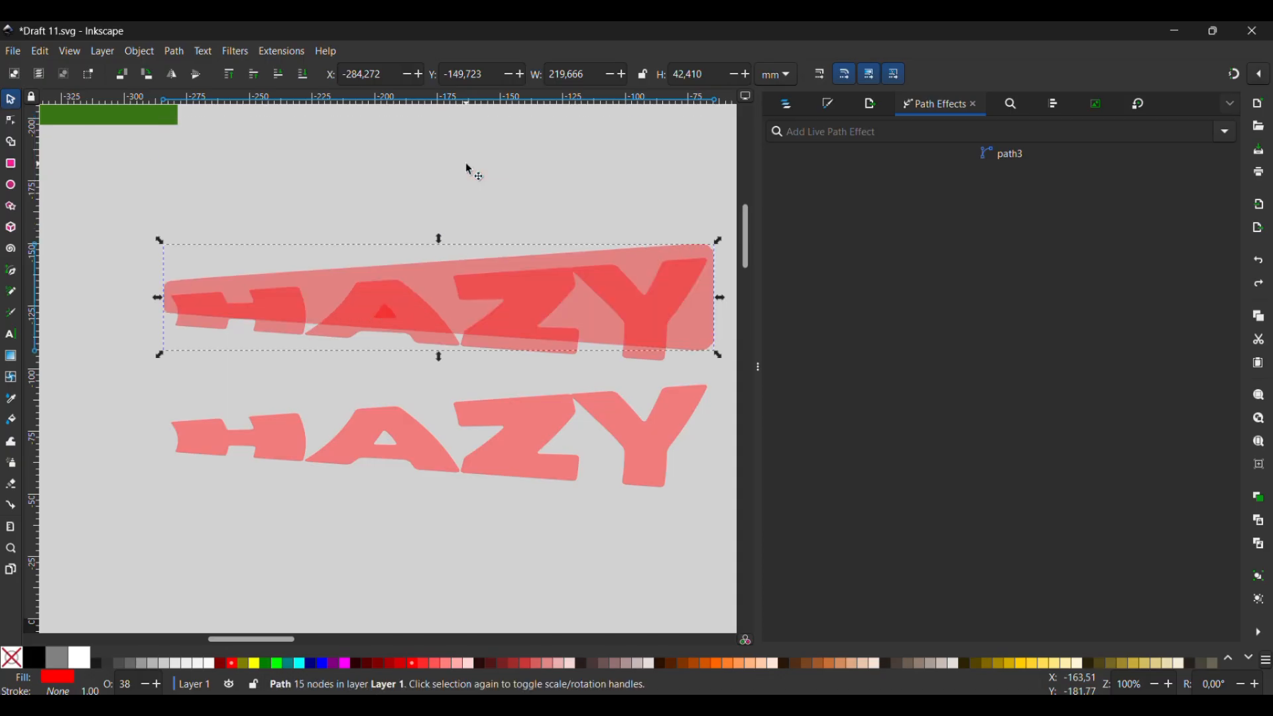
pyautogui.hotkey('ctrl', 'z')
pyautogui.hotkey('ctrl', 'z')
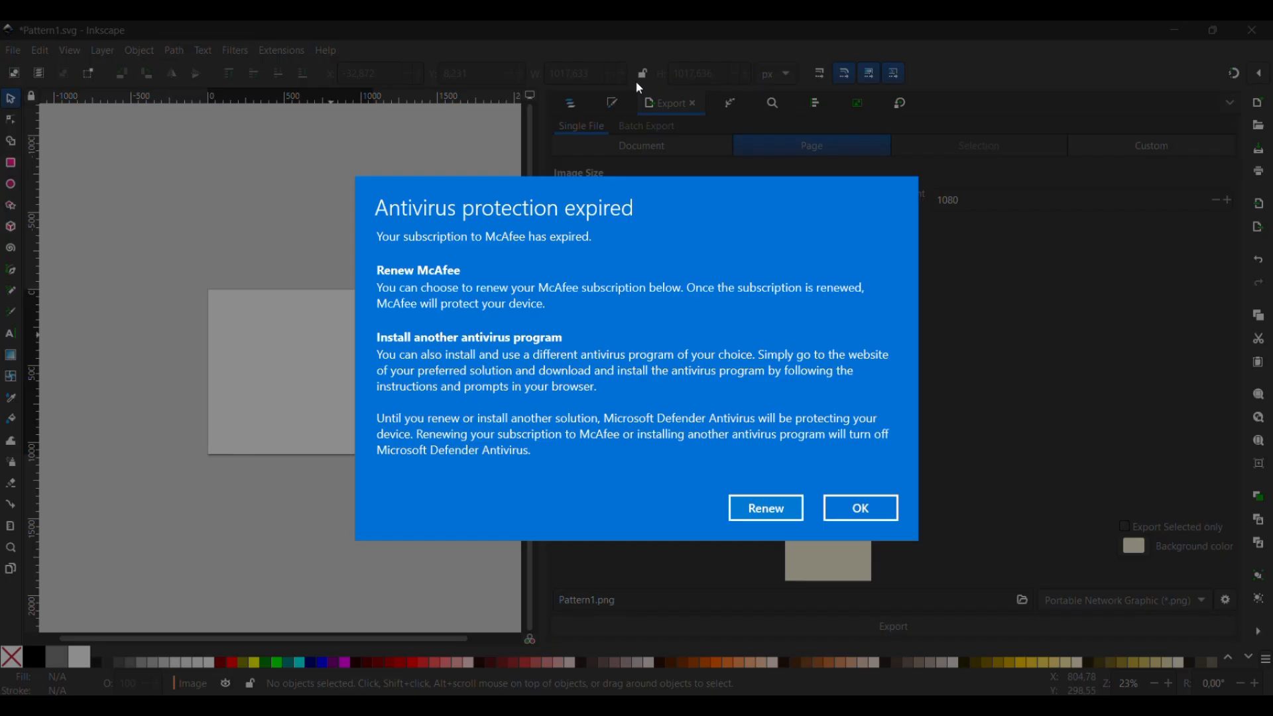
# Step: Dismiss the antivirus notice in Pattern1.svg and import the circular Logo SVG file as editable objects at 96 DPI
pyautogui.click(863, 509)
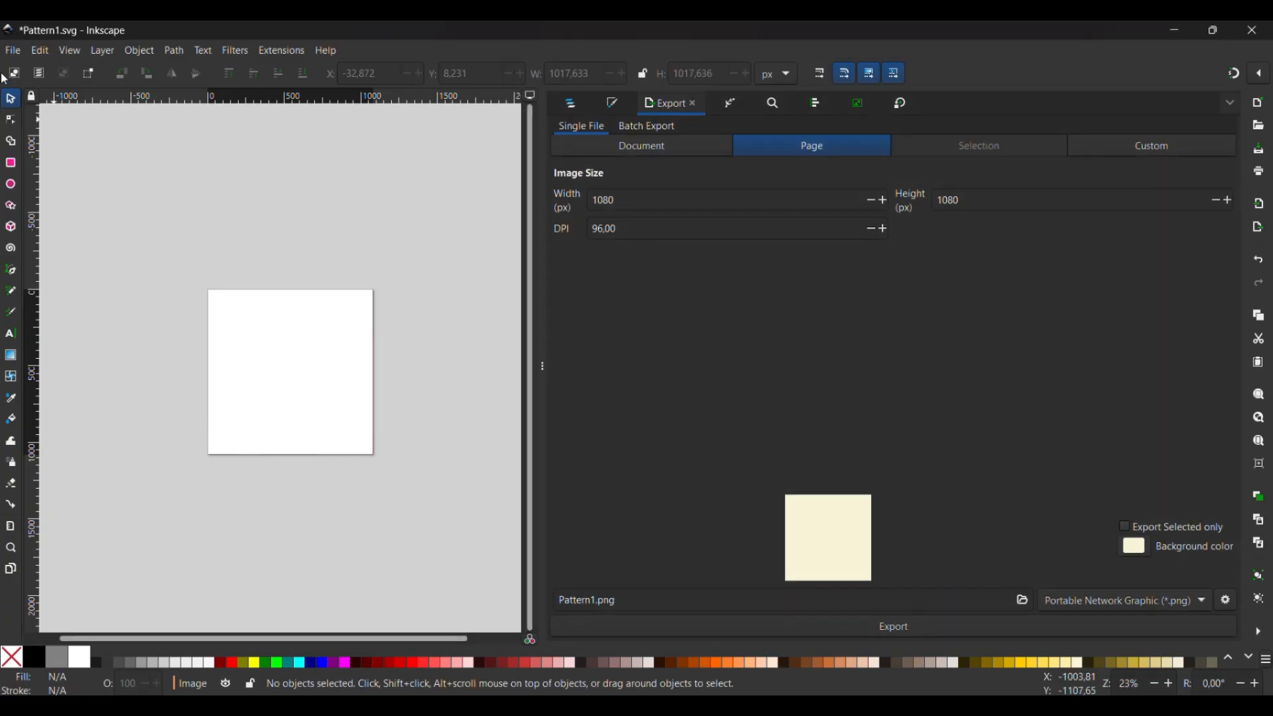
pyautogui.click(10, 53)
pyautogui.click(145, 240)
pyautogui.scroll(-5, 400, 280)
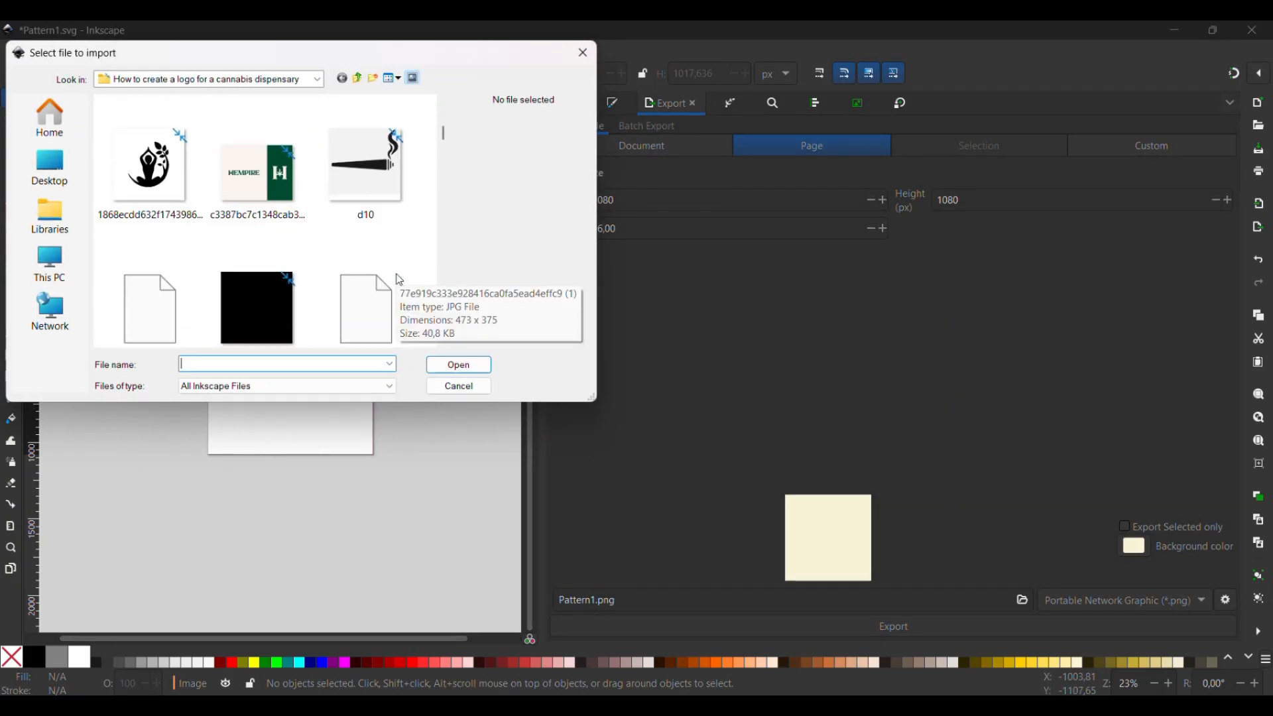
pyautogui.scroll(-10, 400, 280)
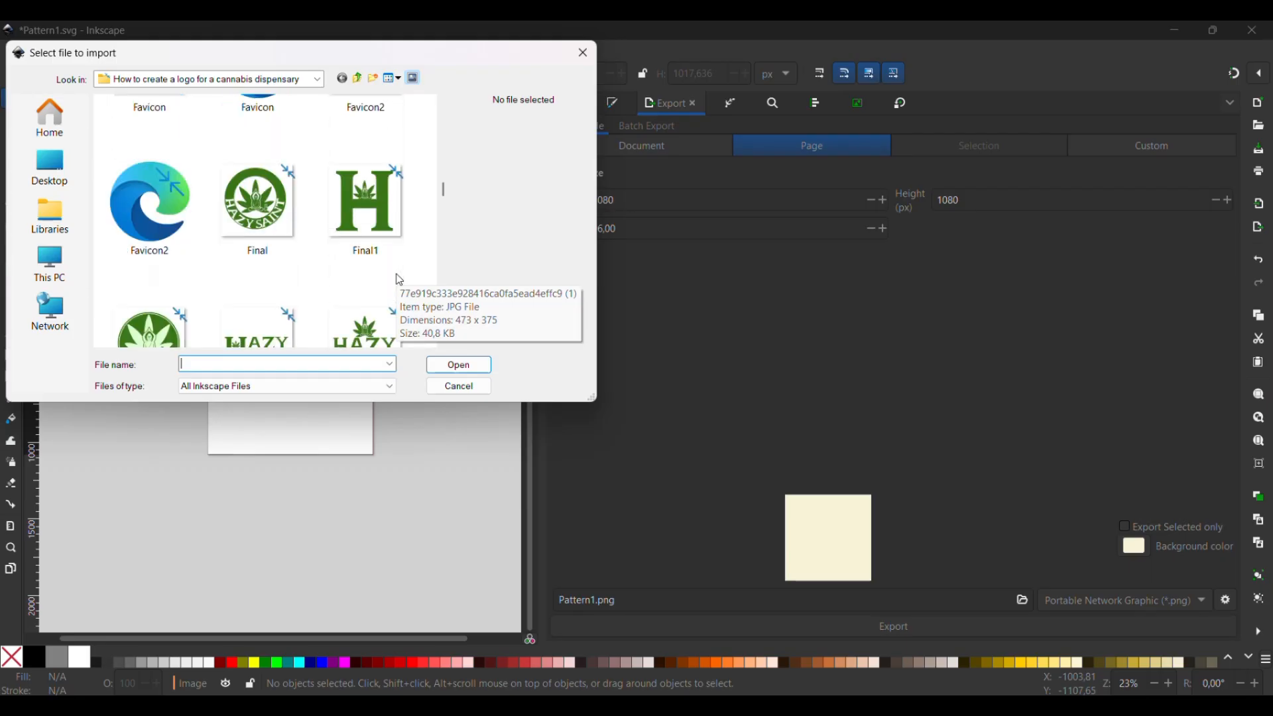
pyautogui.scroll(-3, 400, 280)
pyautogui.scroll(1, 400, 280)
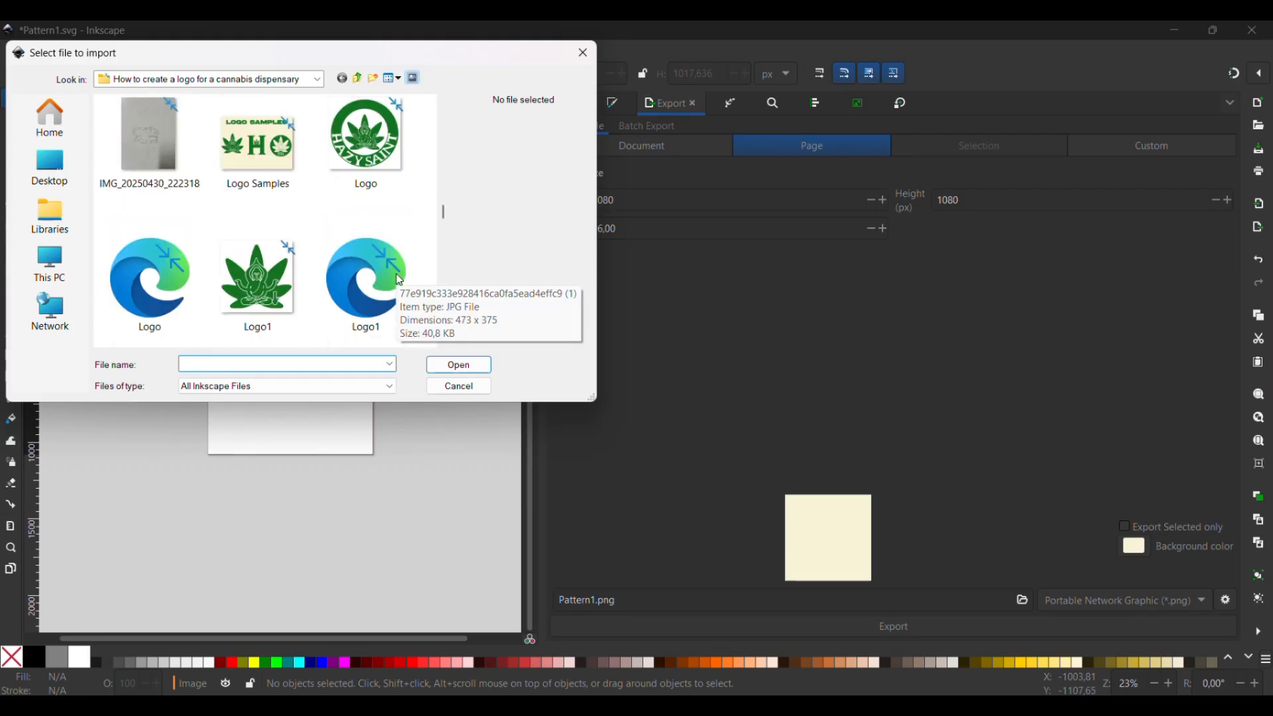
pyautogui.scroll(-2, 400, 280)
pyautogui.click(149, 158)
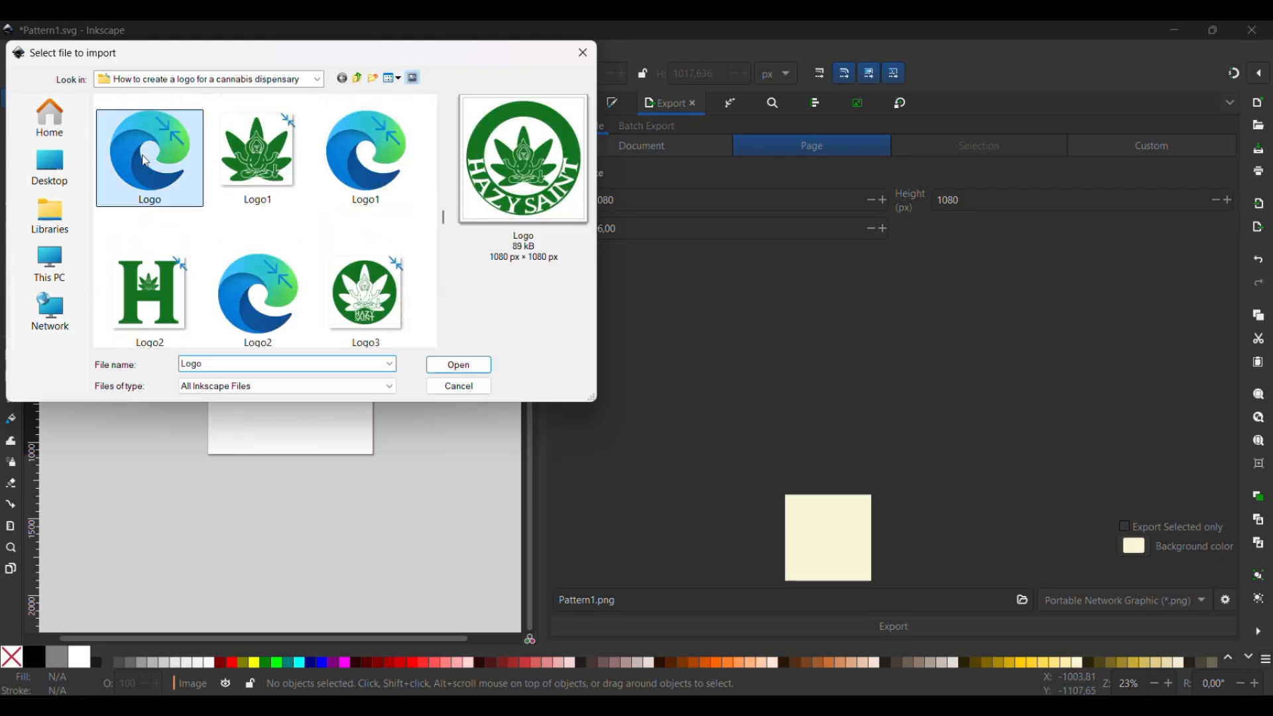
pyautogui.click(448, 366)
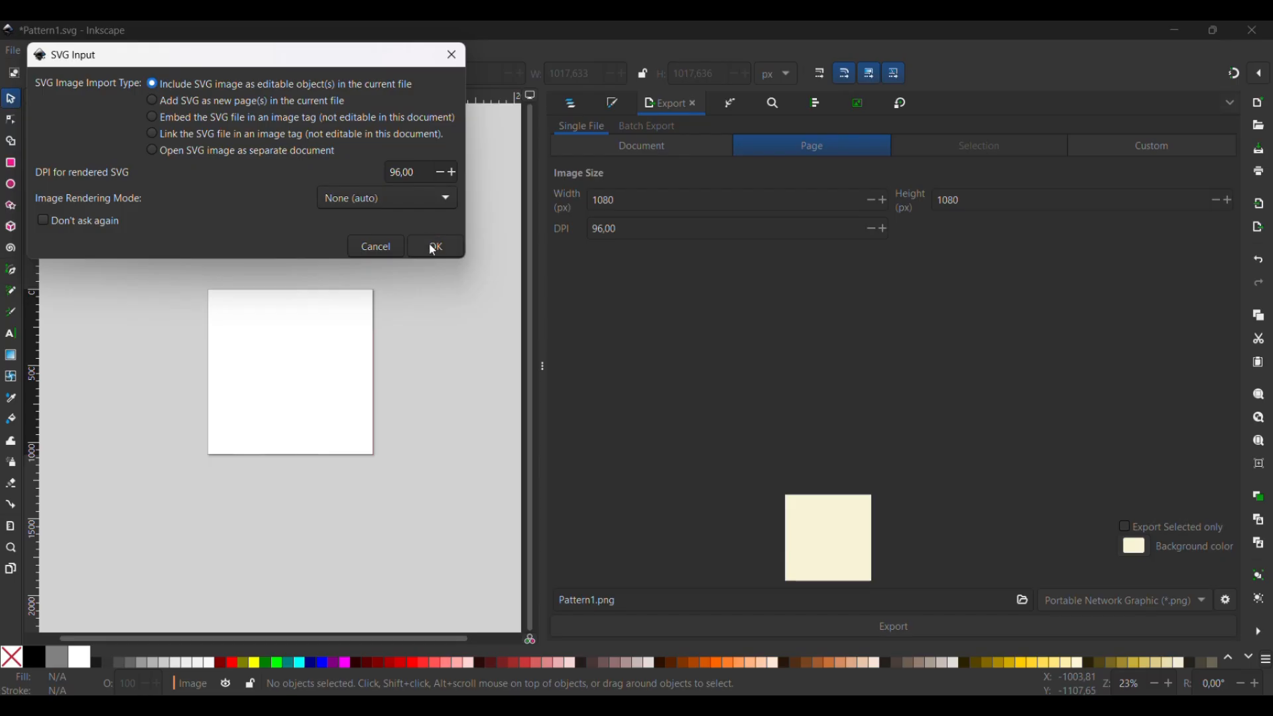
pyautogui.click(434, 248)
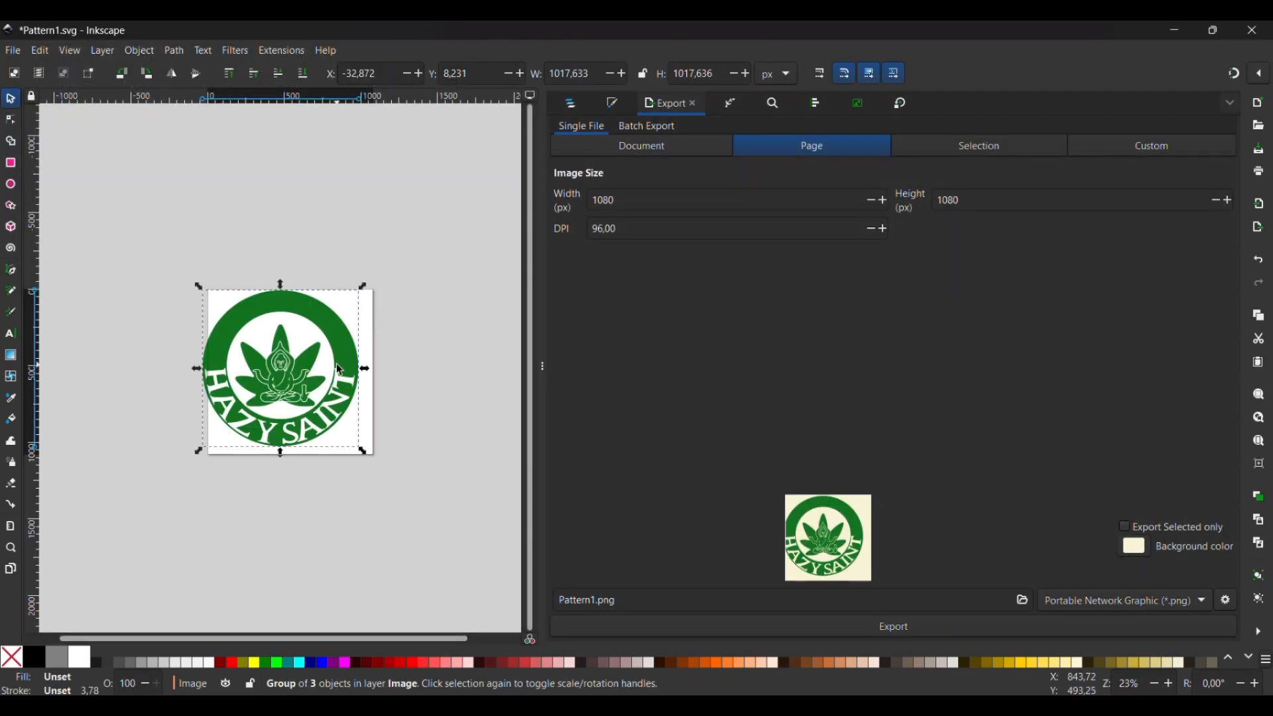
# Step: Move the imported circular logo onto the page and center it horizontally and vertically relative to the page
pyautogui.moveTo(284, 374); pyautogui.dragTo(296, 381)
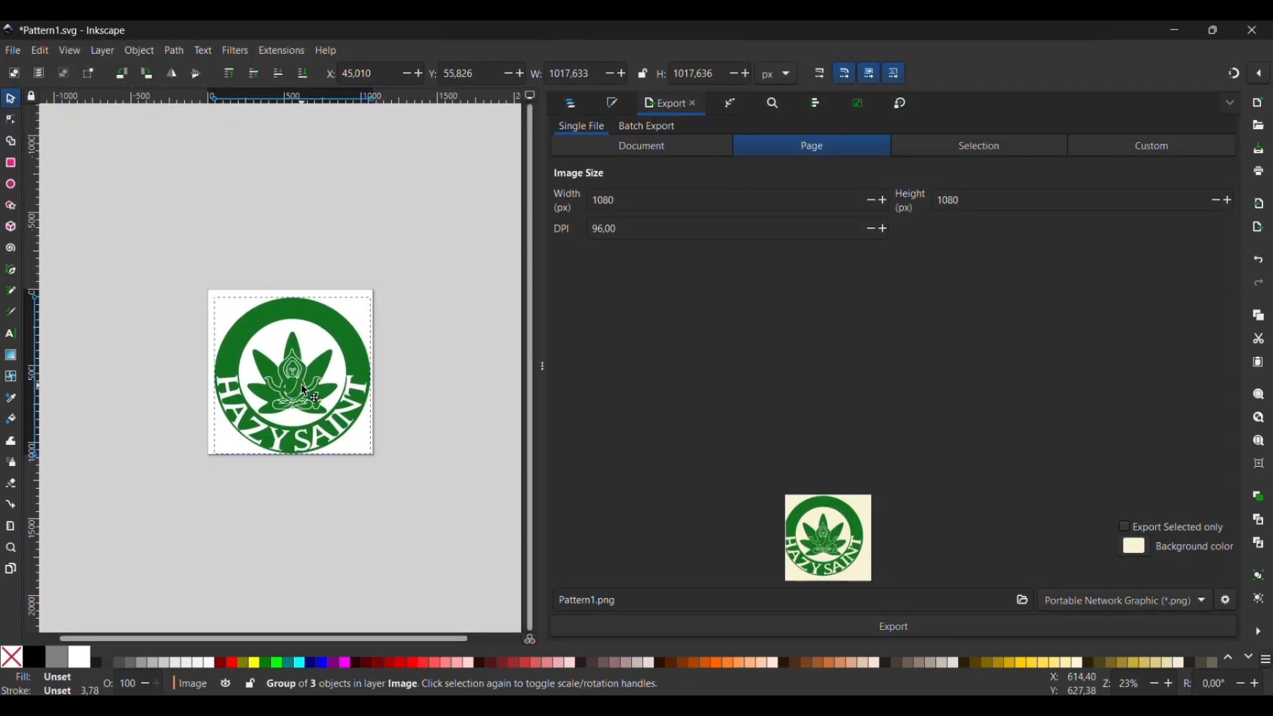
pyautogui.click(820, 101)
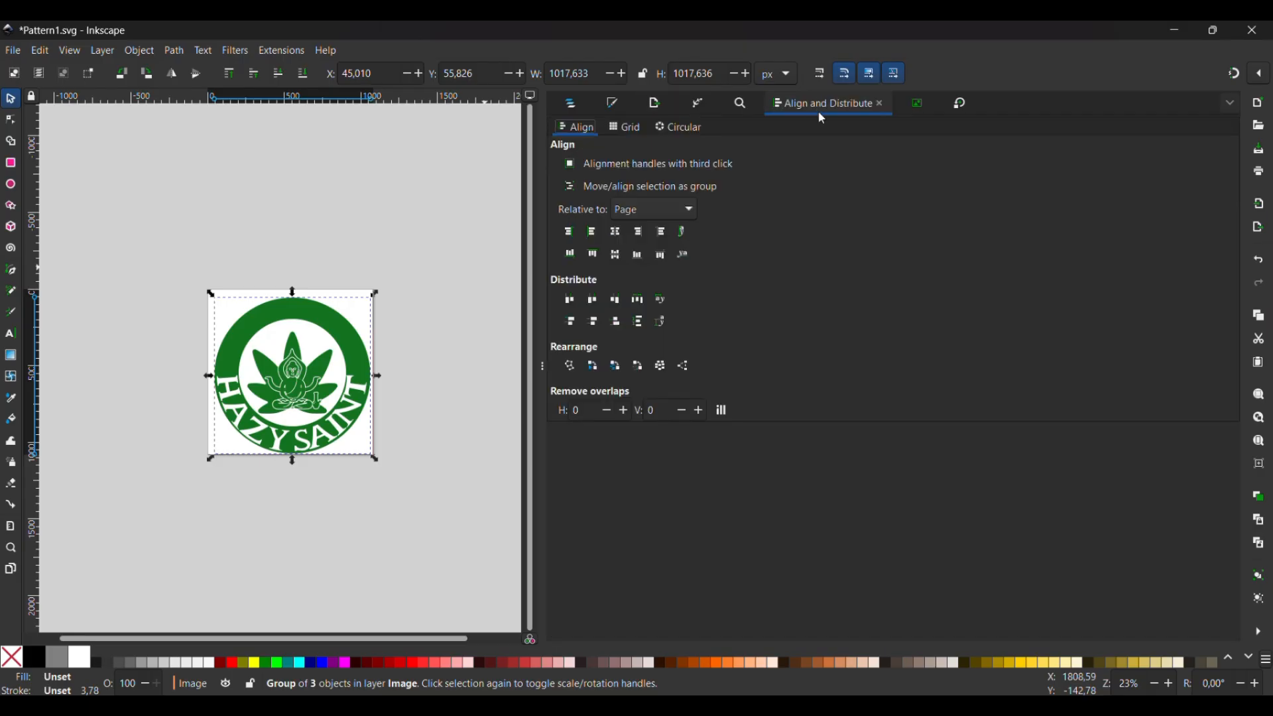
pyautogui.click(619, 237)
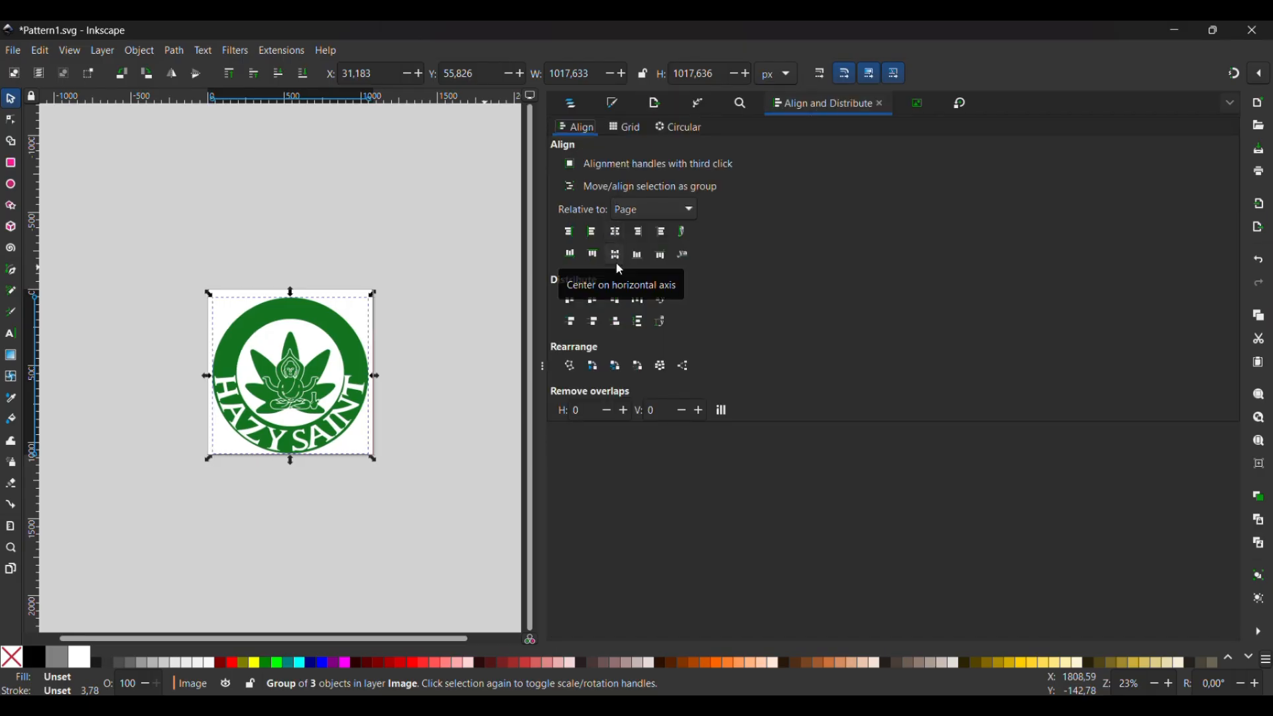
pyautogui.click(616, 258)
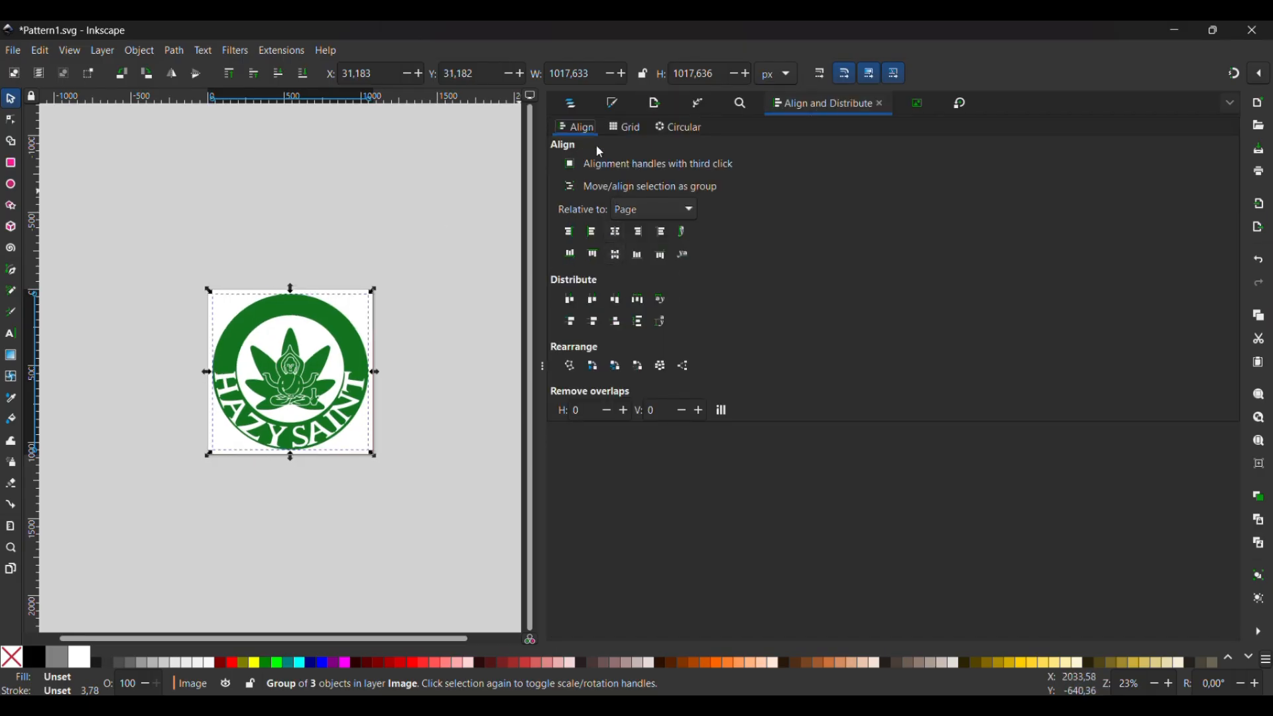
# Step: Duplicate the circular logo, placing one copy above the page and the other to the left of the page
pyautogui.click(571, 104)
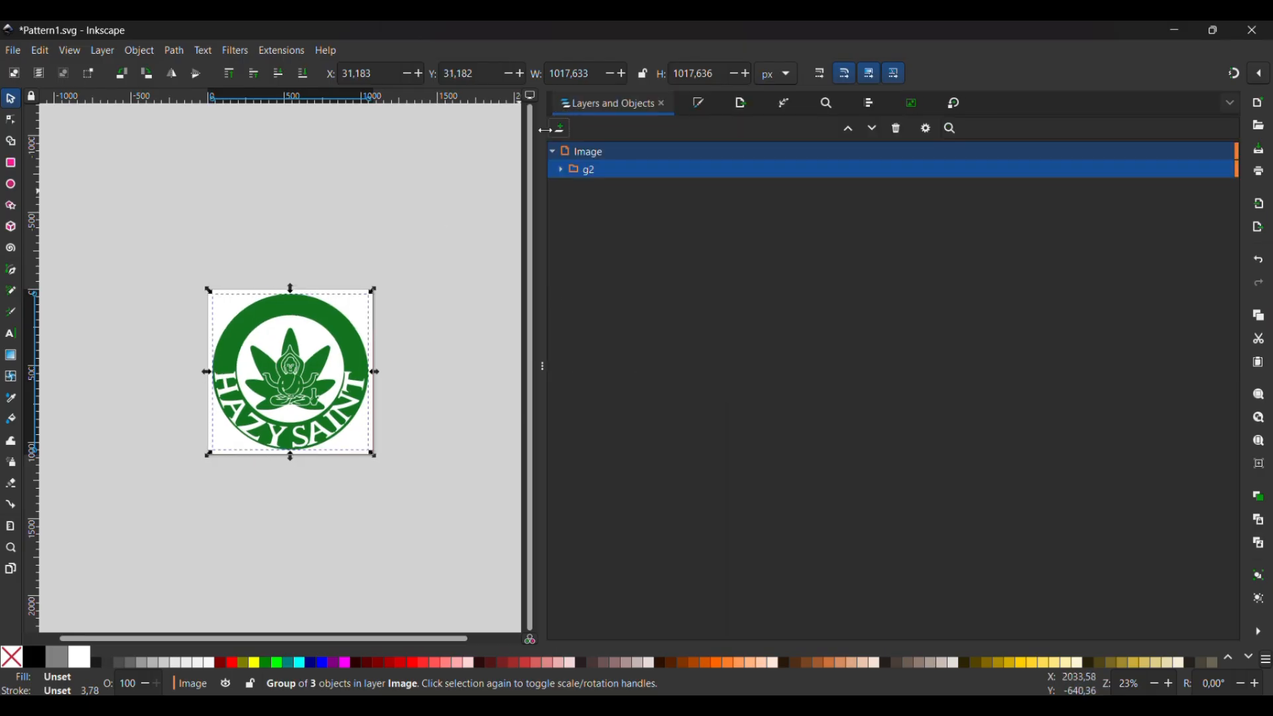
pyautogui.click(349, 350)
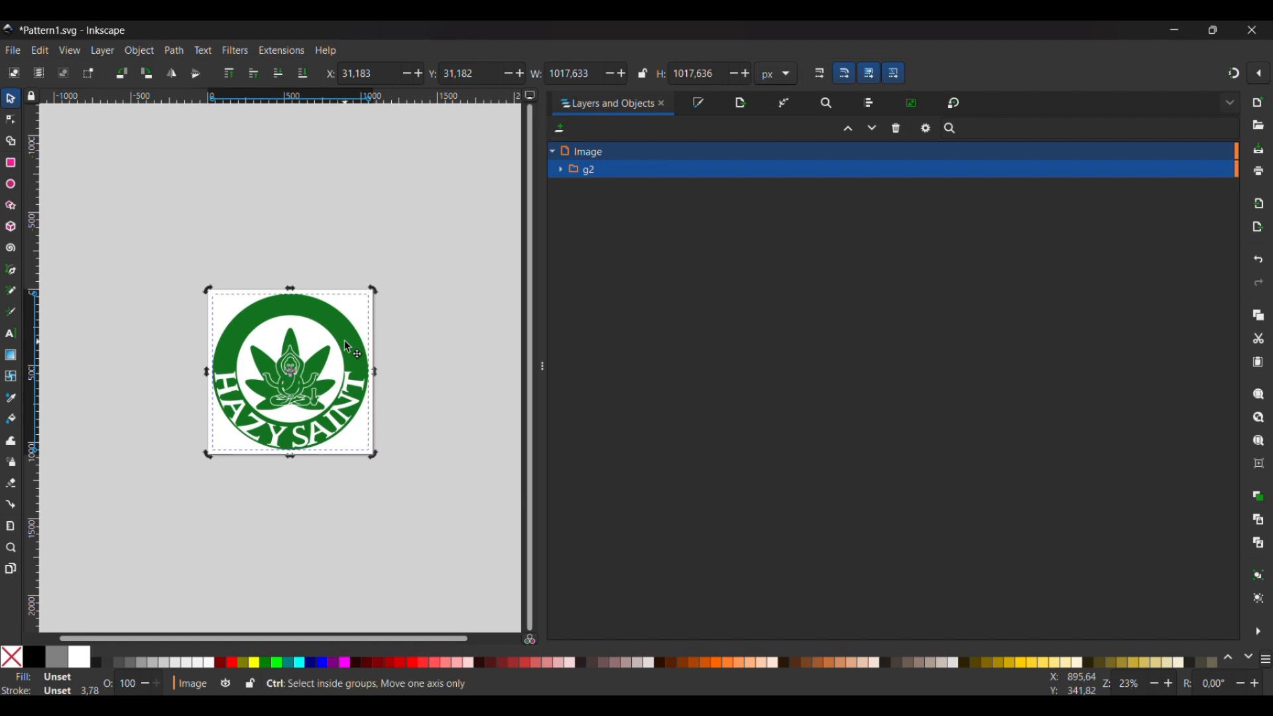
pyautogui.hotkey('ctrl', 'g')
pyautogui.moveTo(350, 350); pyautogui.dragTo(353, 177)
pyautogui.moveTo(343, 309); pyautogui.dragTo(163, 340)
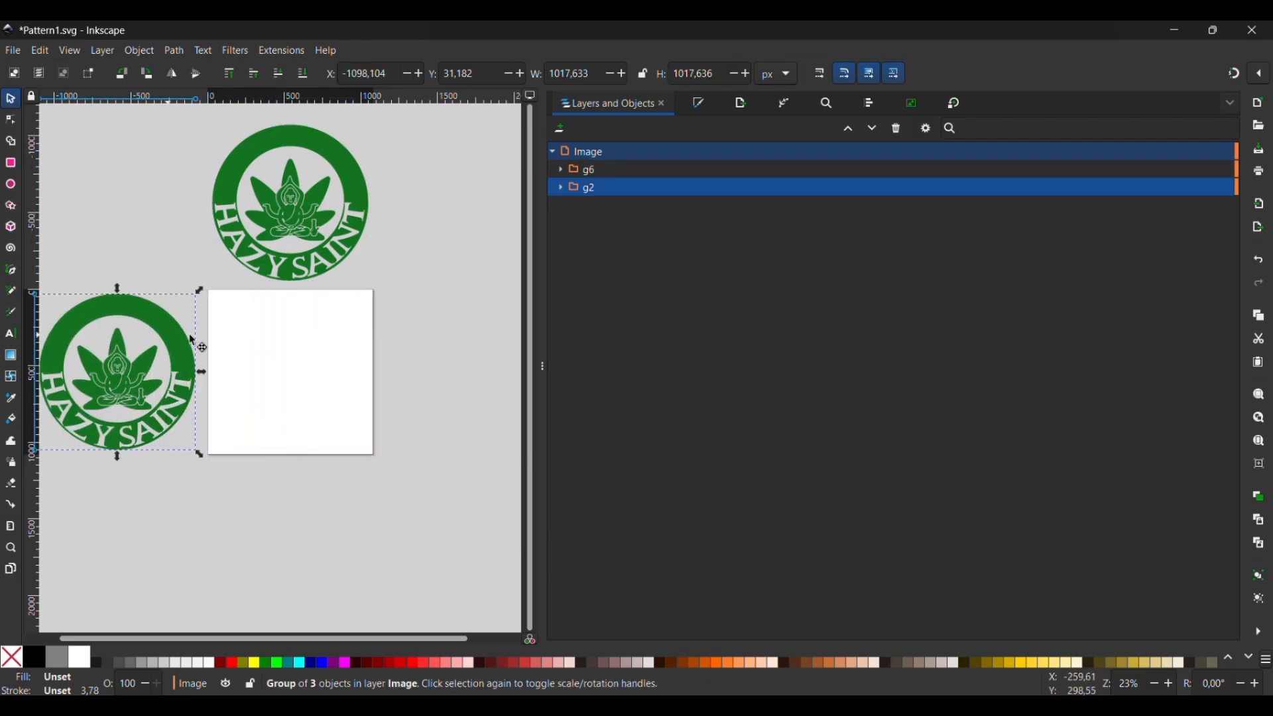
# Step: Draw a purple rectangle about 1034 by 1030 px over the page and select the logo beside it
pyautogui.click(11, 164)
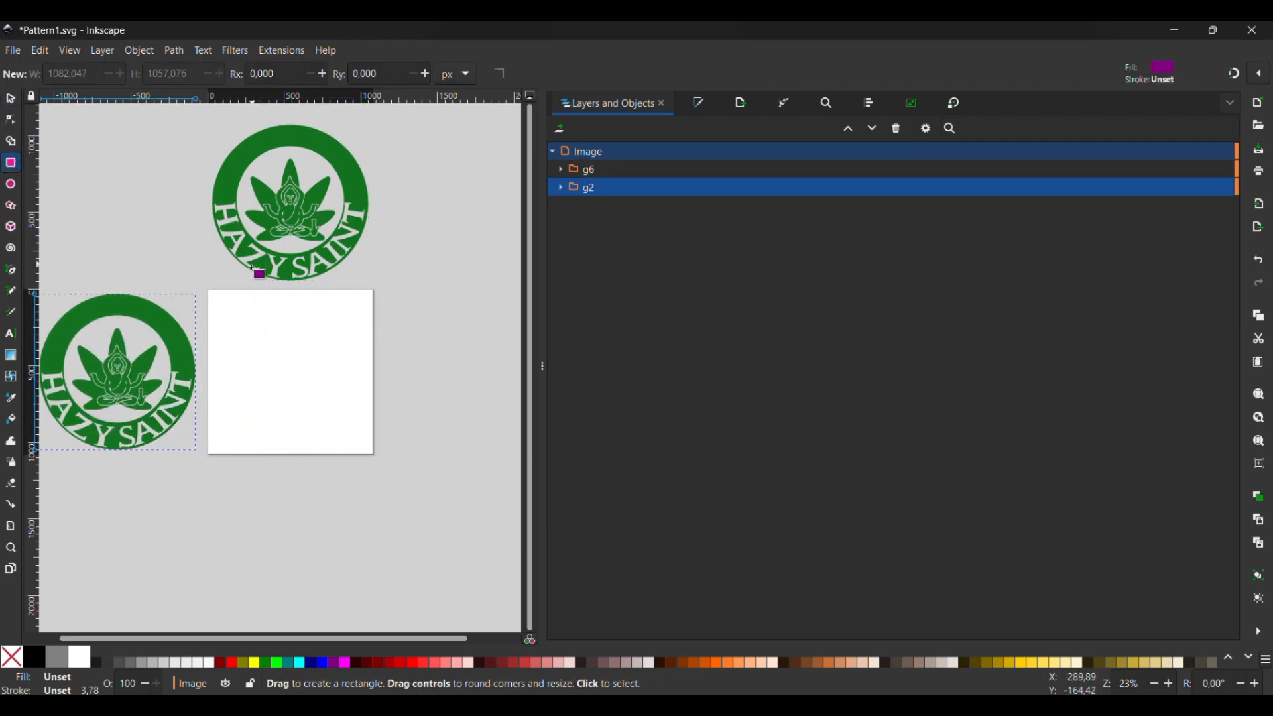
pyautogui.moveTo(210, 297)
pyautogui.mouseDown()
pyautogui.moveTo(339, 346)
pyautogui.moveTo(370, 453)
pyautogui.mouseUp()
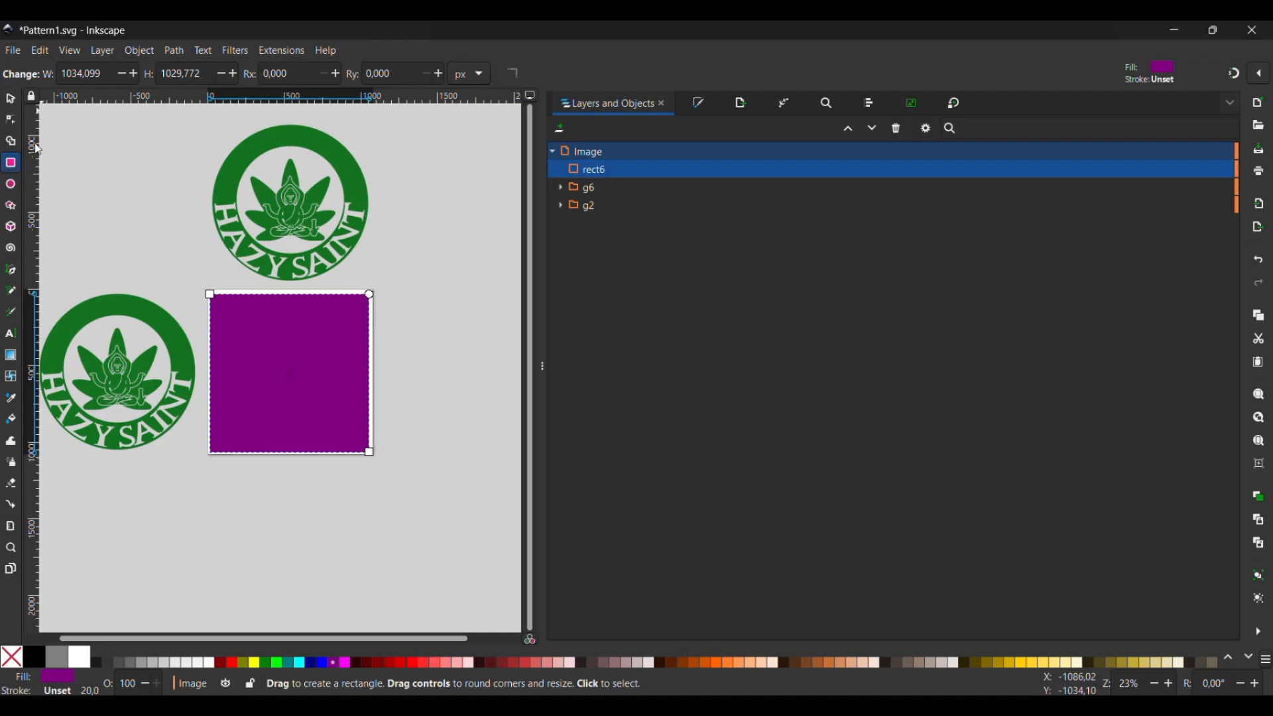
pyautogui.click(12, 98)
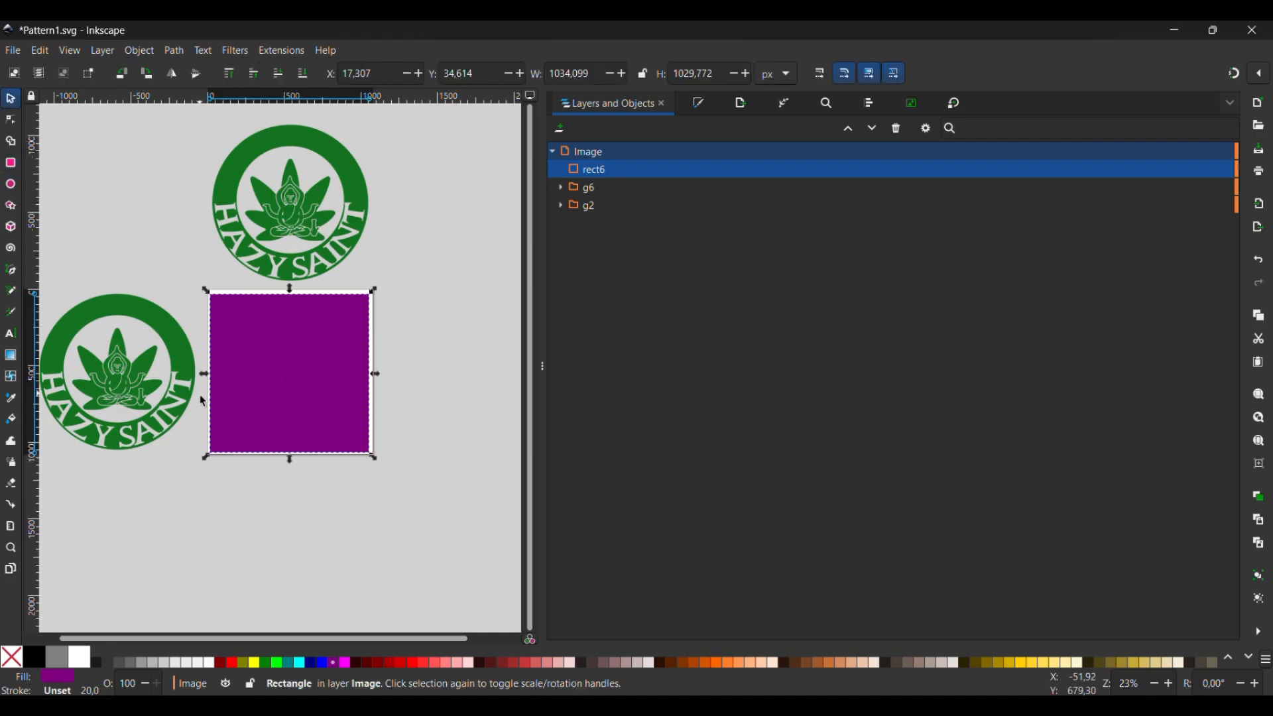
pyautogui.click(169, 338)
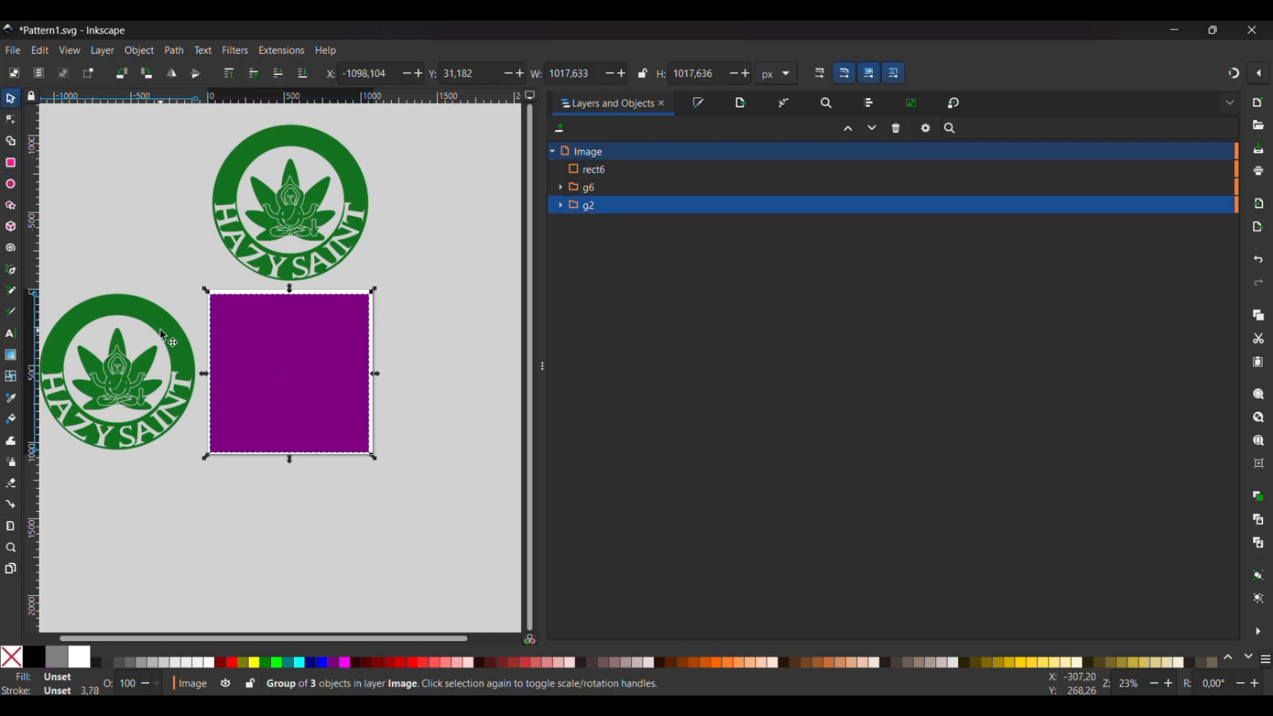
# Step: Convert the circular logo beside the page into a pattern
pyautogui.click(150, 47)
pyautogui.moveTo(195, 290)
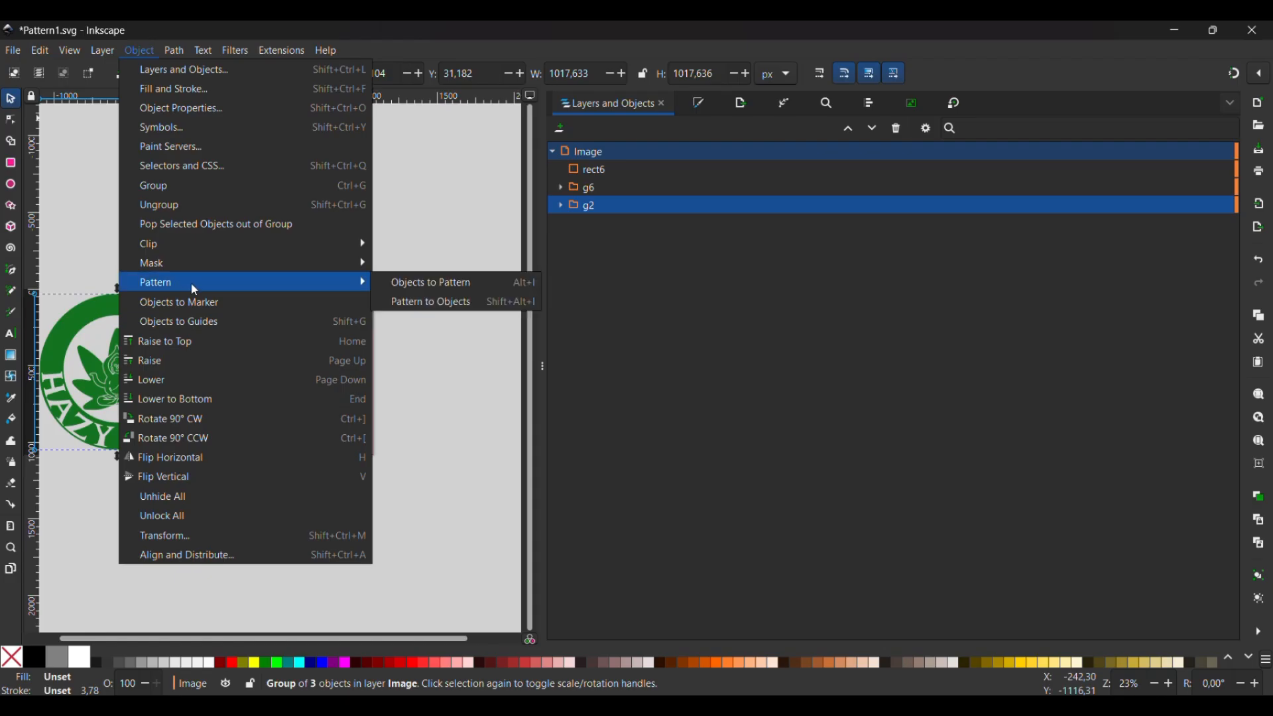
pyautogui.click(432, 282)
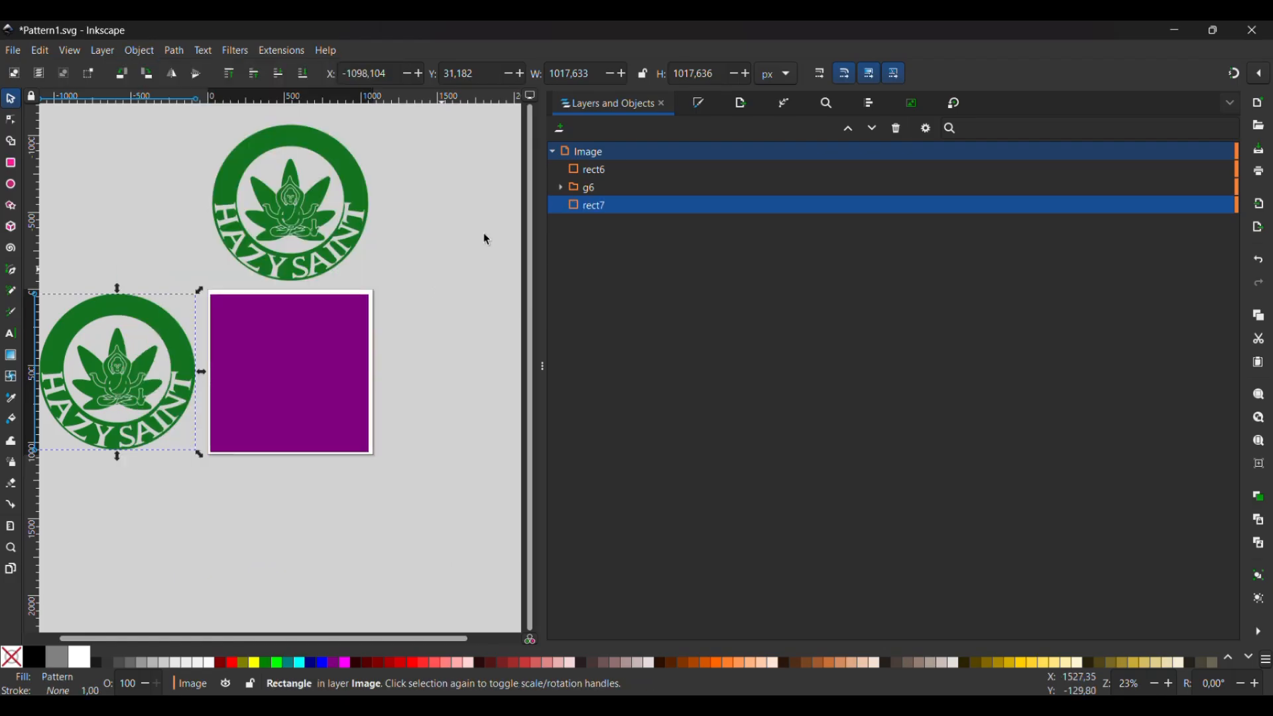
# Step: Switch the purple square's fill to a pattern and apply the document pattern with the enlarged leaf figure
pyautogui.click(298, 422)
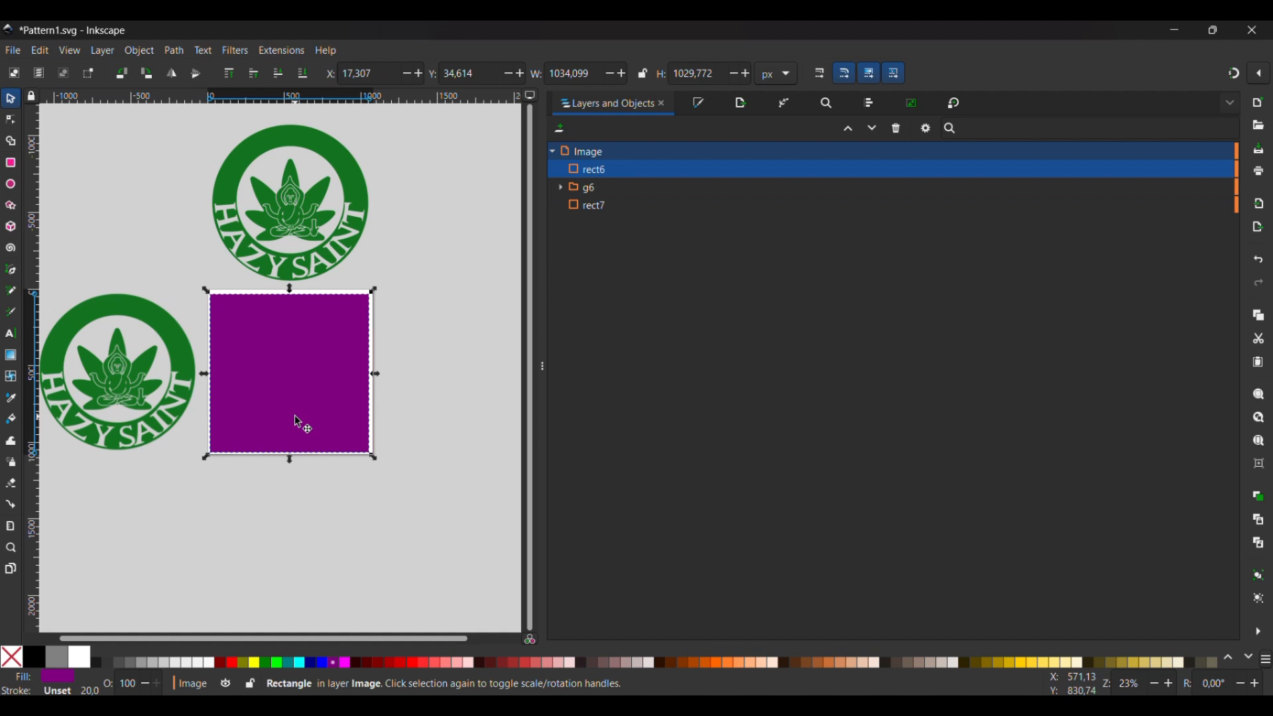
pyautogui.click(697, 110)
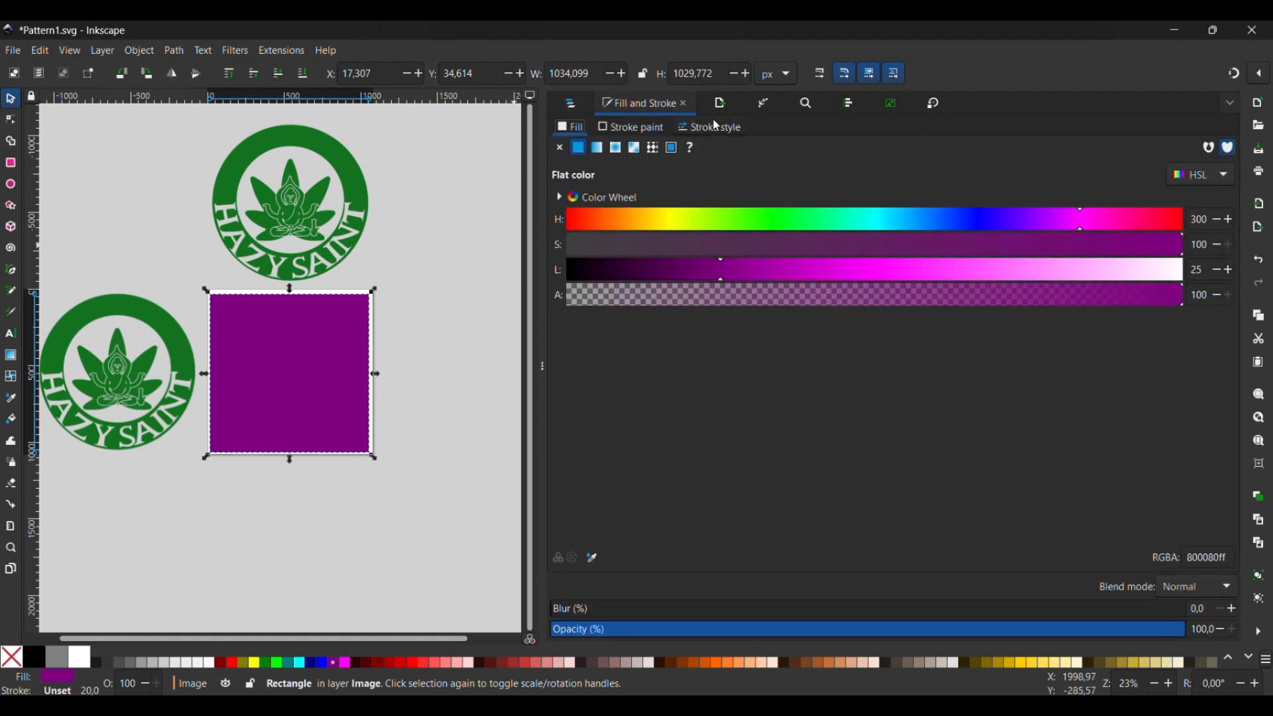
pyautogui.click(654, 148)
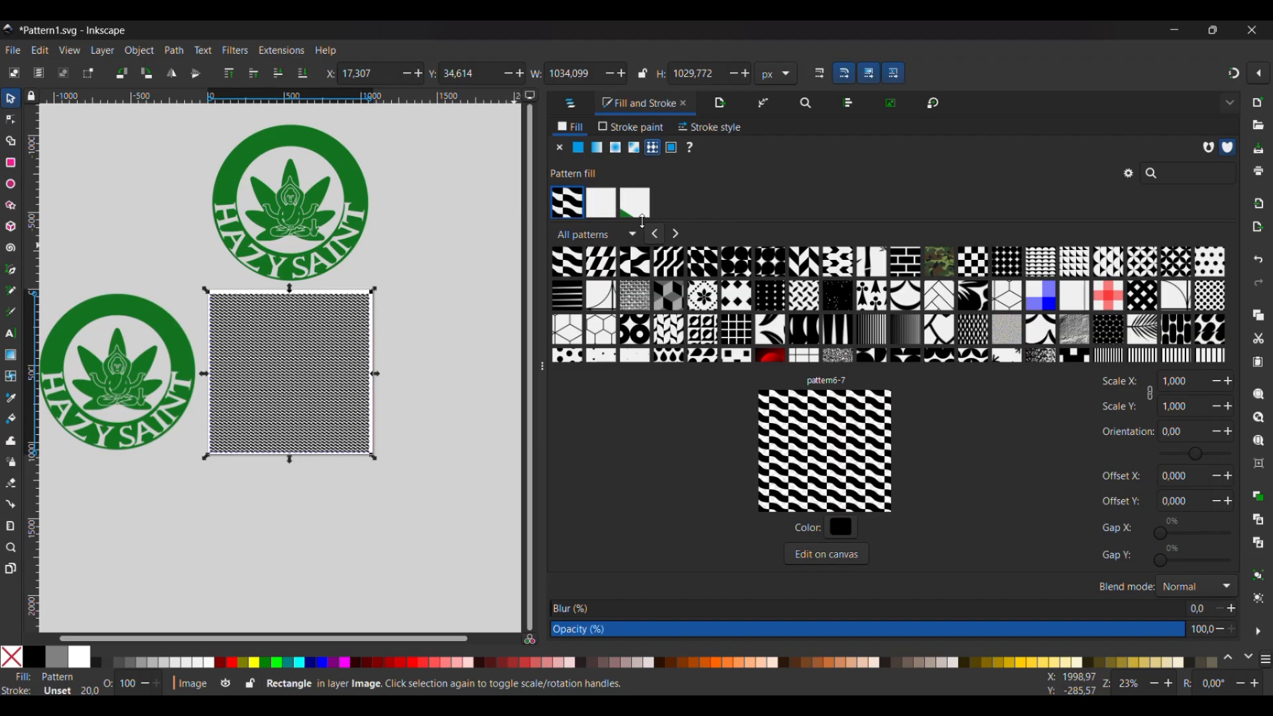
pyautogui.click(632, 214)
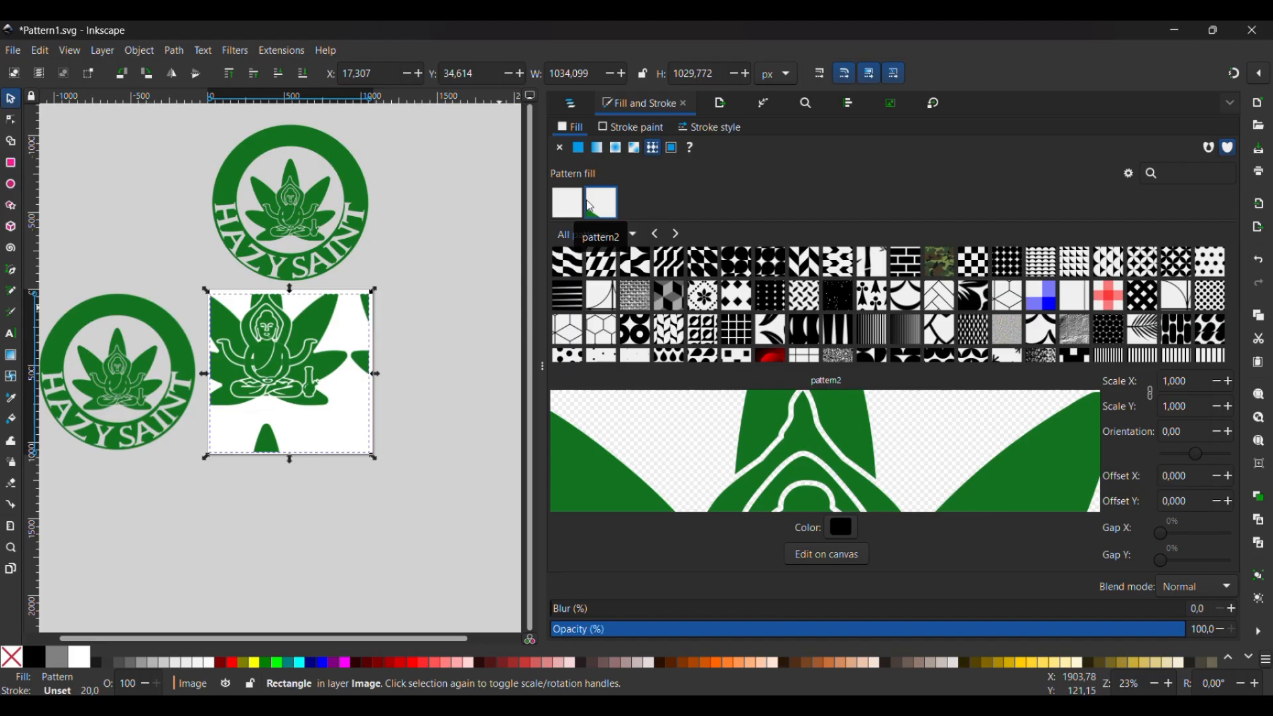
# Step: Change the square's pattern fill to the document pattern showing the full circular HAZY SAINT logo
pyautogui.click(631, 236)
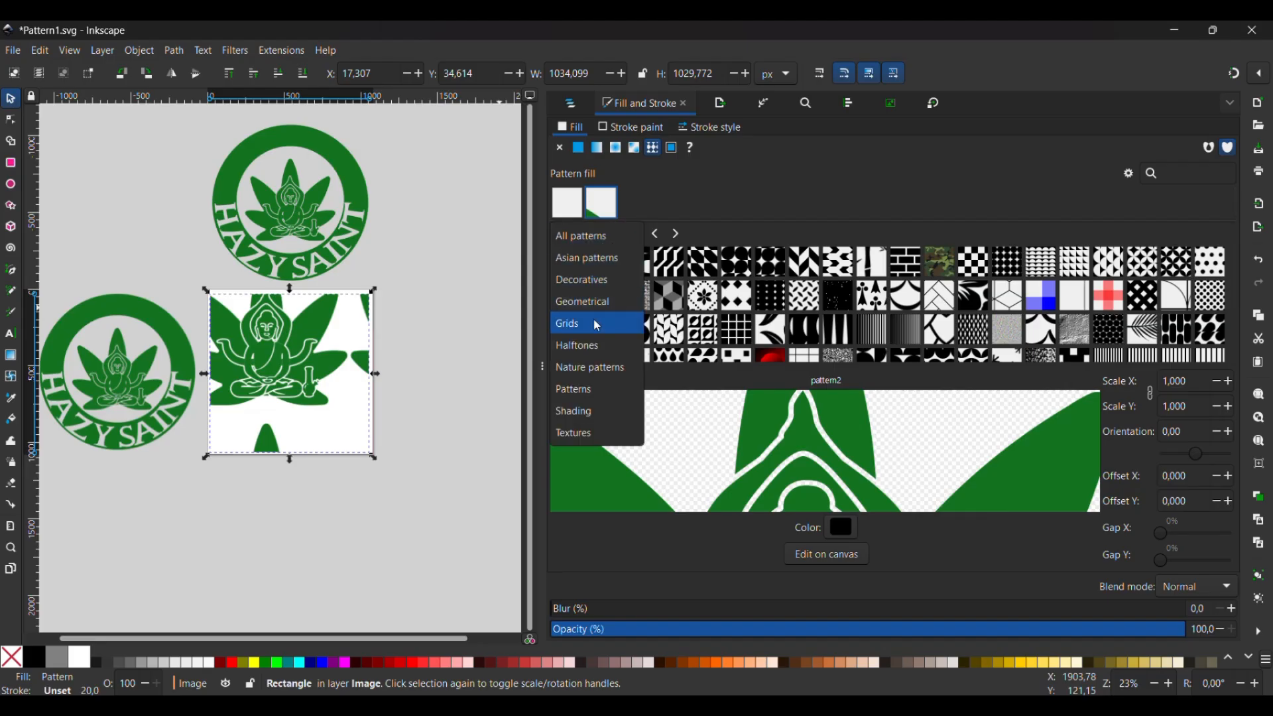
pyautogui.click(595, 234)
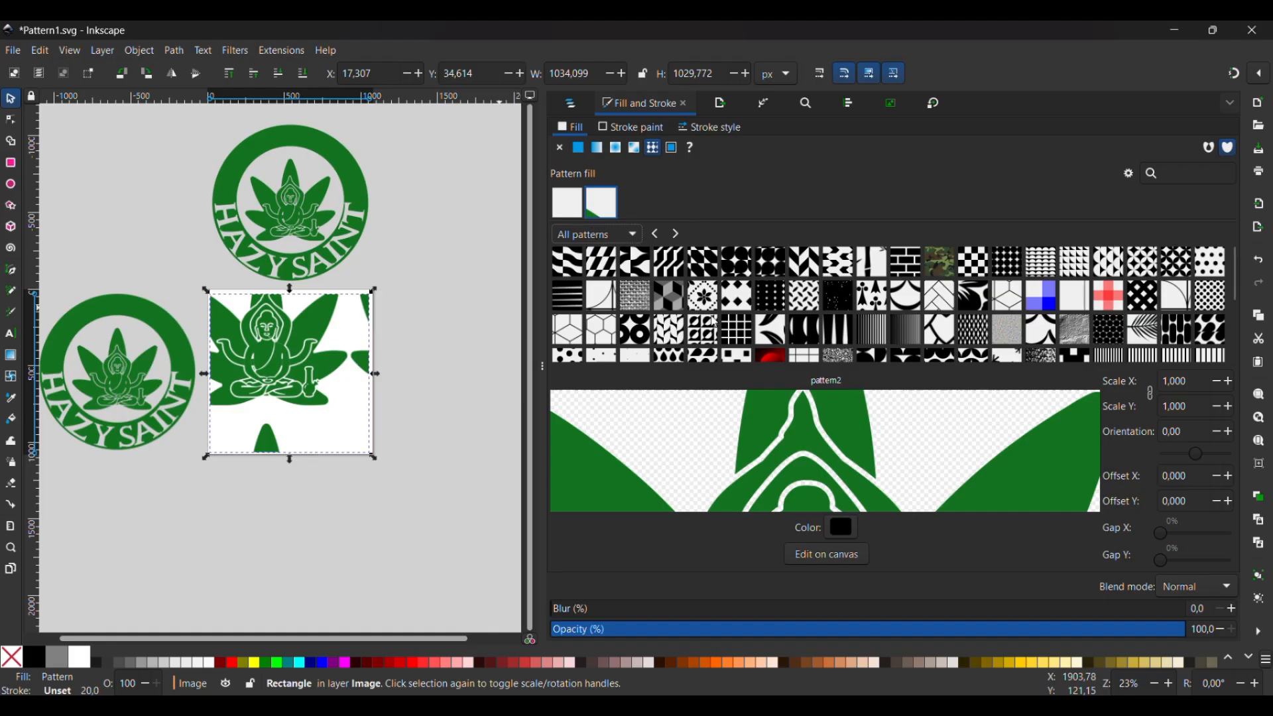
pyautogui.scroll(-5, 717, 321)
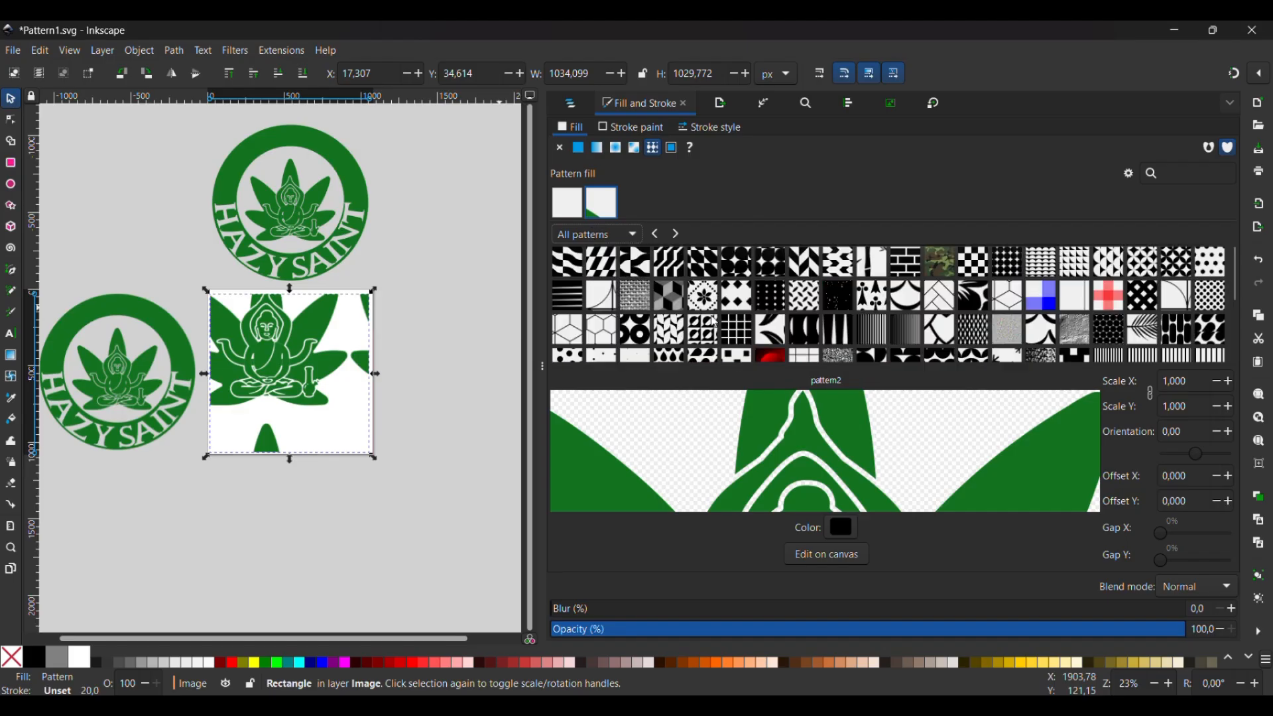
pyautogui.click(485, 281)
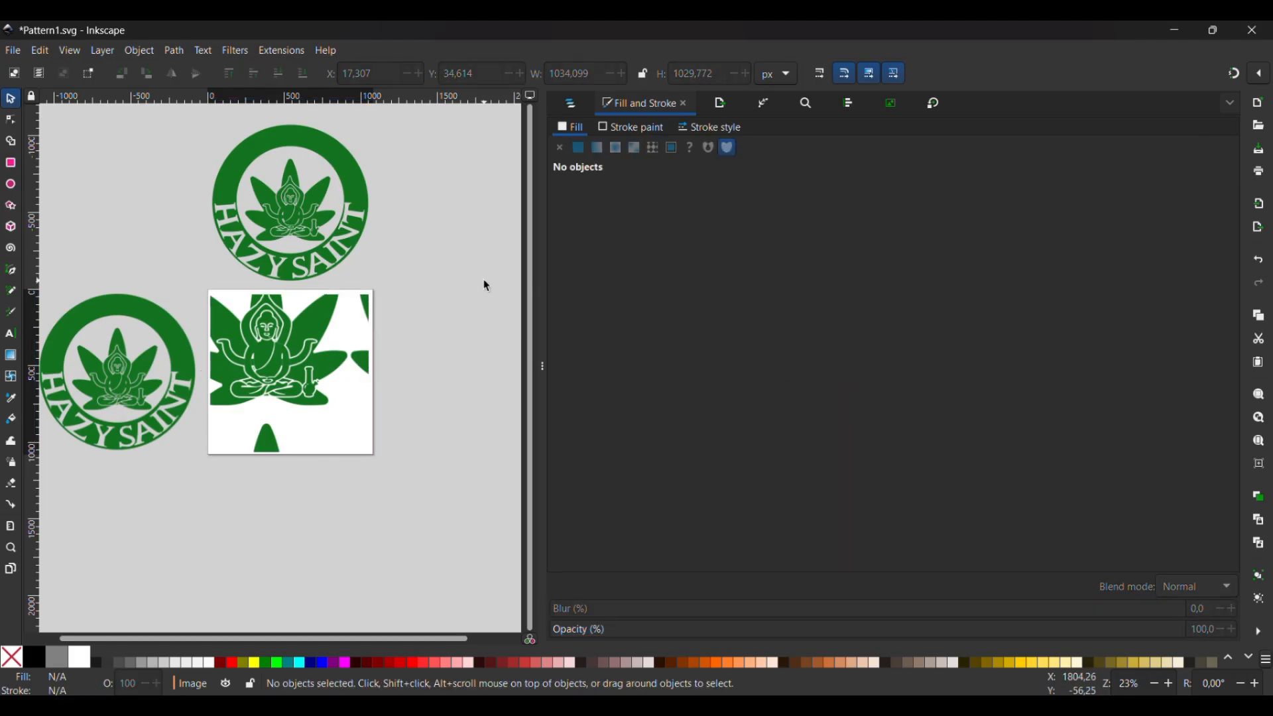
pyautogui.click(286, 352)
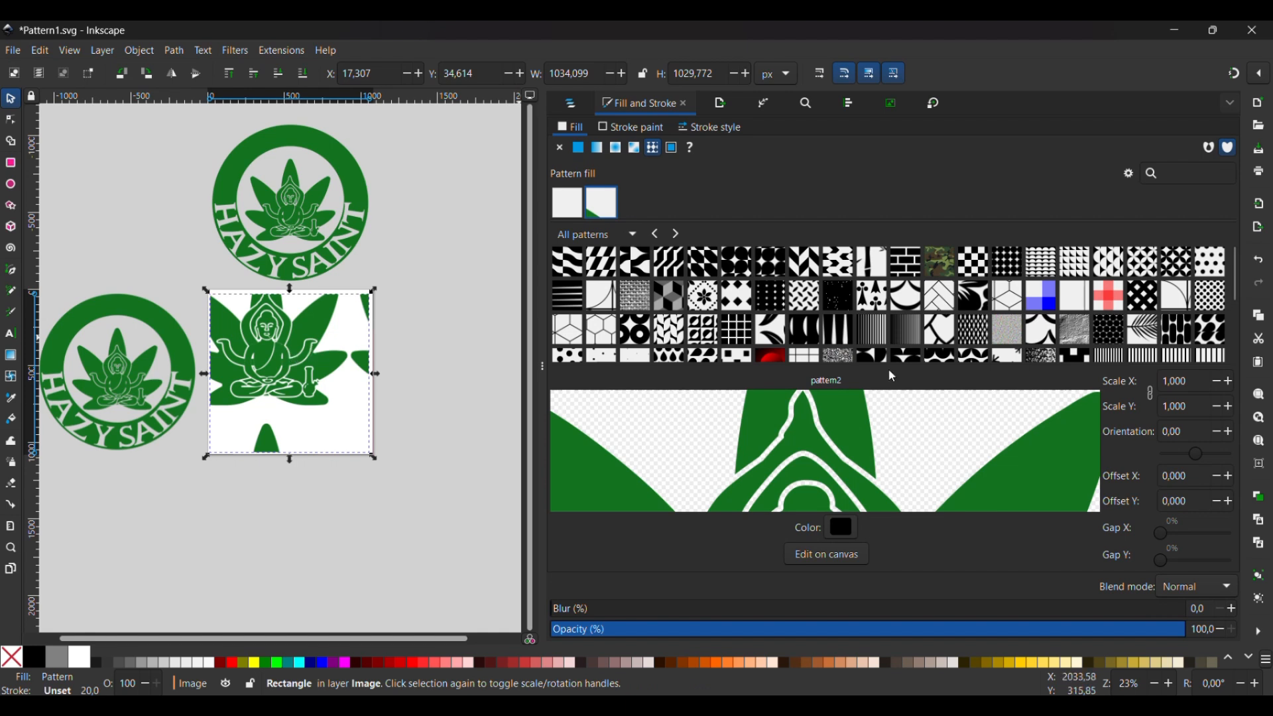
pyautogui.click(569, 209)
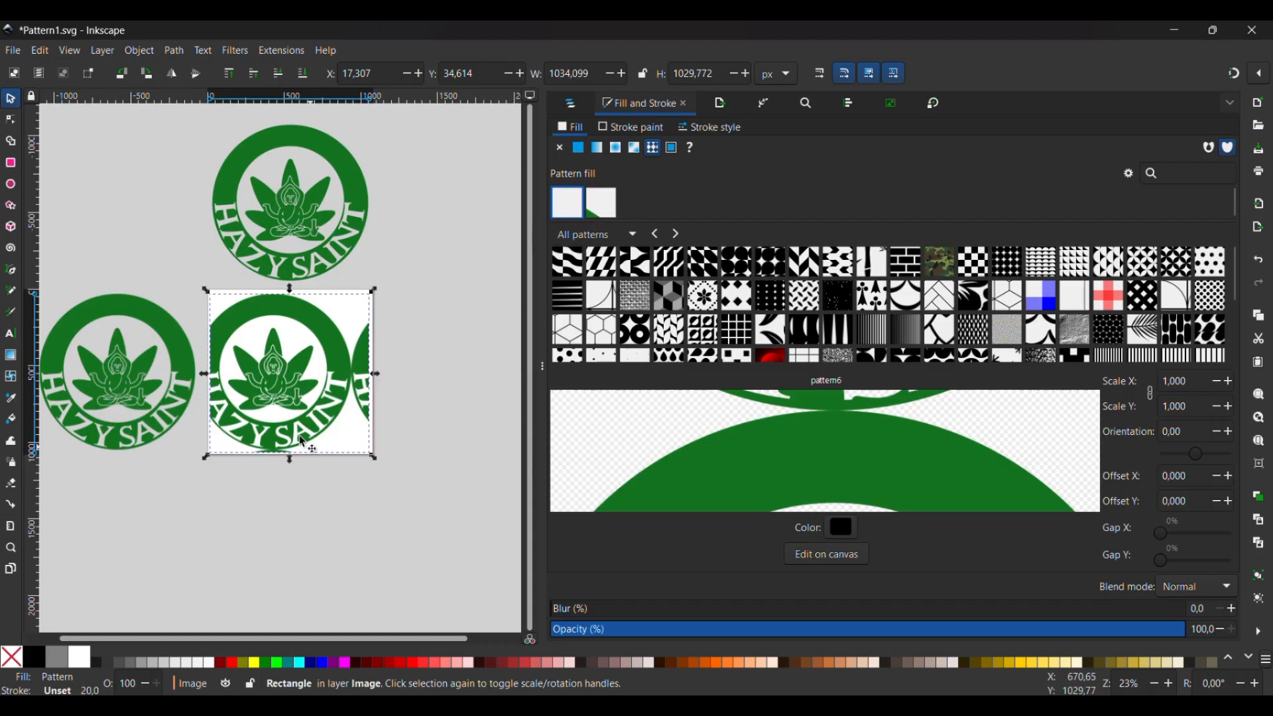
pyautogui.moveTo(276, 399)
pyautogui.mouseDown()
pyautogui.moveTo(306, 396)
pyautogui.moveTo(287, 403)
pyautogui.mouseUp()
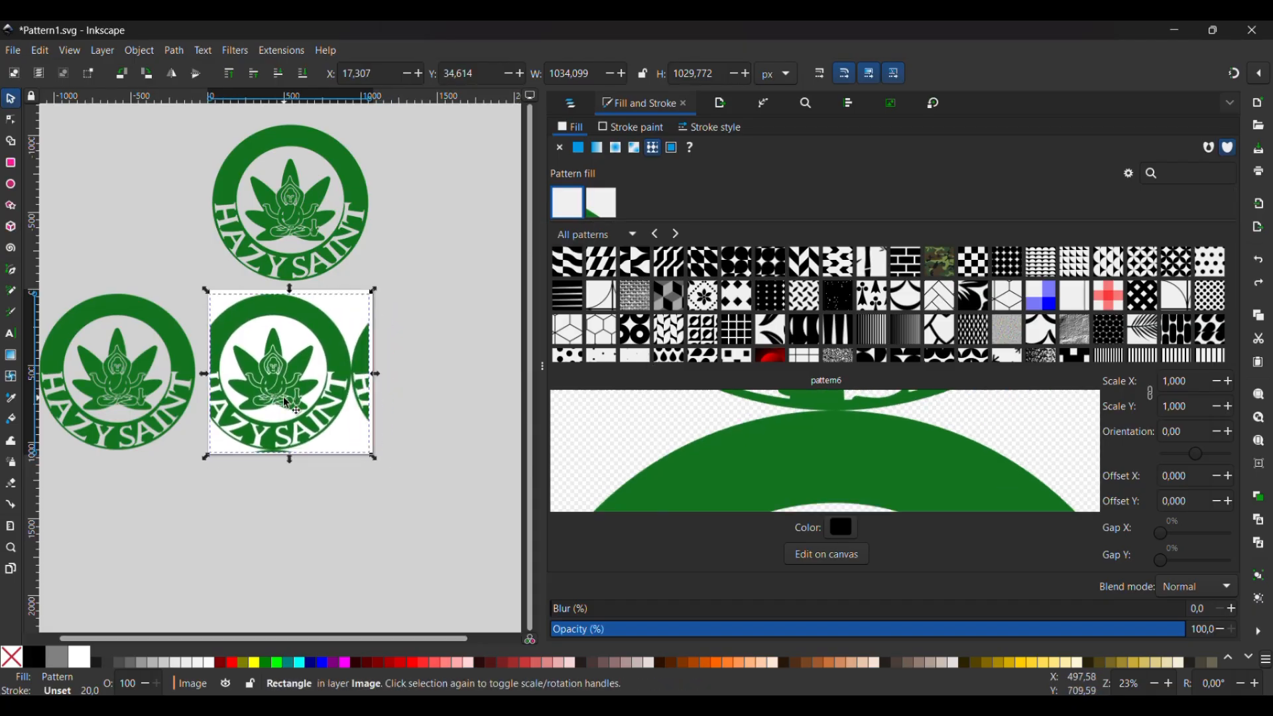
pyautogui.click(343, 507)
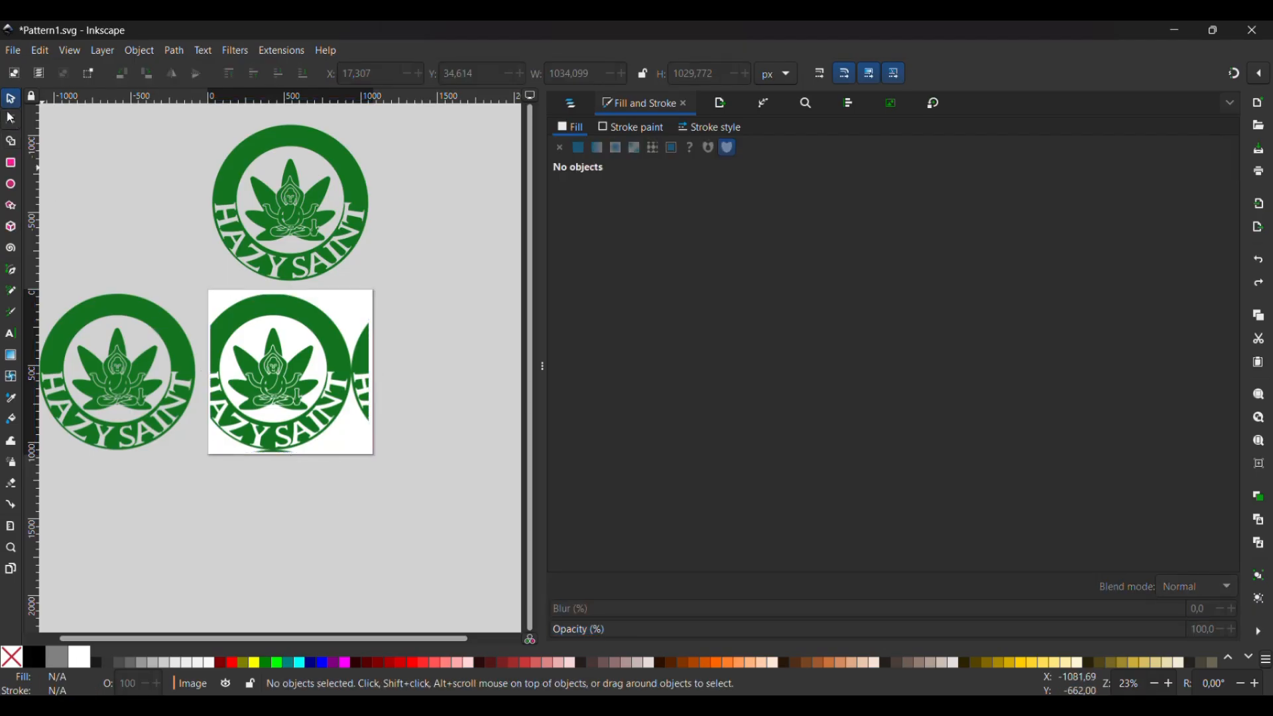
# Step: Scale the square's pattern fill down uniformly on the canvas to about 0.133 so the logos repeat in small rows
pyautogui.click(11, 119)
pyautogui.click(340, 391)
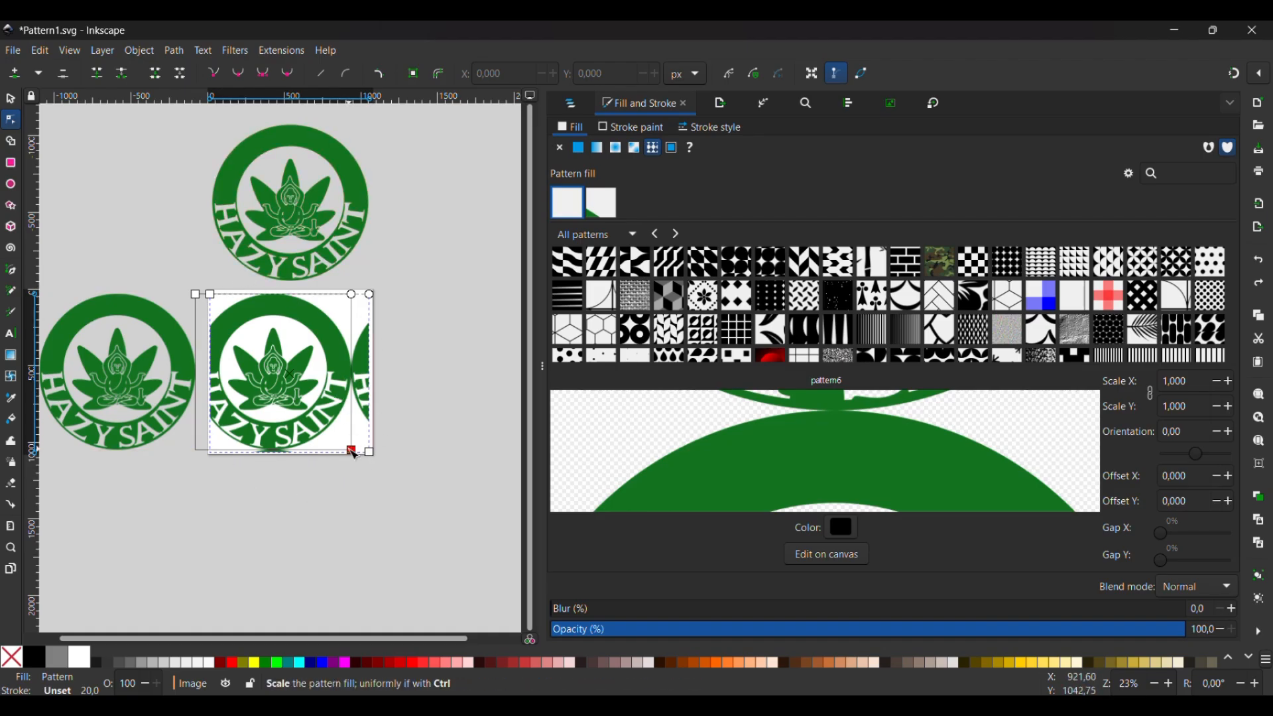
pyautogui.moveTo(352, 450); pyautogui.dragTo(234, 330)
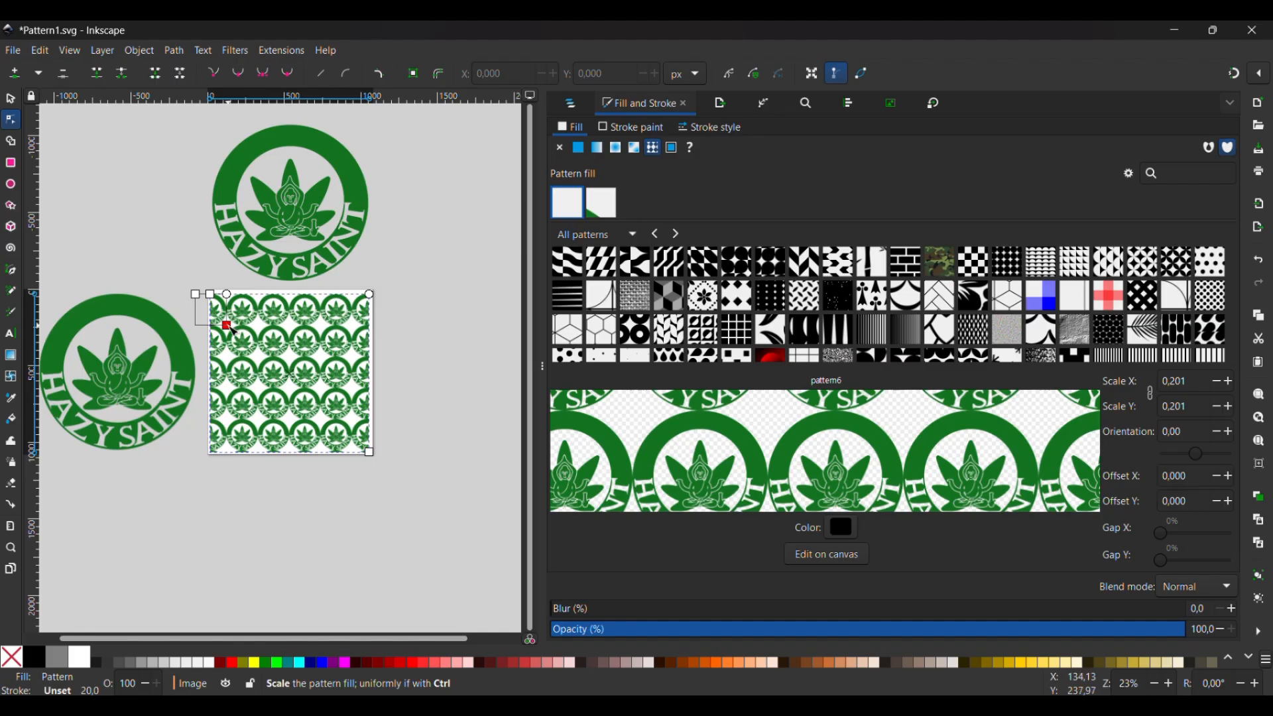
pyautogui.moveTo(228, 326); pyautogui.dragTo(198, 293)
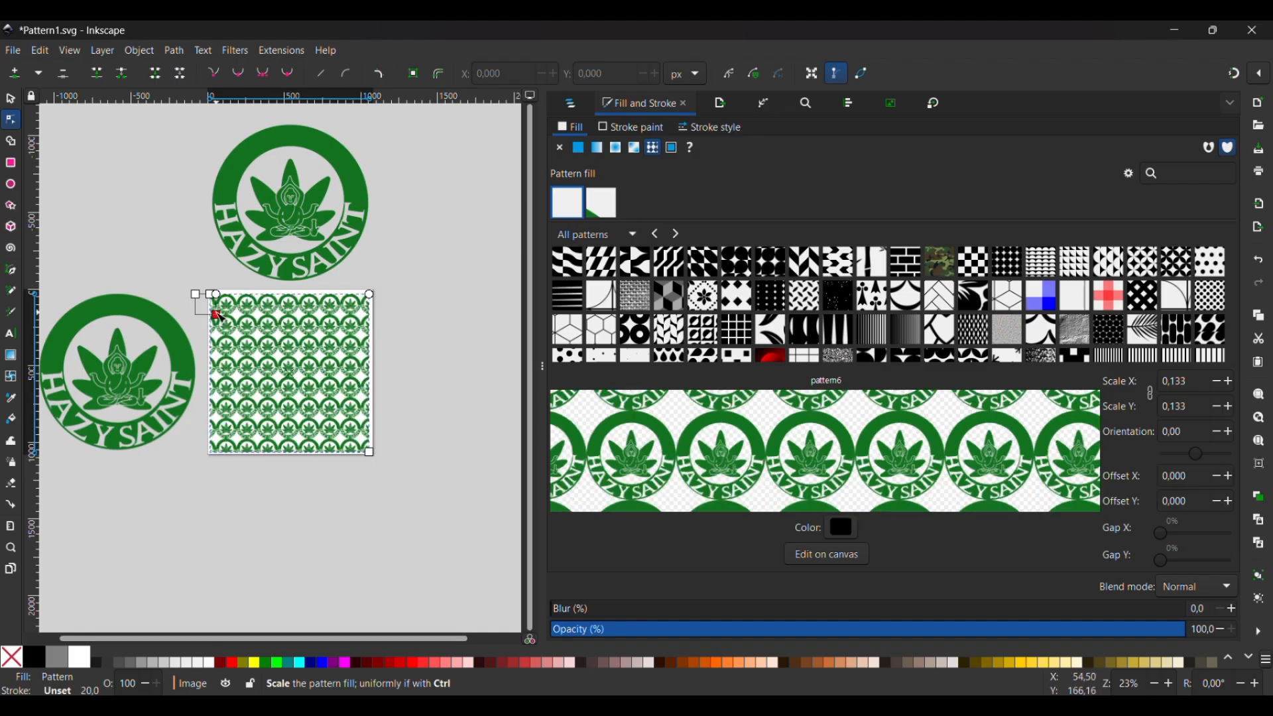
# Step: Rotate the logo pattern inside the square to about -19.73° and shift its origin slightly
pyautogui.scroll(4, 292, 330)
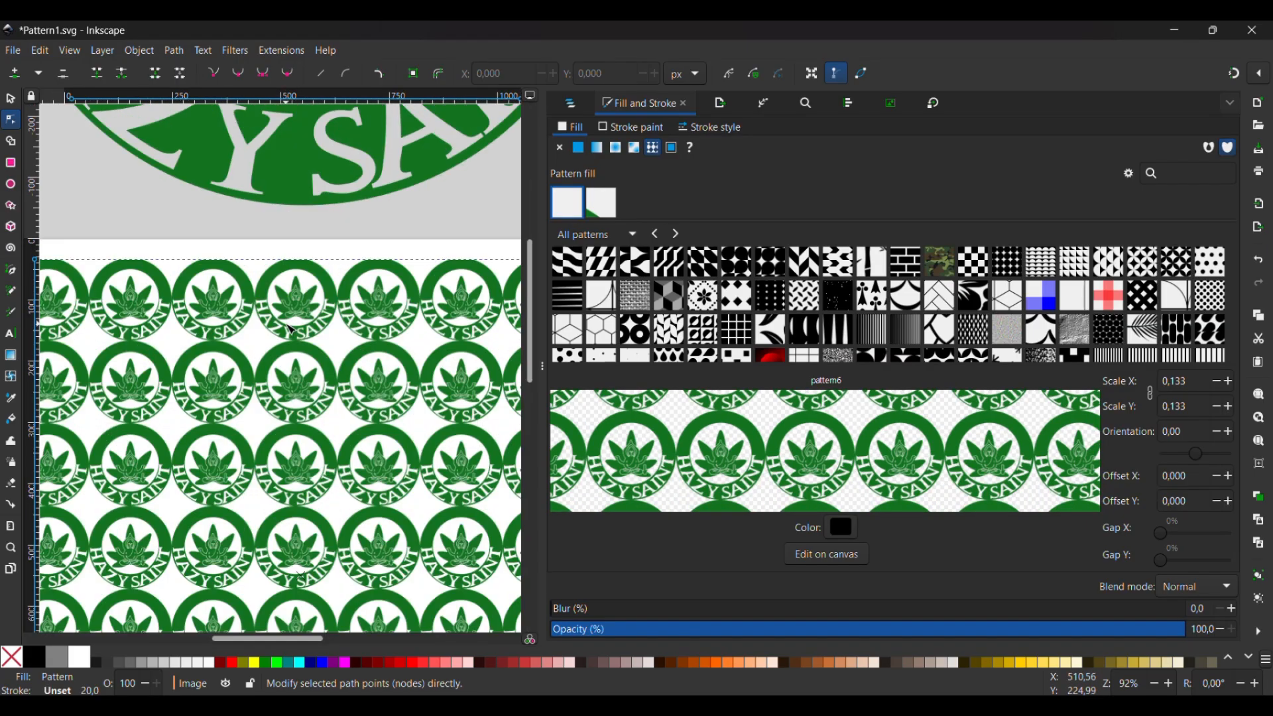
pyautogui.scroll(-2, 292, 329)
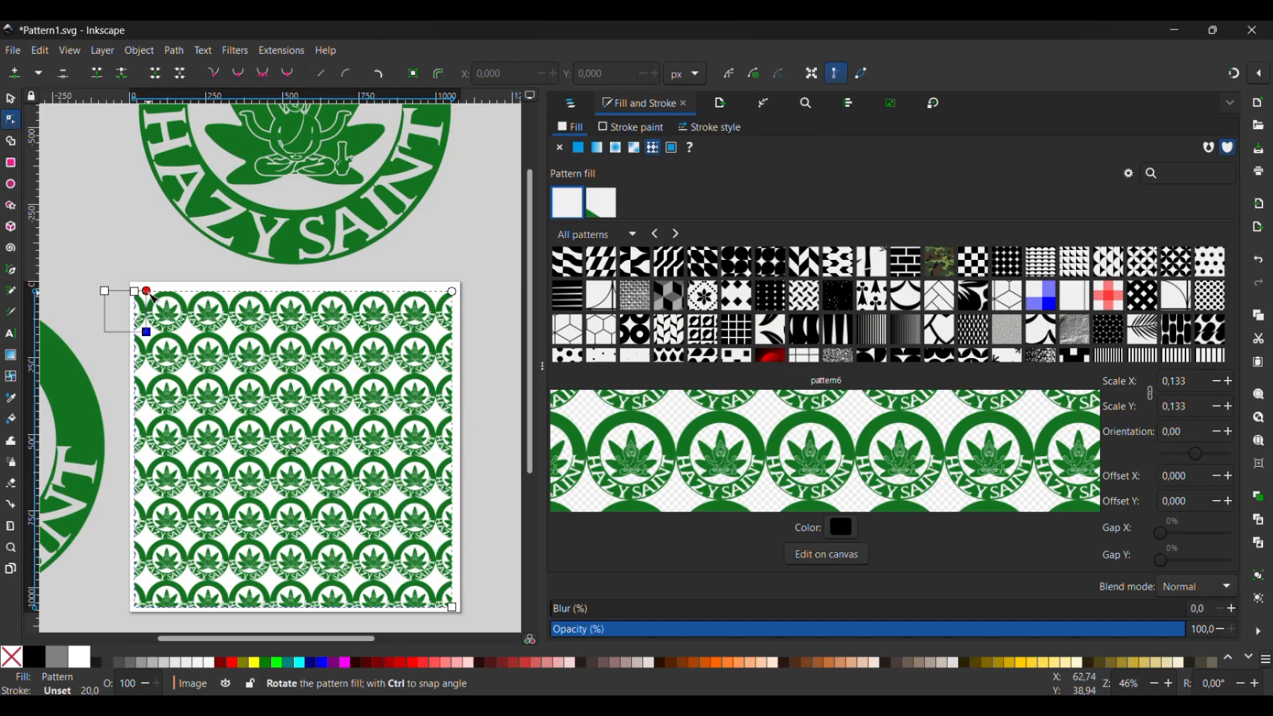
pyautogui.moveTo(150, 294); pyautogui.dragTo(142, 282)
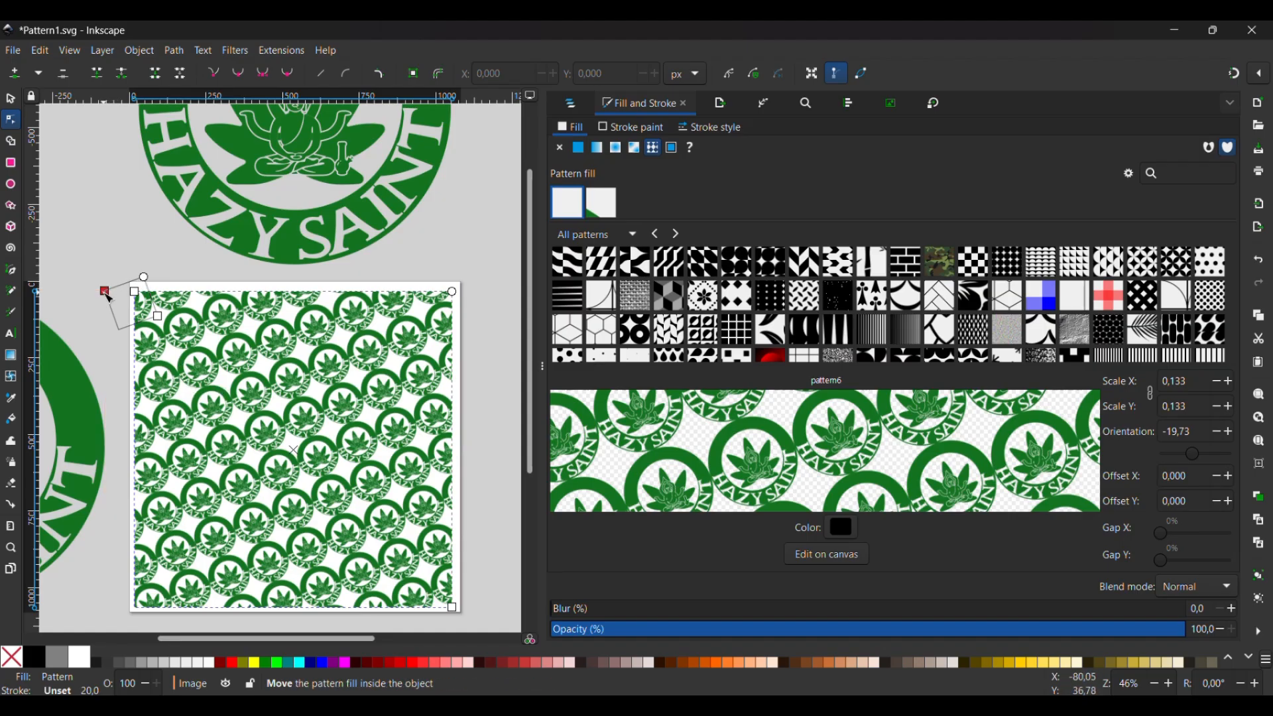
pyautogui.moveTo(109, 293); pyautogui.dragTo(108, 297)
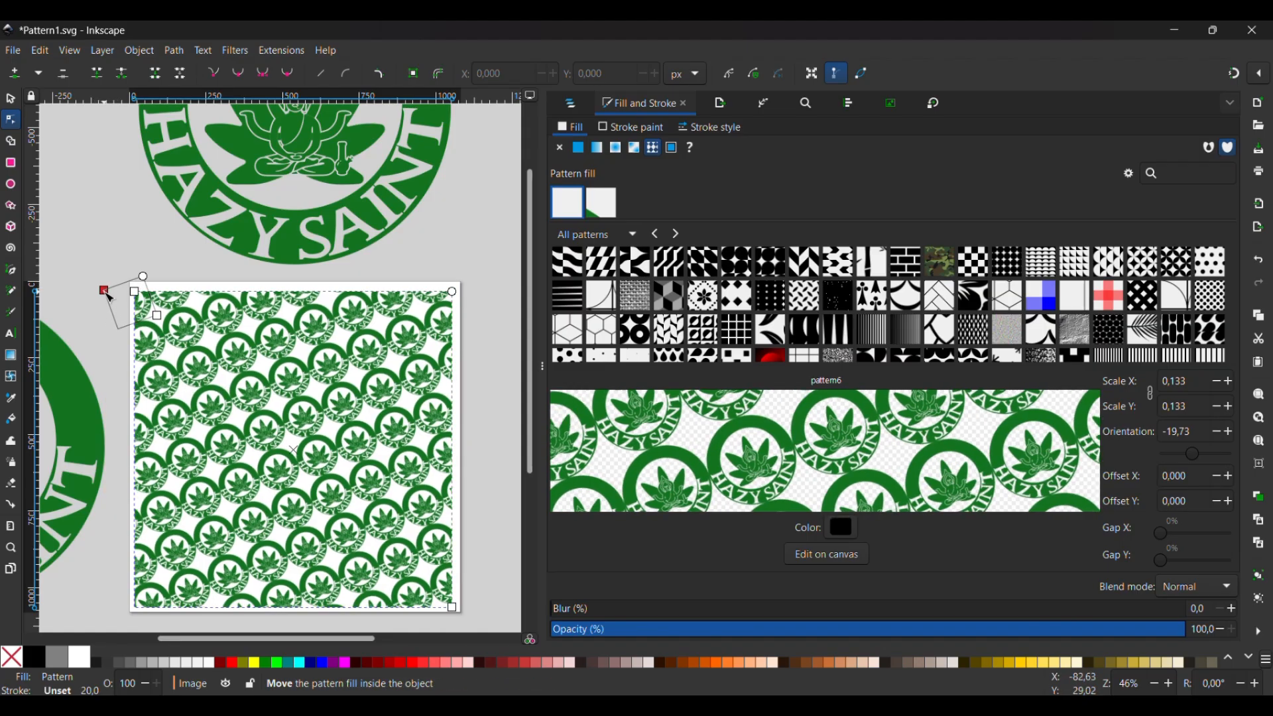
pyautogui.click(507, 306)
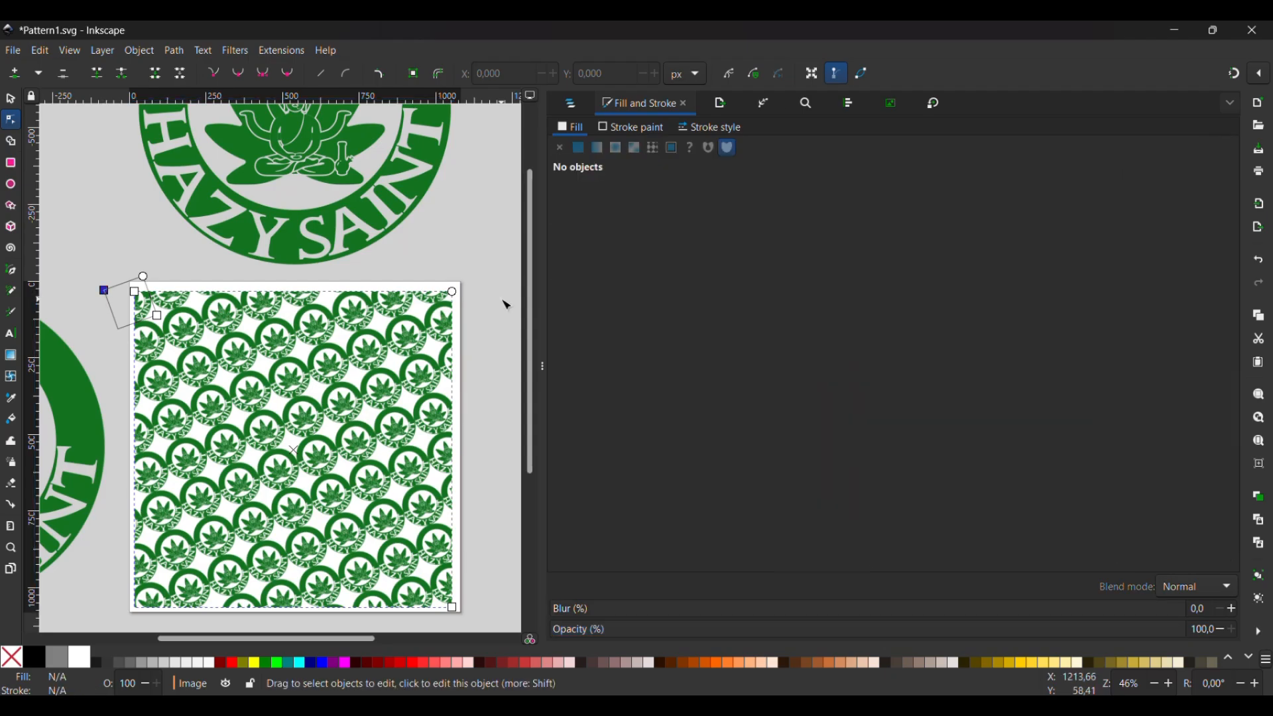
# Step: Reposition the patterned square and enlarge it to about 1082 by 1077 px to cover the page
pyautogui.click(11, 99)
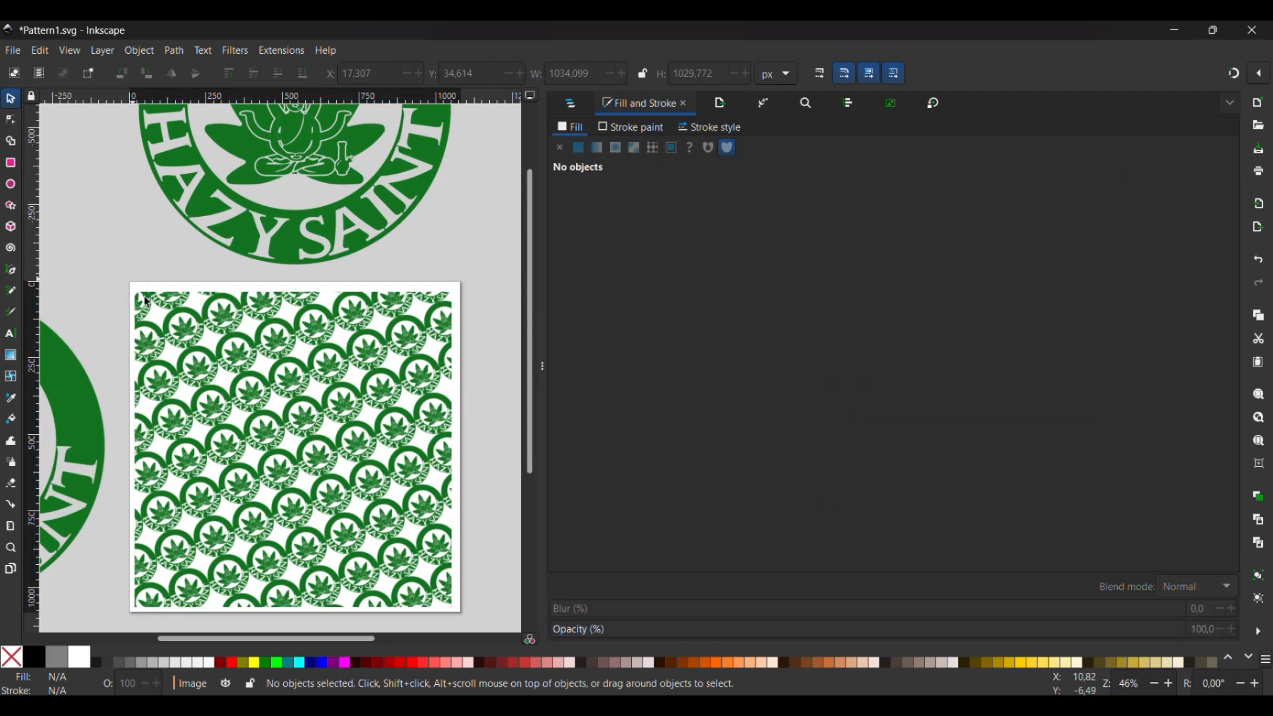
pyautogui.click(272, 491)
pyautogui.moveTo(269, 491); pyautogui.dragTo(275, 488)
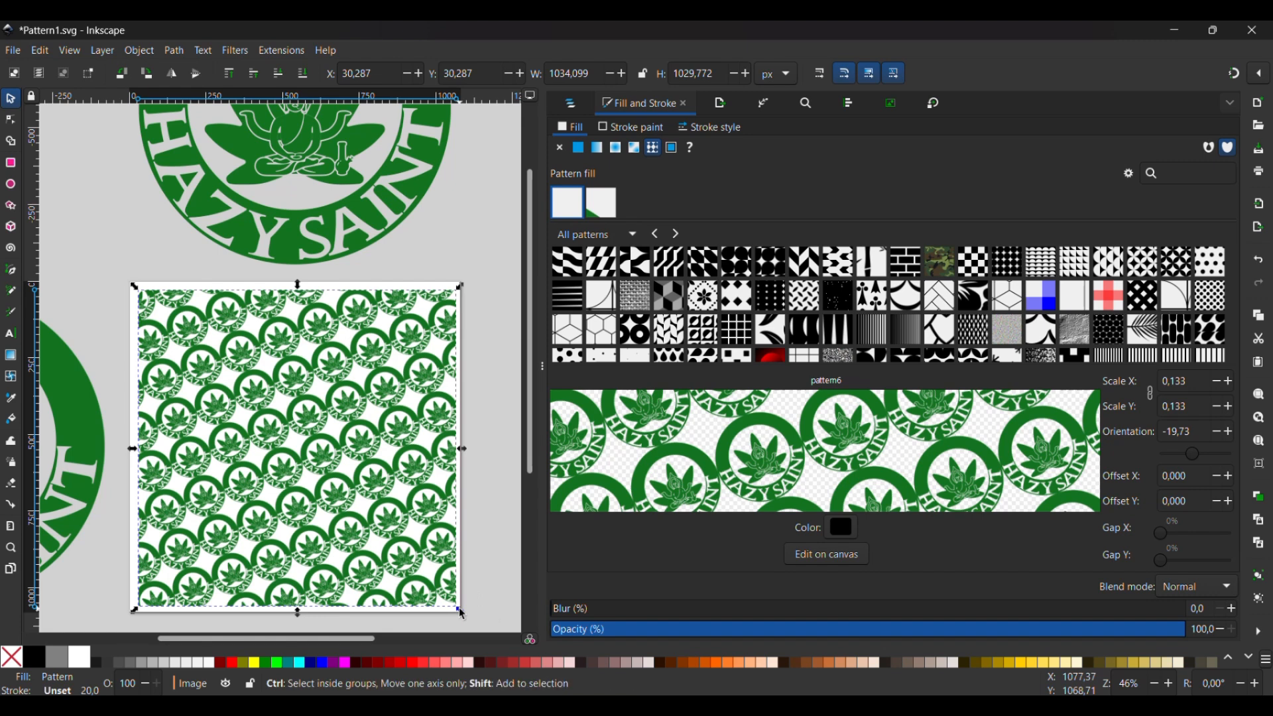
pyautogui.moveTo(464, 617); pyautogui.dragTo(470, 624)
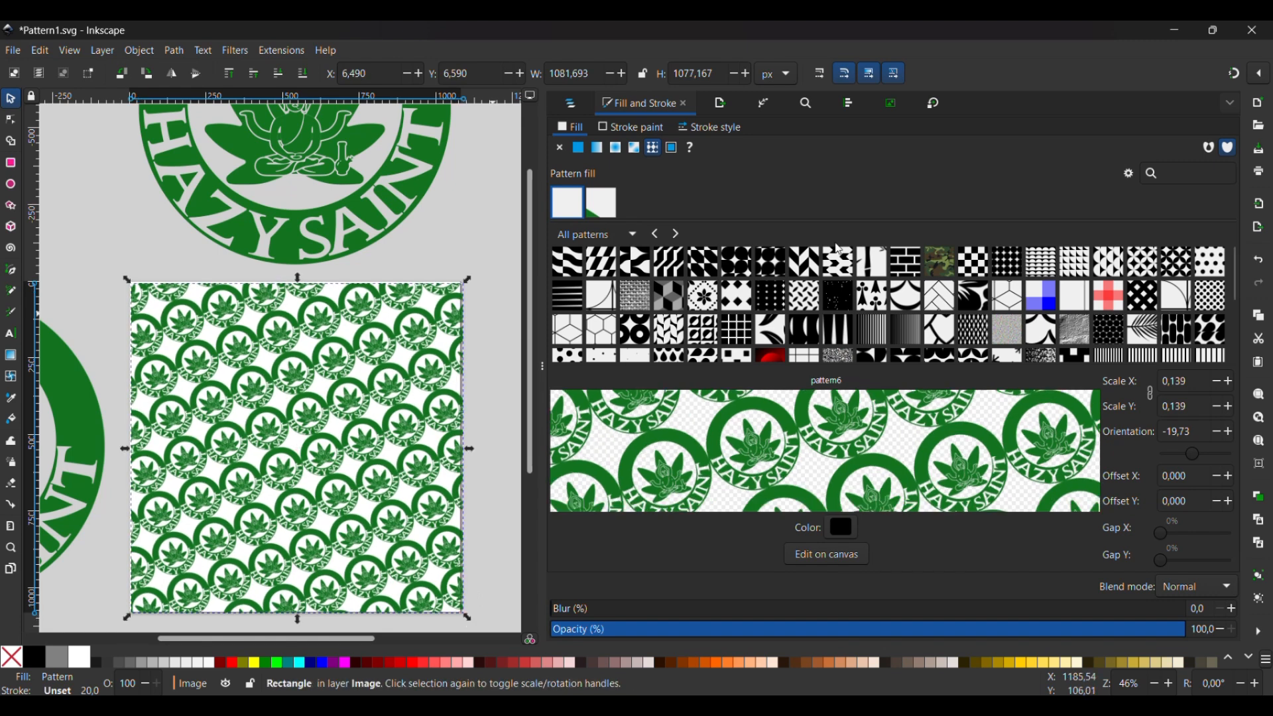
# Step: Center the patterned square horizontally and vertically relative to the page and deselect it
pyautogui.click(849, 104)
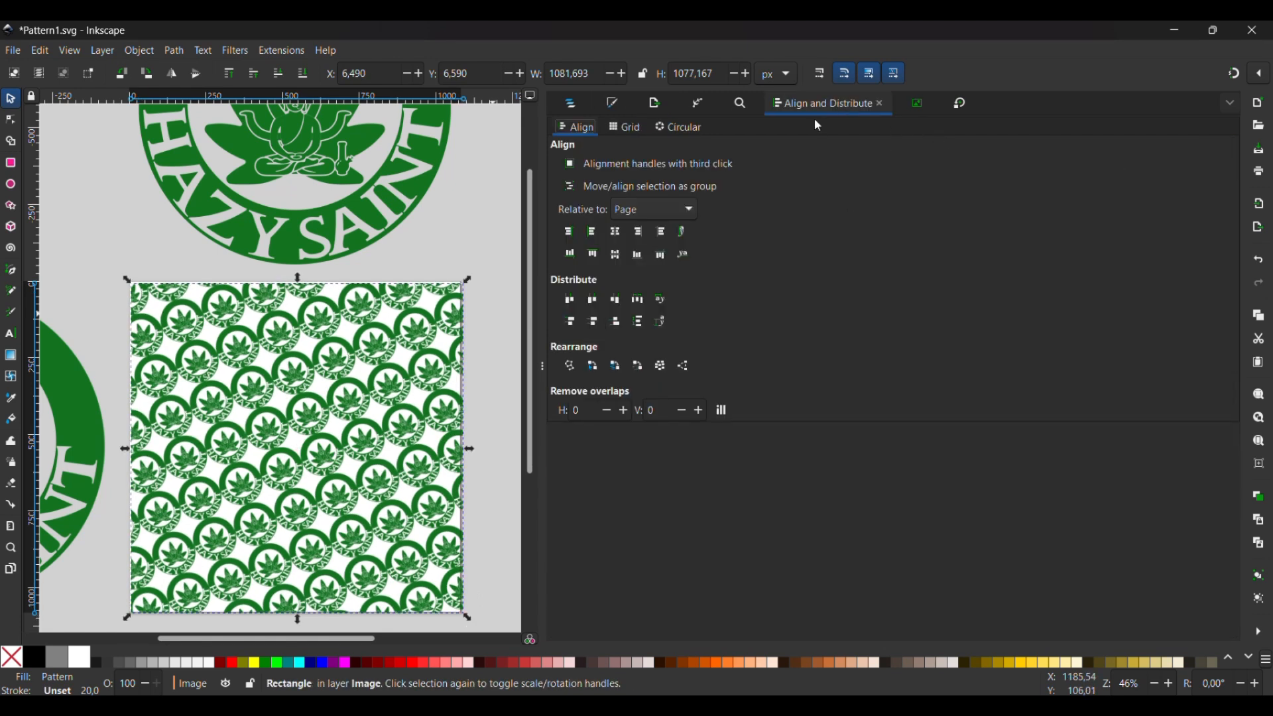
pyautogui.click(615, 232)
pyautogui.click(616, 255)
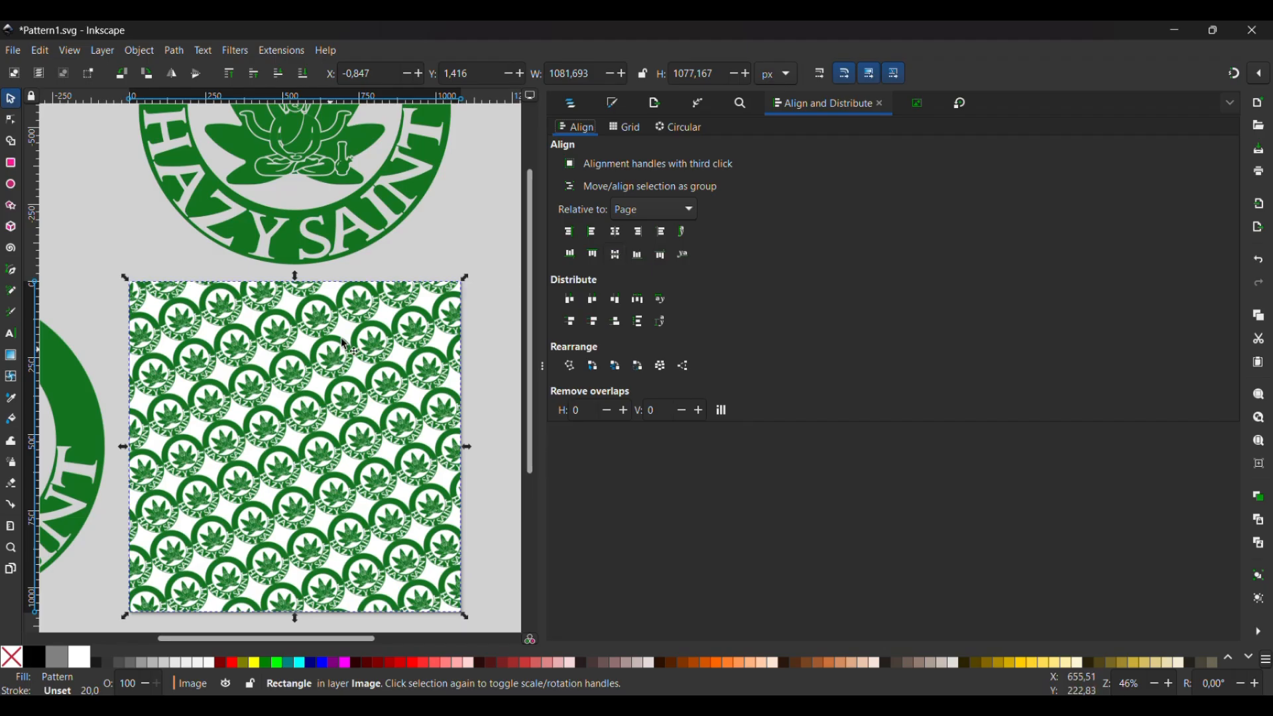
pyautogui.click(446, 255)
# Step: Delete the two large circular logos outside the page
pyautogui.keyDown('ctrl'); pyautogui.scroll(-2, 446, 254); pyautogui.keyUp('ctrl')
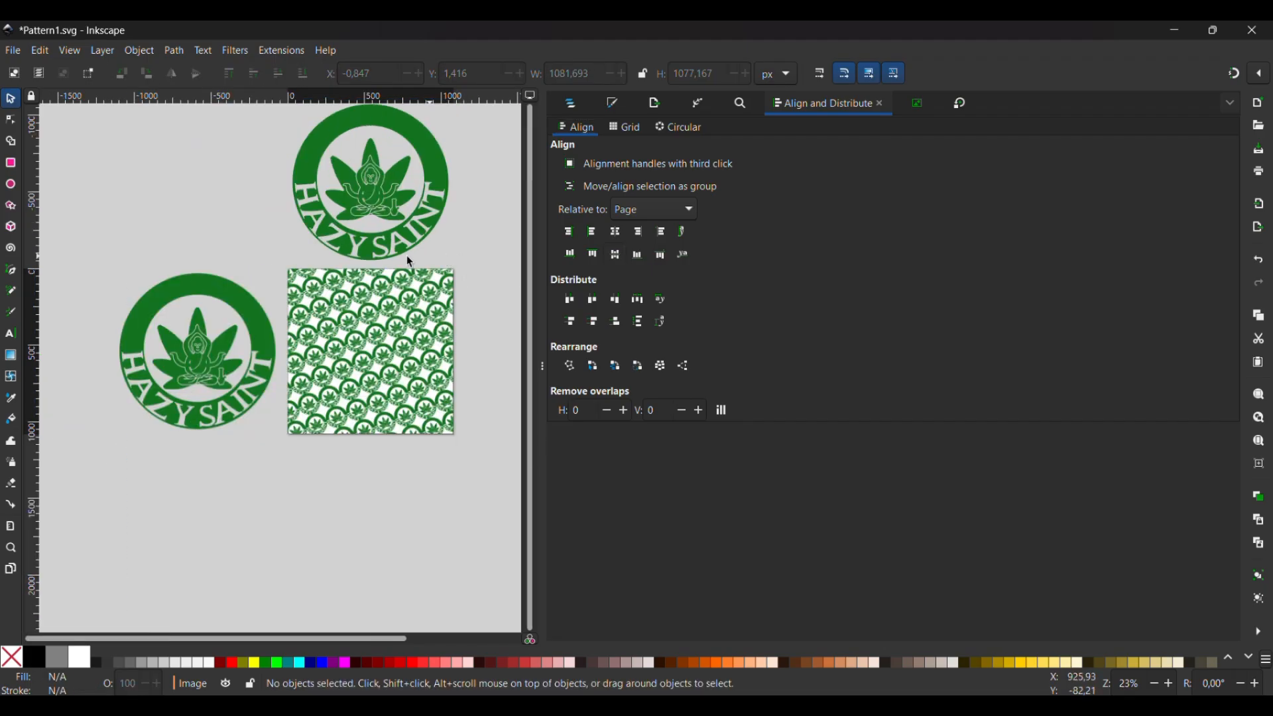
pyautogui.click(261, 329)
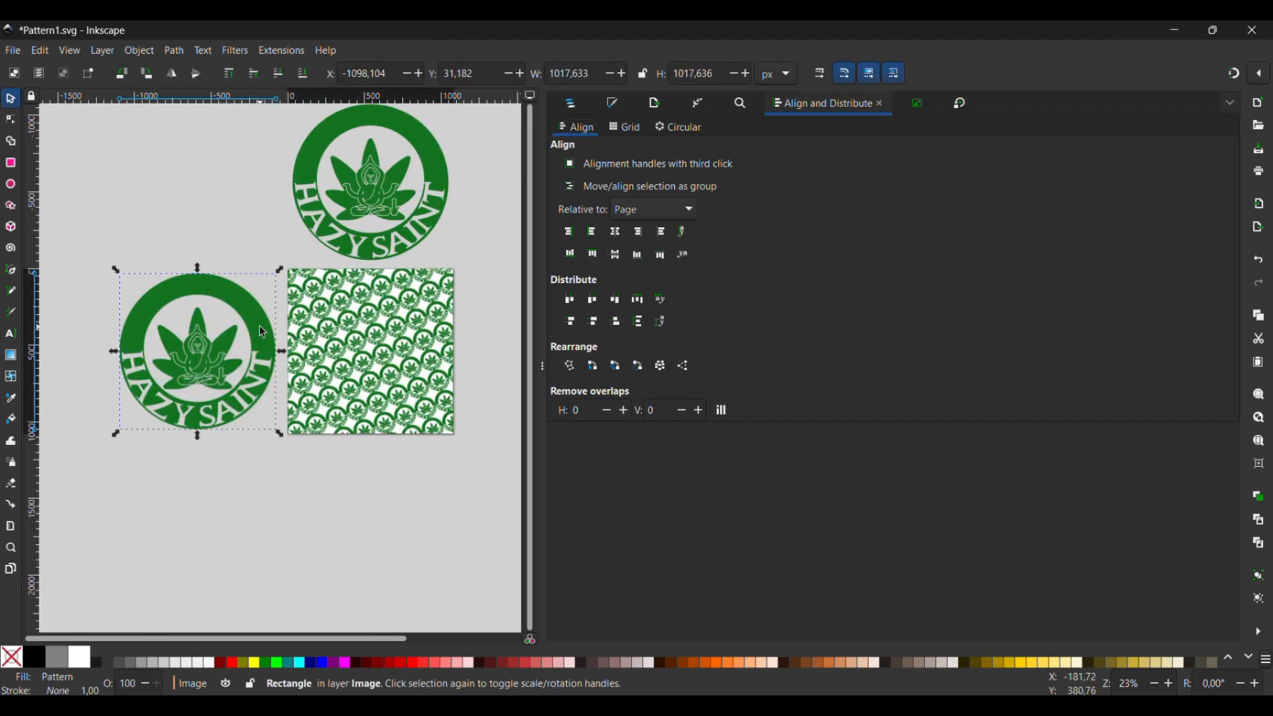
pyautogui.press('Delete')
pyautogui.click(385, 233)
pyautogui.press('Delete')
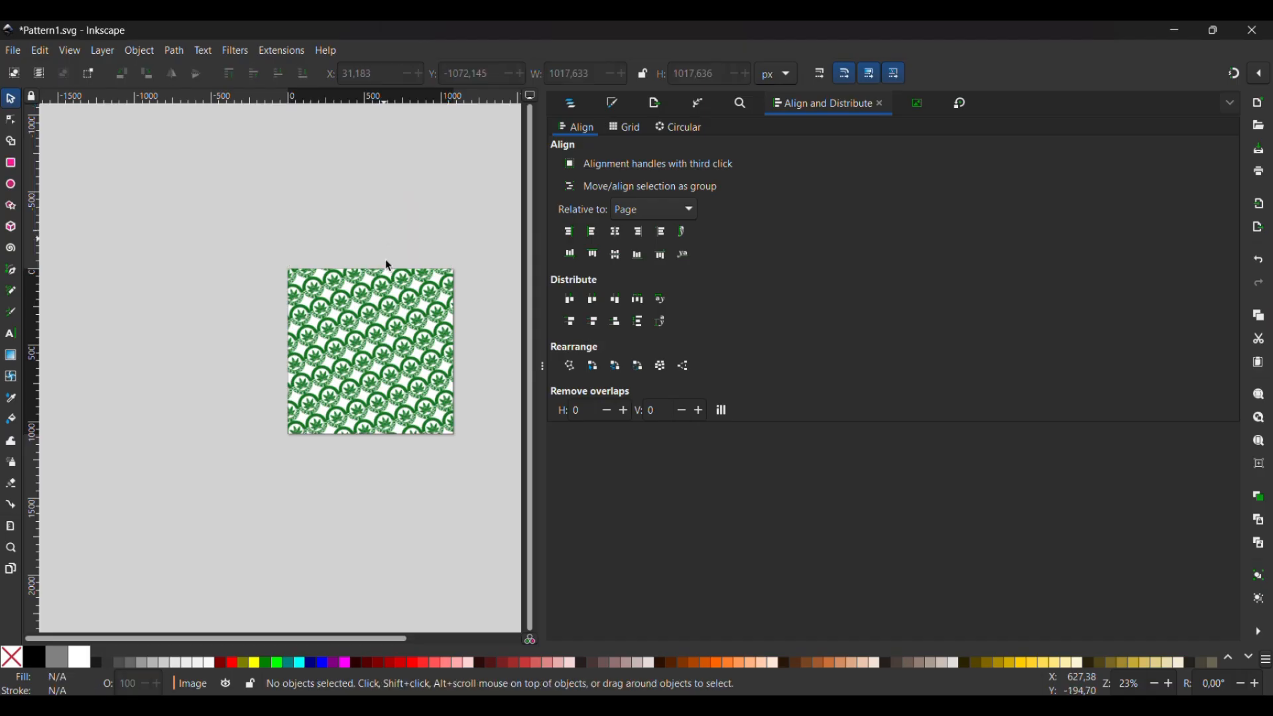
# Step: Collapse the docked dialogs to widen the canvas around the patterned page
pyautogui.hscroll(4, 388, 325)
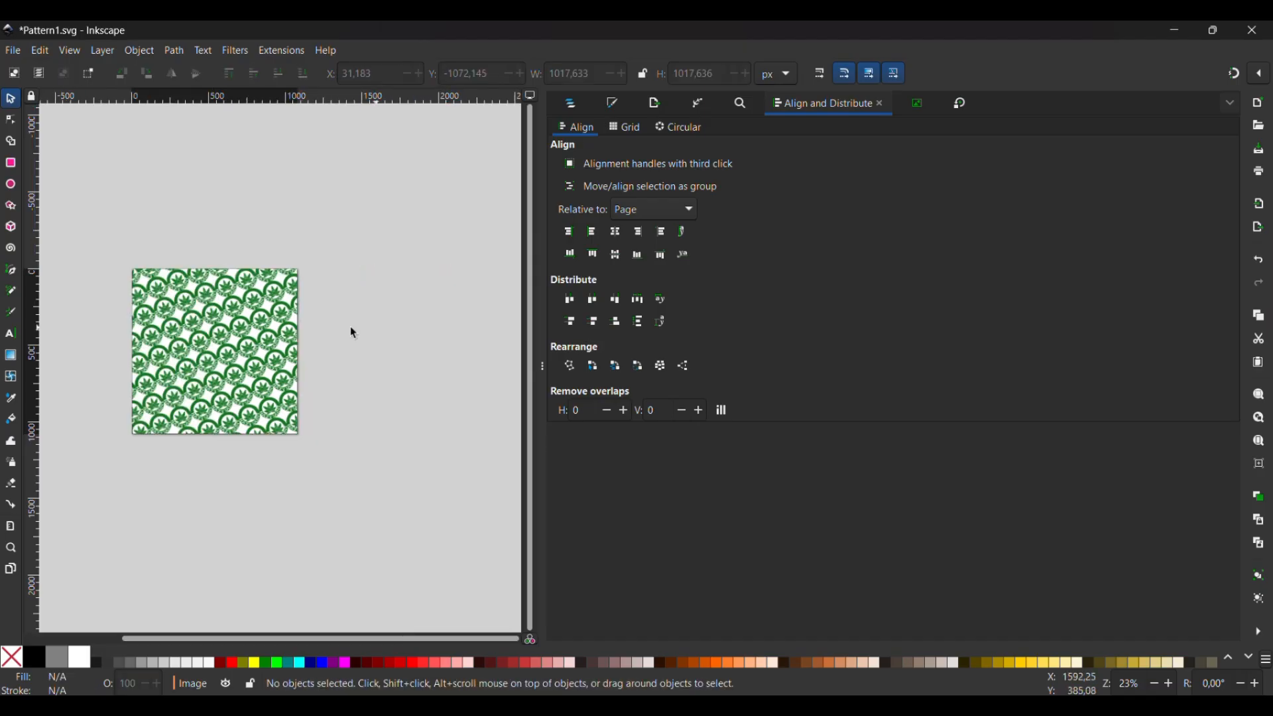
pyautogui.scroll(1, 256, 327)
pyautogui.hscroll(-1, 301, 340)
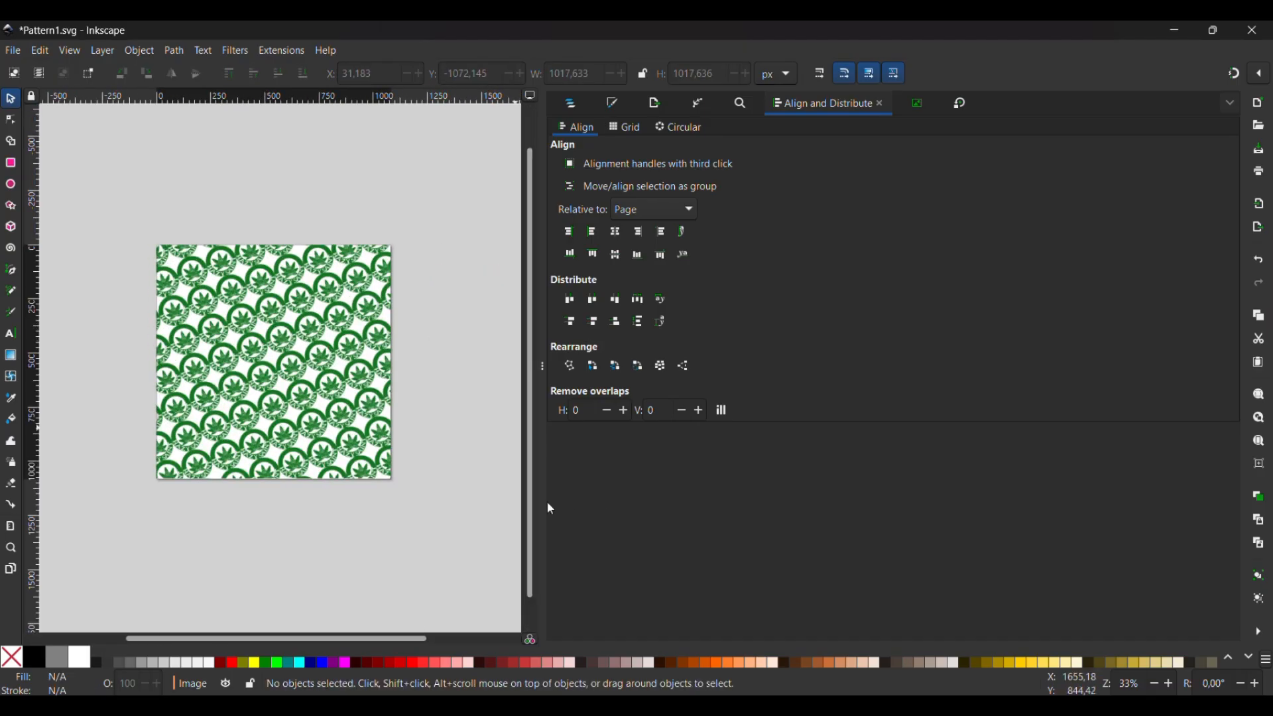
pyautogui.moveTo(538, 498); pyautogui.dragTo(1233, 457)
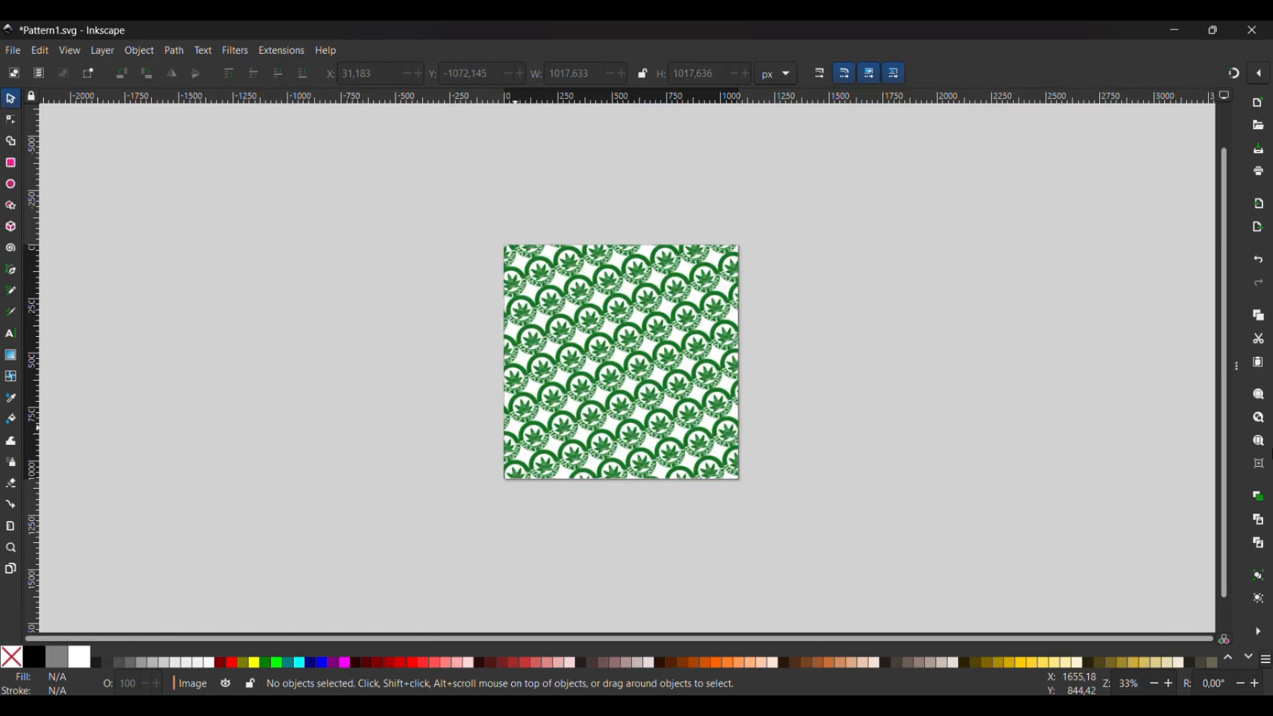
pyautogui.hscroll(4, 889, 471)
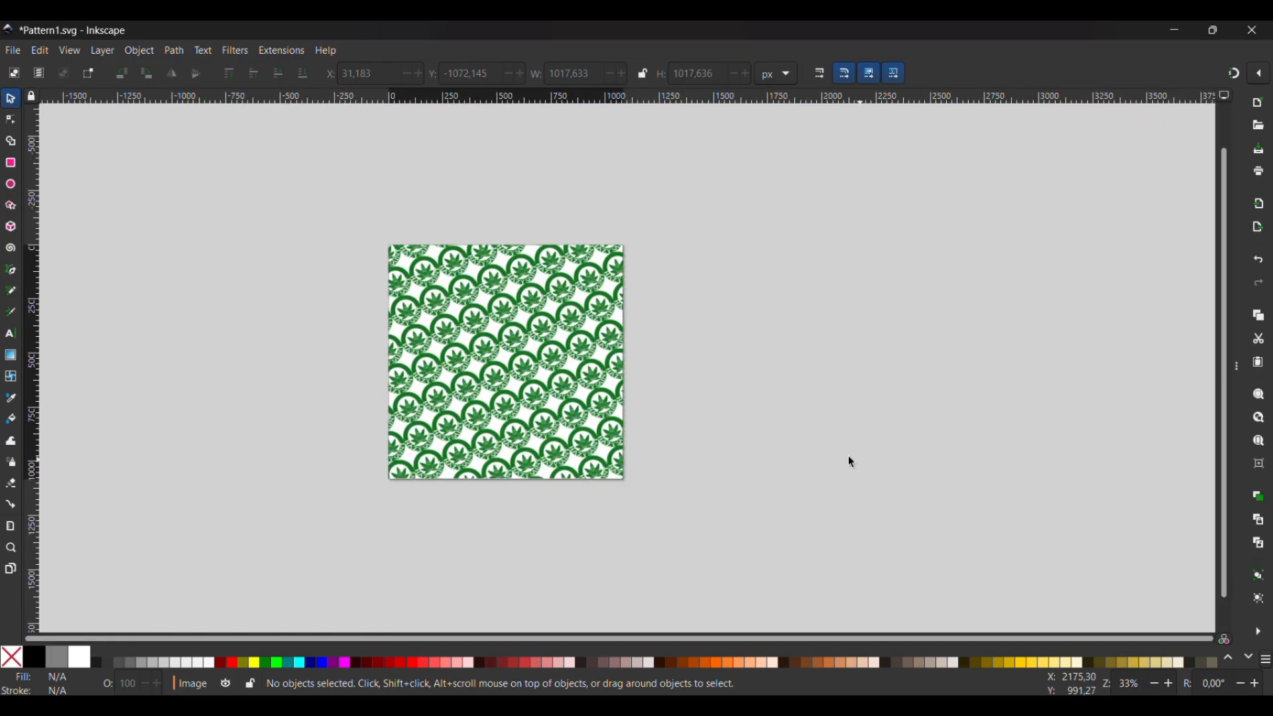